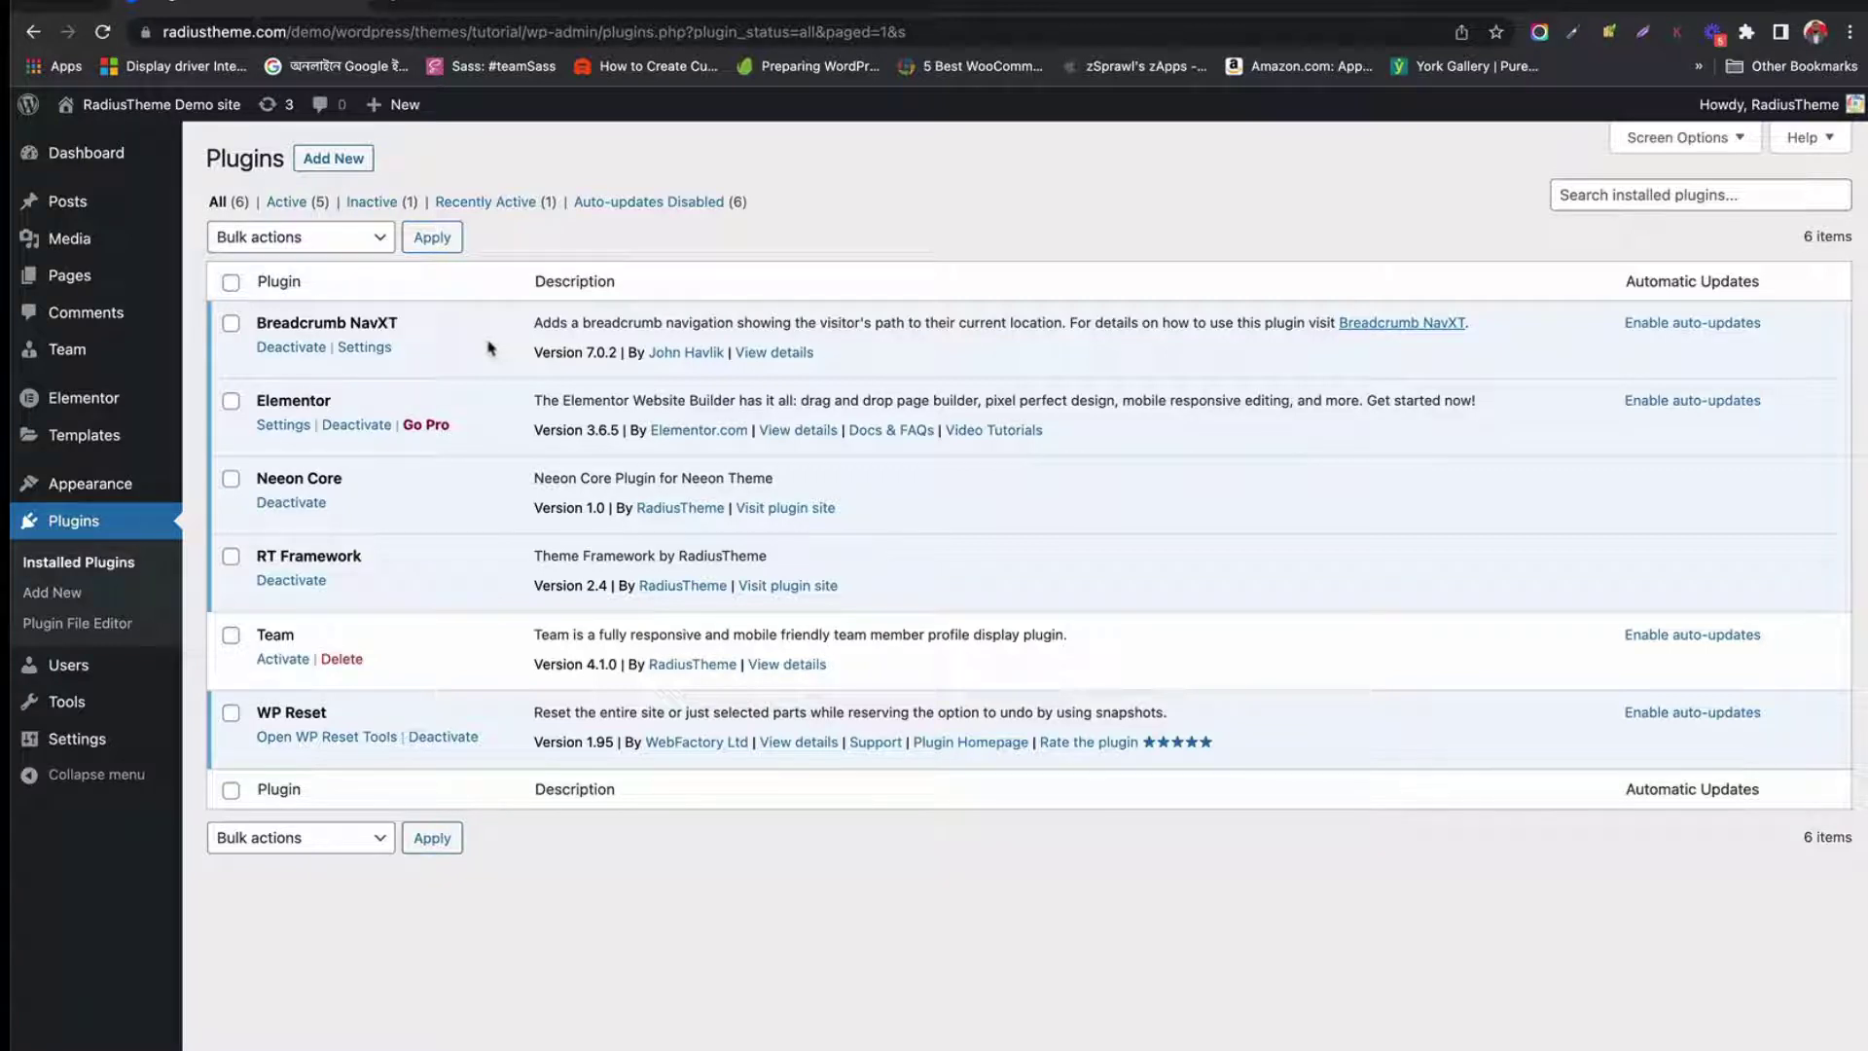
# Go from the installed plugins list to the Add Plugins page
pyautogui.click(325, 170)
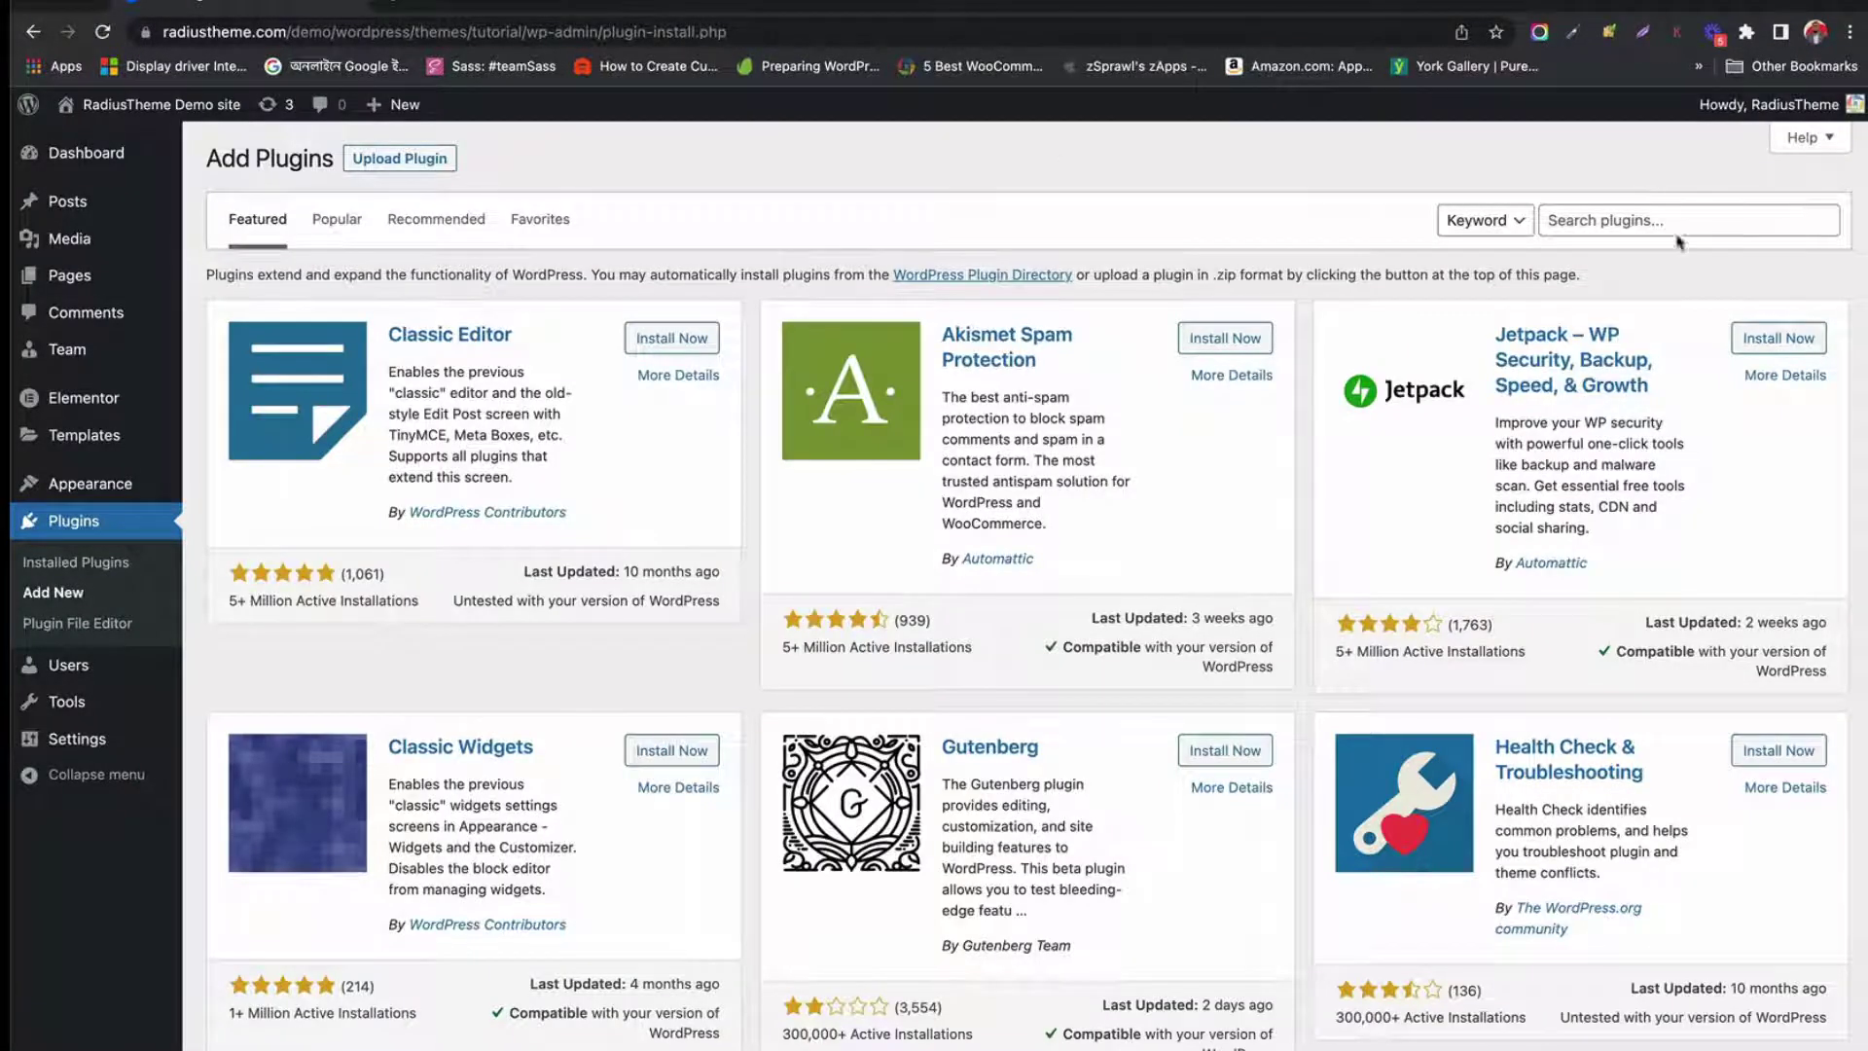
# Search for 'the post grid', then install and activate The Post Grid plugin
pyautogui.click(1655, 221)
pyautogui.write('the post grid')
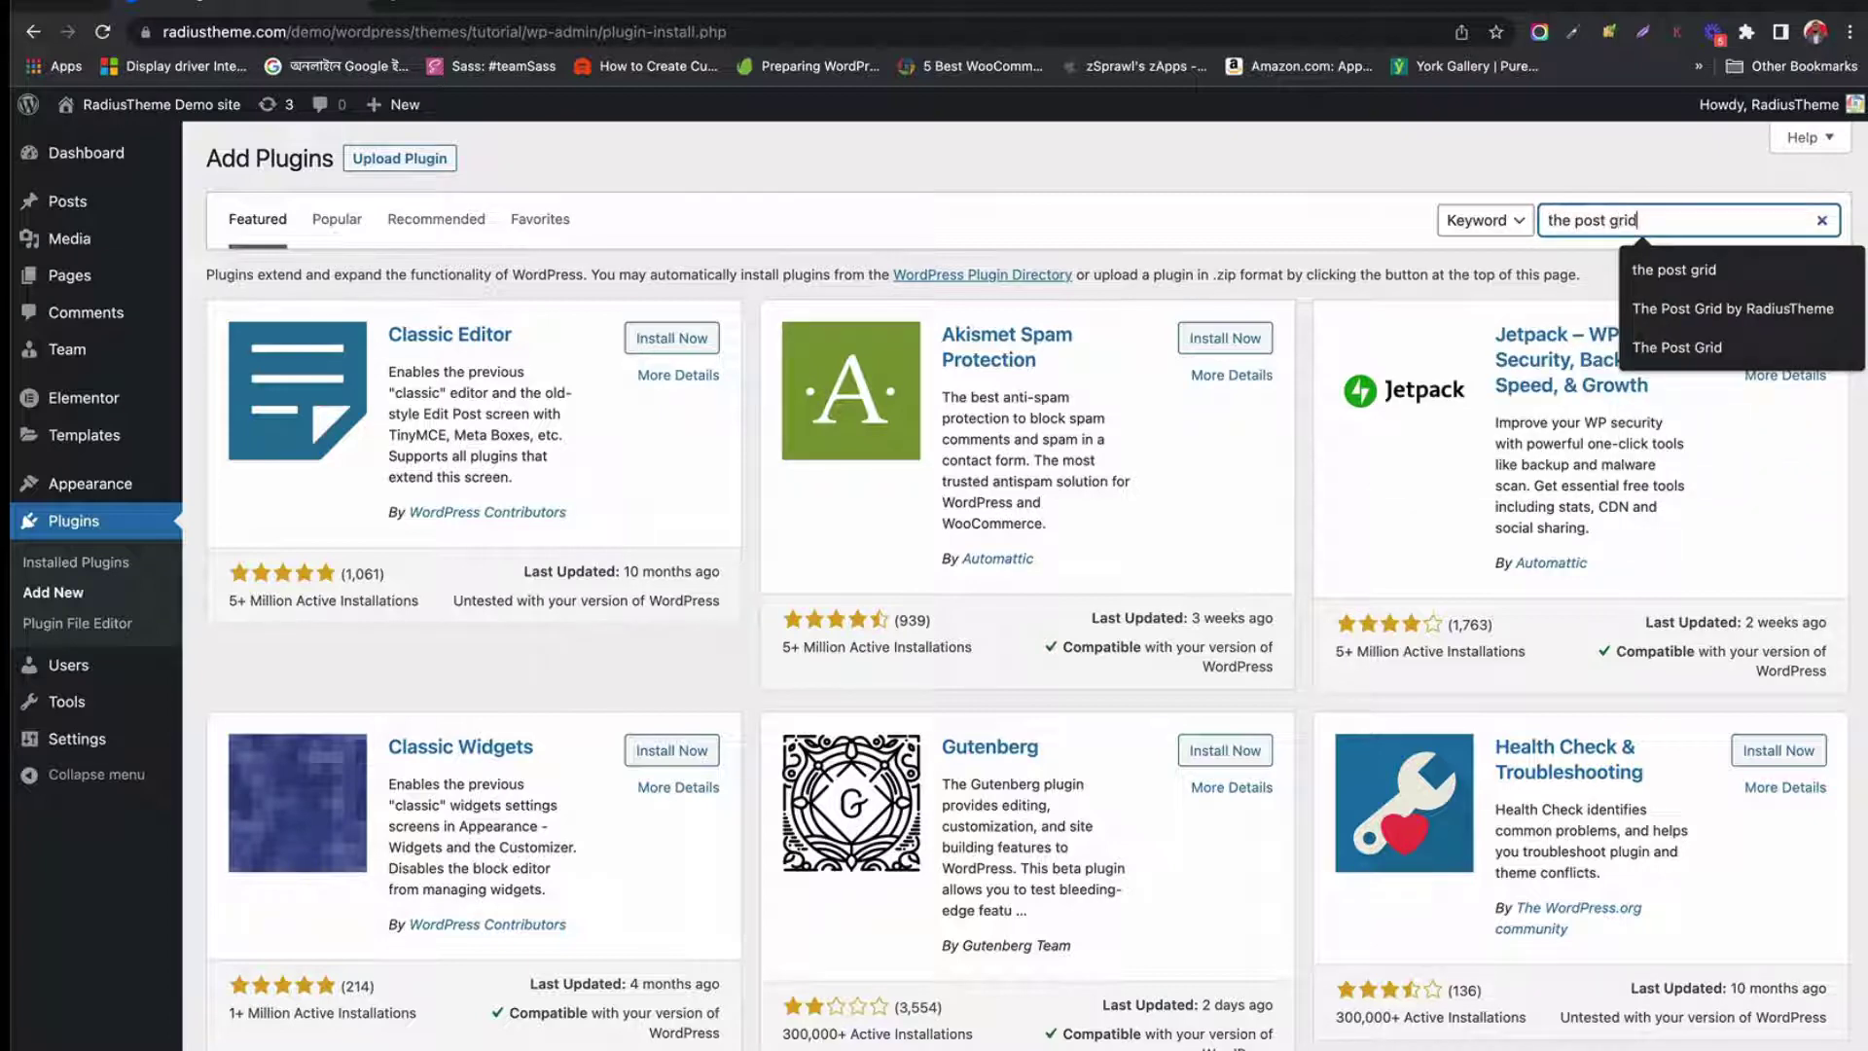
pyautogui.press('Return')
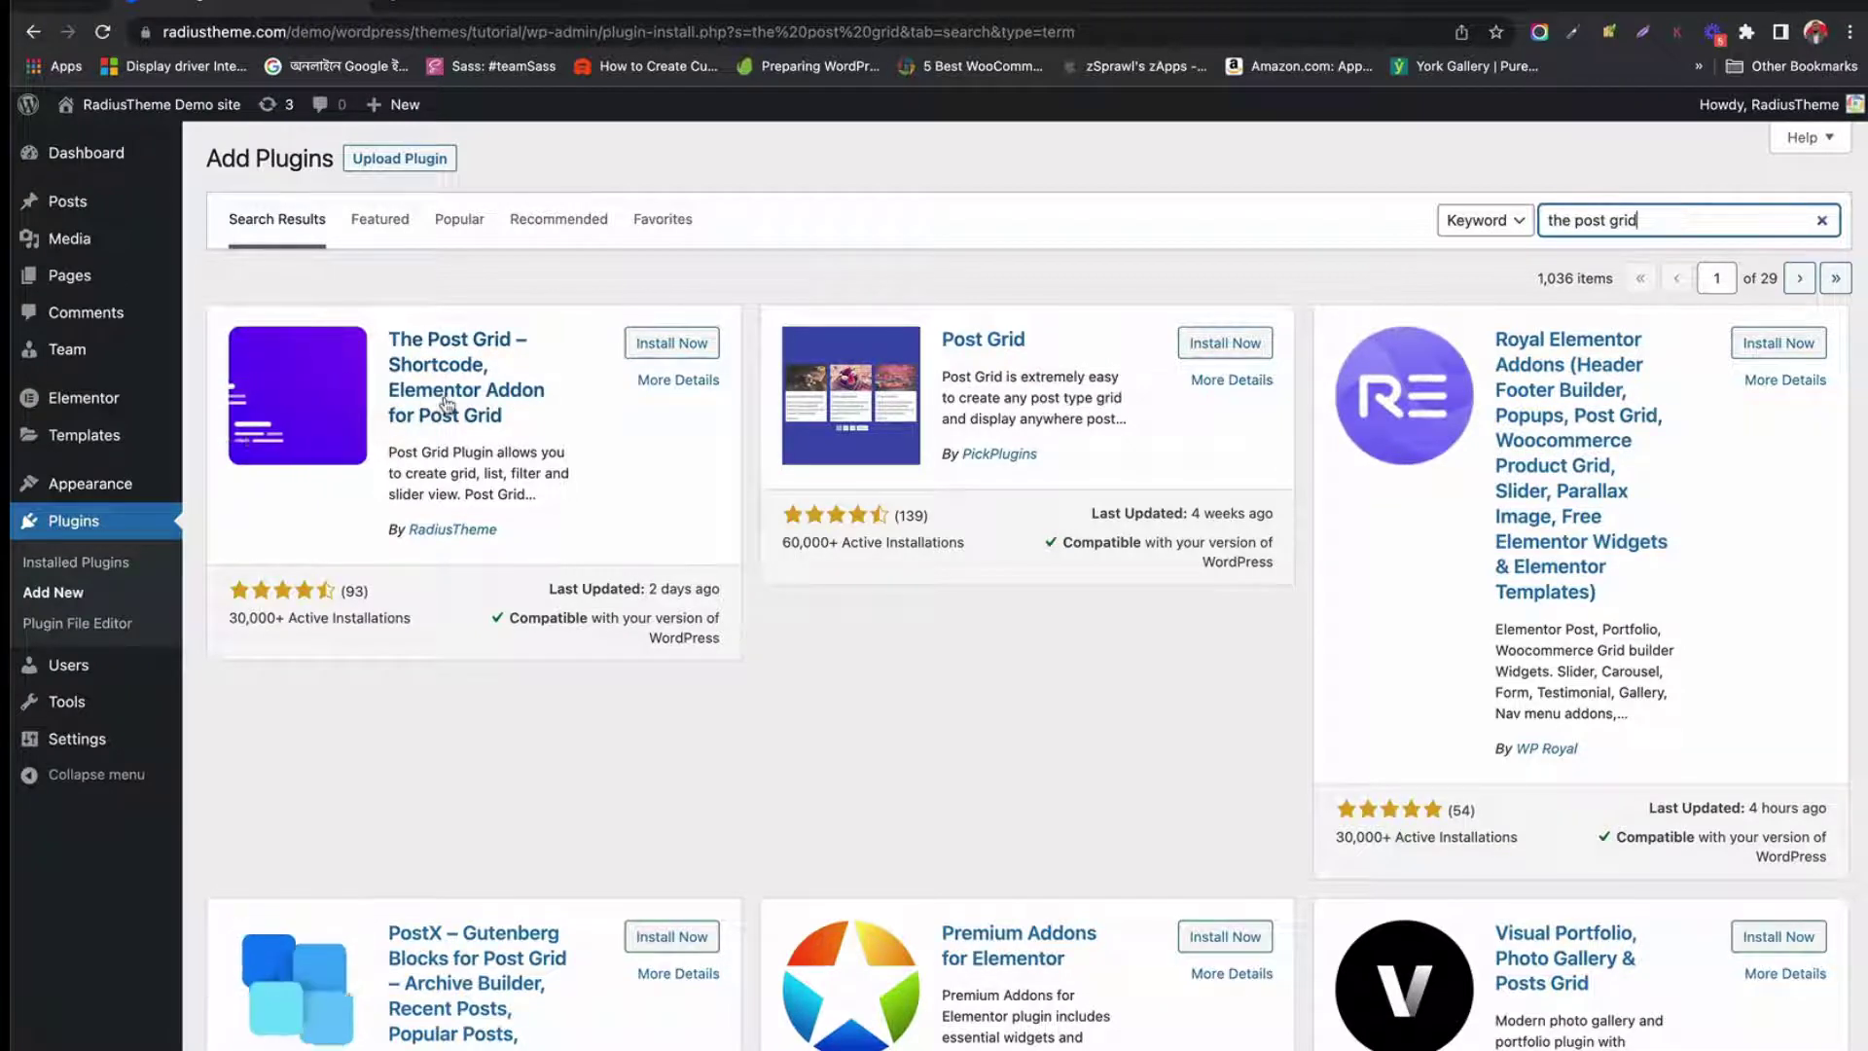
pyautogui.click(674, 347)
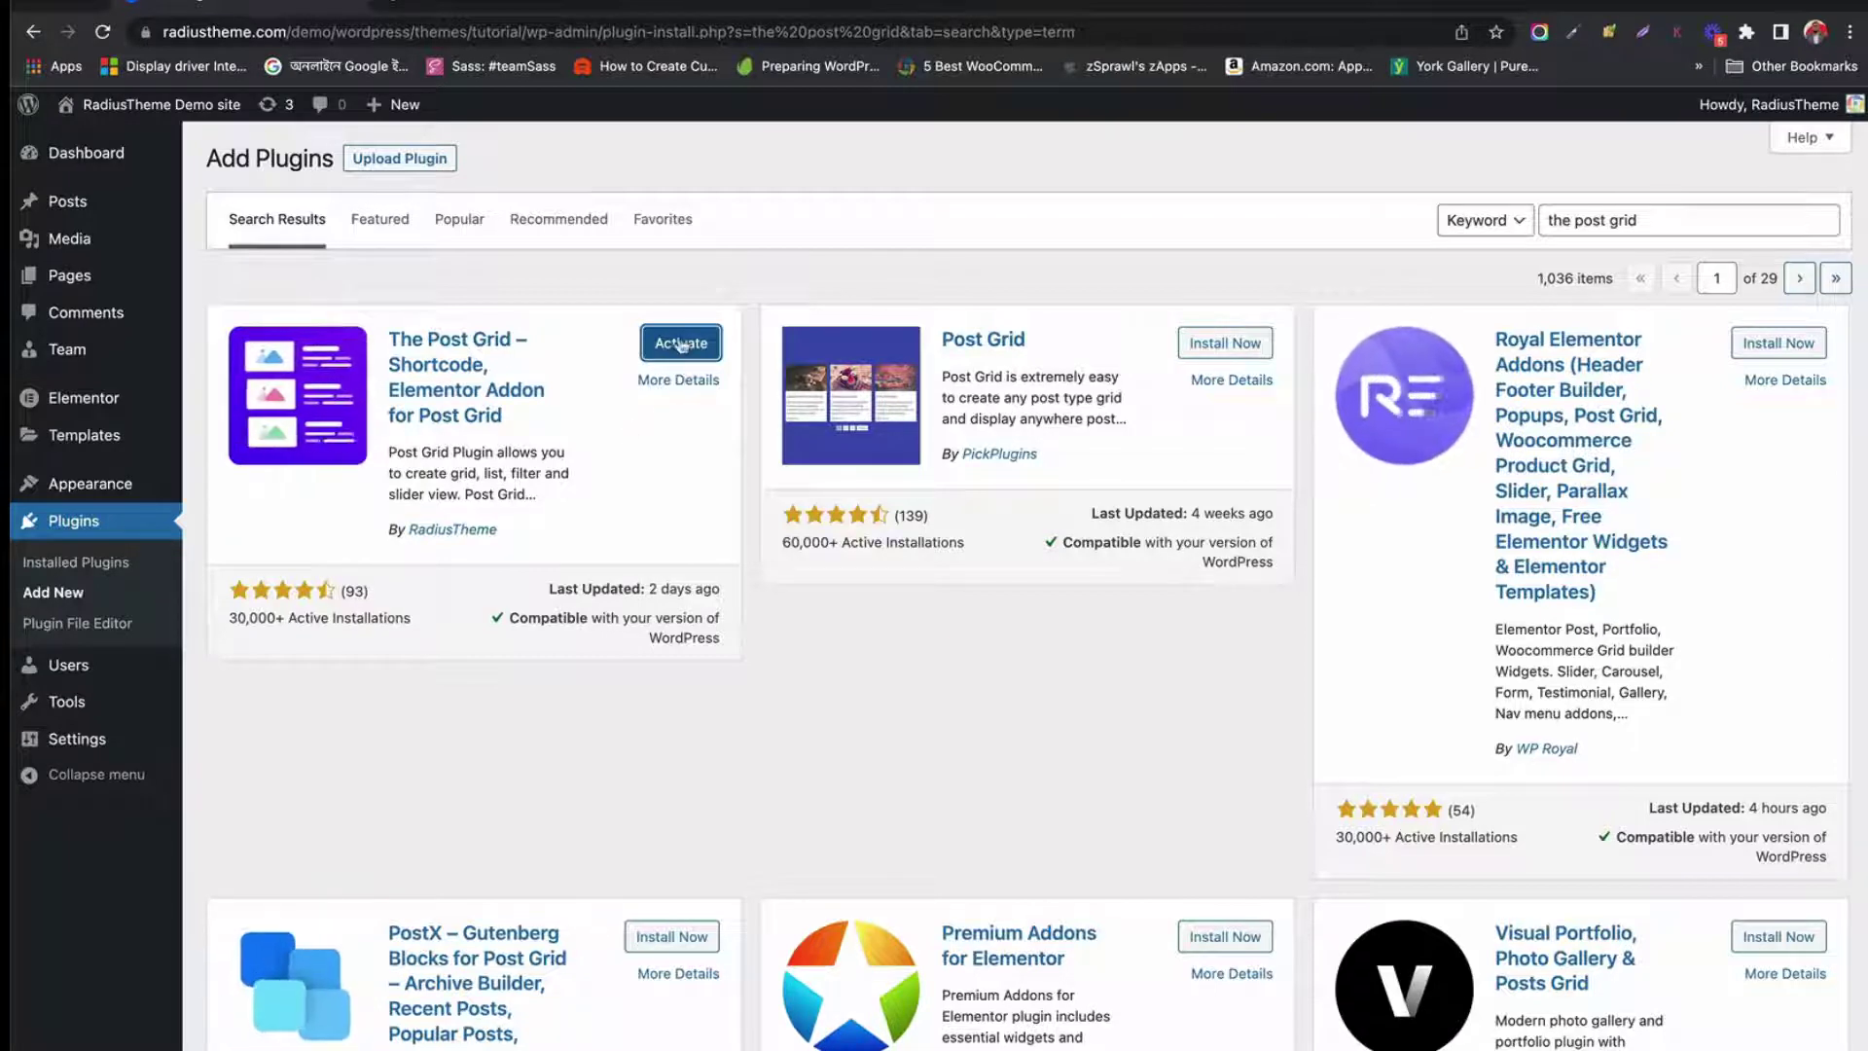
pyautogui.click(681, 343)
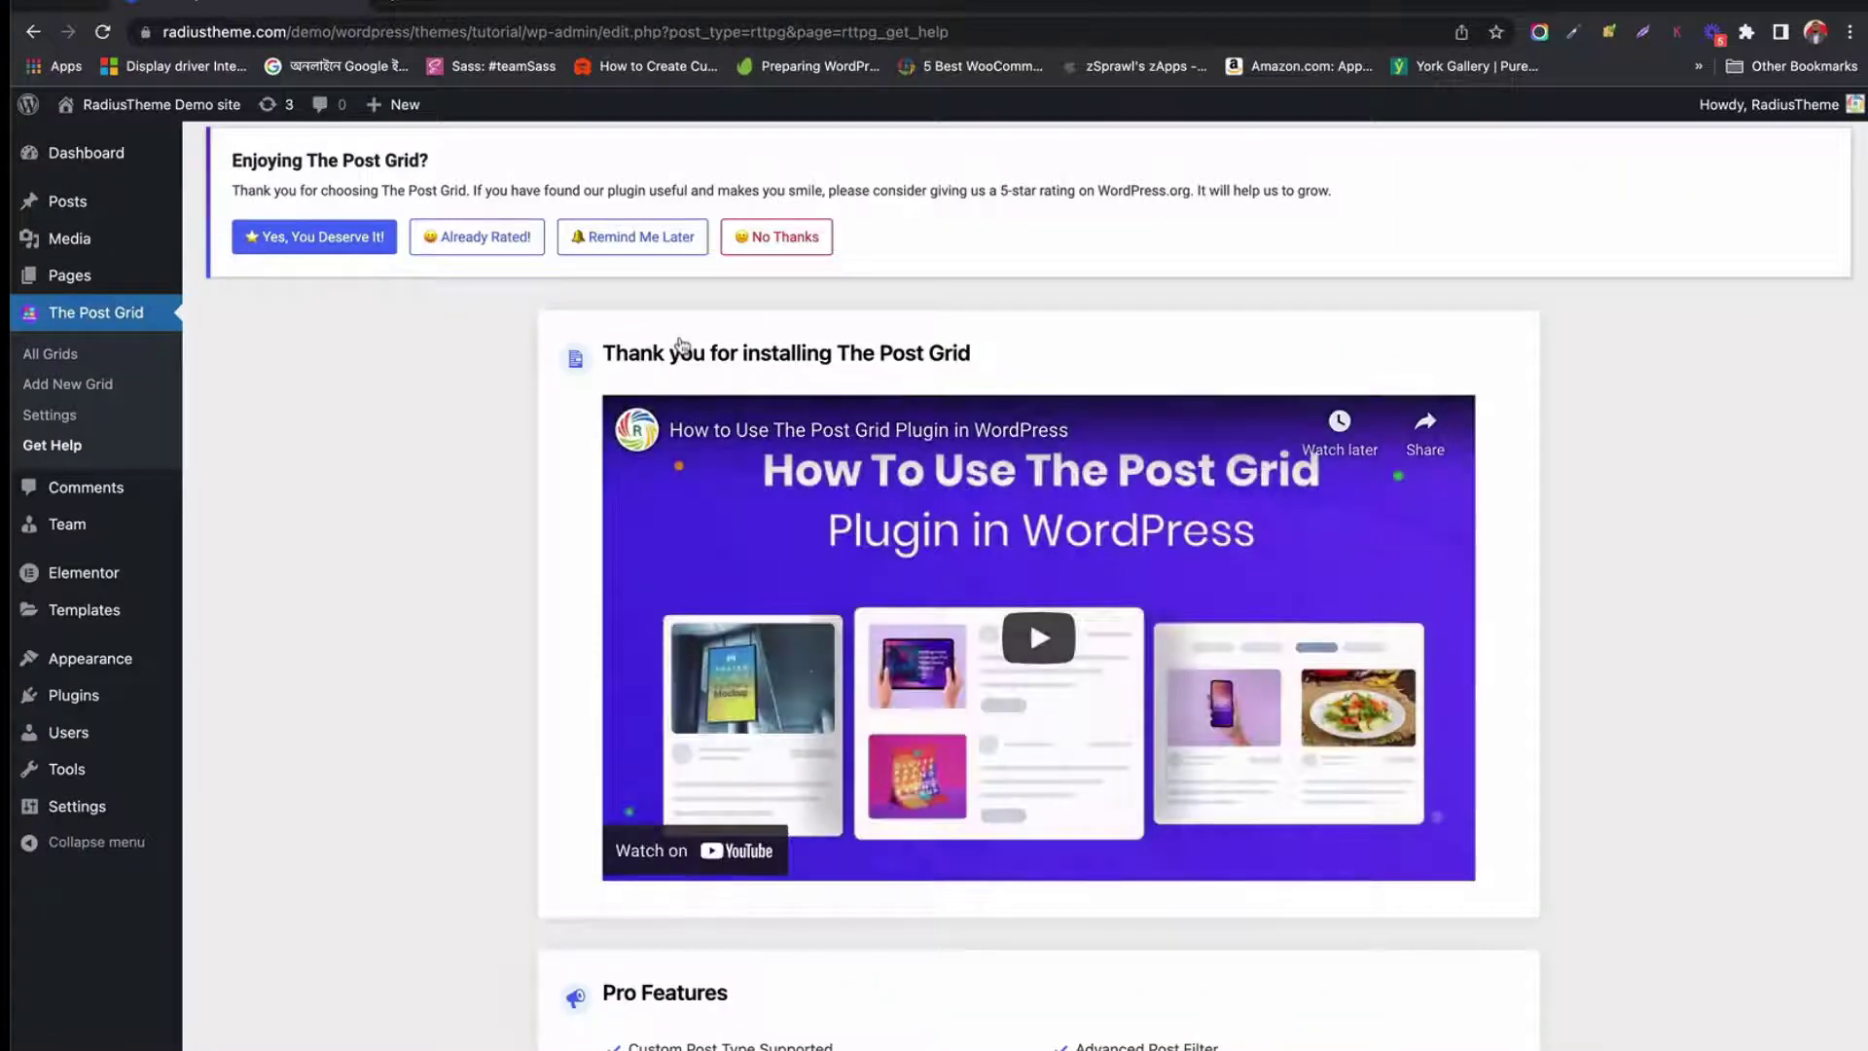
# Scroll through The Post Grid's Get Help welcome page
pyautogui.scroll(-10, 487, 509)
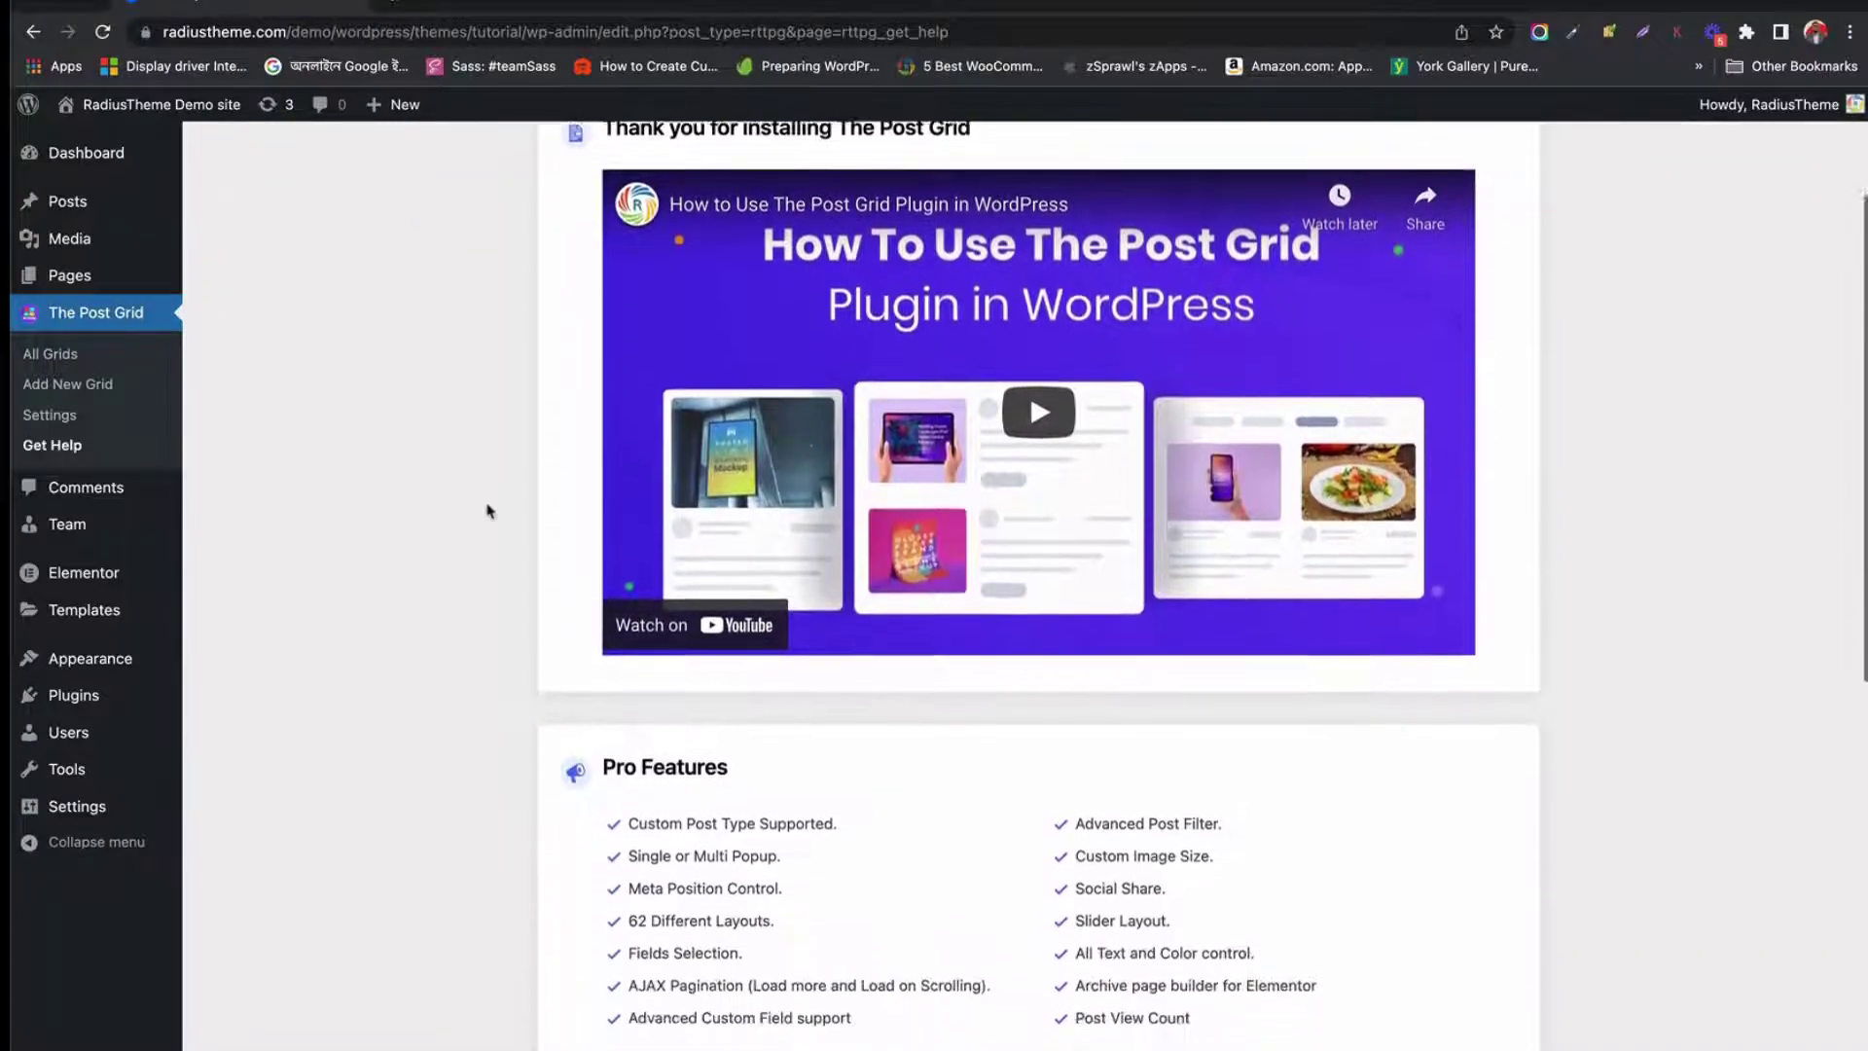
pyautogui.scroll(5, 488, 509)
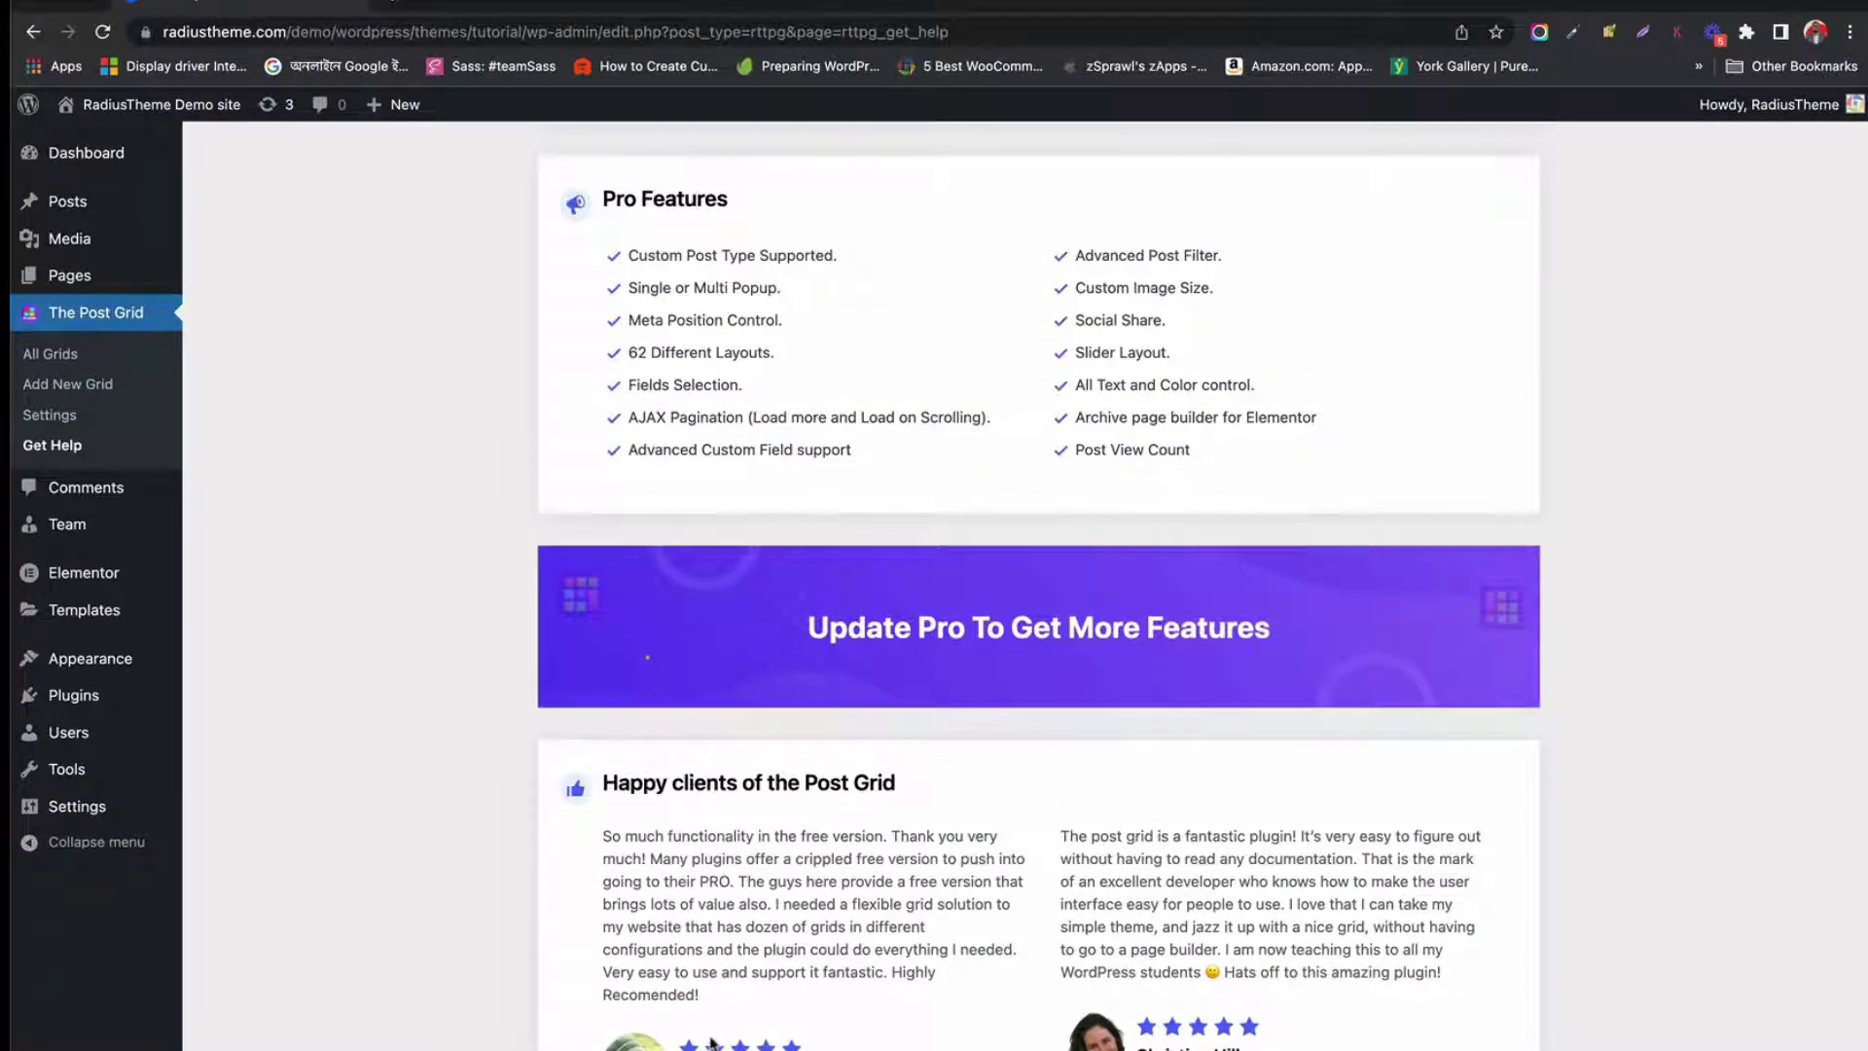
pyautogui.scroll(3, 396, 588)
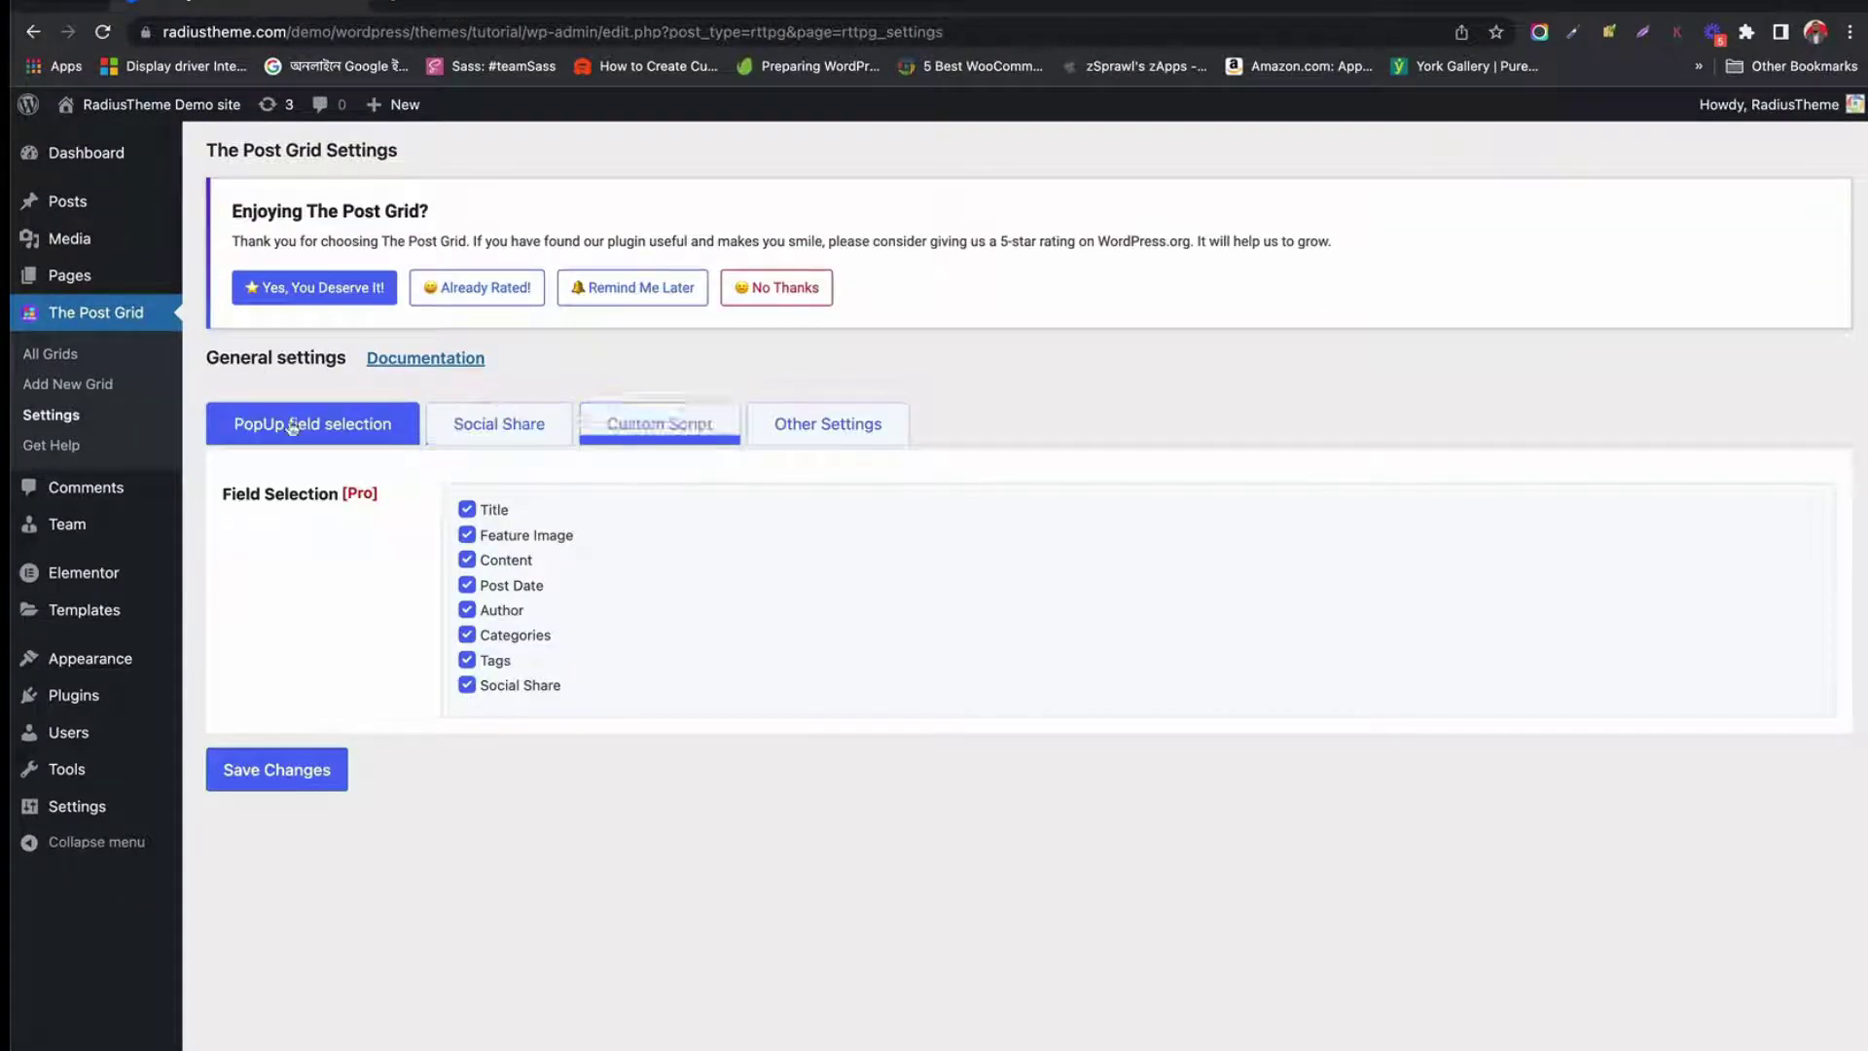
# In Other Settings, set Choose Elementor or Shortcode to Elementor blocks only
pyautogui.click(825, 428)
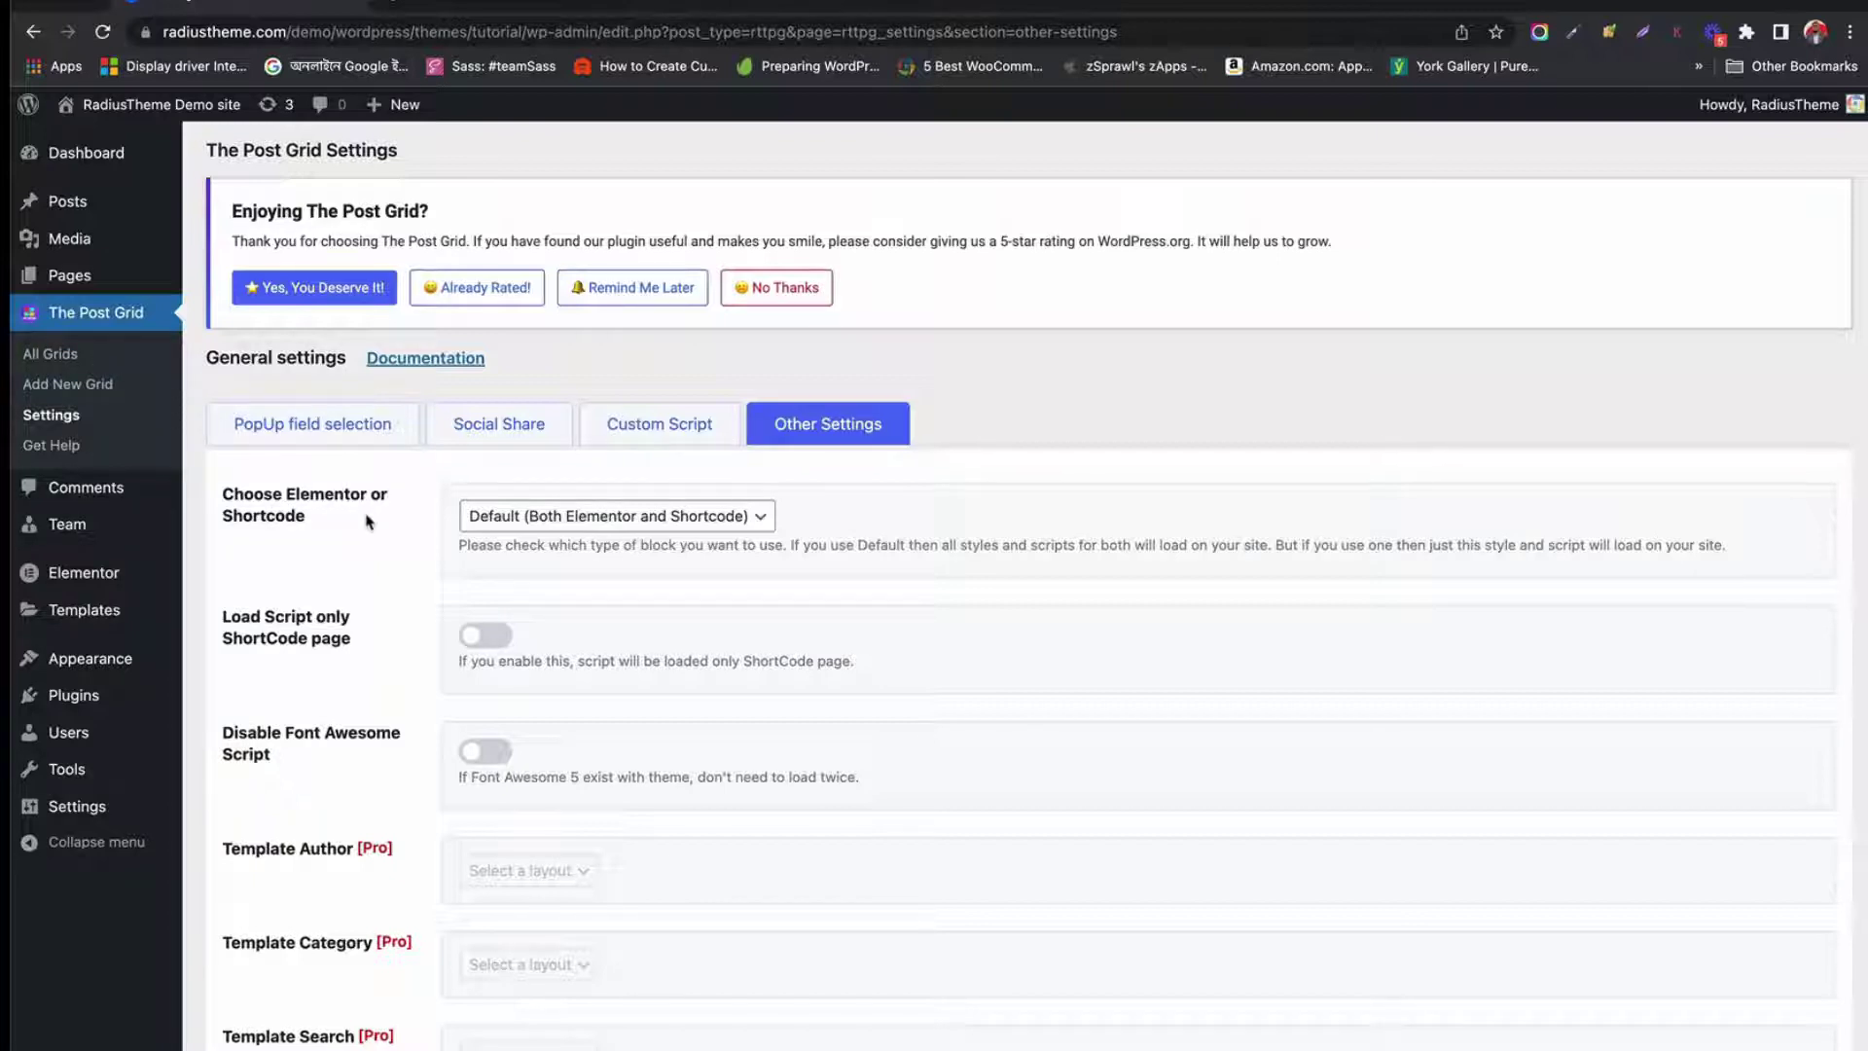
pyautogui.click(498, 518)
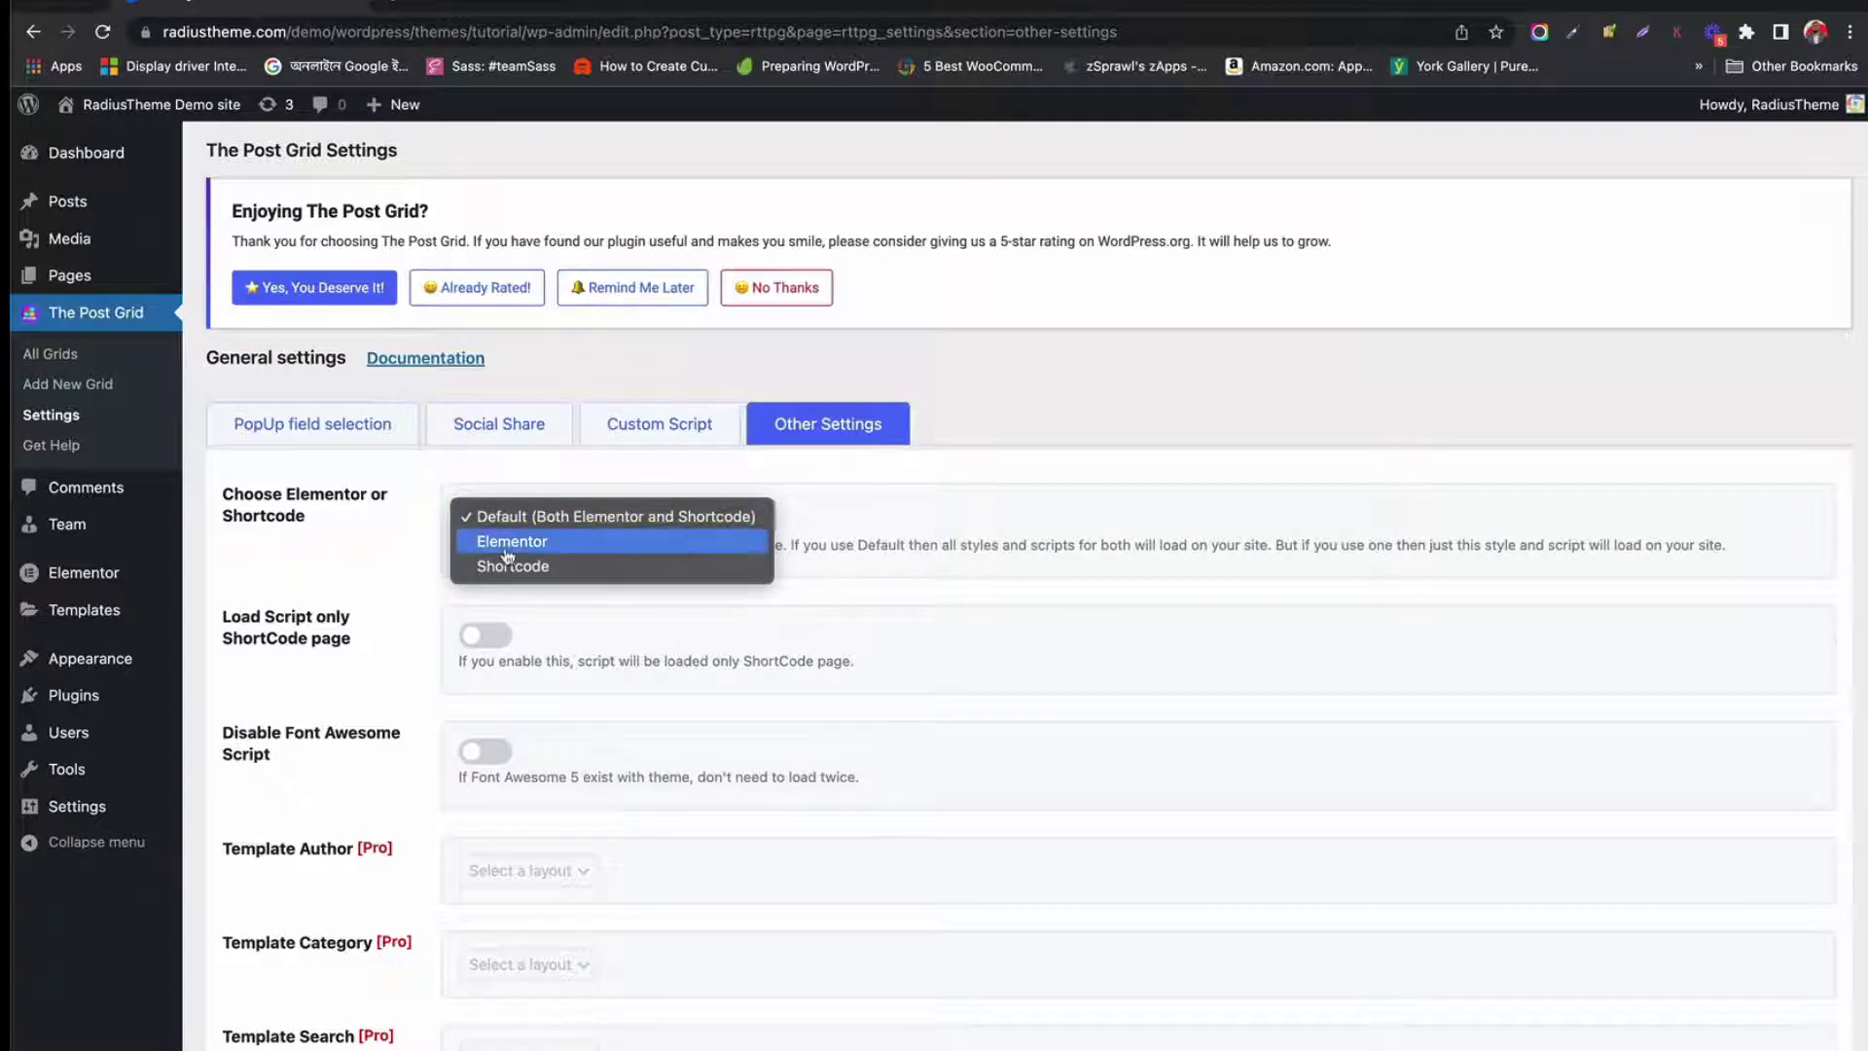
pyautogui.click(507, 544)
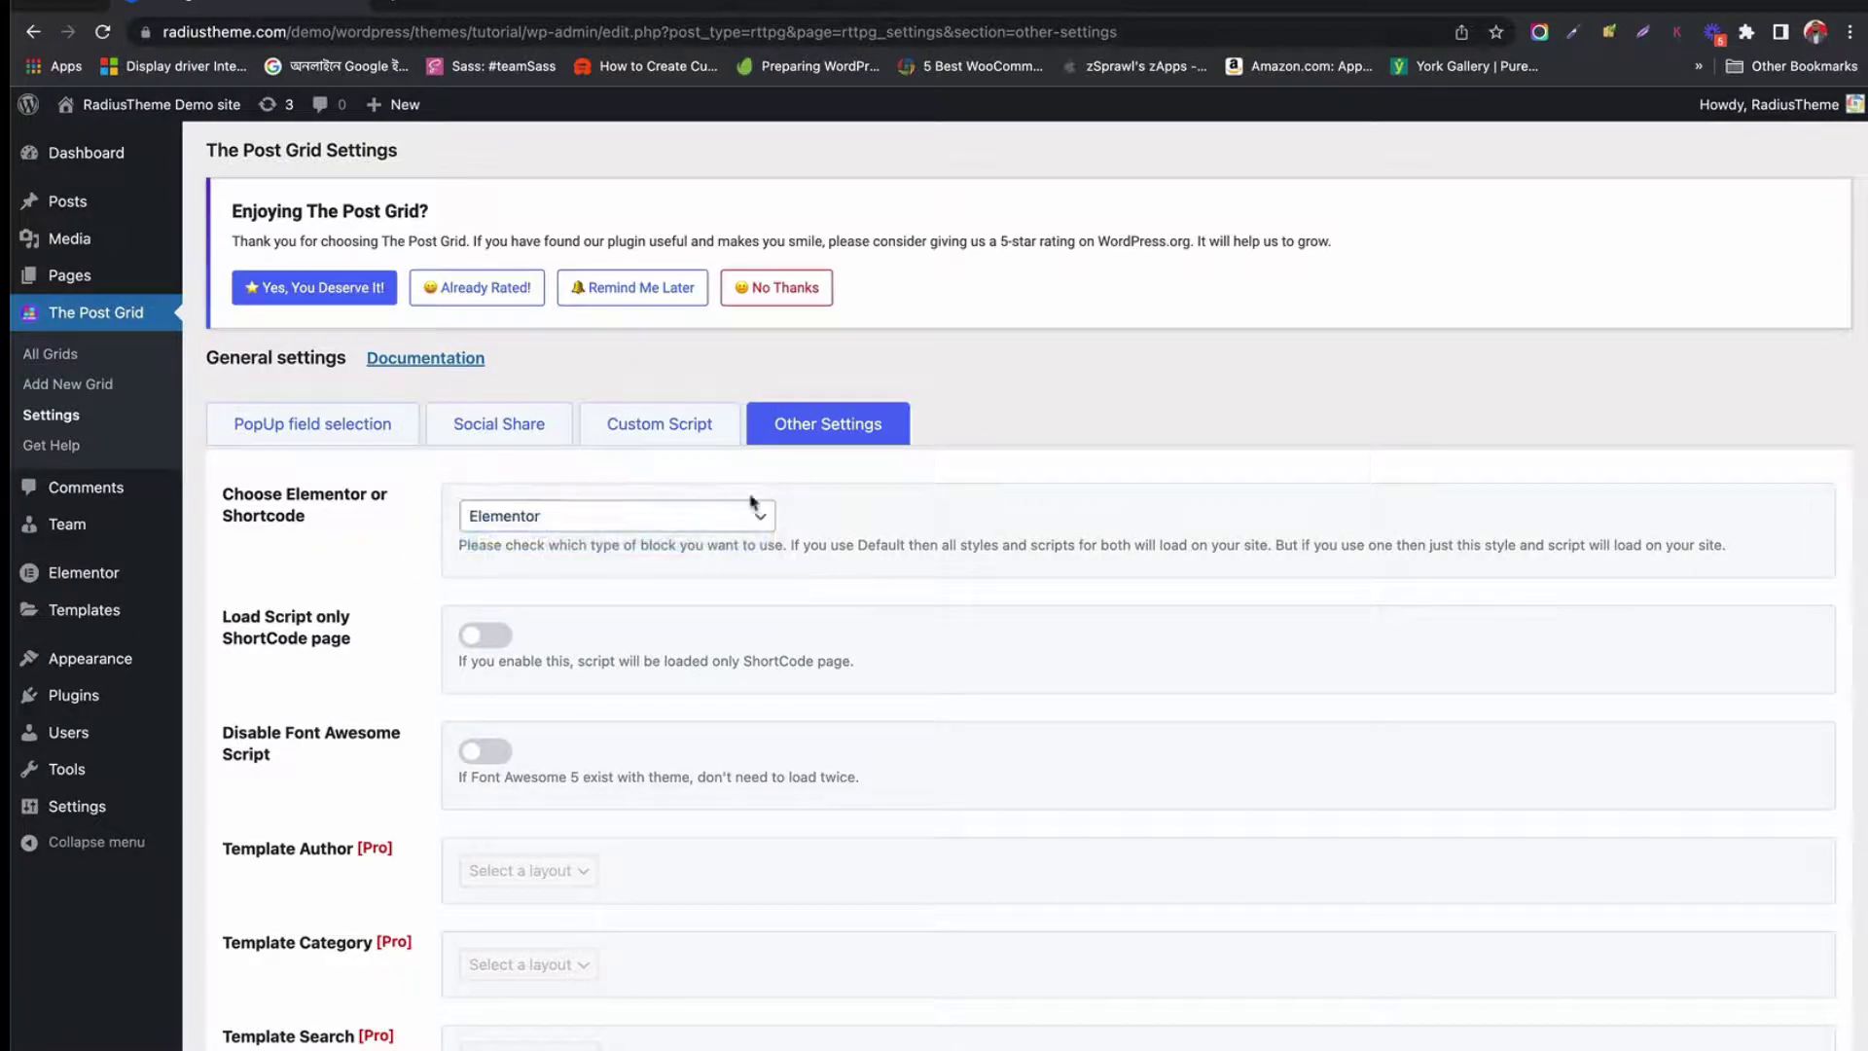
pyautogui.scroll(-3, 405, 584)
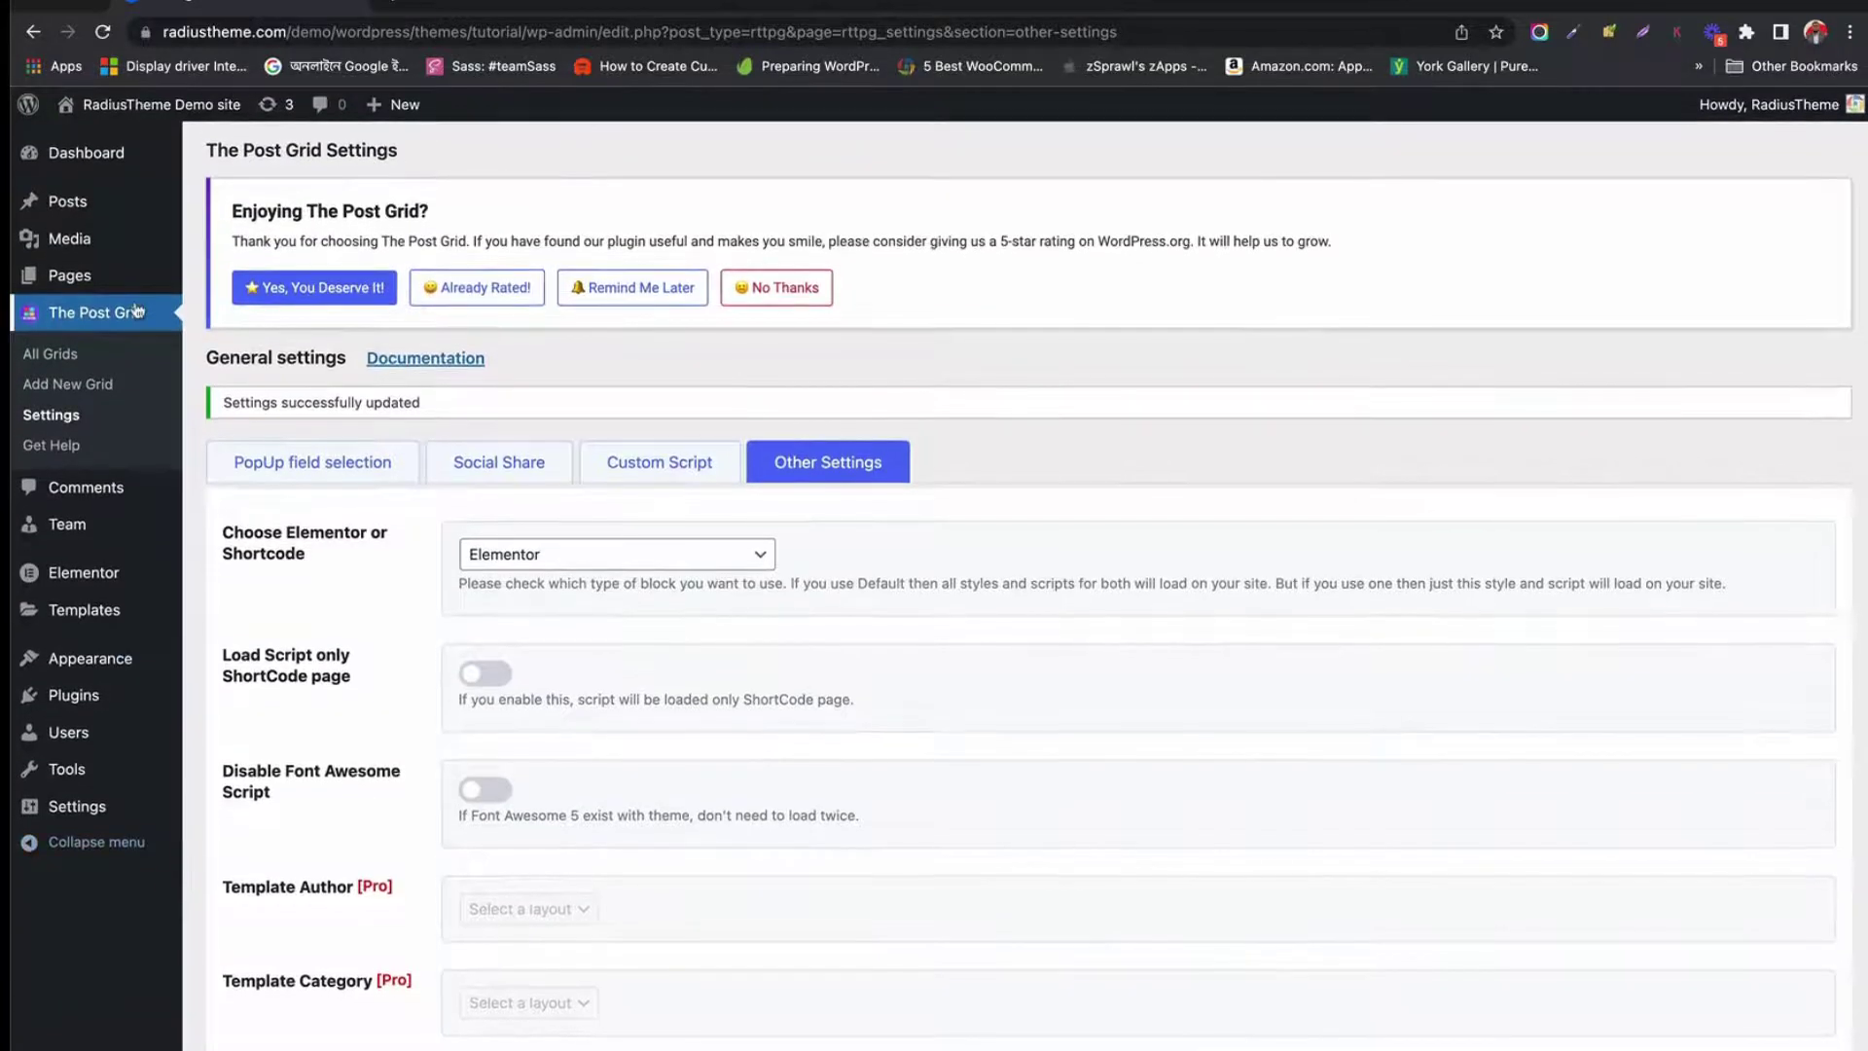
pyautogui.moveTo(67, 284)
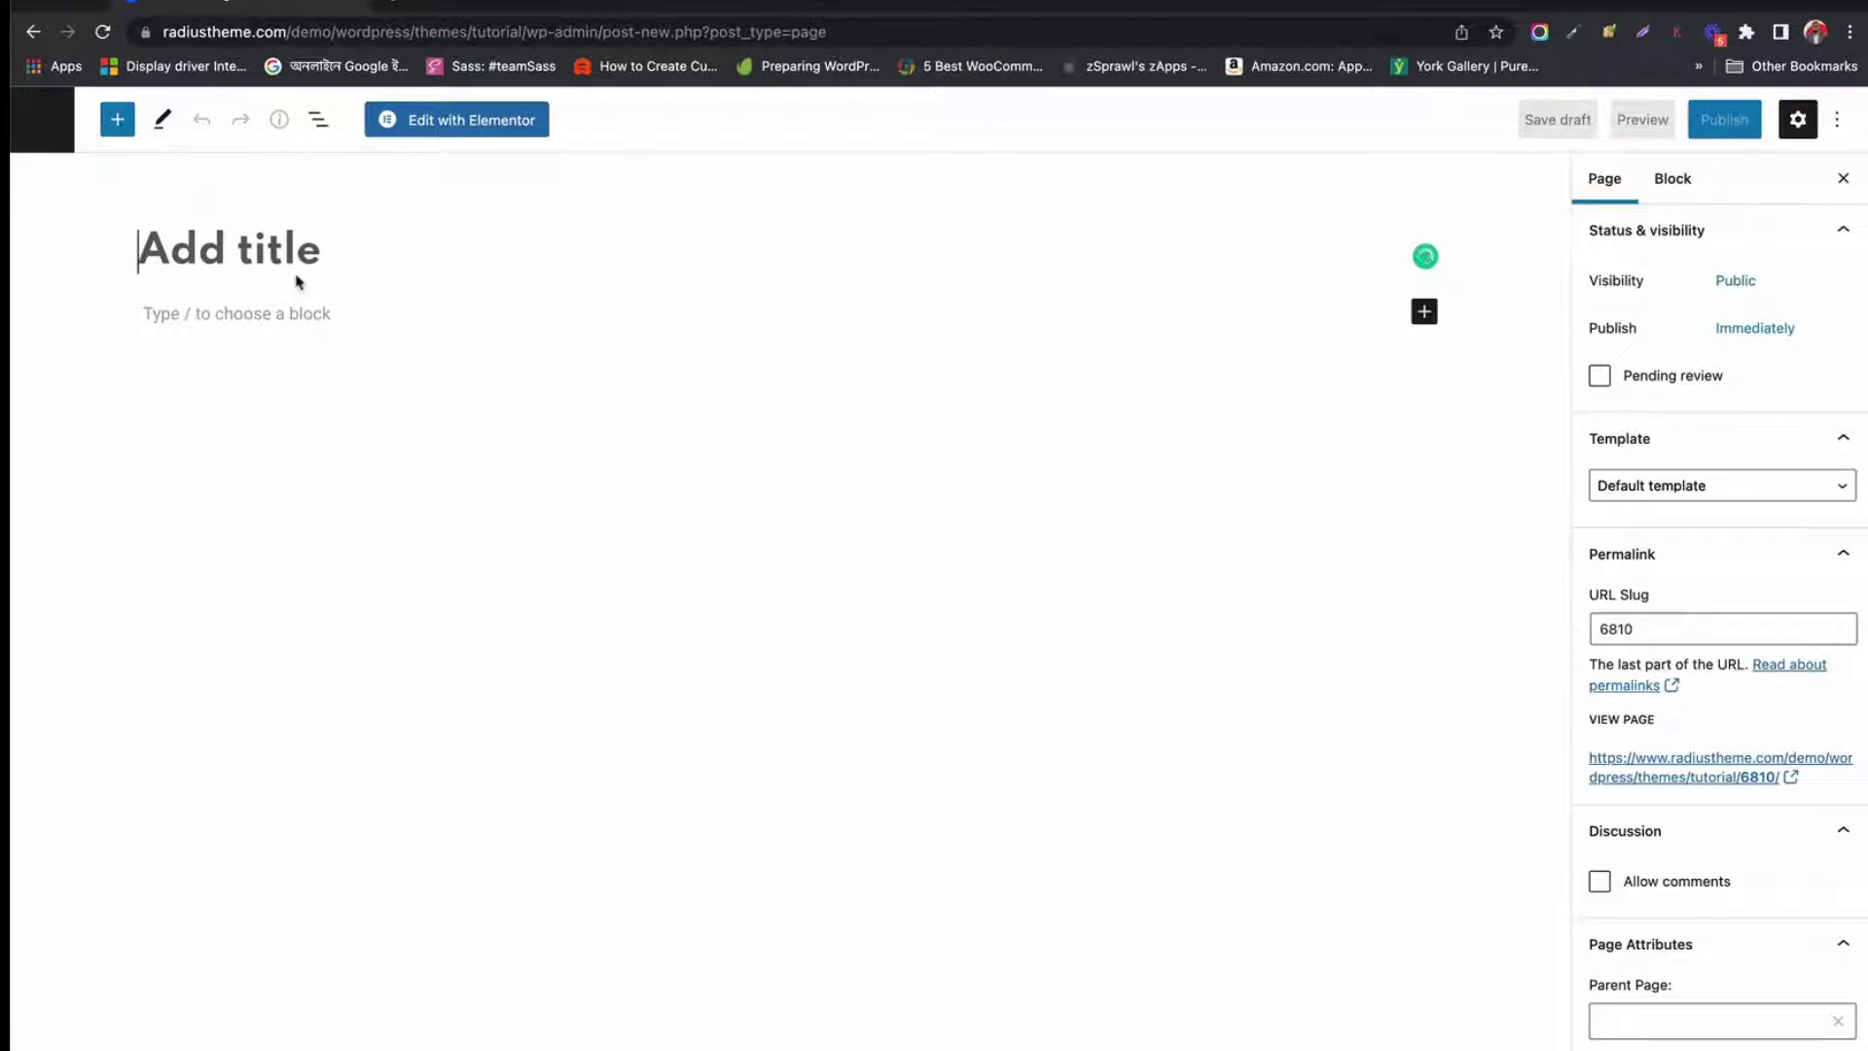
# Title the new page 'The Post Grid Elementor Addon' and publish it
pyautogui.write('The ')
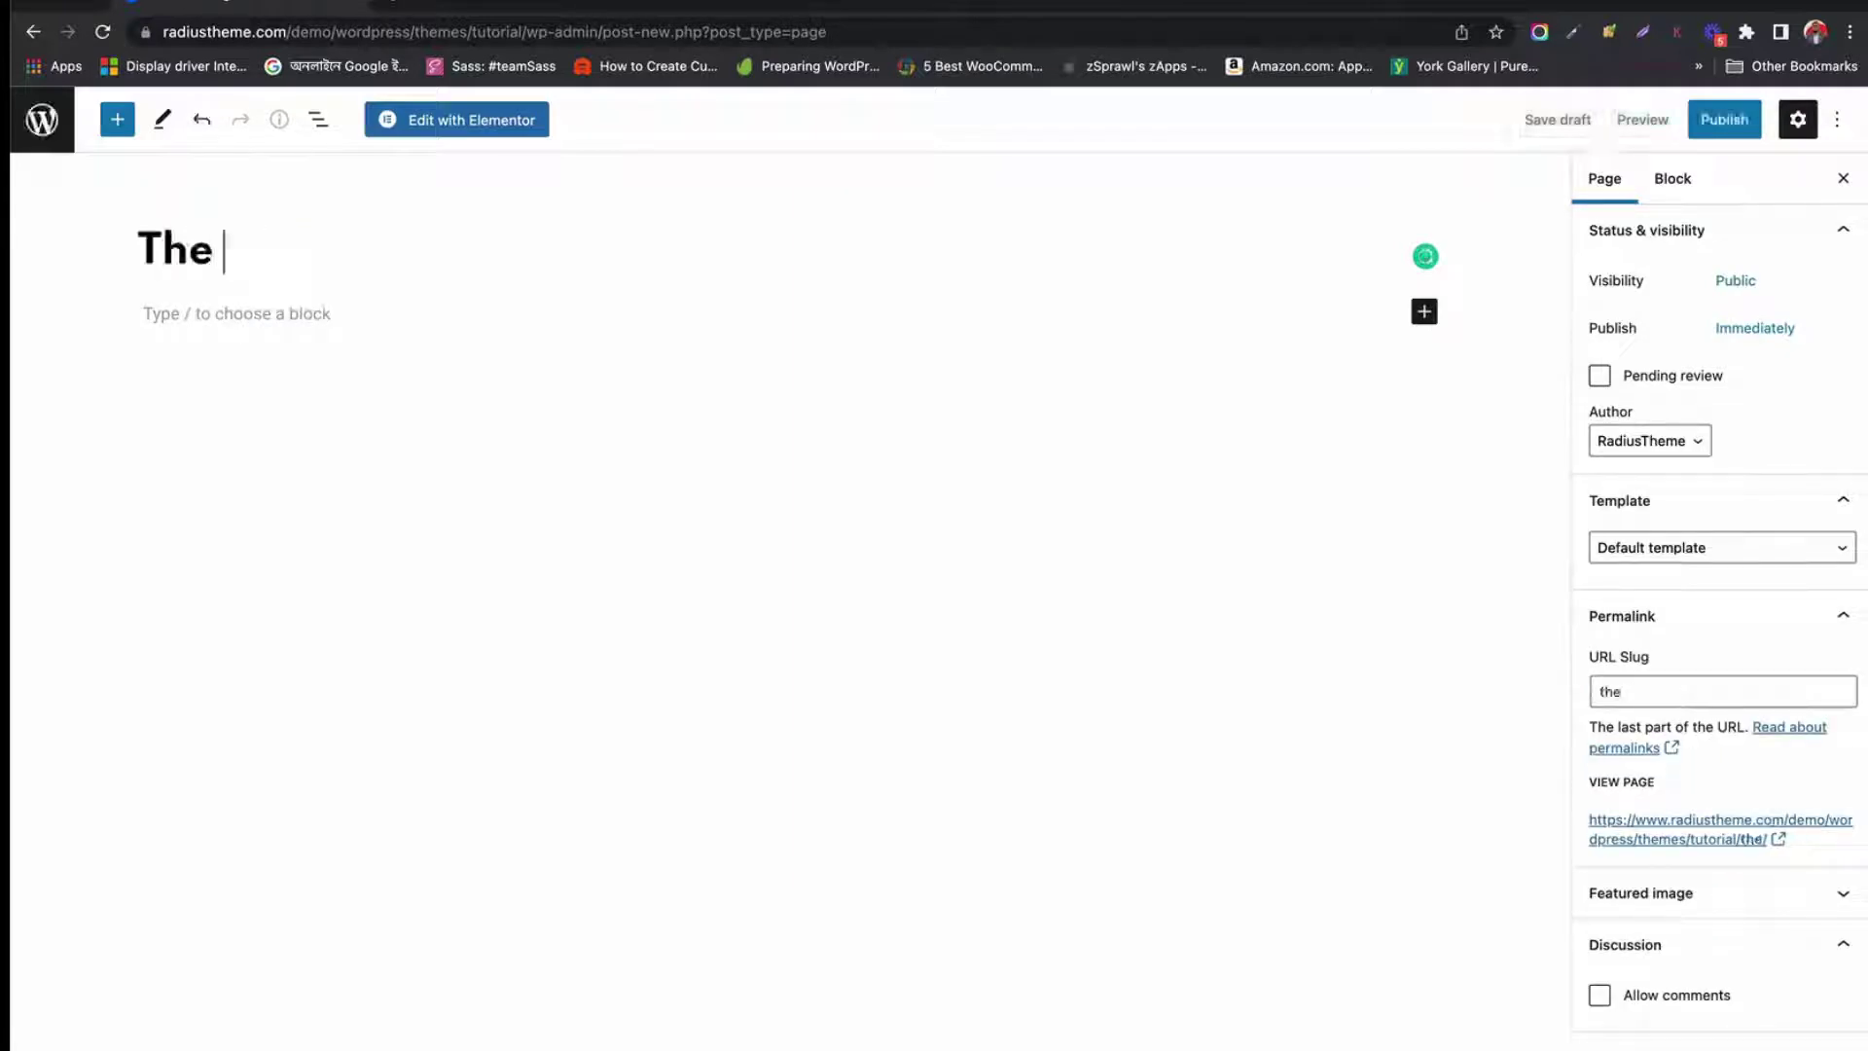
pyautogui.write('Post Grid')
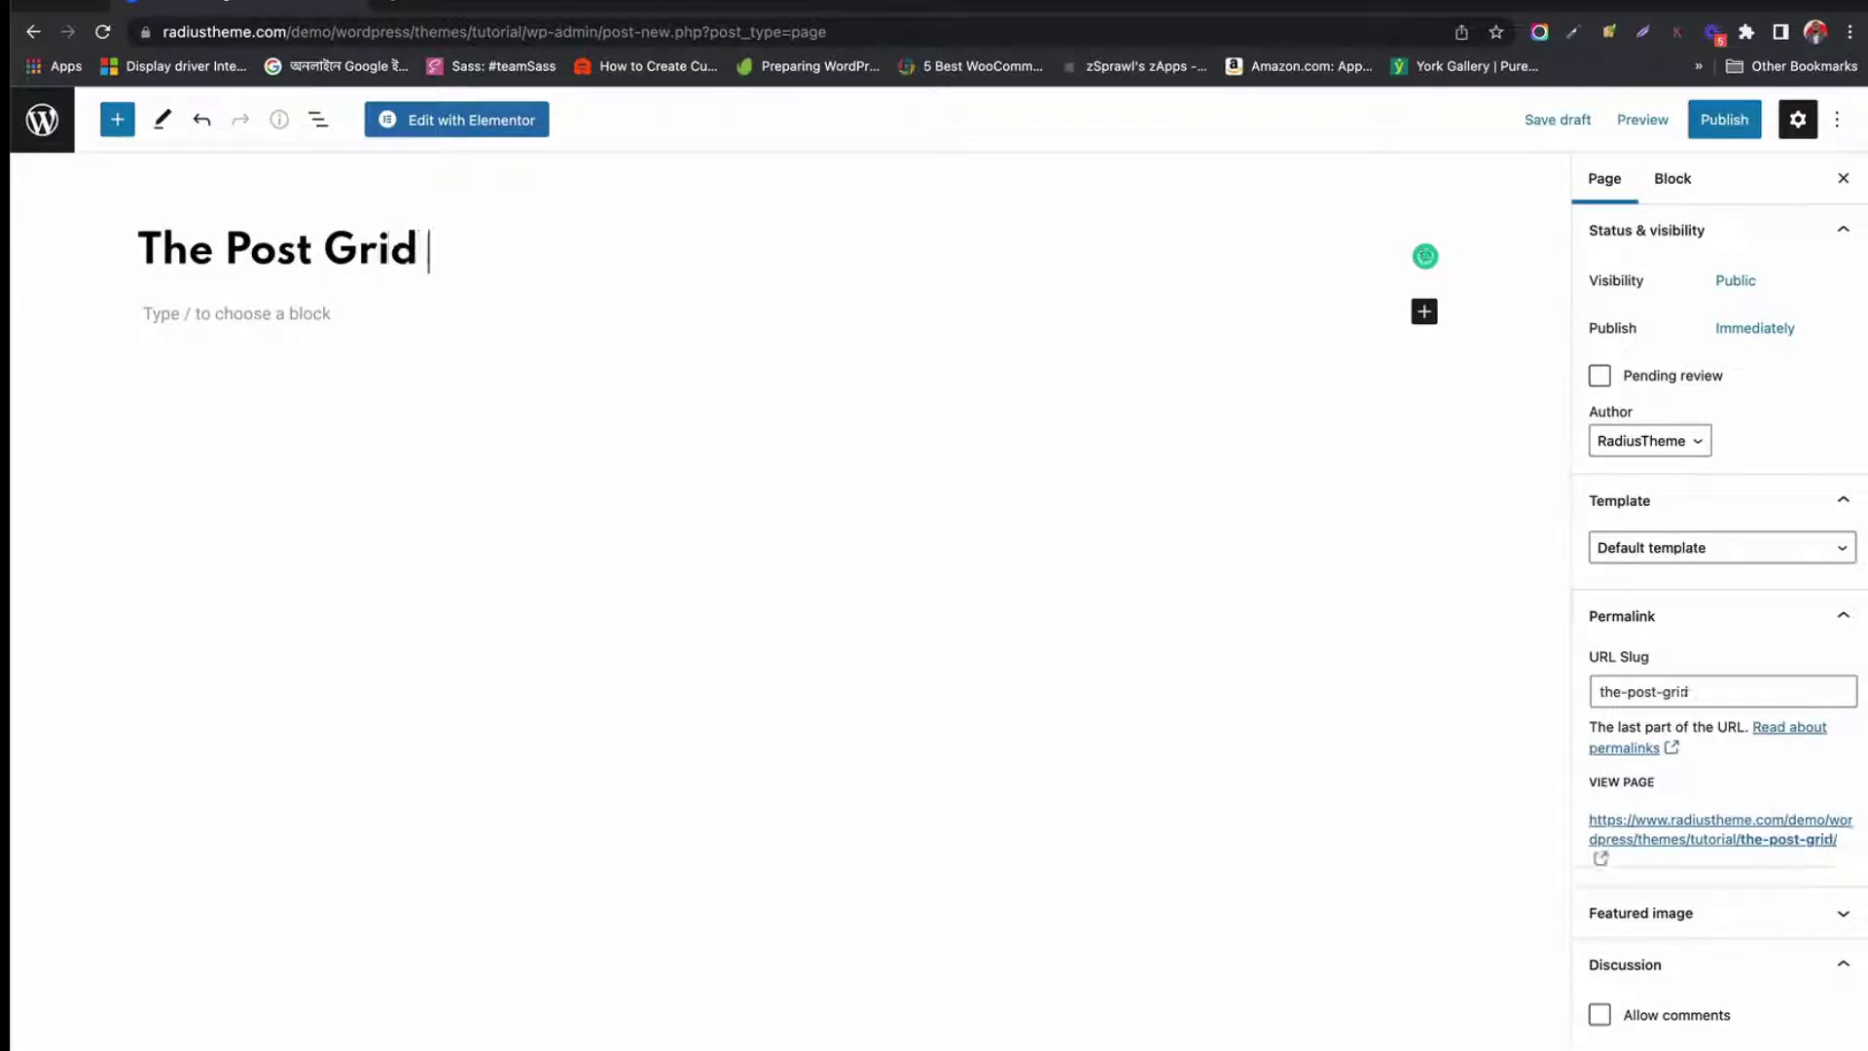
pyautogui.write(' Element')
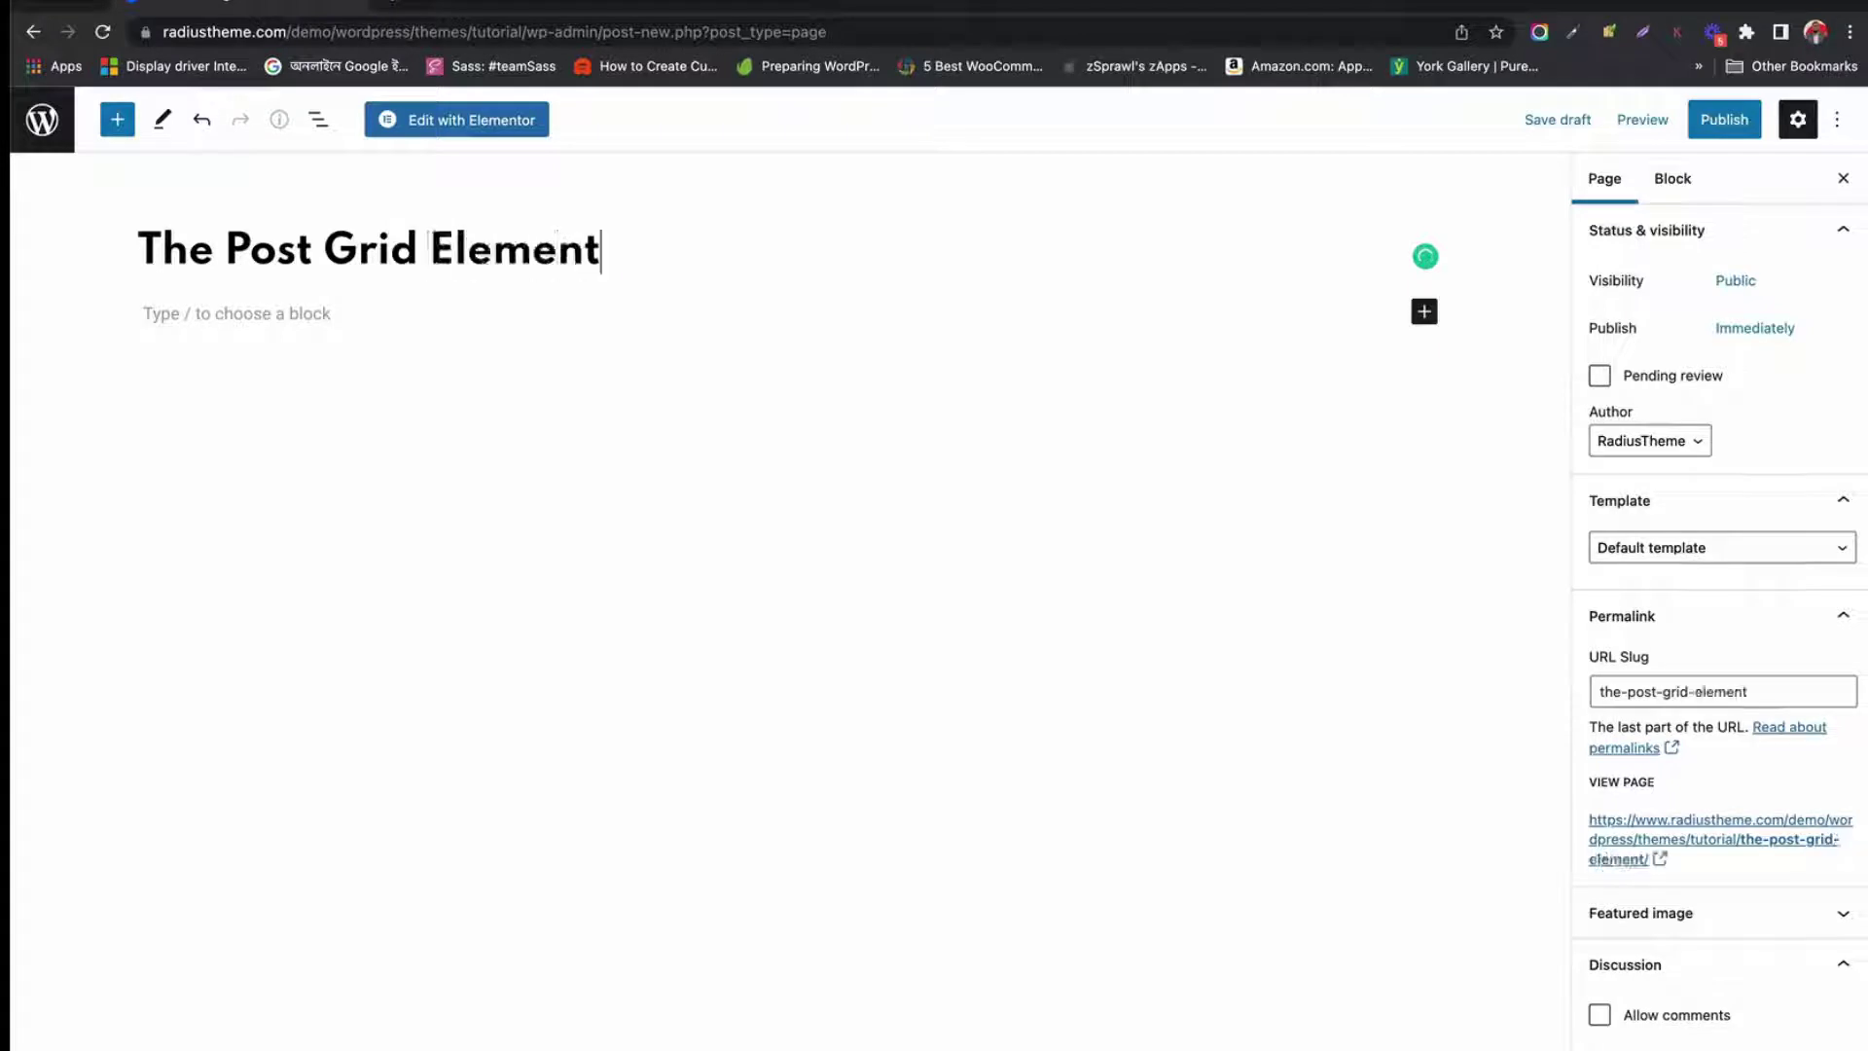
pyautogui.write('or Addon')
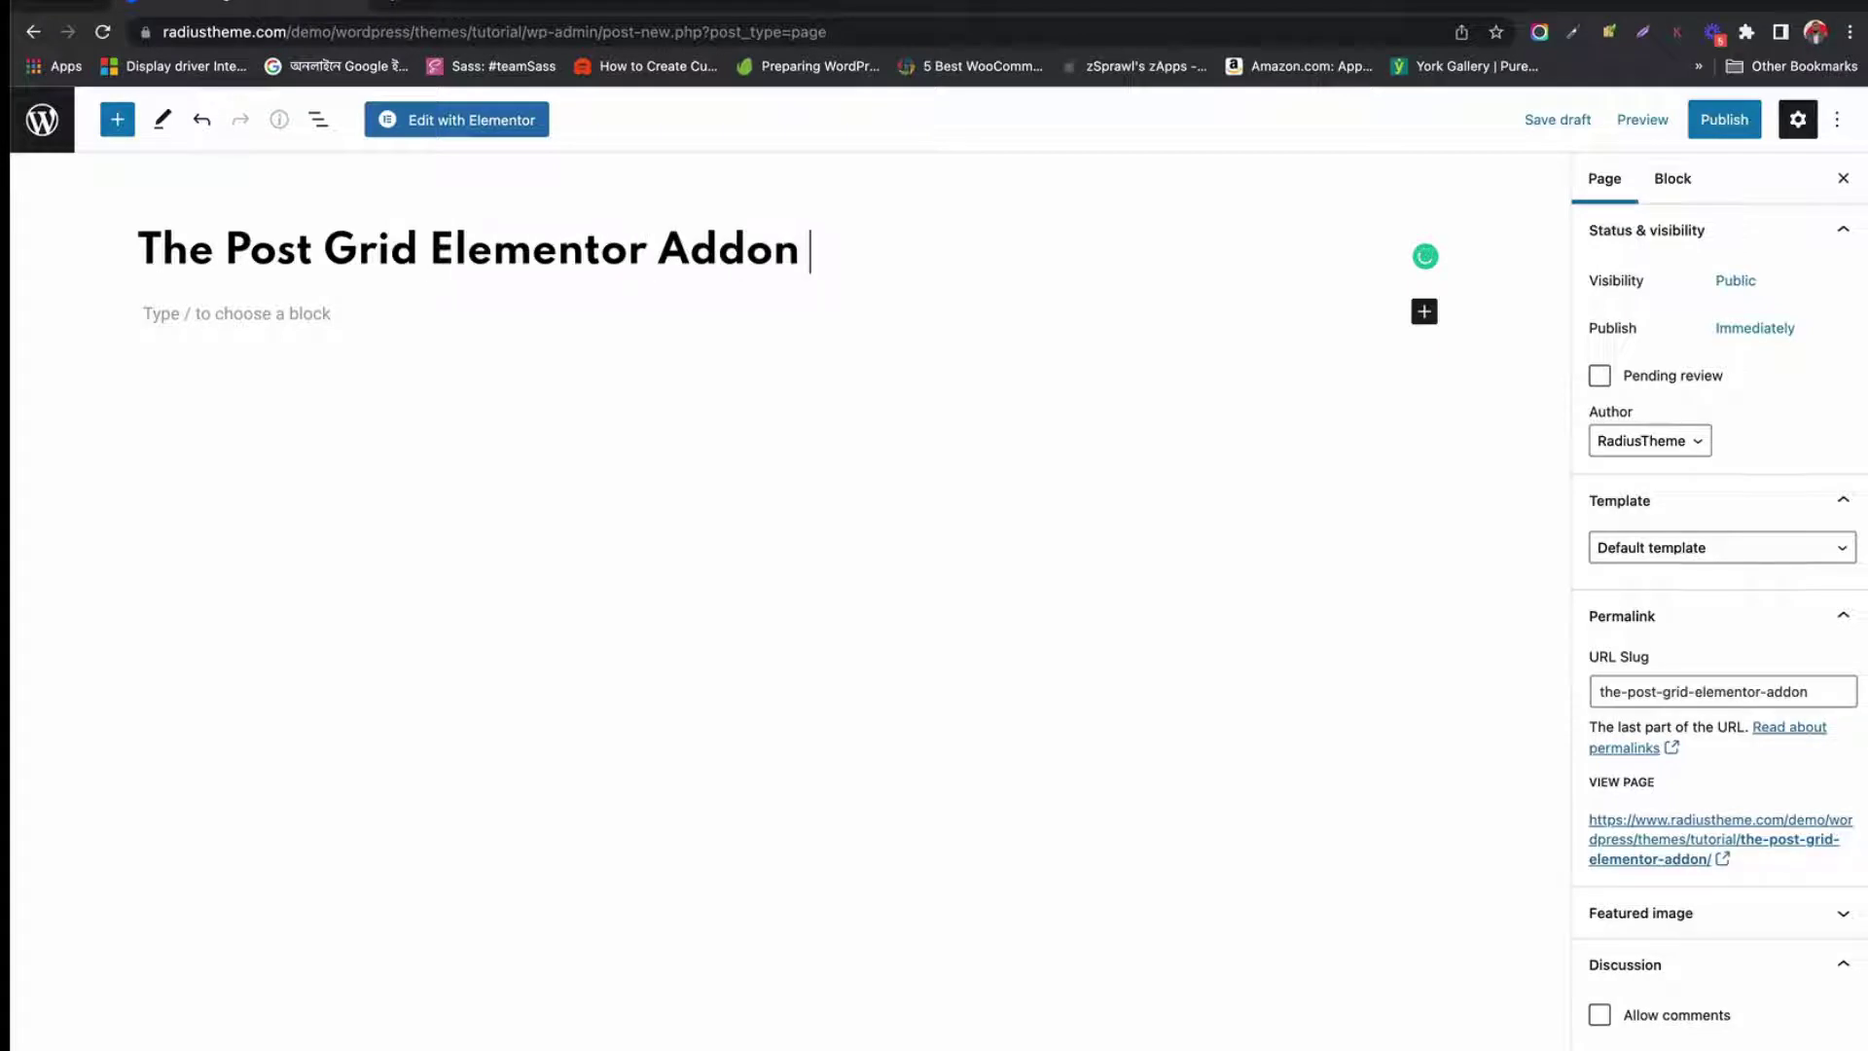
pyautogui.click(1708, 139)
pyautogui.click(1672, 125)
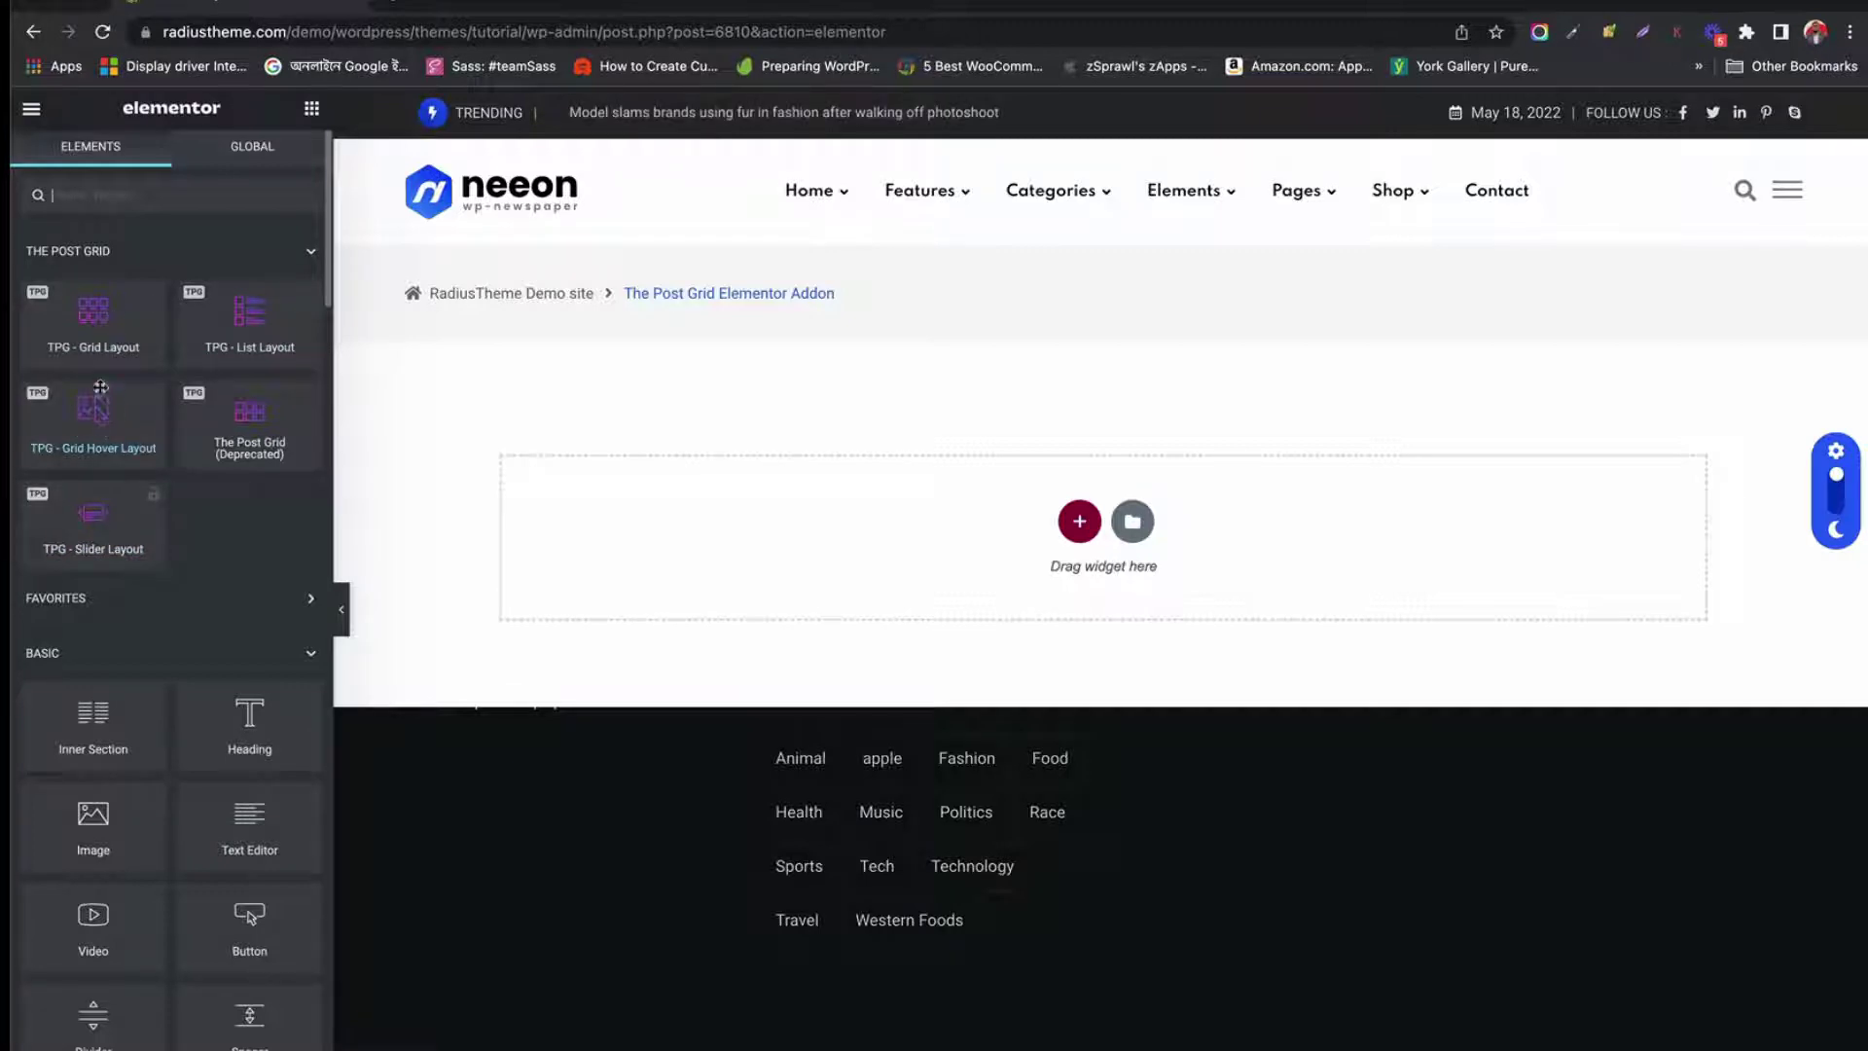
# Drop a TPG - Grid Layout widget on the page, trying Layouts 2 and 3 before keeping Layout 1
pyautogui.moveTo(95, 341); pyautogui.dragTo(953, 542)
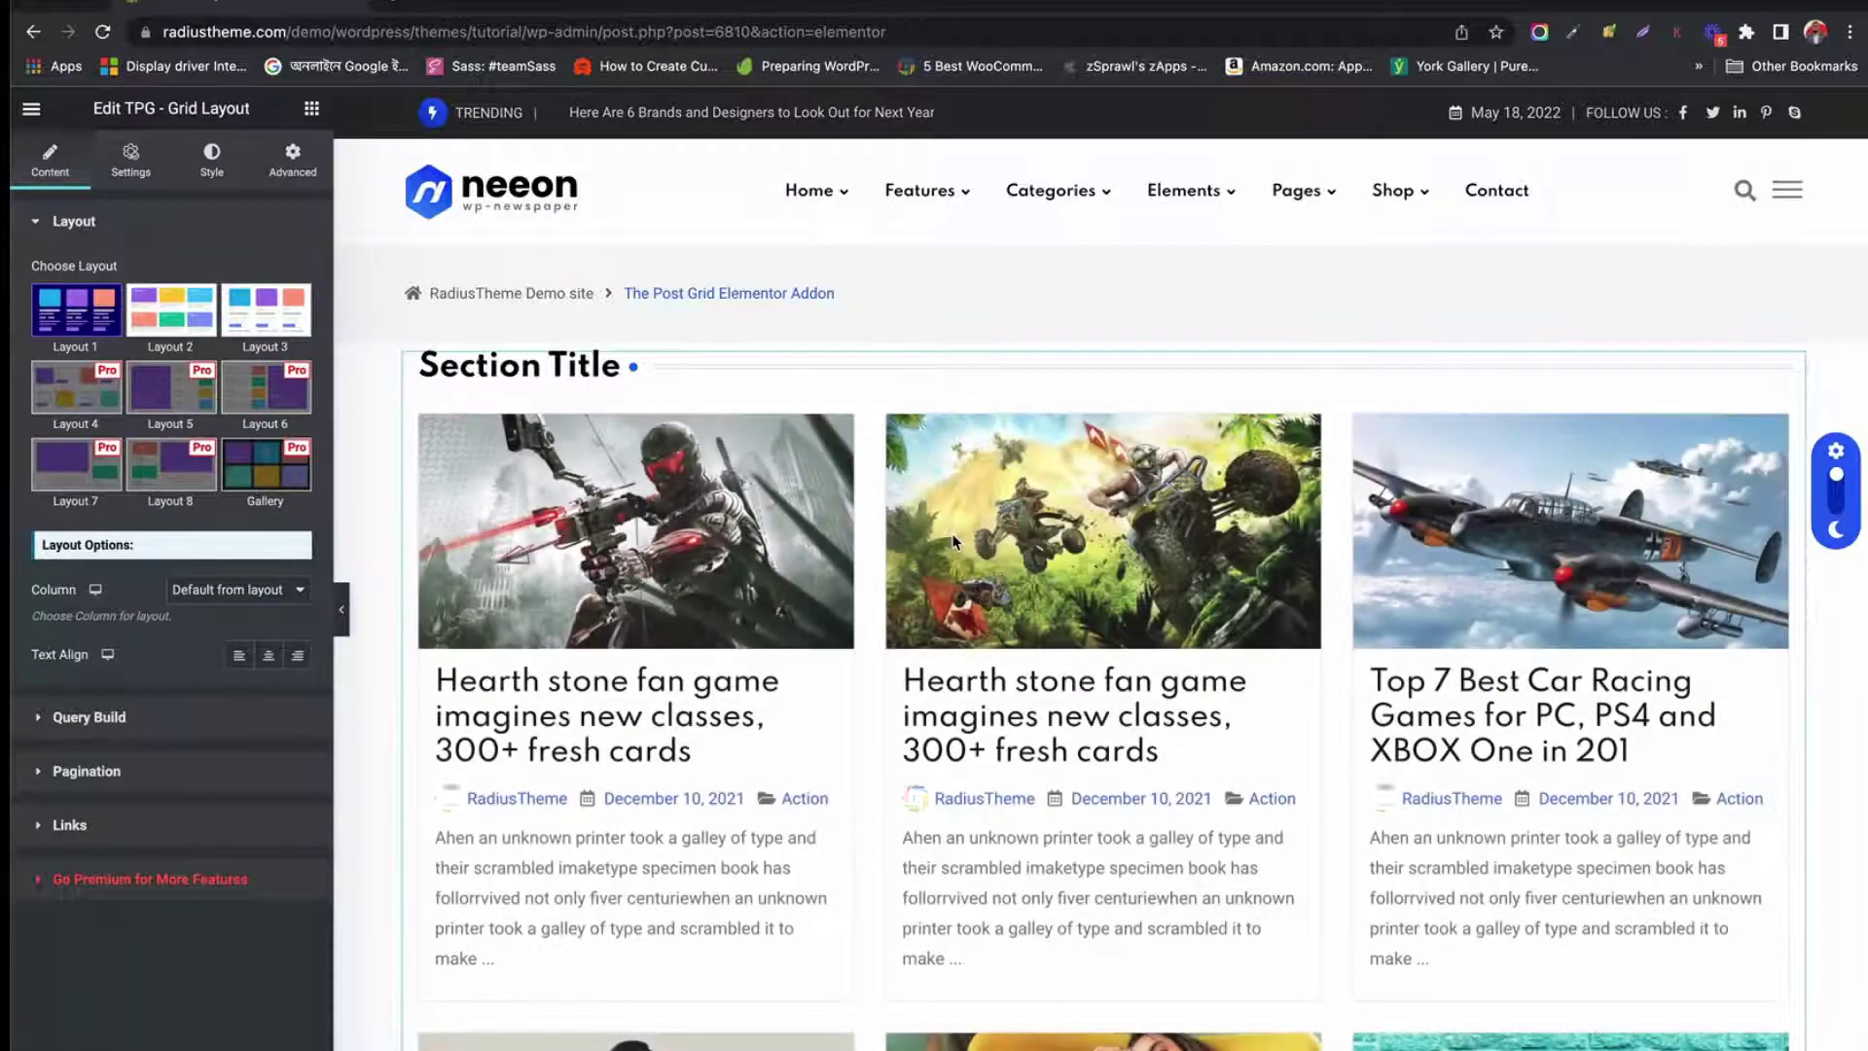
pyautogui.scroll(-3, 953, 542)
pyautogui.scroll(5, 951, 533)
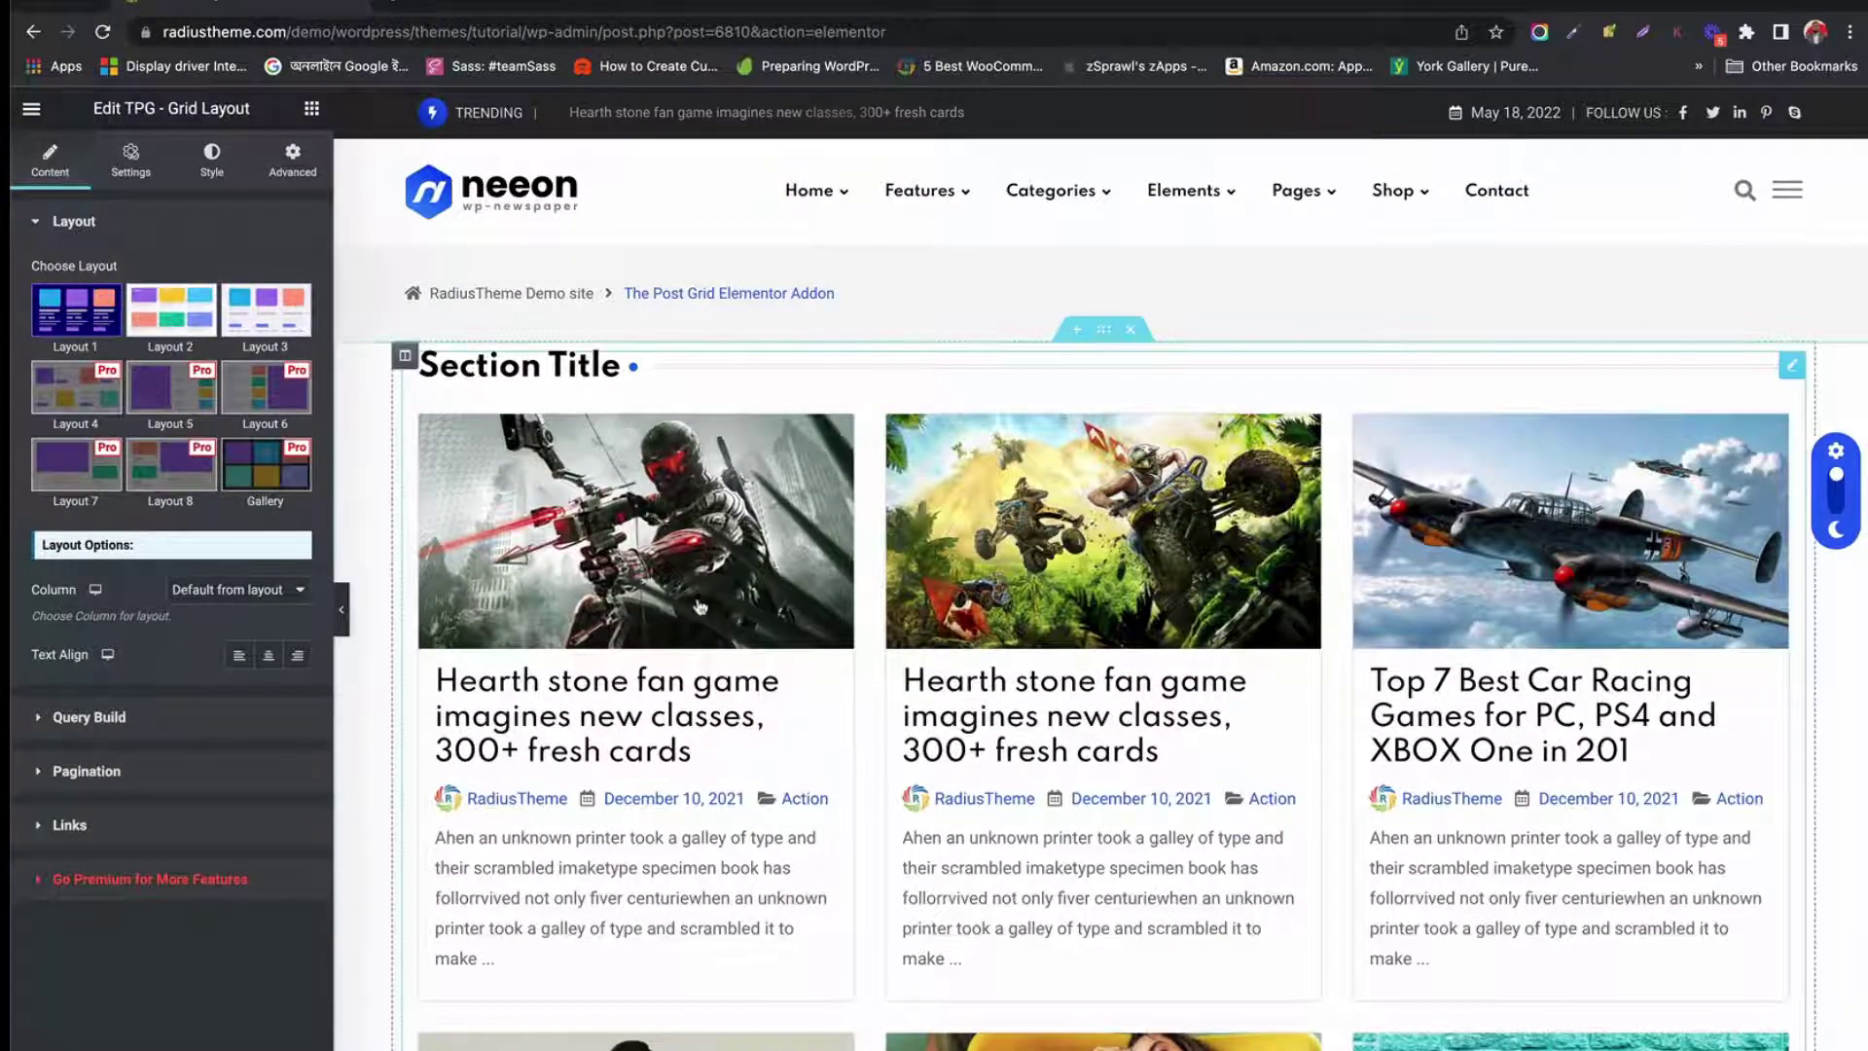
pyautogui.scroll(-5, 700, 605)
pyautogui.scroll(-10, 700, 605)
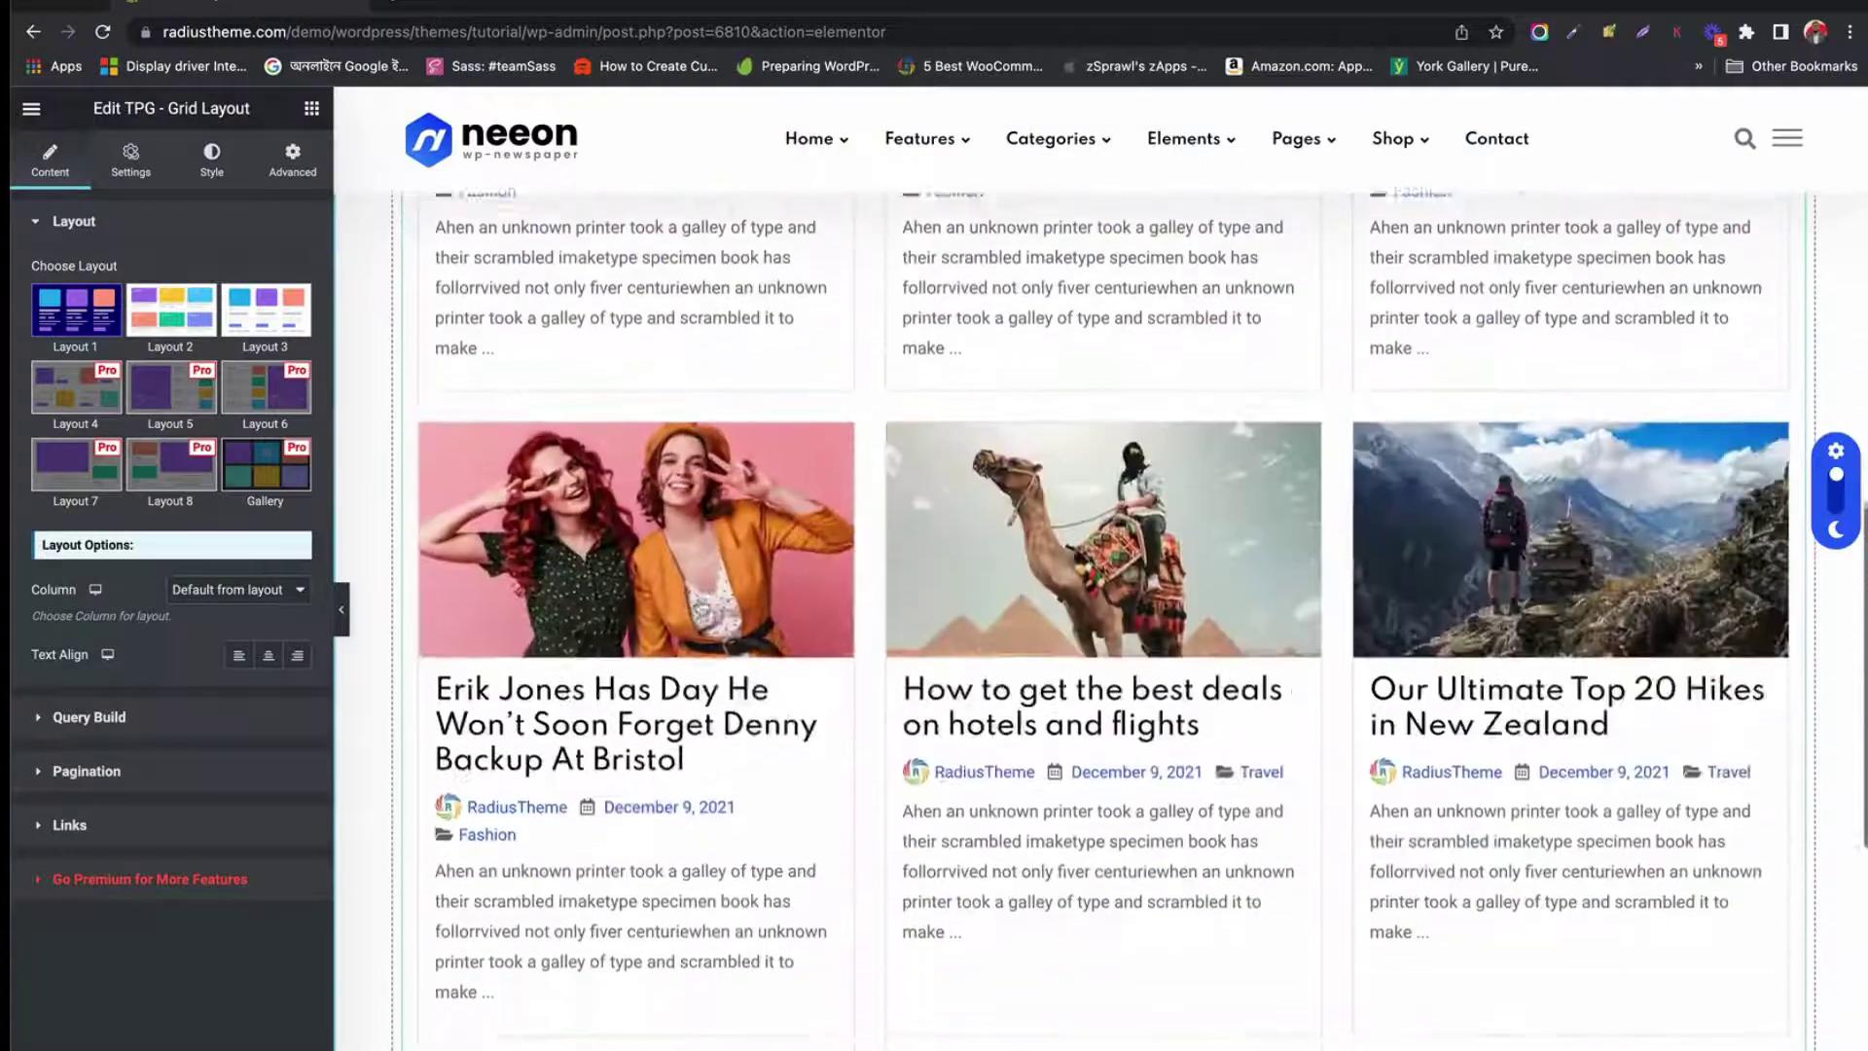
pyautogui.scroll(12, 700, 599)
pyautogui.scroll(3, 700, 598)
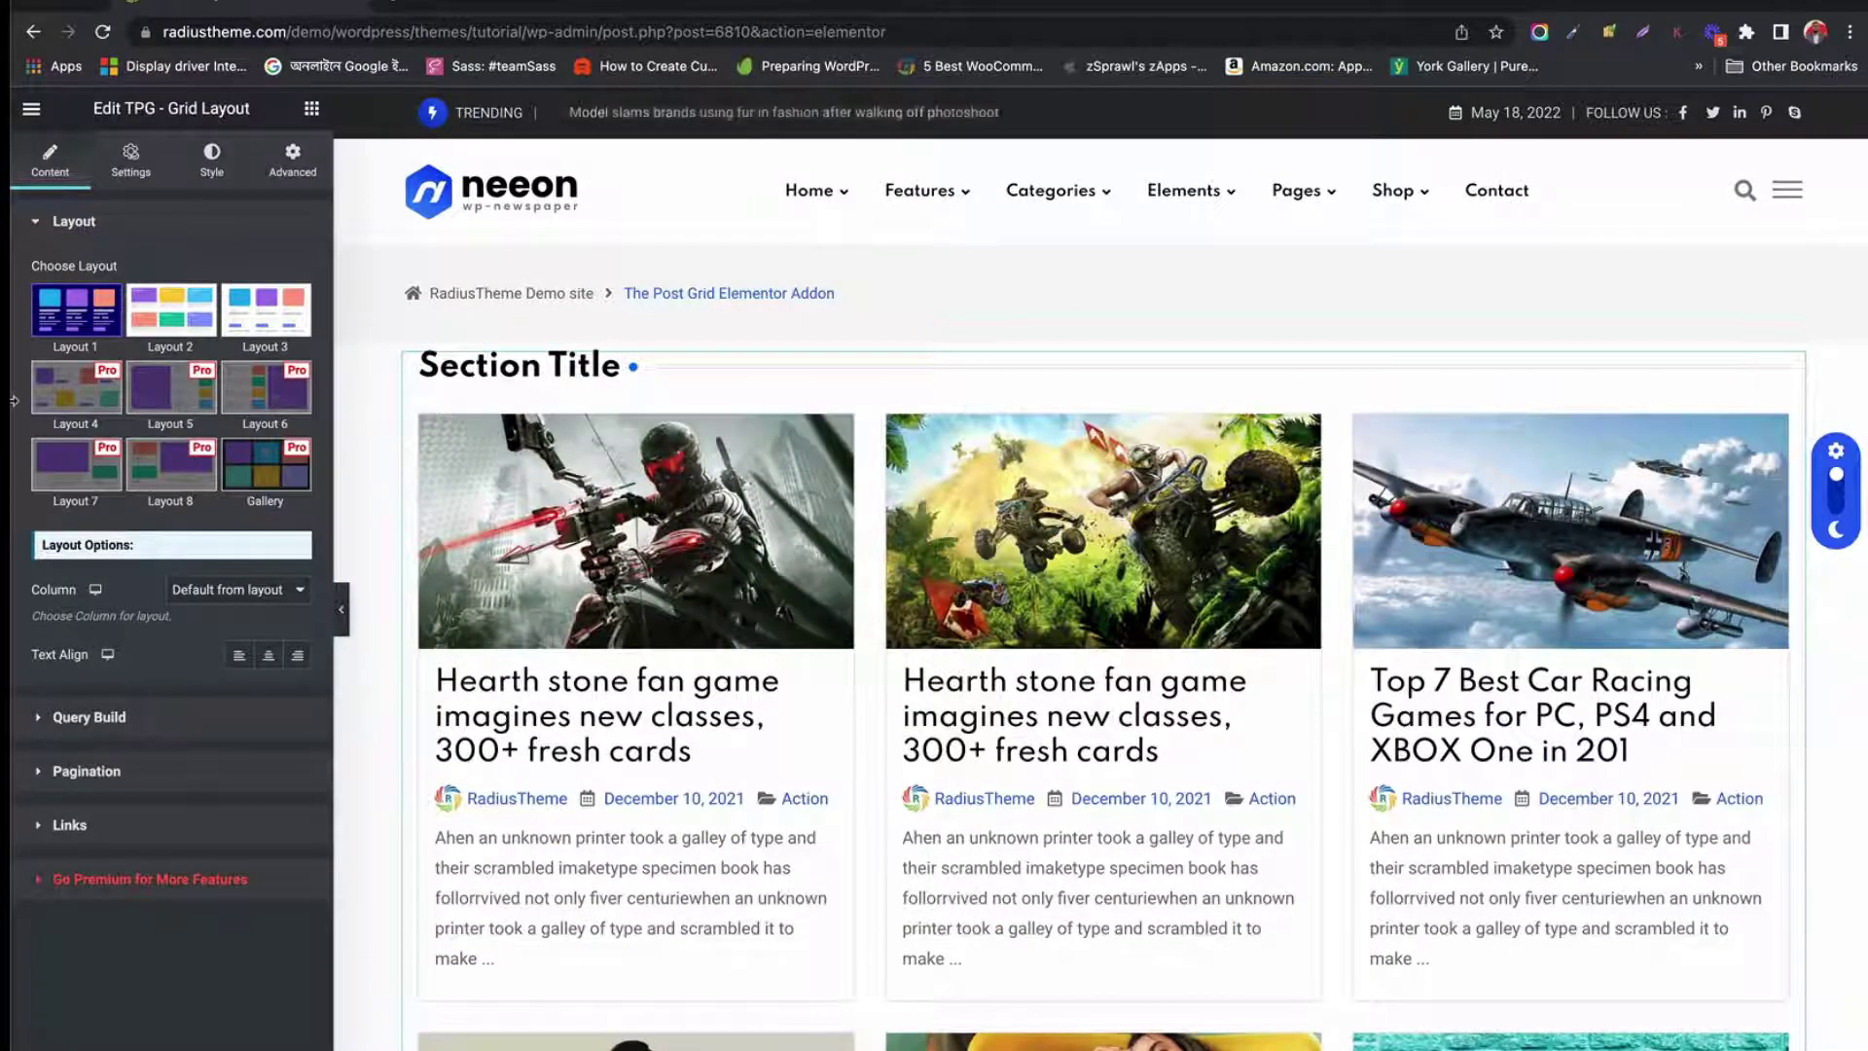
pyautogui.click(173, 316)
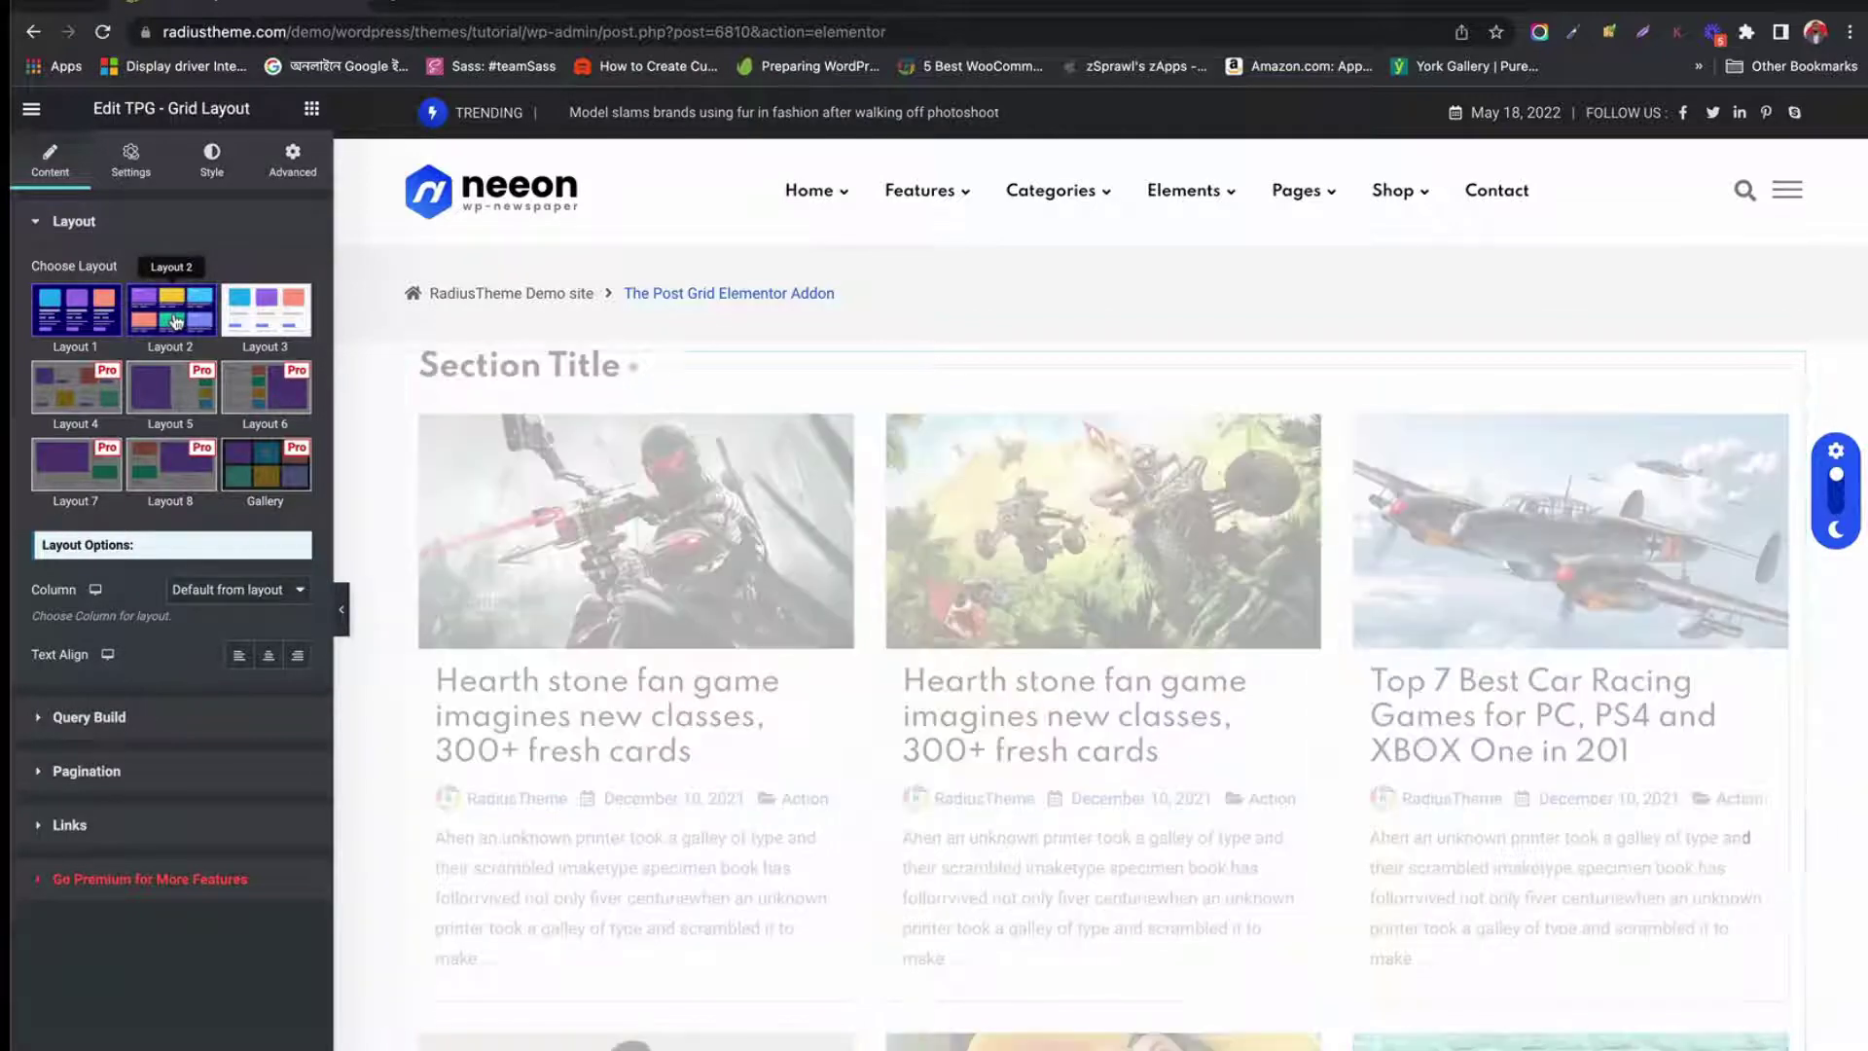
pyautogui.click(265, 310)
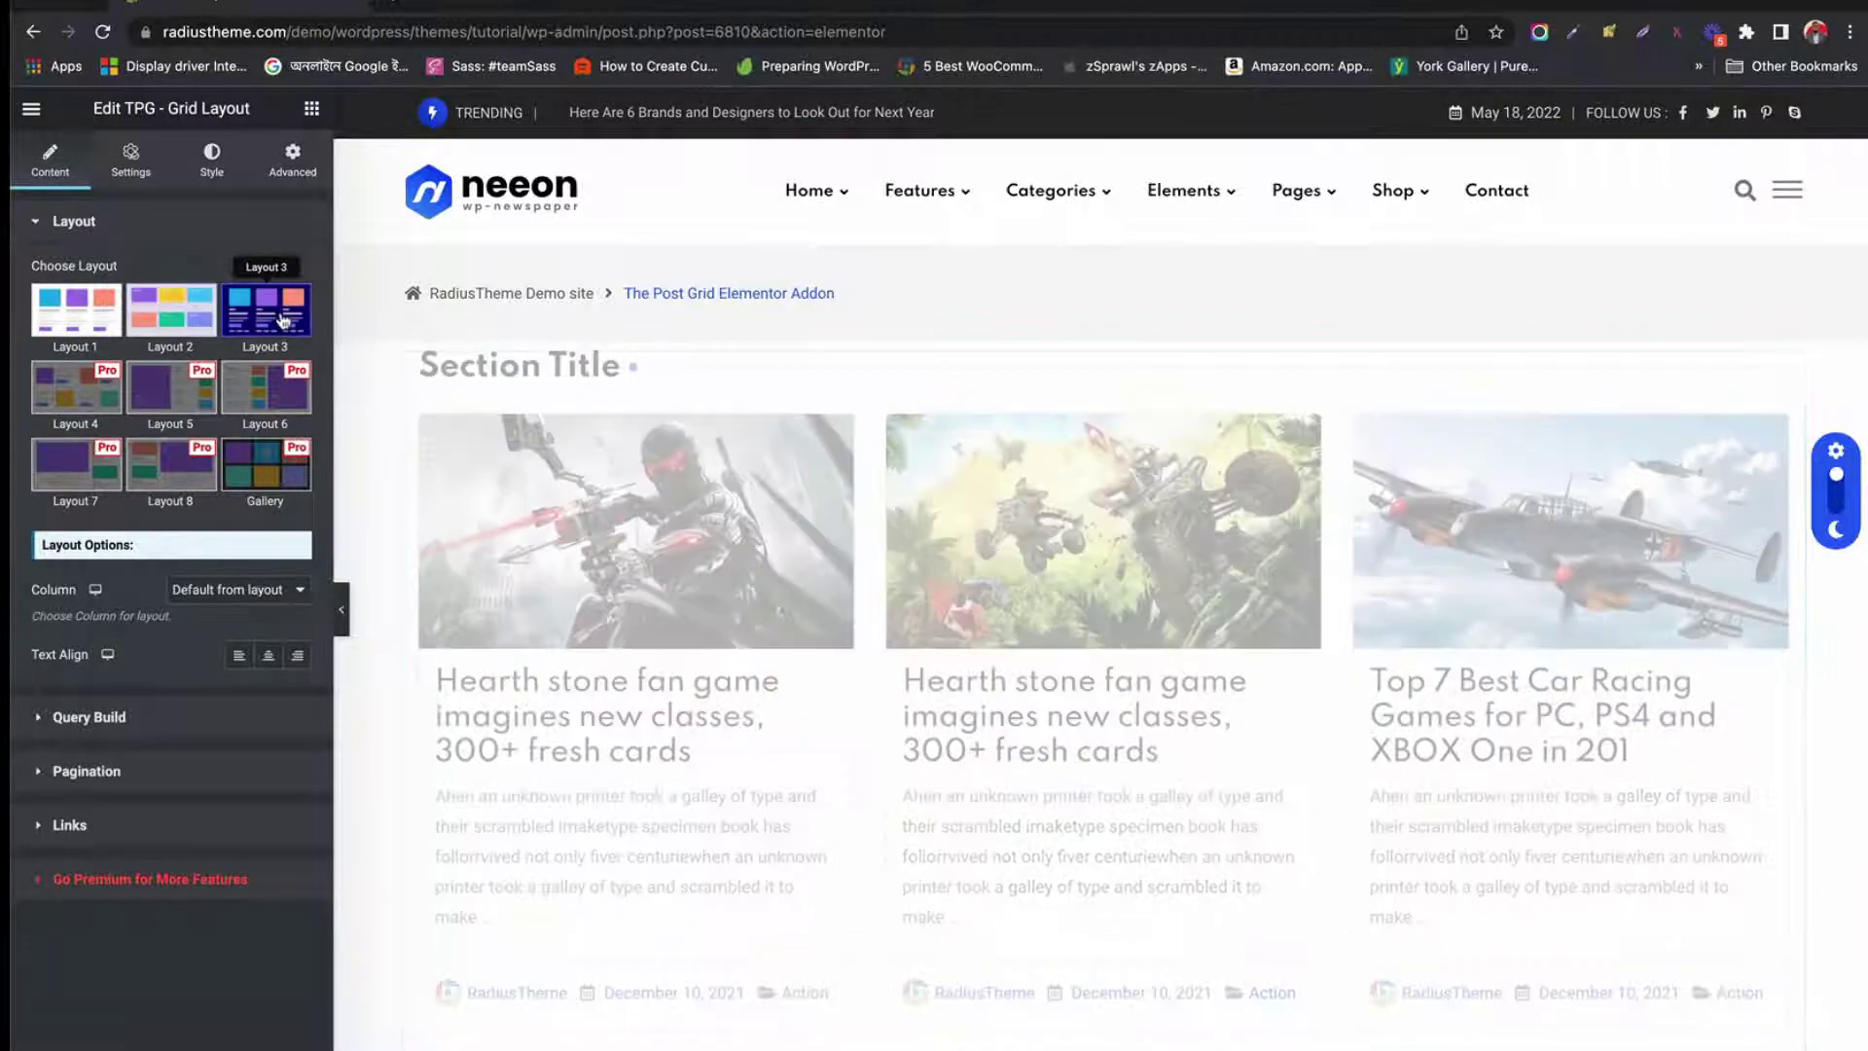
pyautogui.click(70, 324)
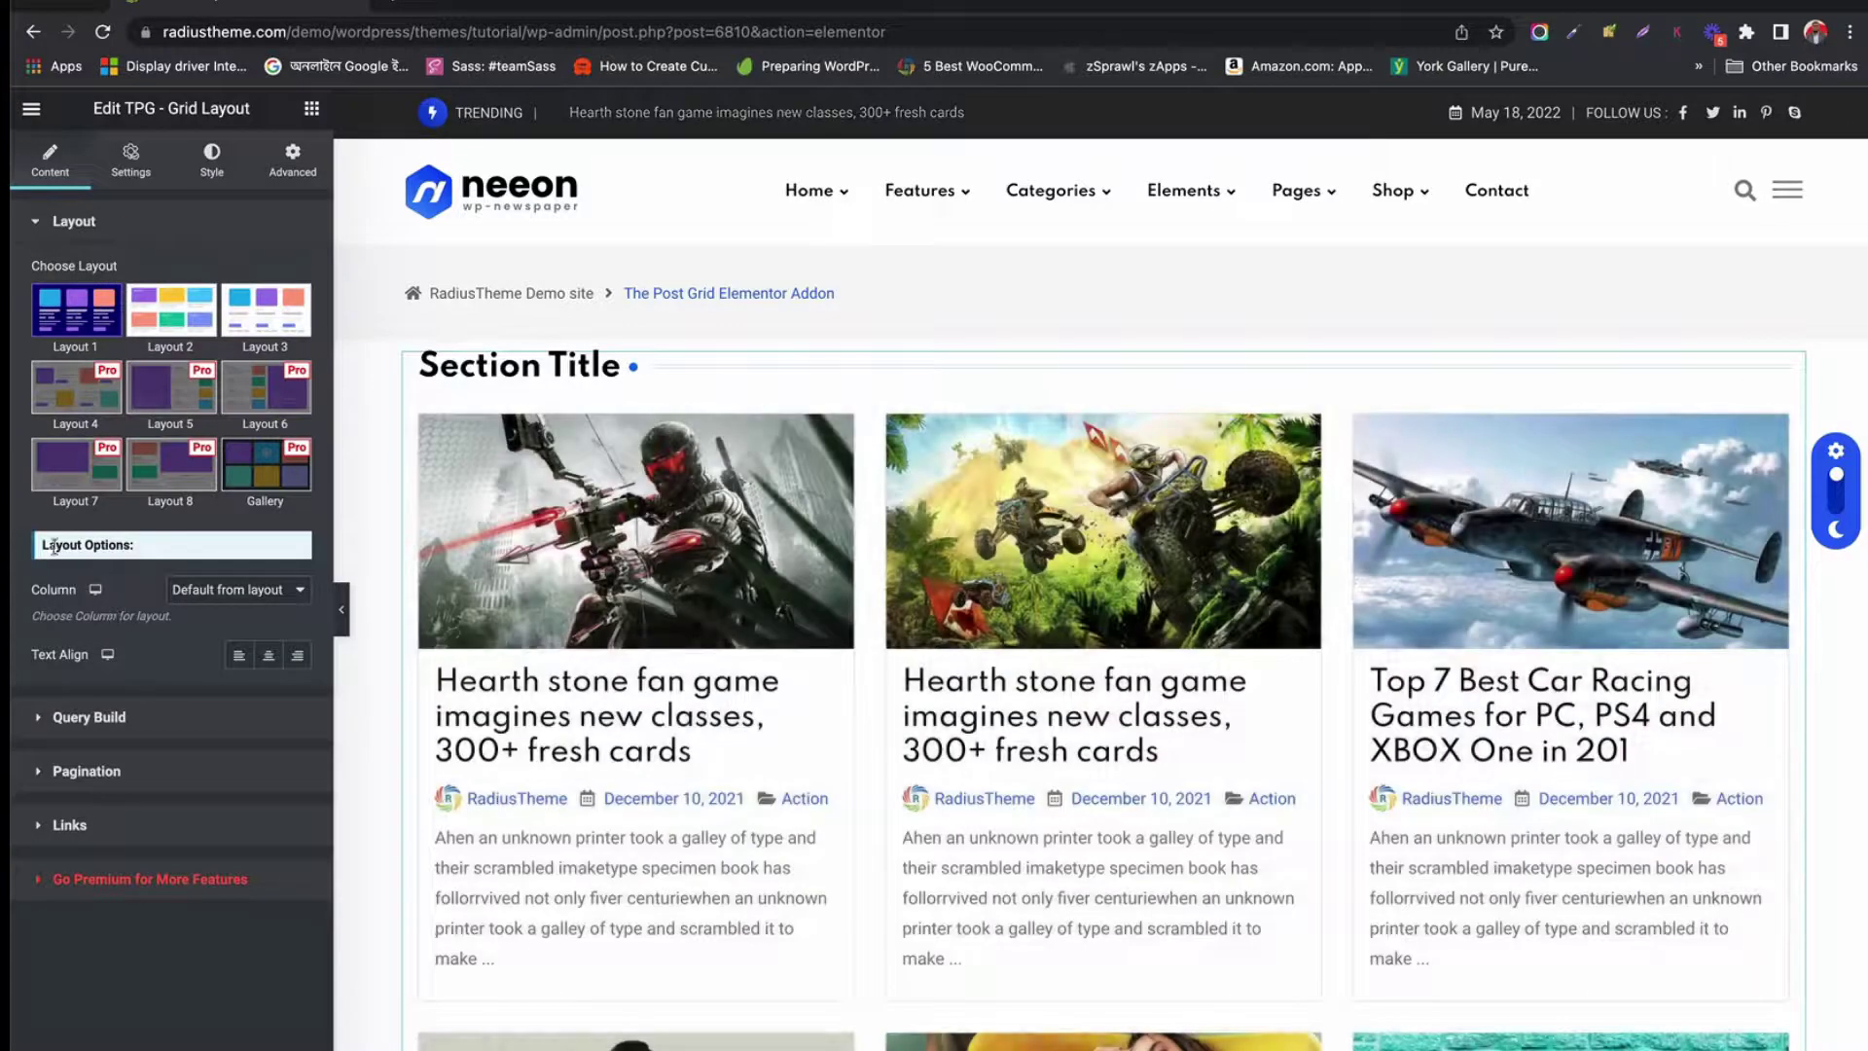
# Keep the default column count, align post text left, and expand Query Build
pyautogui.click(239, 592)
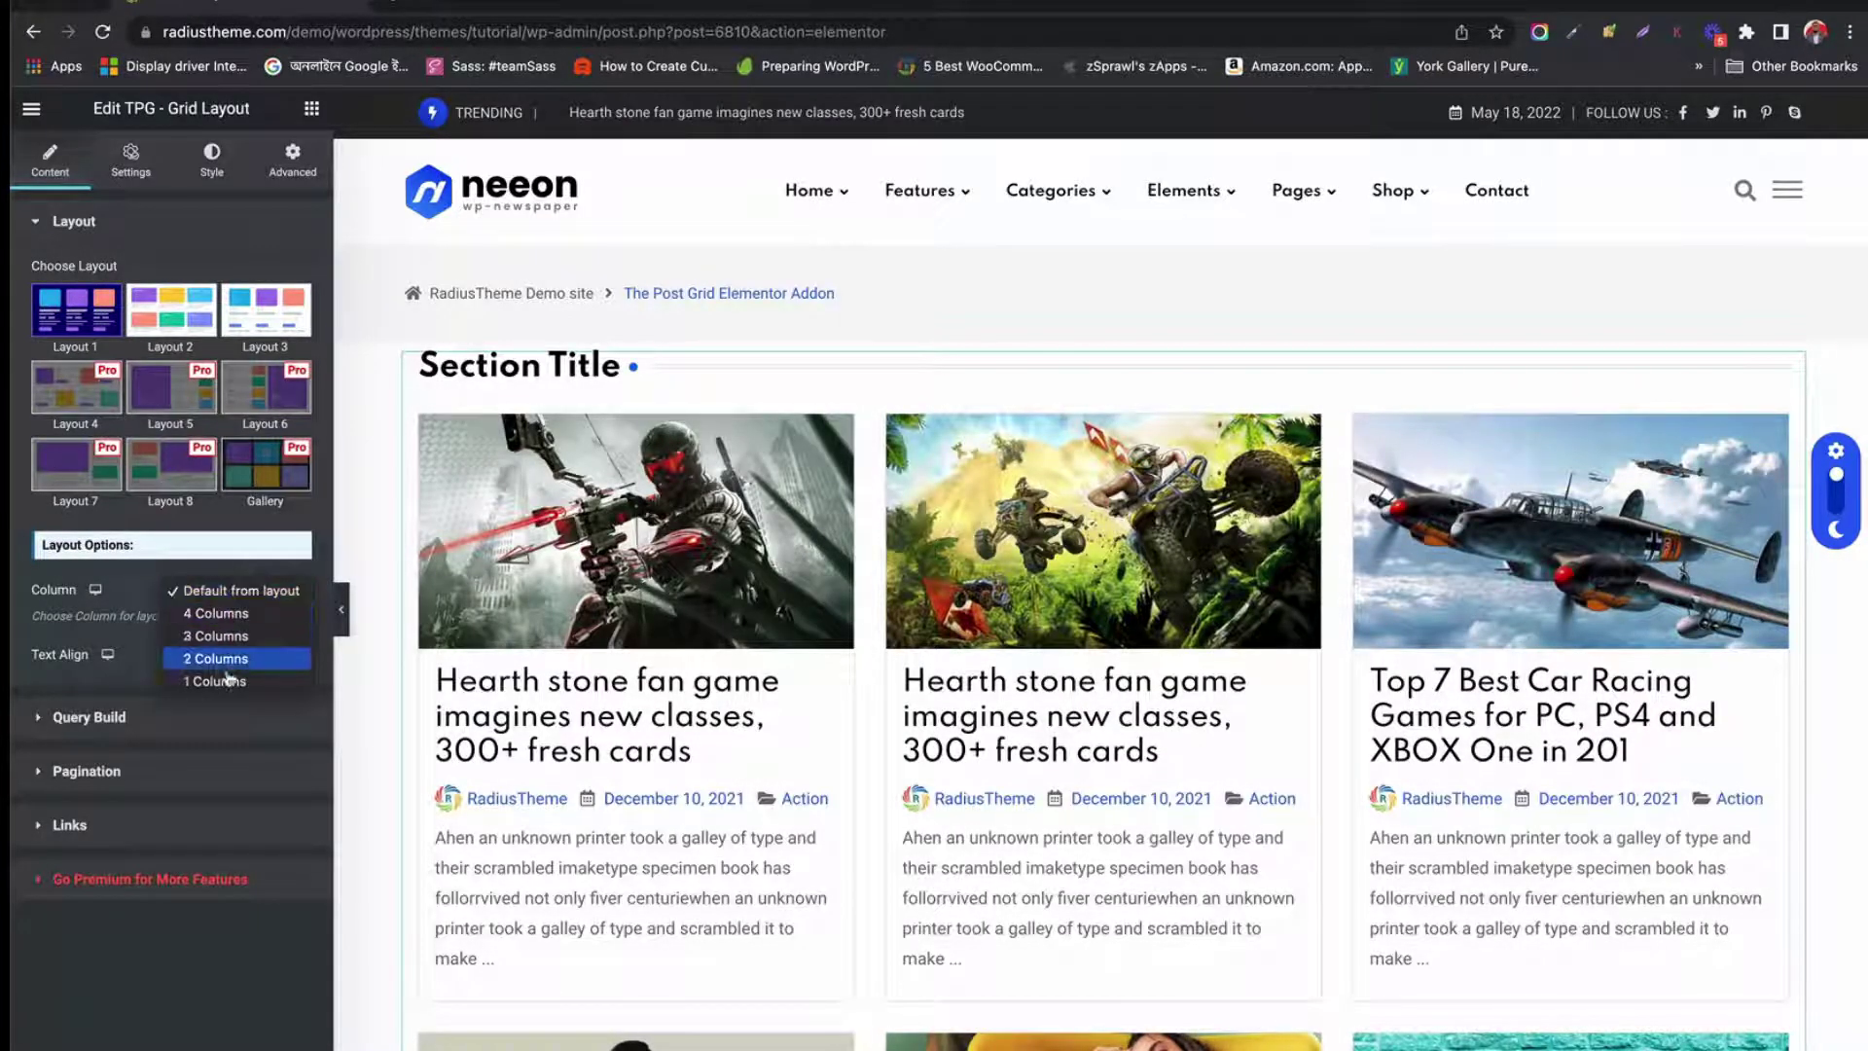
pyautogui.click(234, 590)
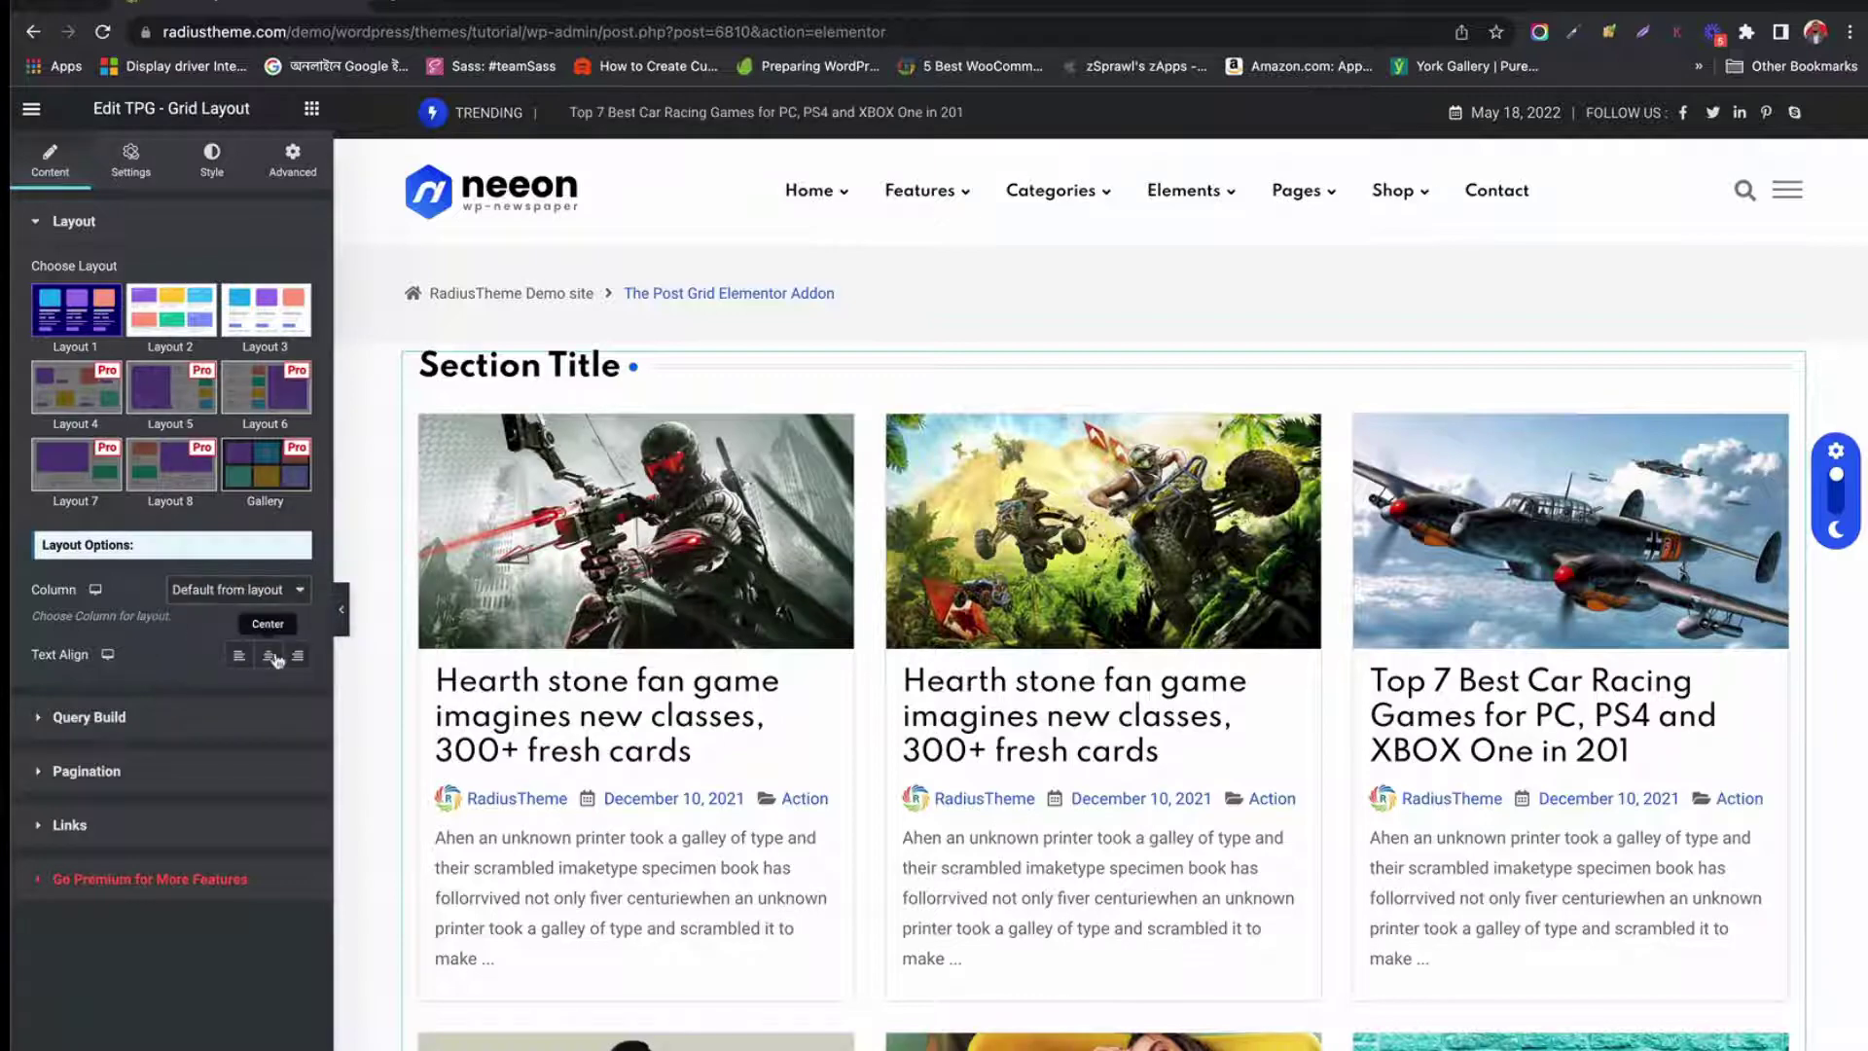
pyautogui.click(273, 658)
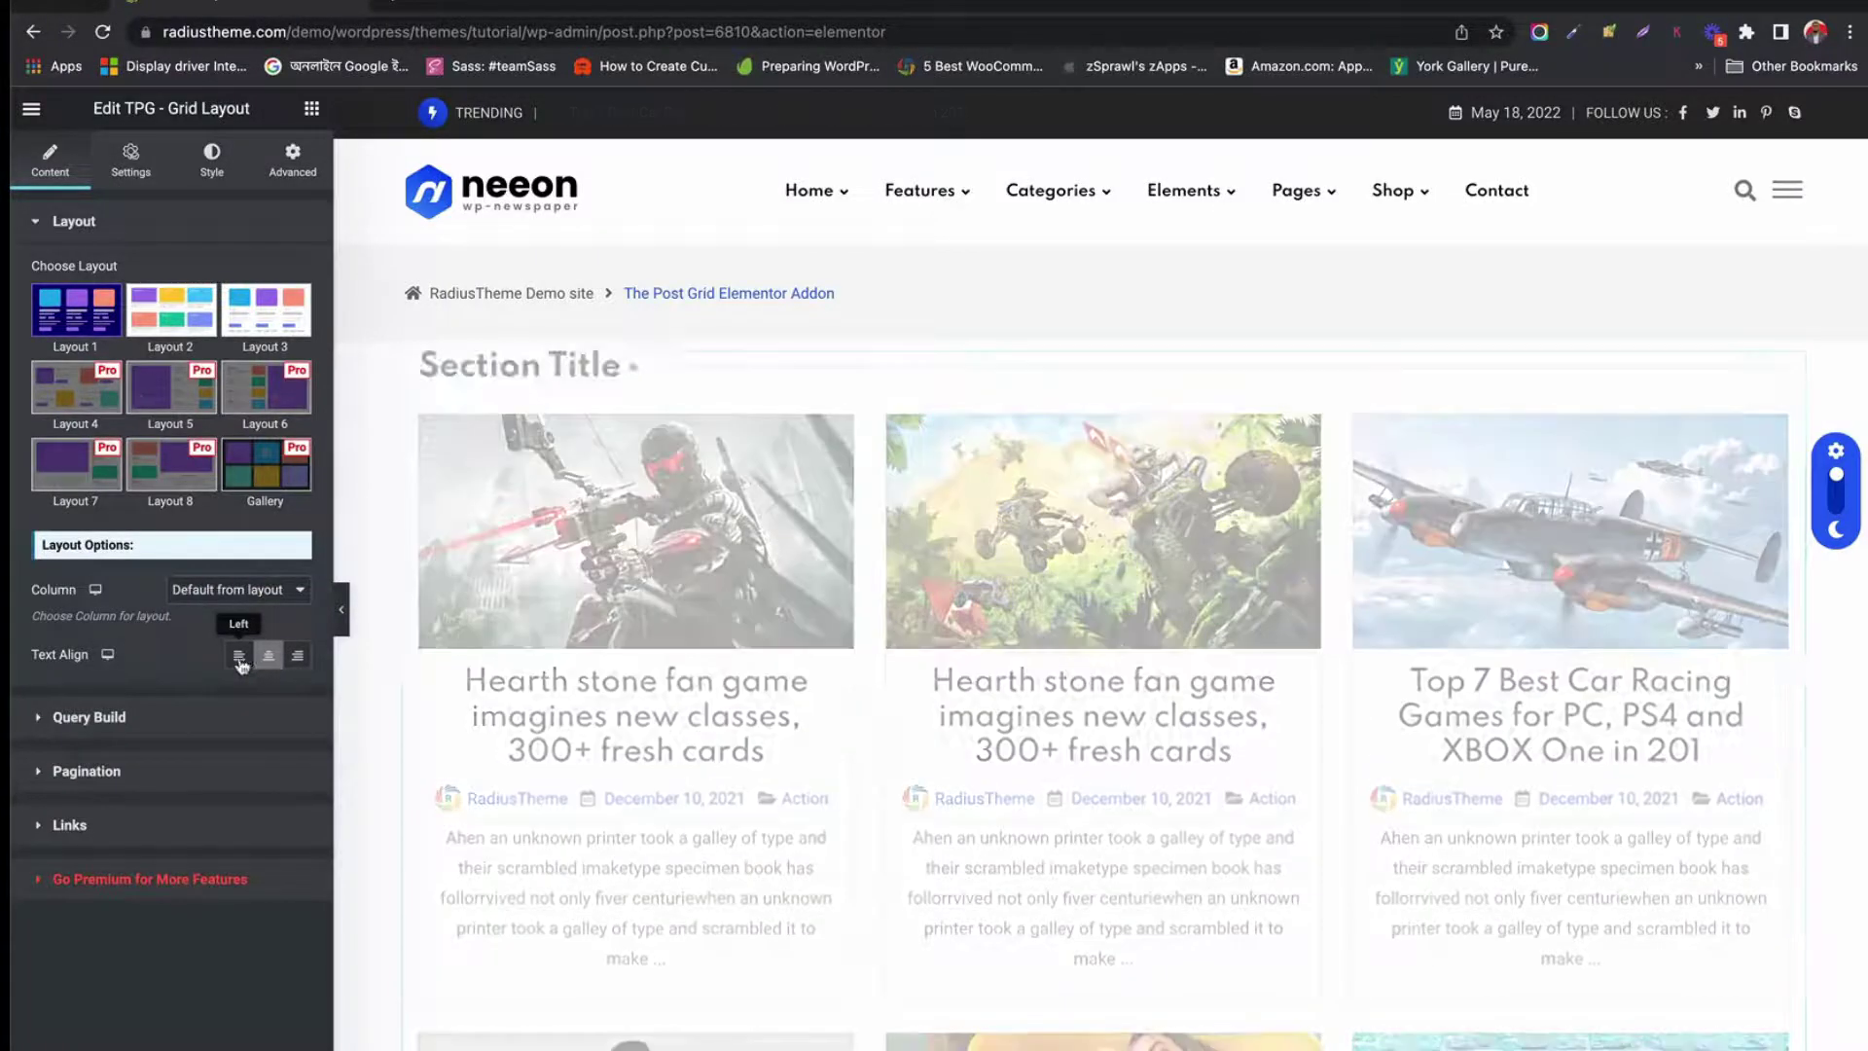
pyautogui.click(238, 655)
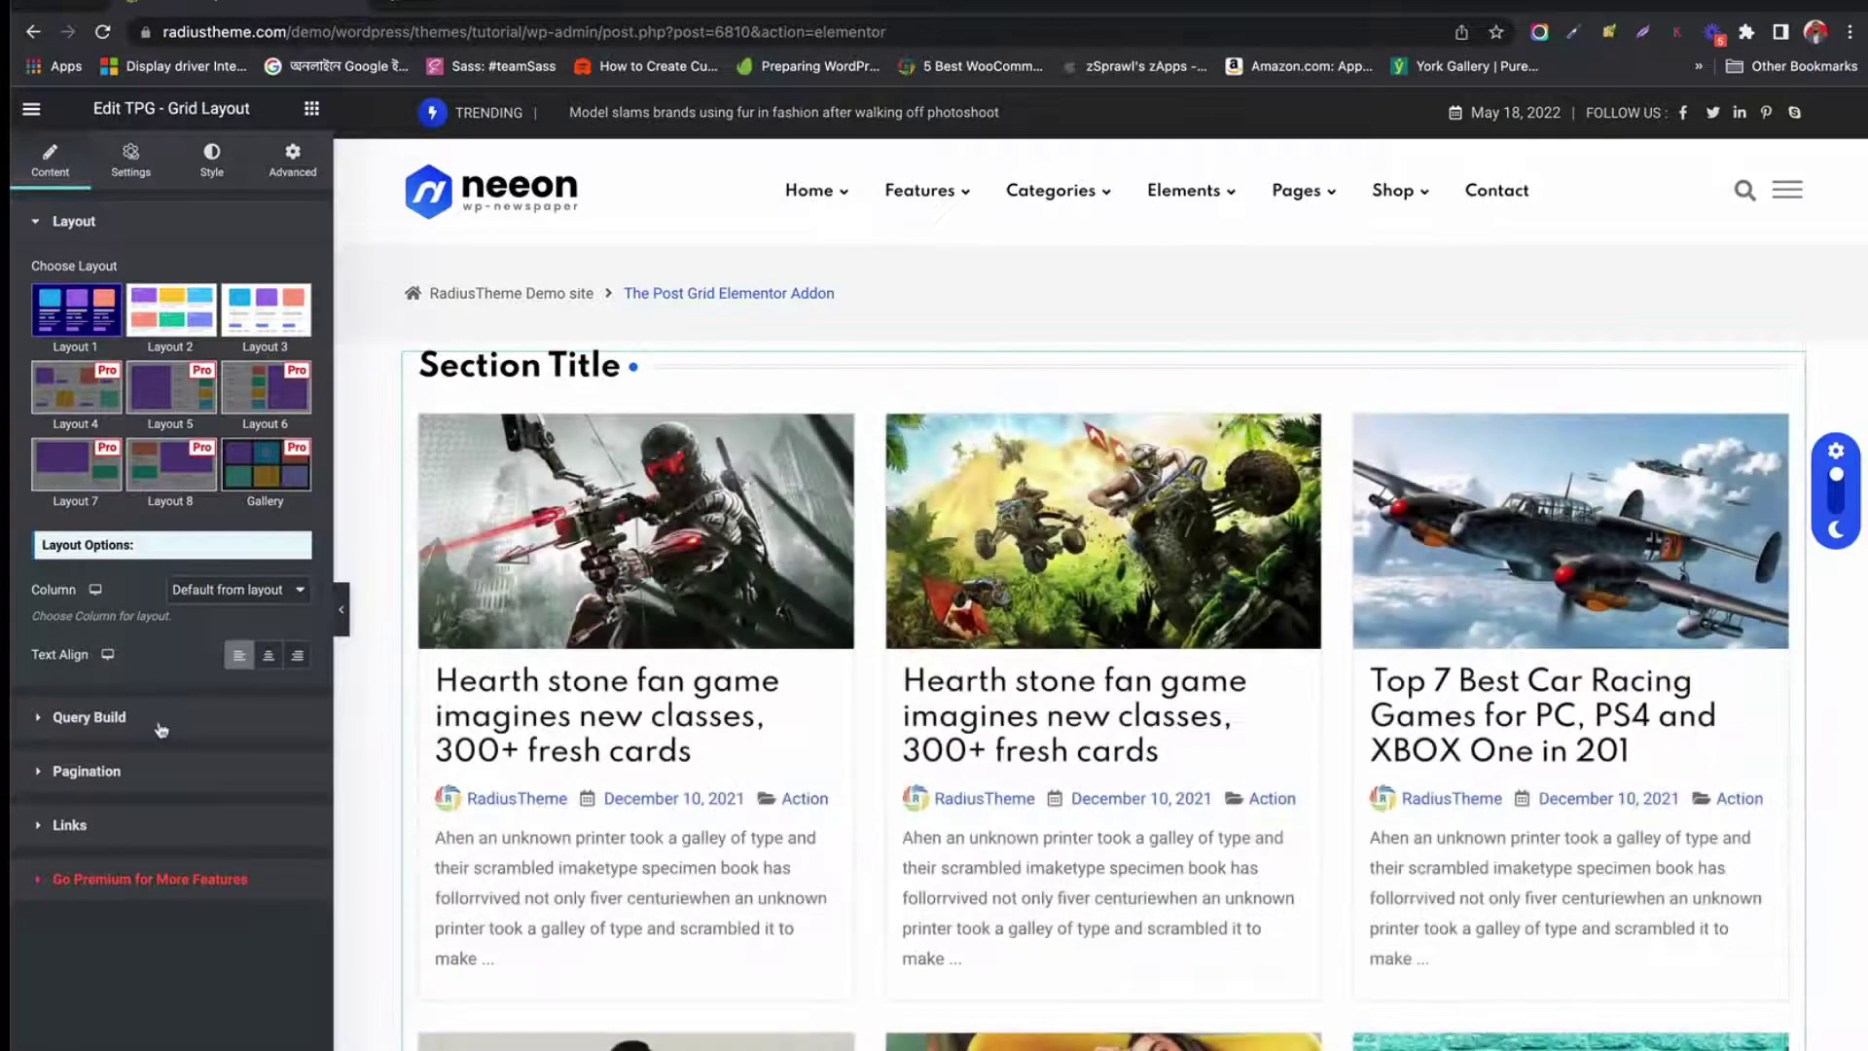
pyautogui.click(162, 727)
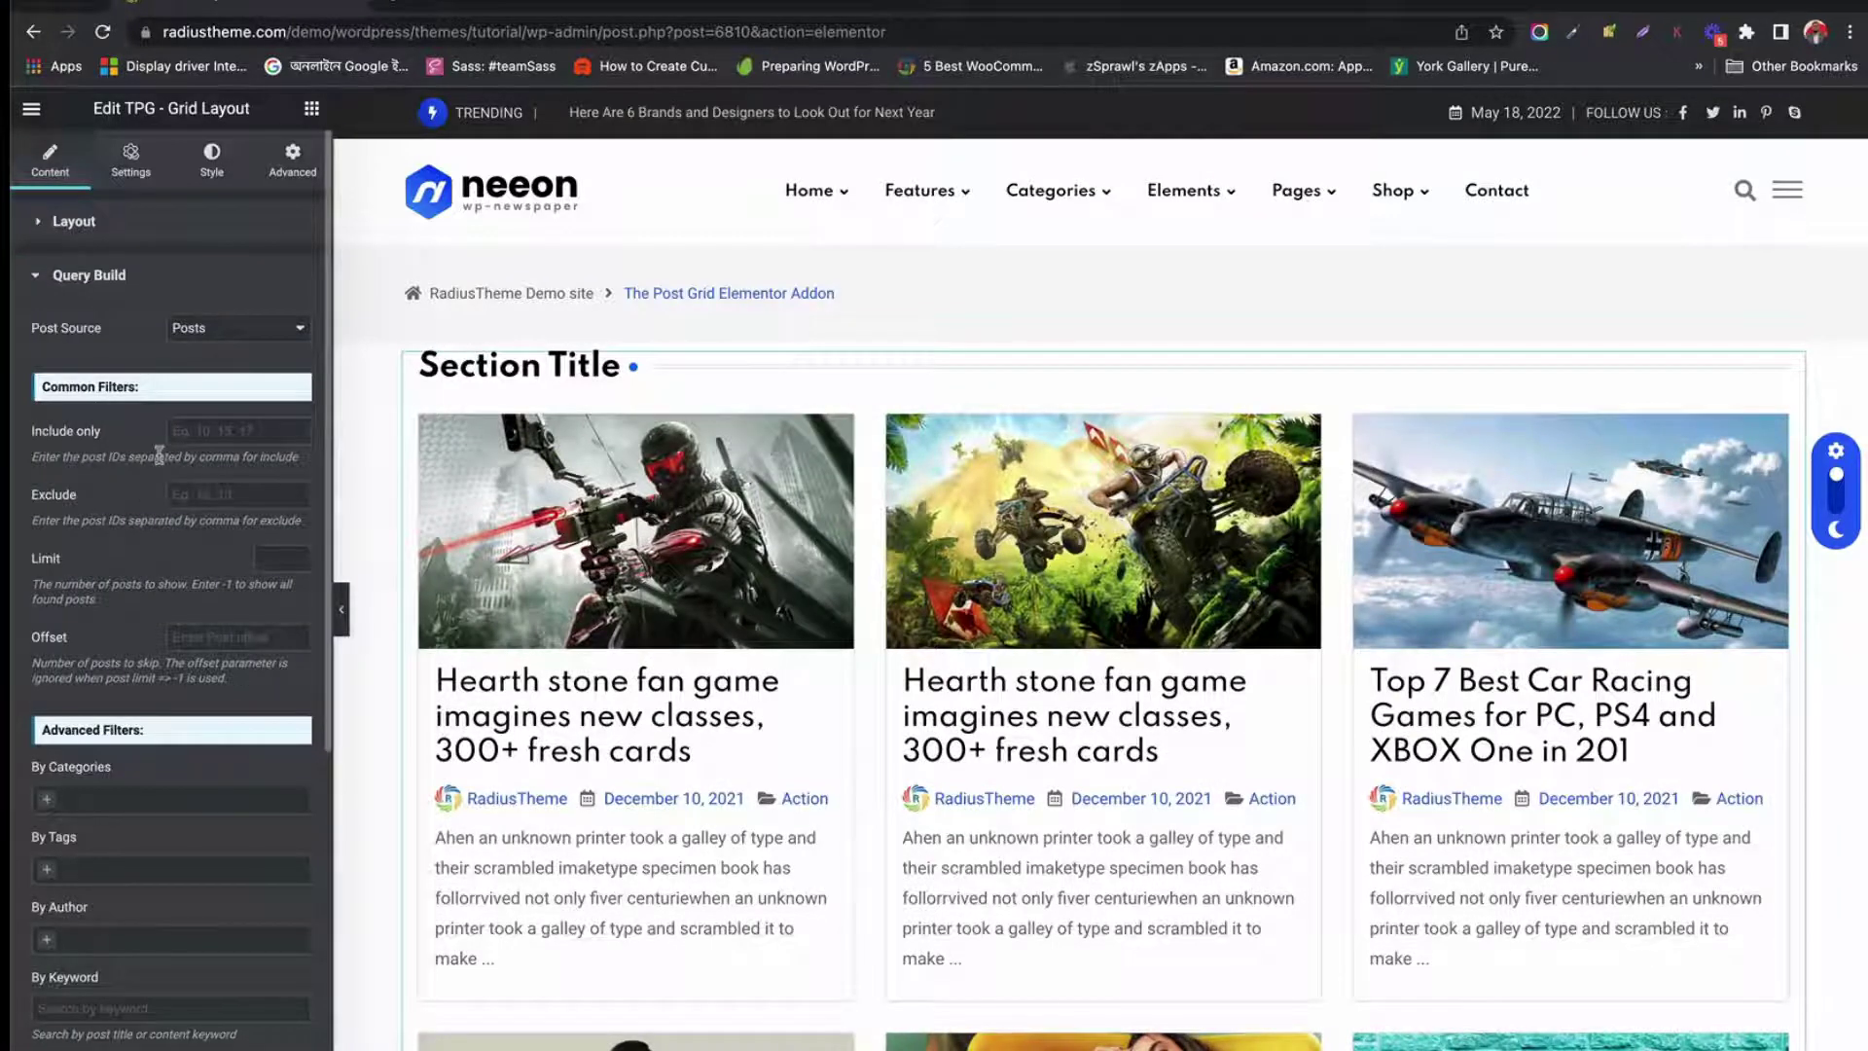
# Set the grid's post Limit to 20
pyautogui.scroll(-2, 159, 455)
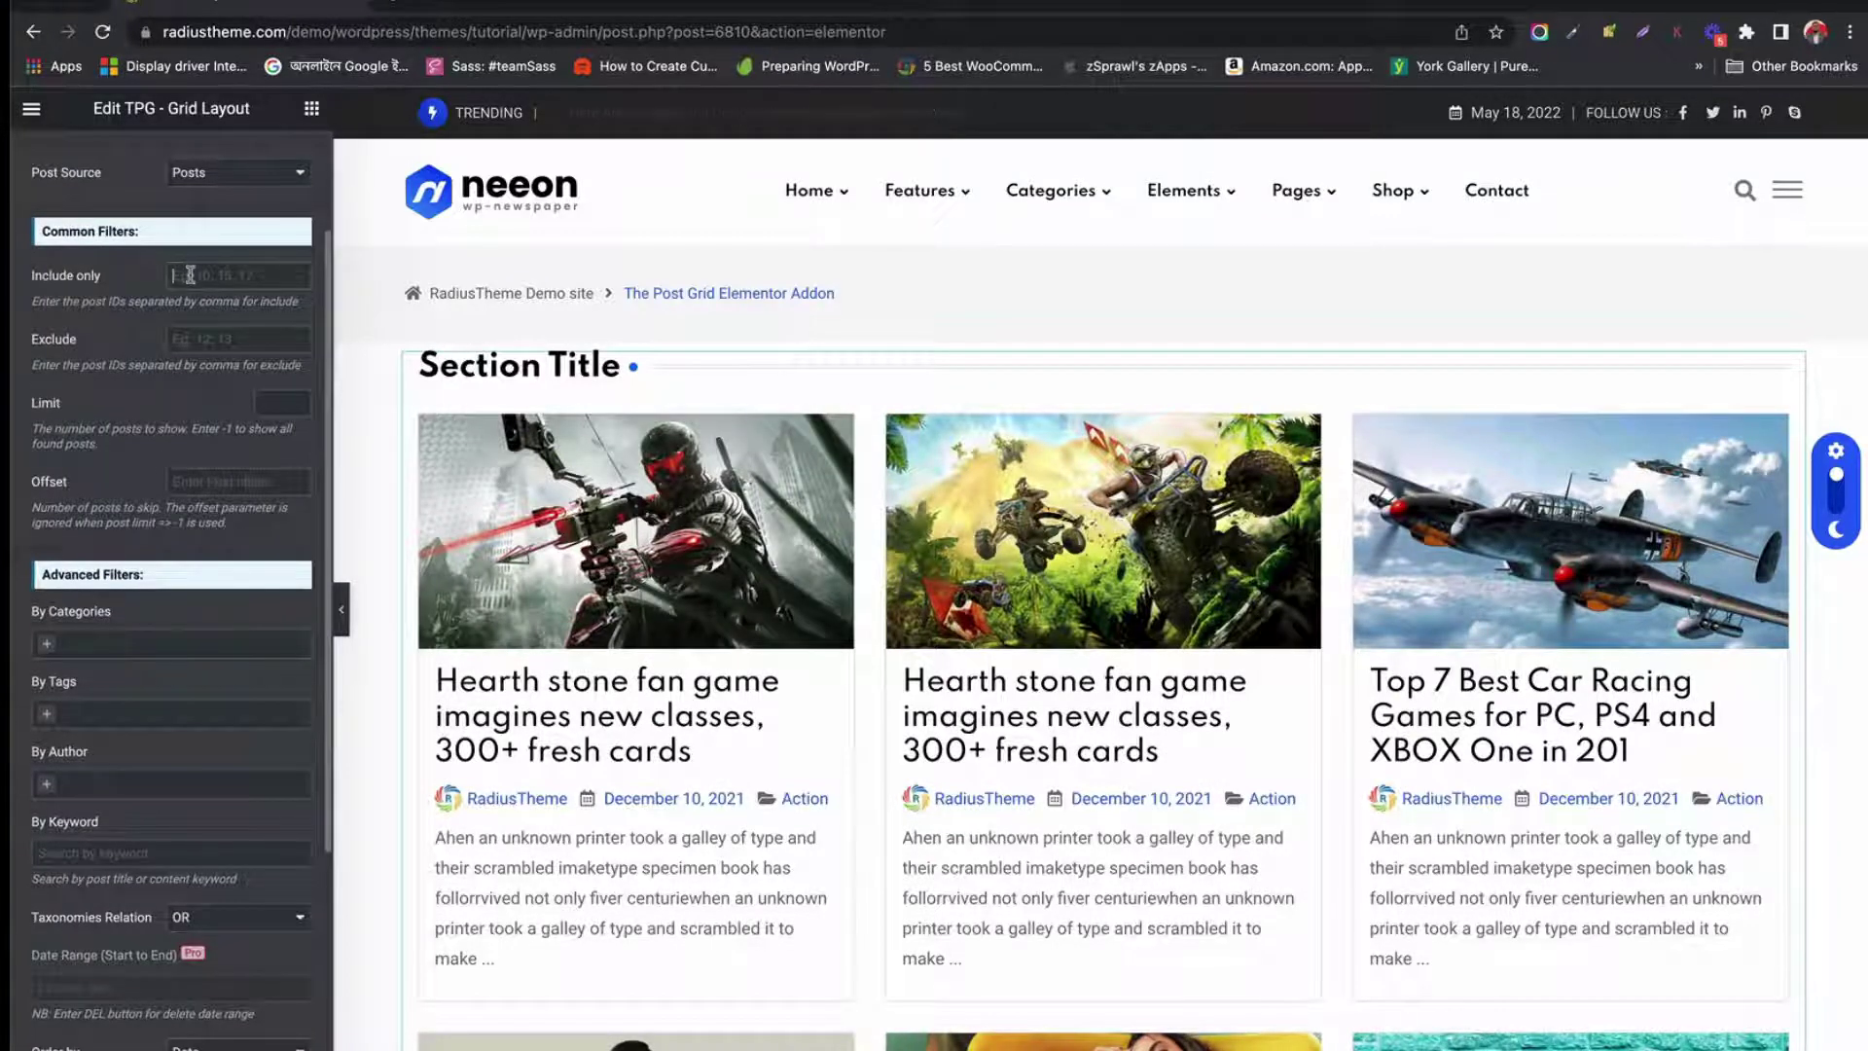
pyautogui.scroll(-7, 705, 501)
pyautogui.scroll(7, 705, 502)
pyautogui.click(268, 406)
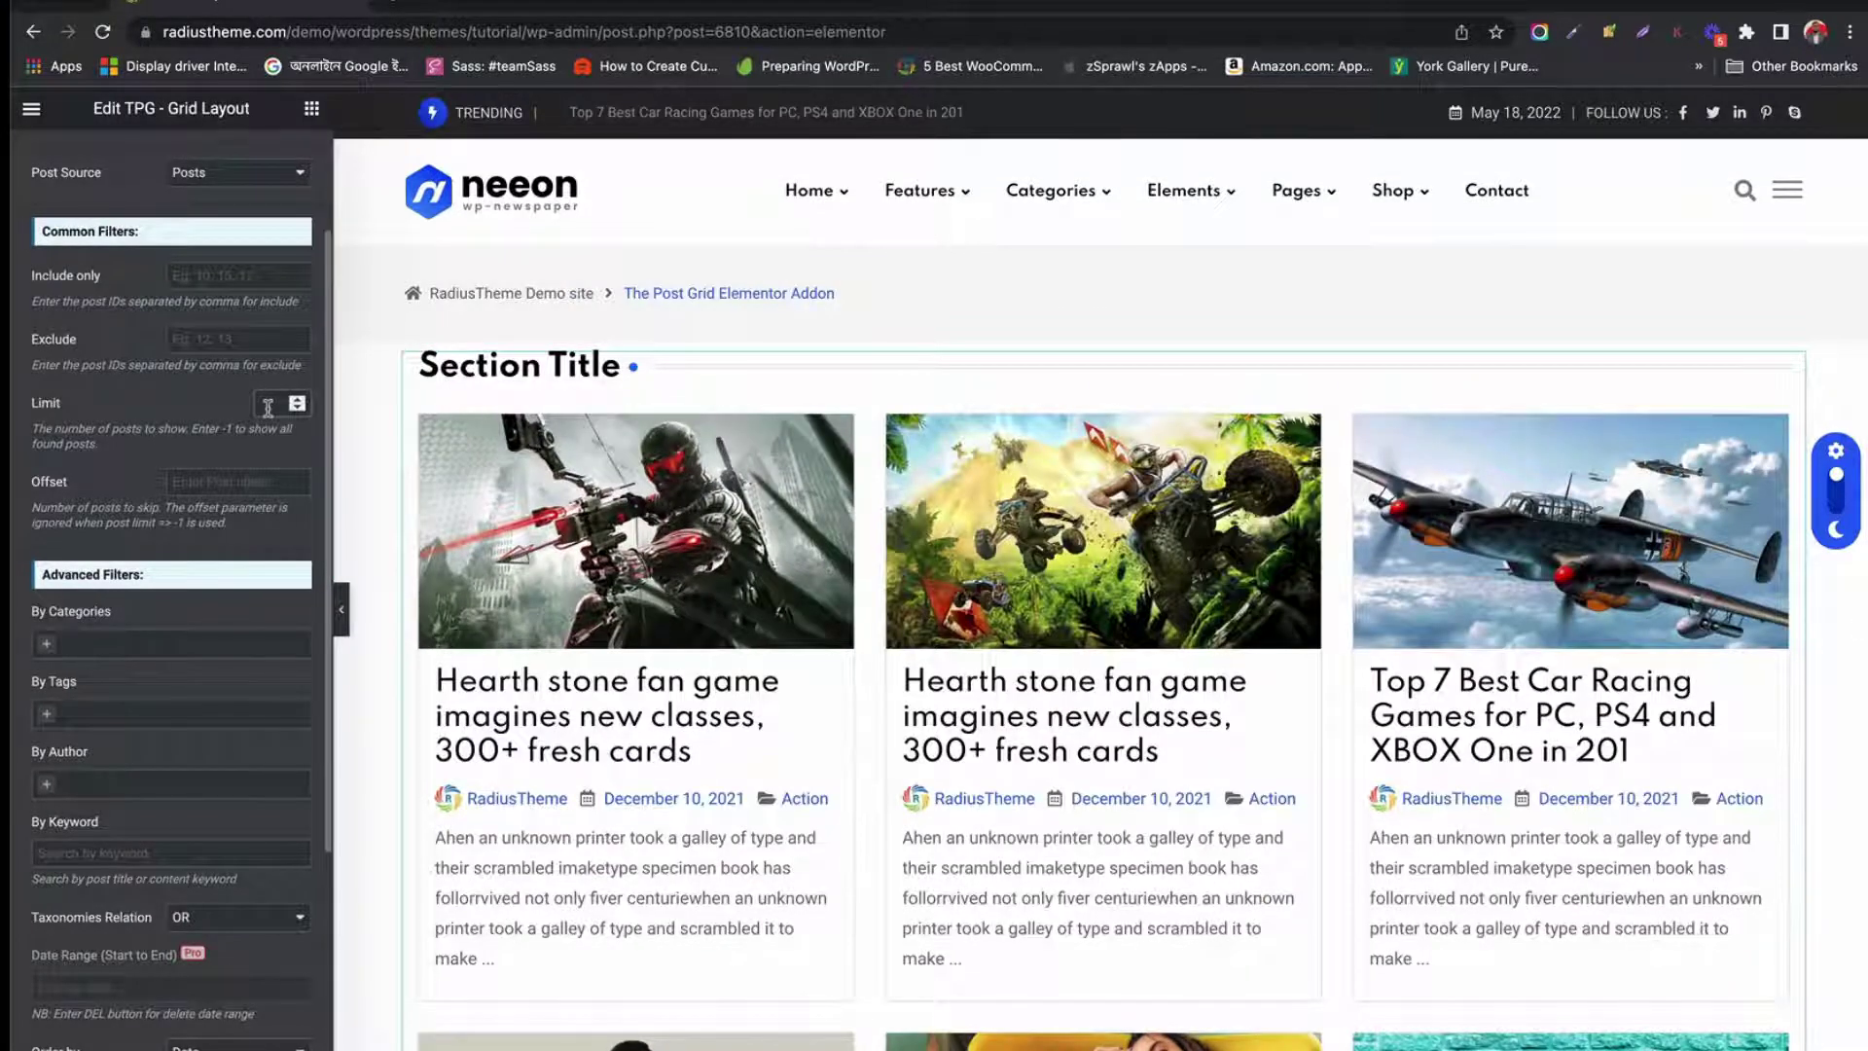
pyautogui.write('20')
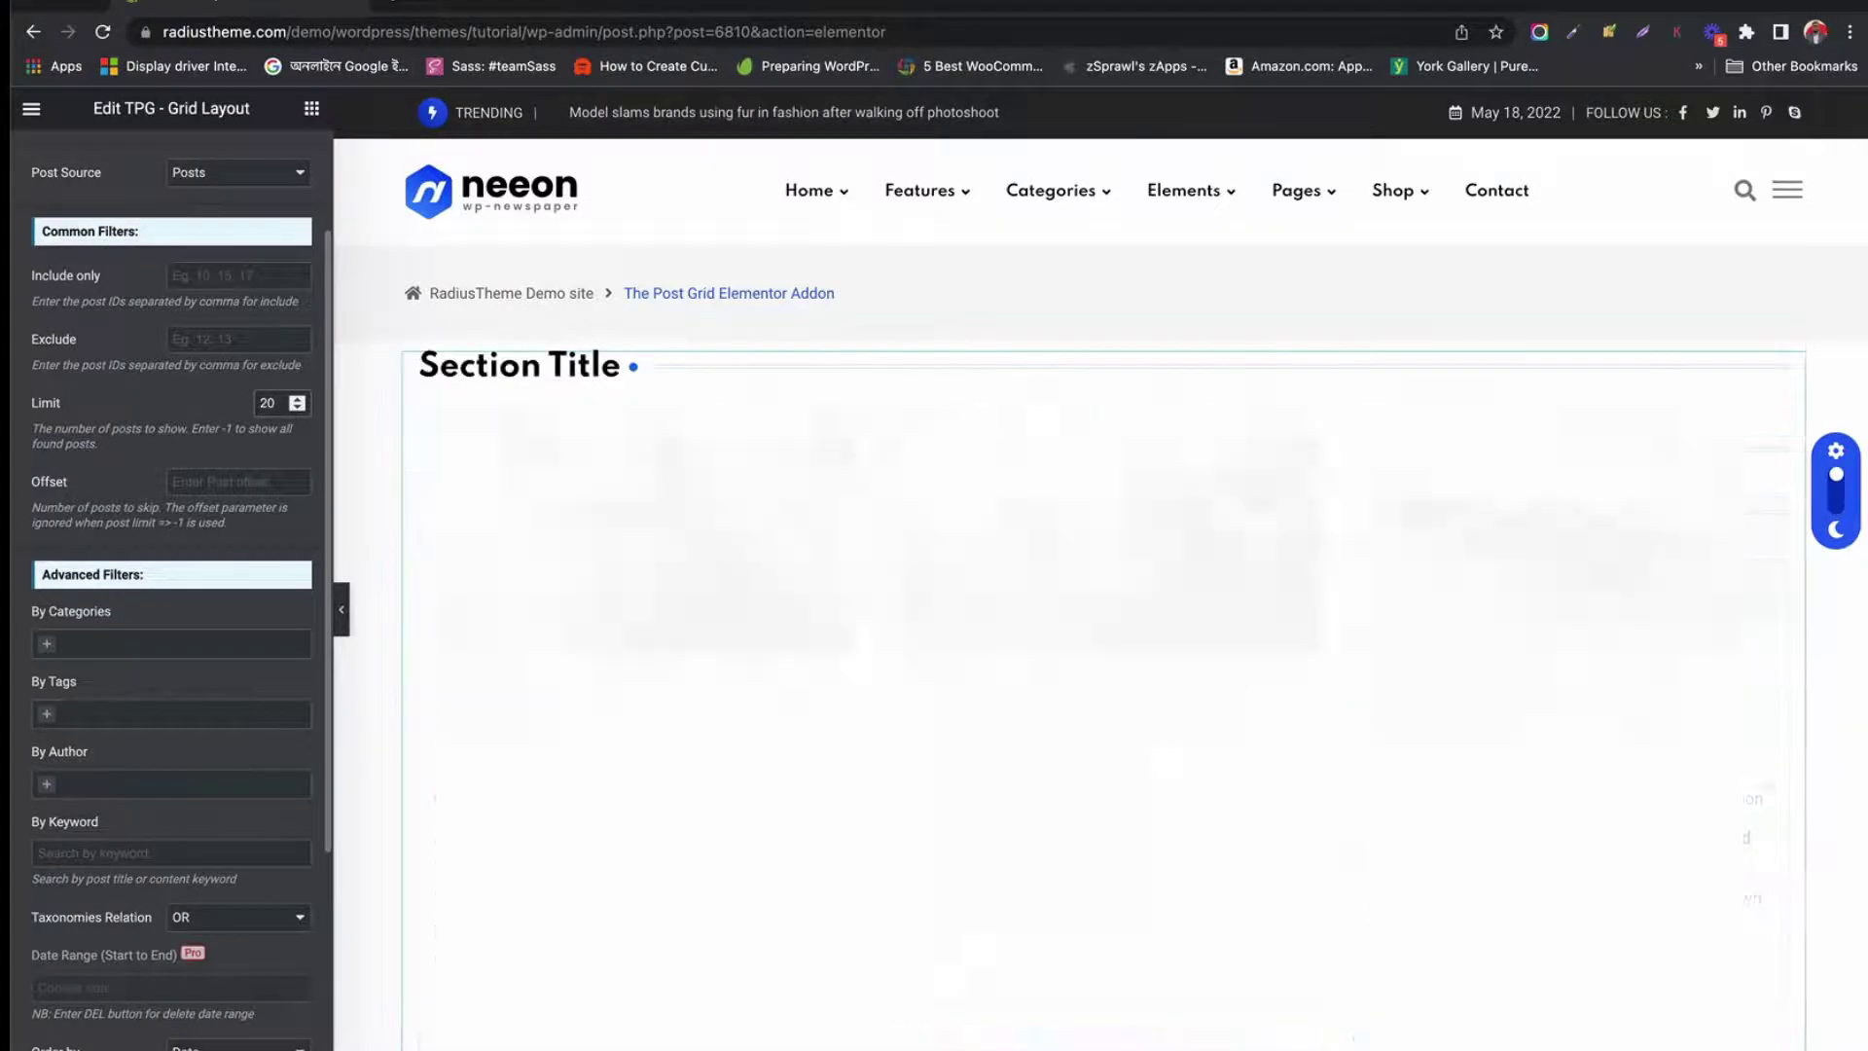
# Set the query Offset to 2 to skip the first two posts
pyautogui.scroll(-7, 1129, 597)
pyautogui.scroll(-15, 1129, 596)
pyautogui.scroll(15, 1129, 594)
pyautogui.scroll(3, 1129, 593)
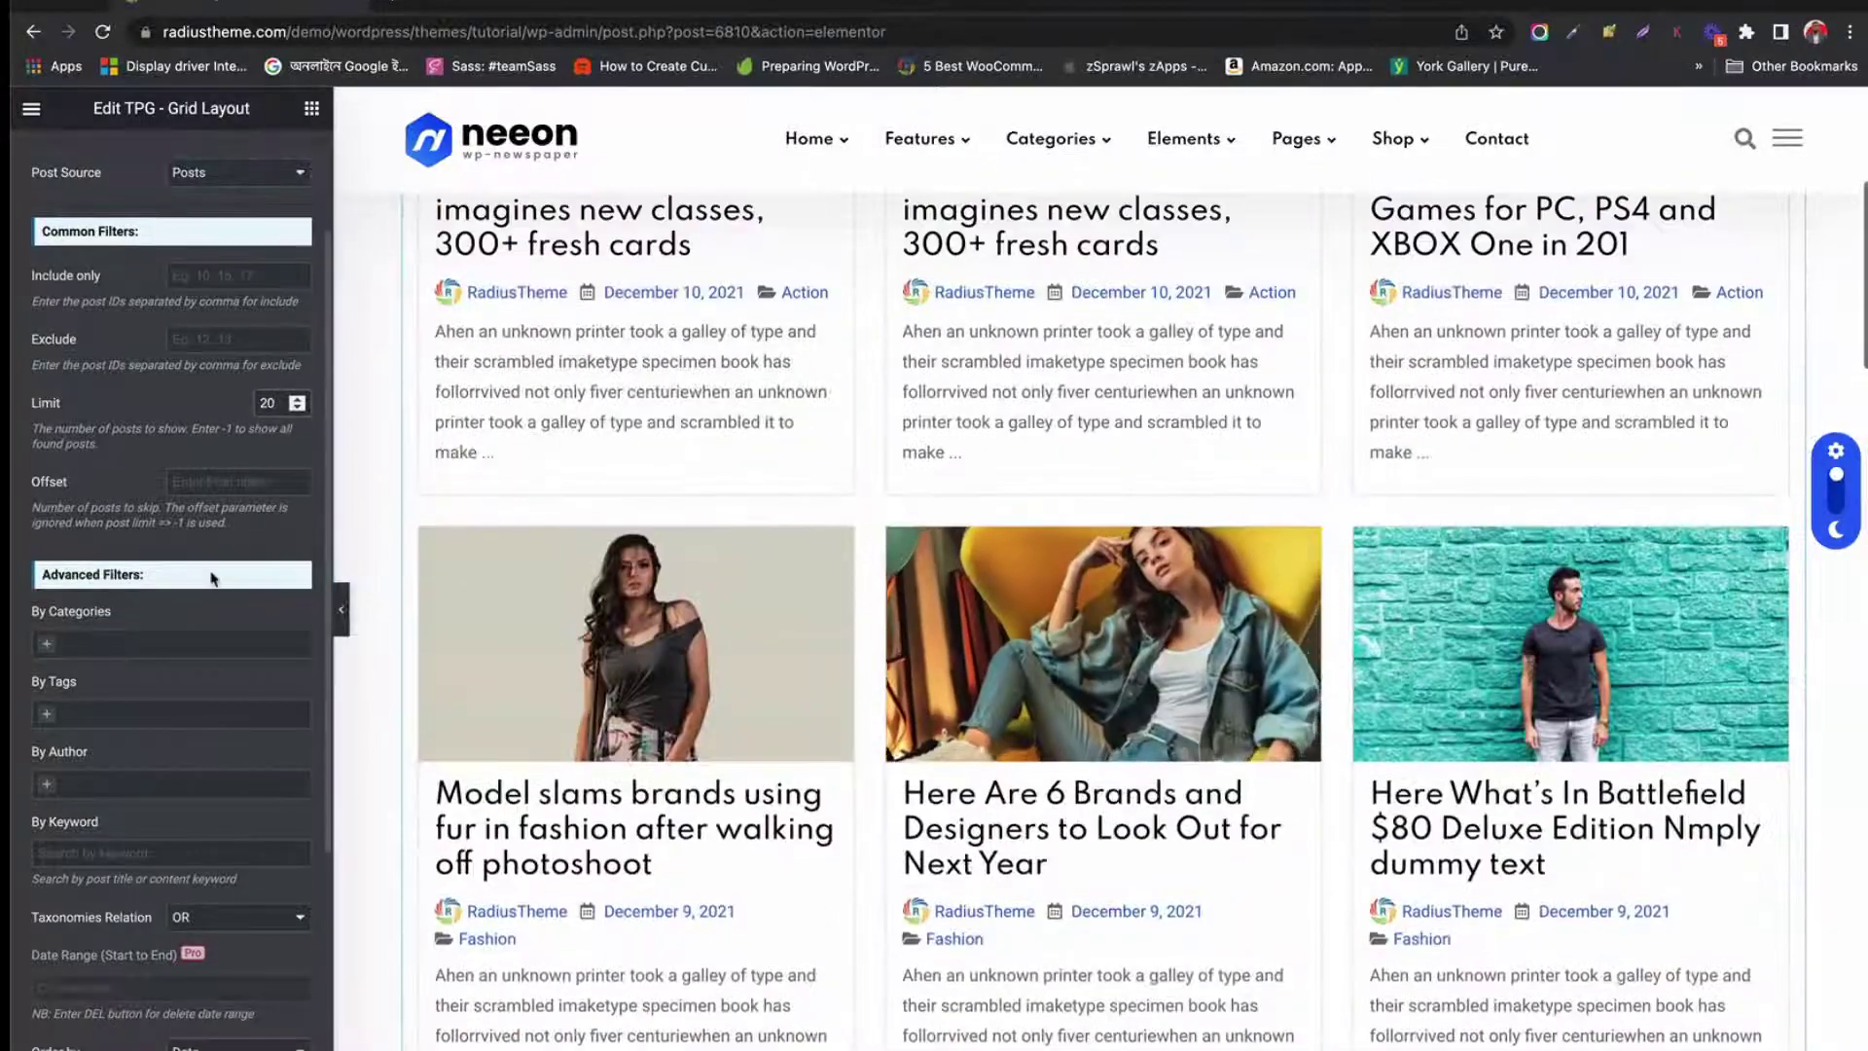
pyautogui.scroll(5, 701, 421)
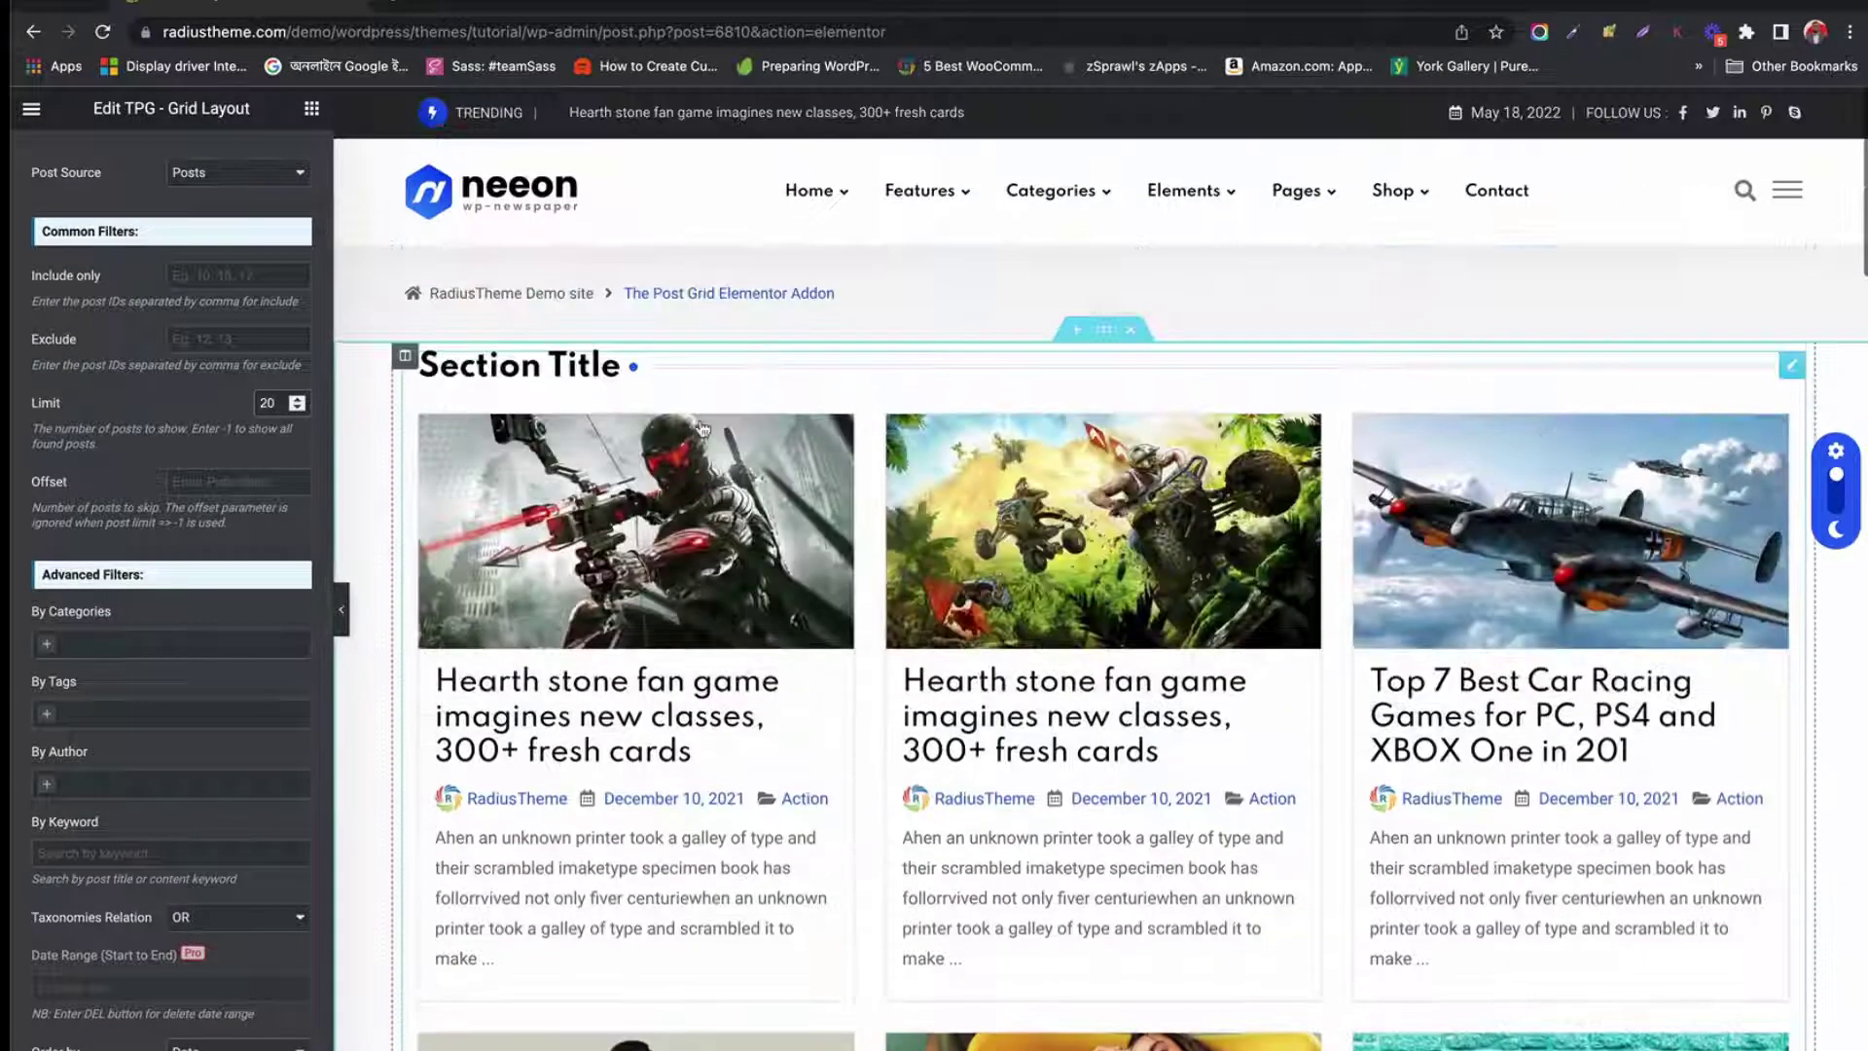
pyautogui.click(226, 481)
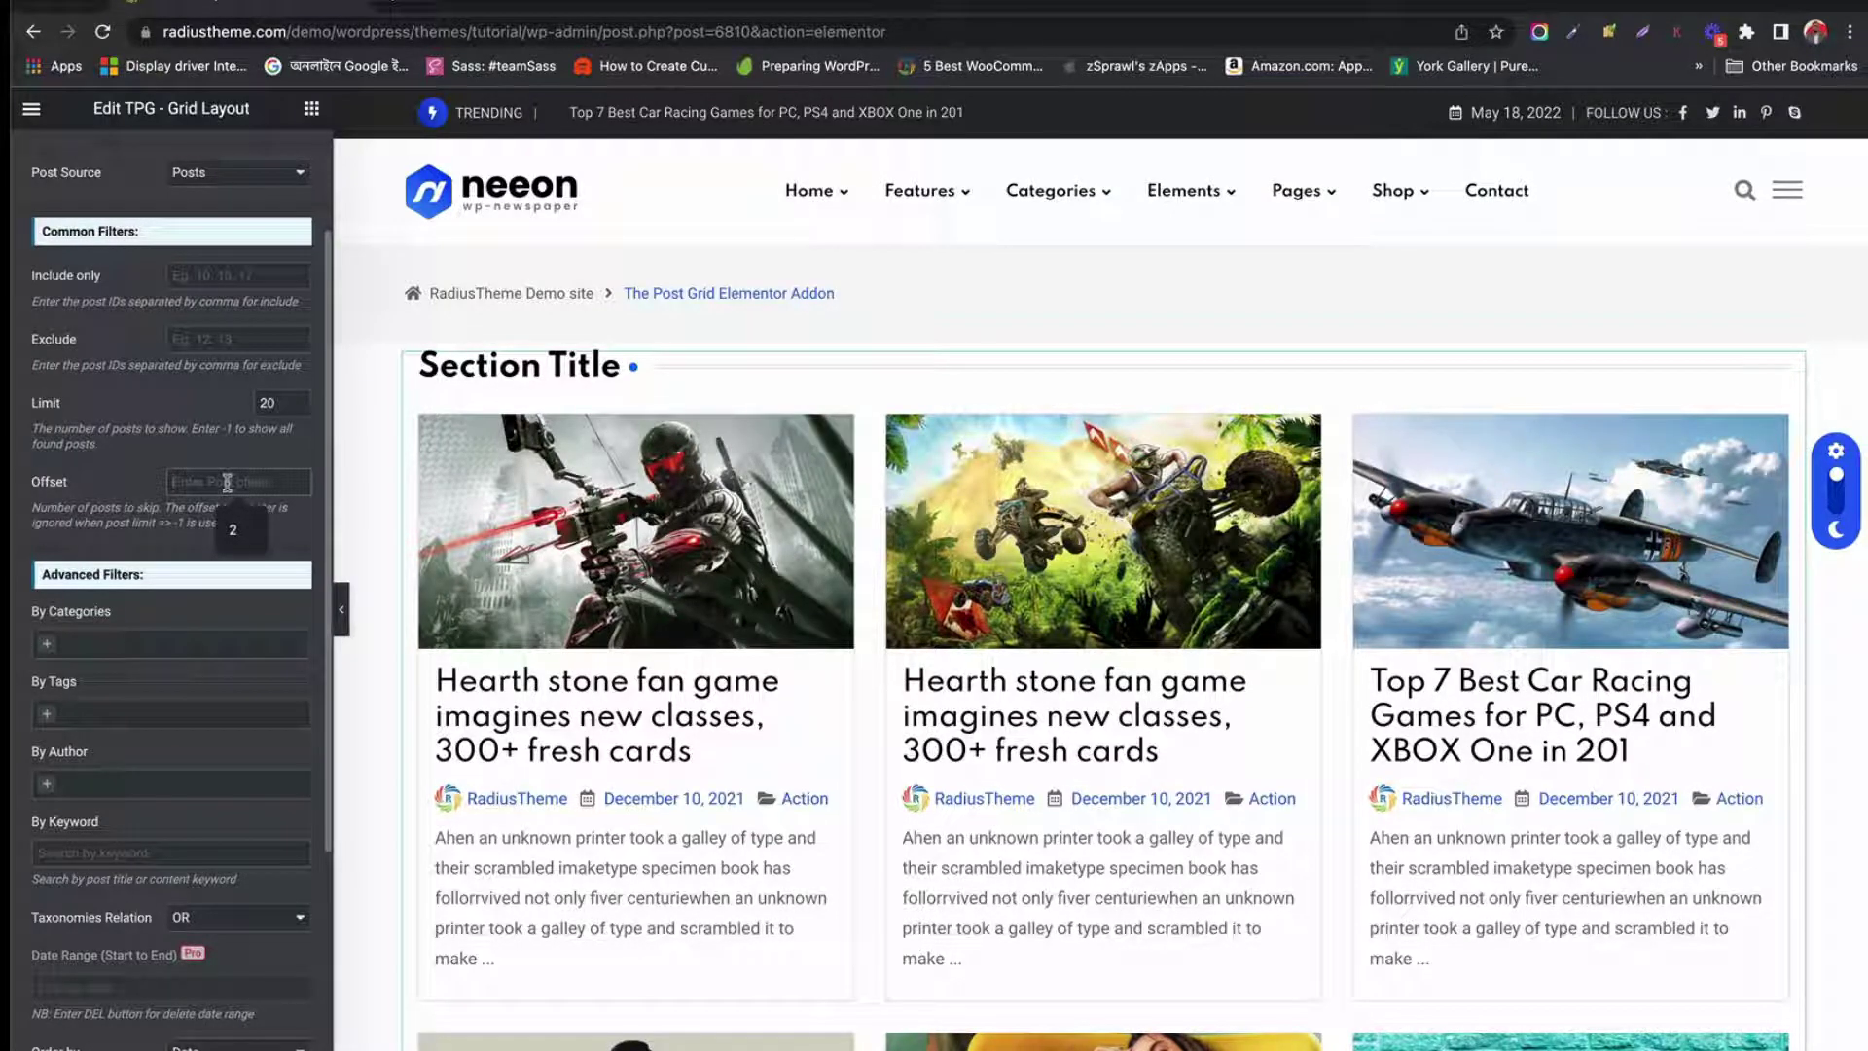
pyautogui.write('2')
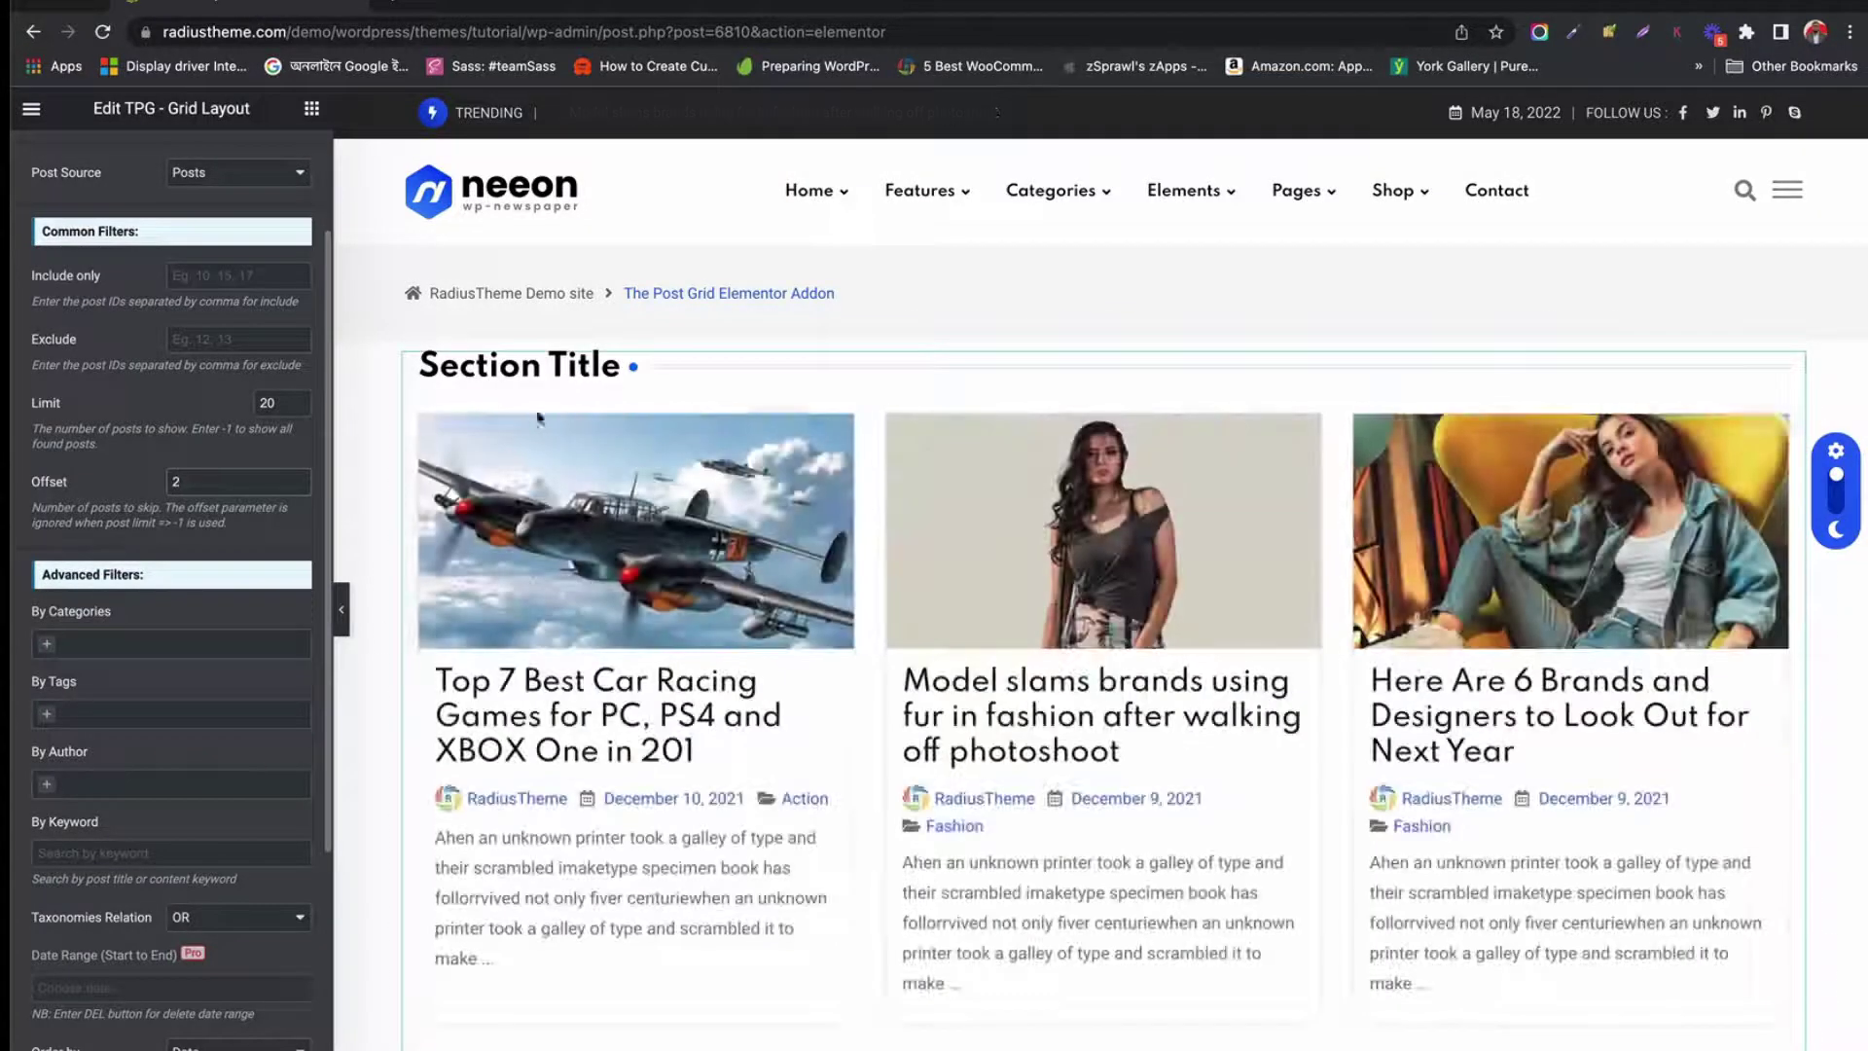
# Review the category, tag and author filters, keeping OR as the taxonomy relation
pyautogui.scroll(-3, 142, 414)
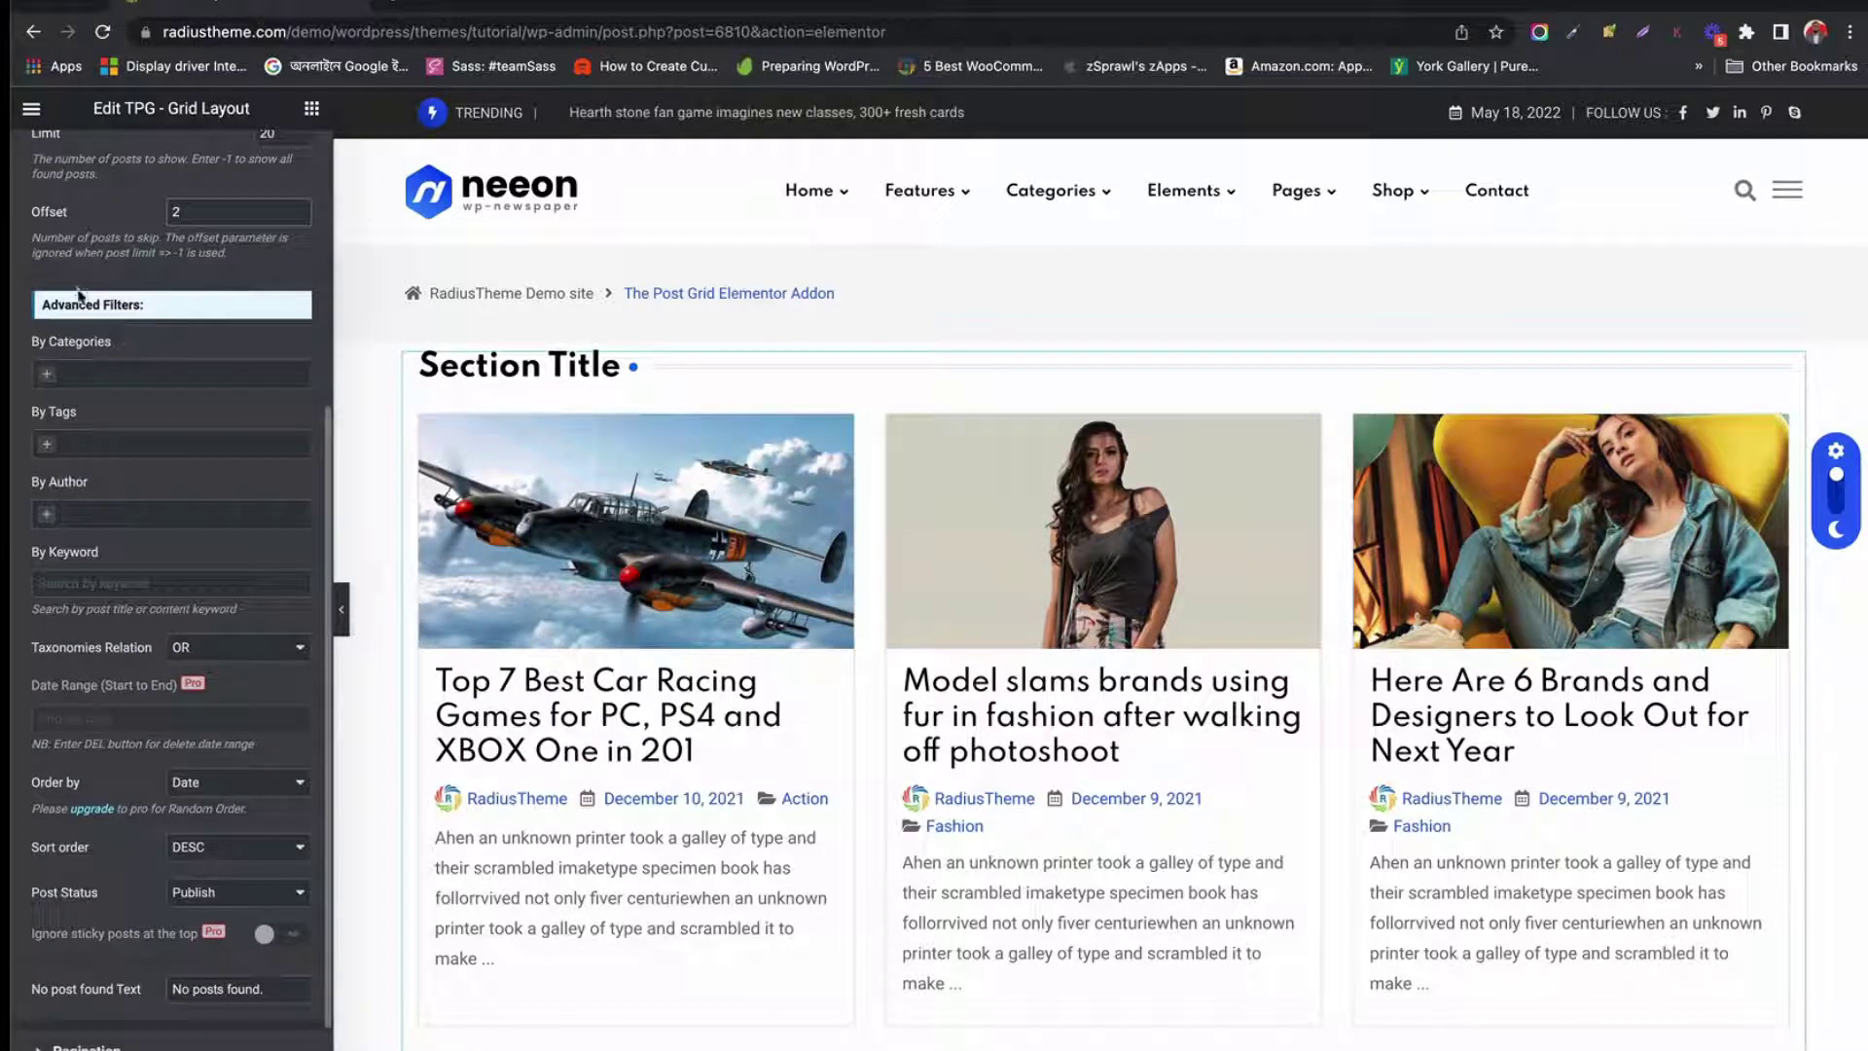
pyautogui.click(154, 371)
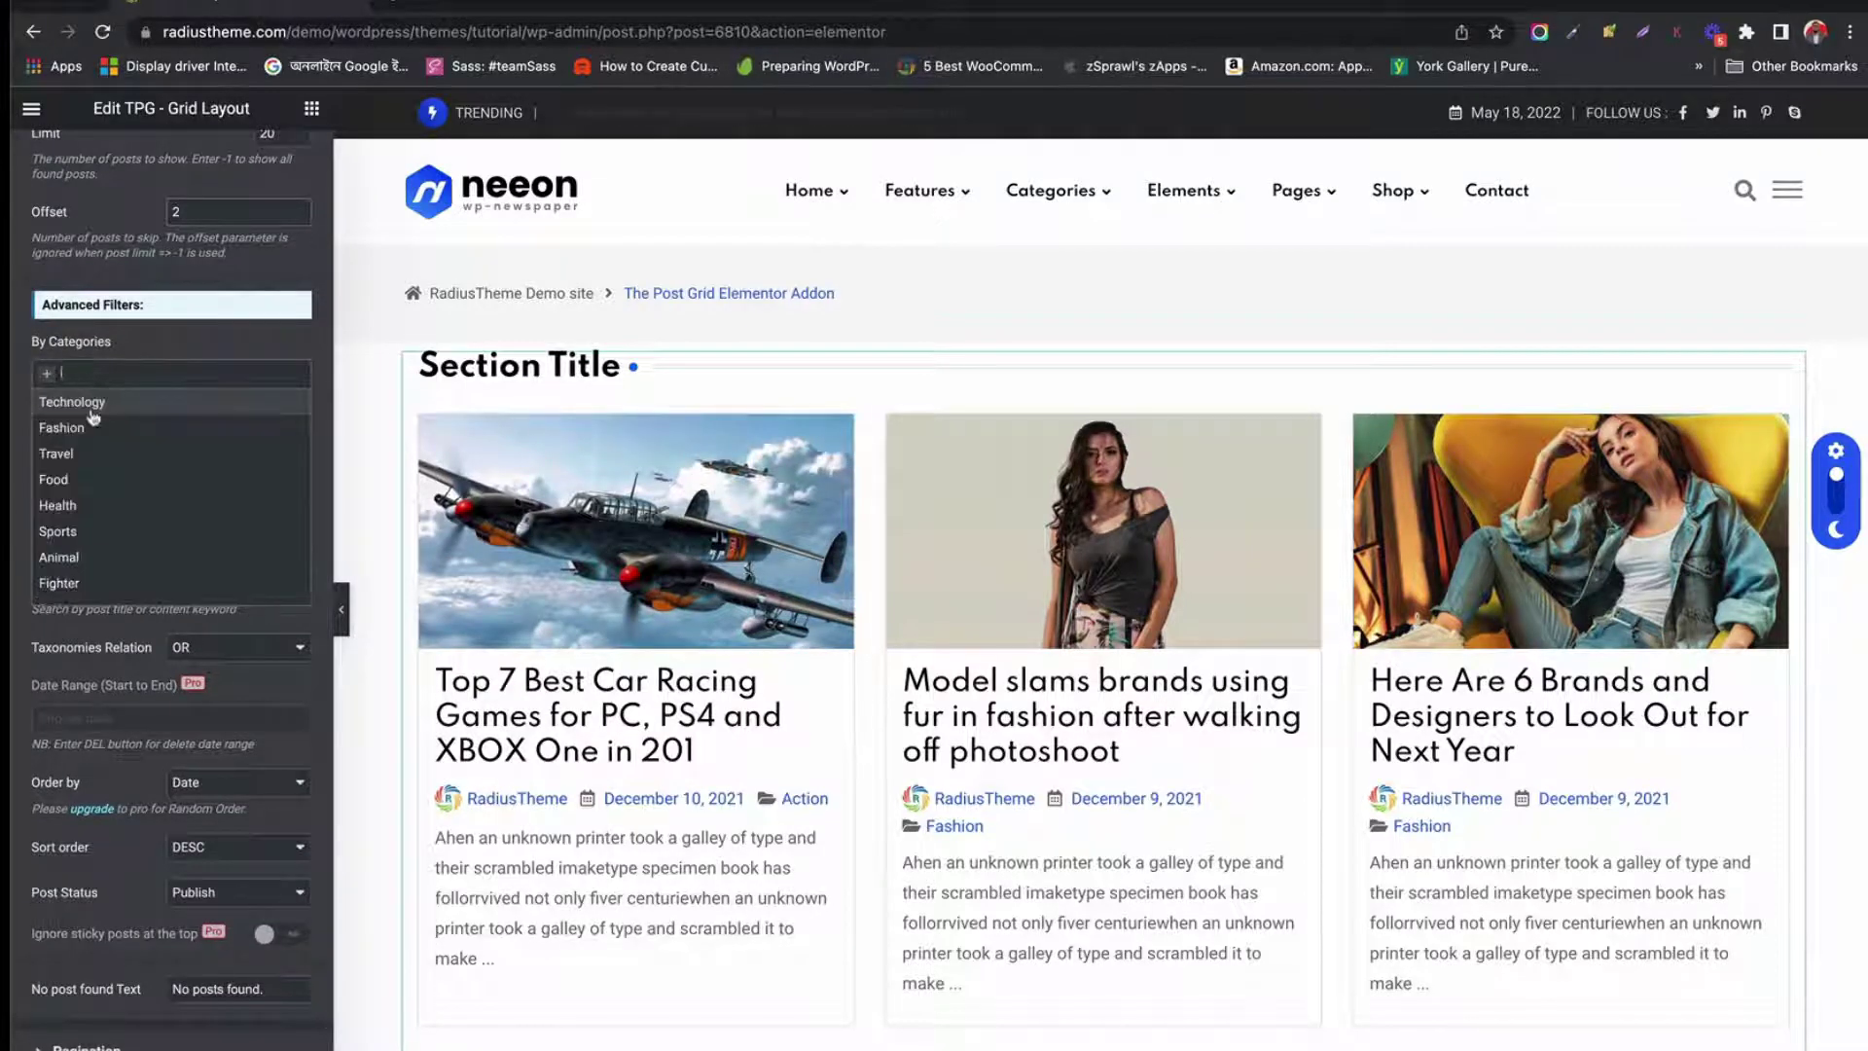
pyautogui.scroll(-1, 87, 623)
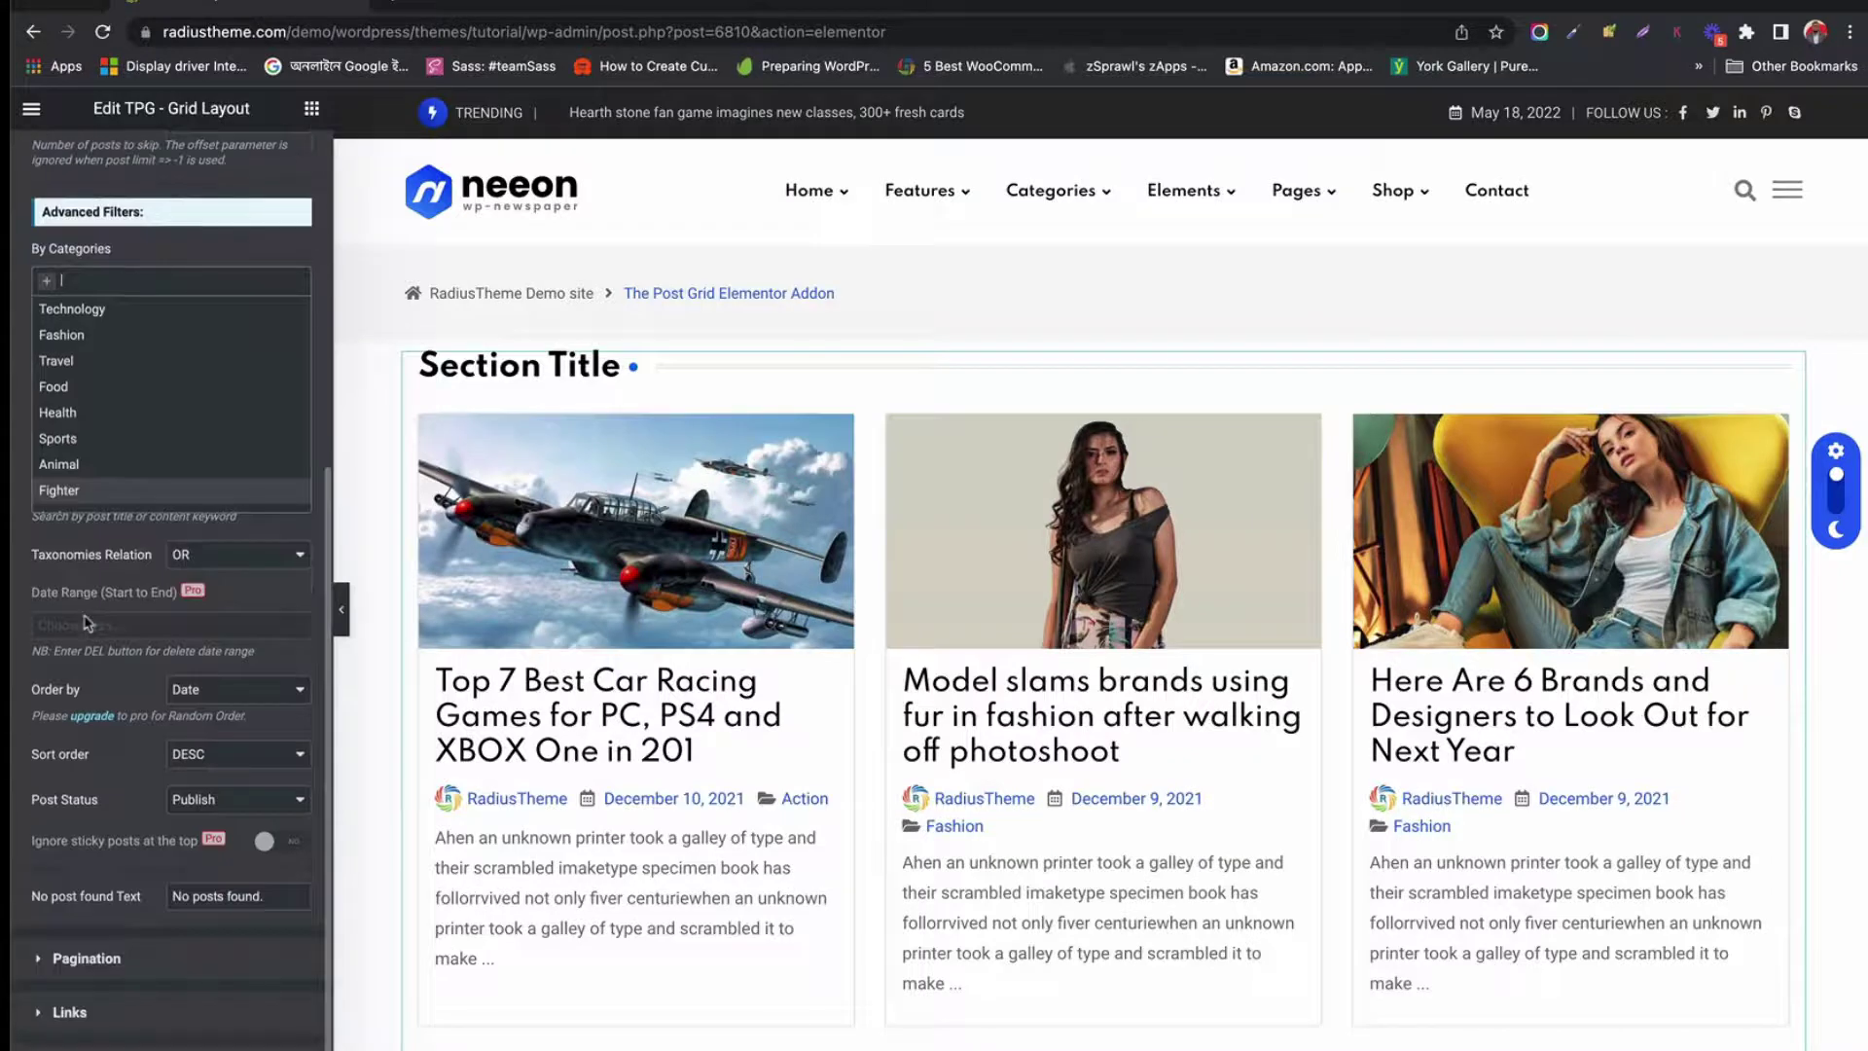
pyautogui.scroll(1, 87, 584)
pyautogui.click(70, 369)
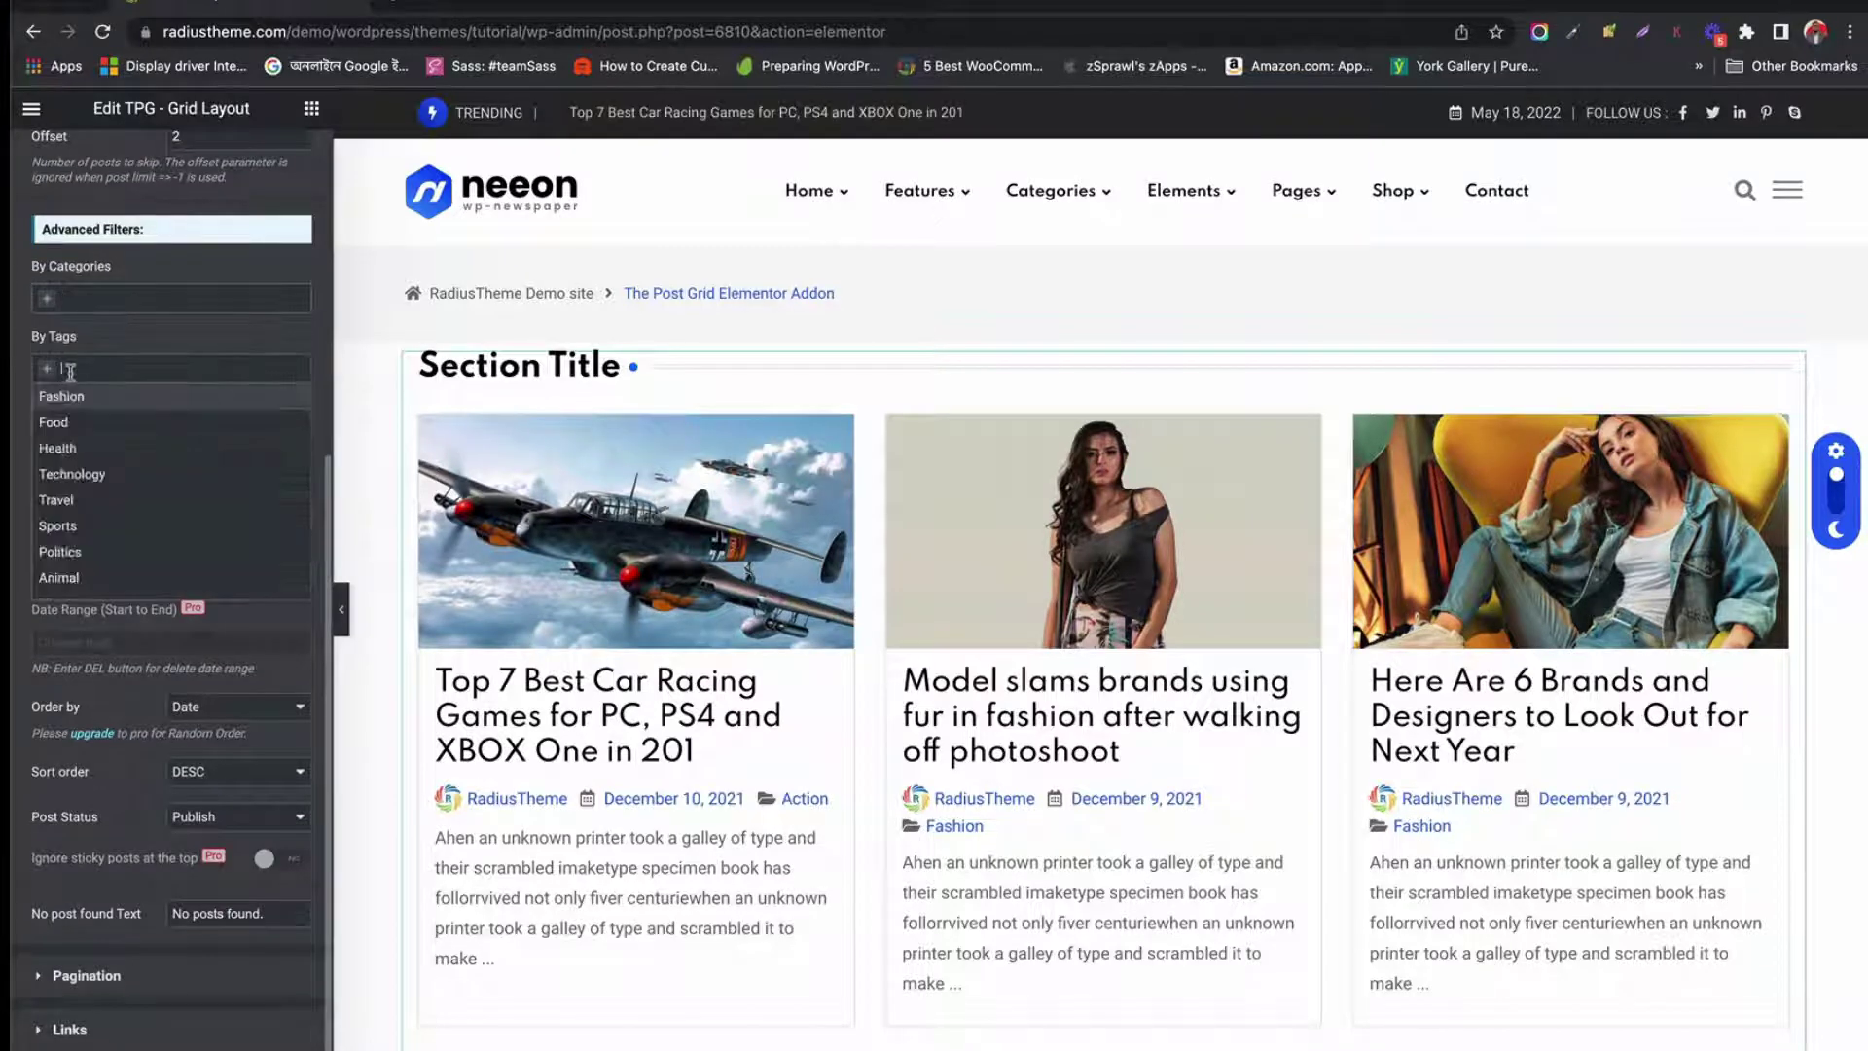
pyautogui.click(128, 438)
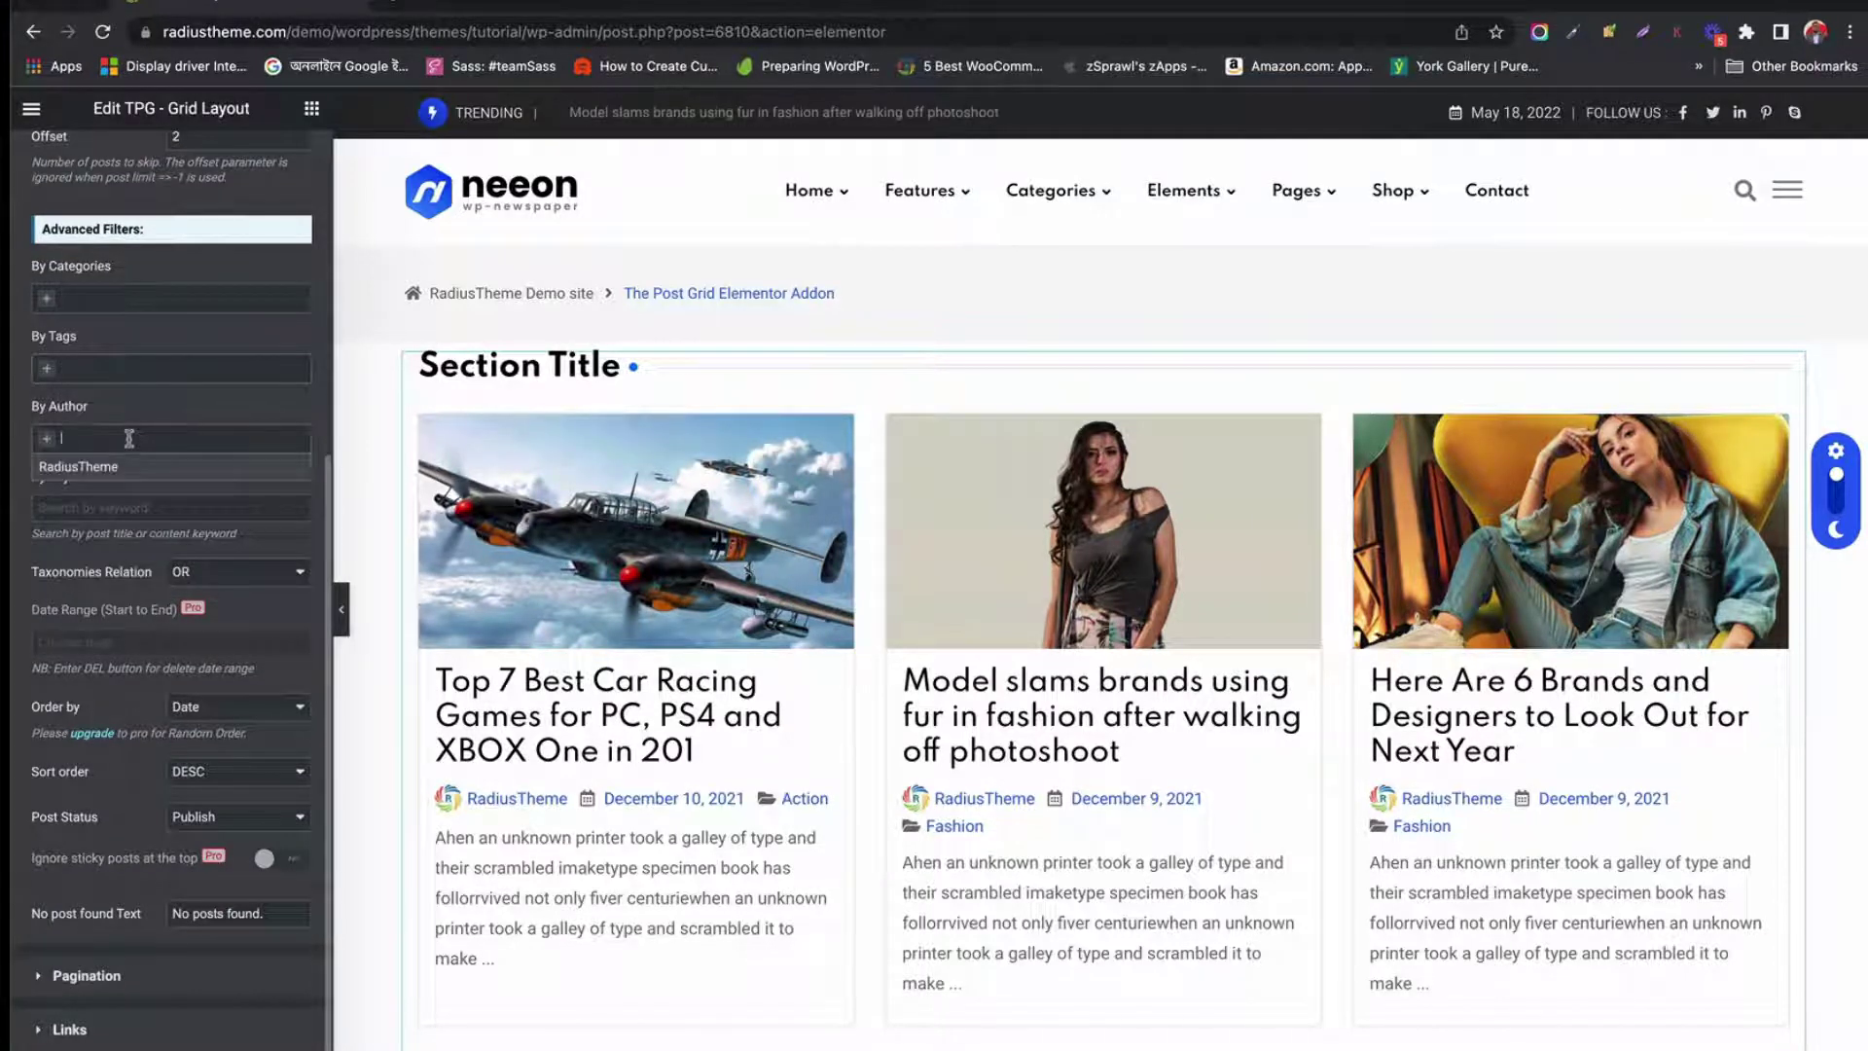
pyautogui.click(92, 557)
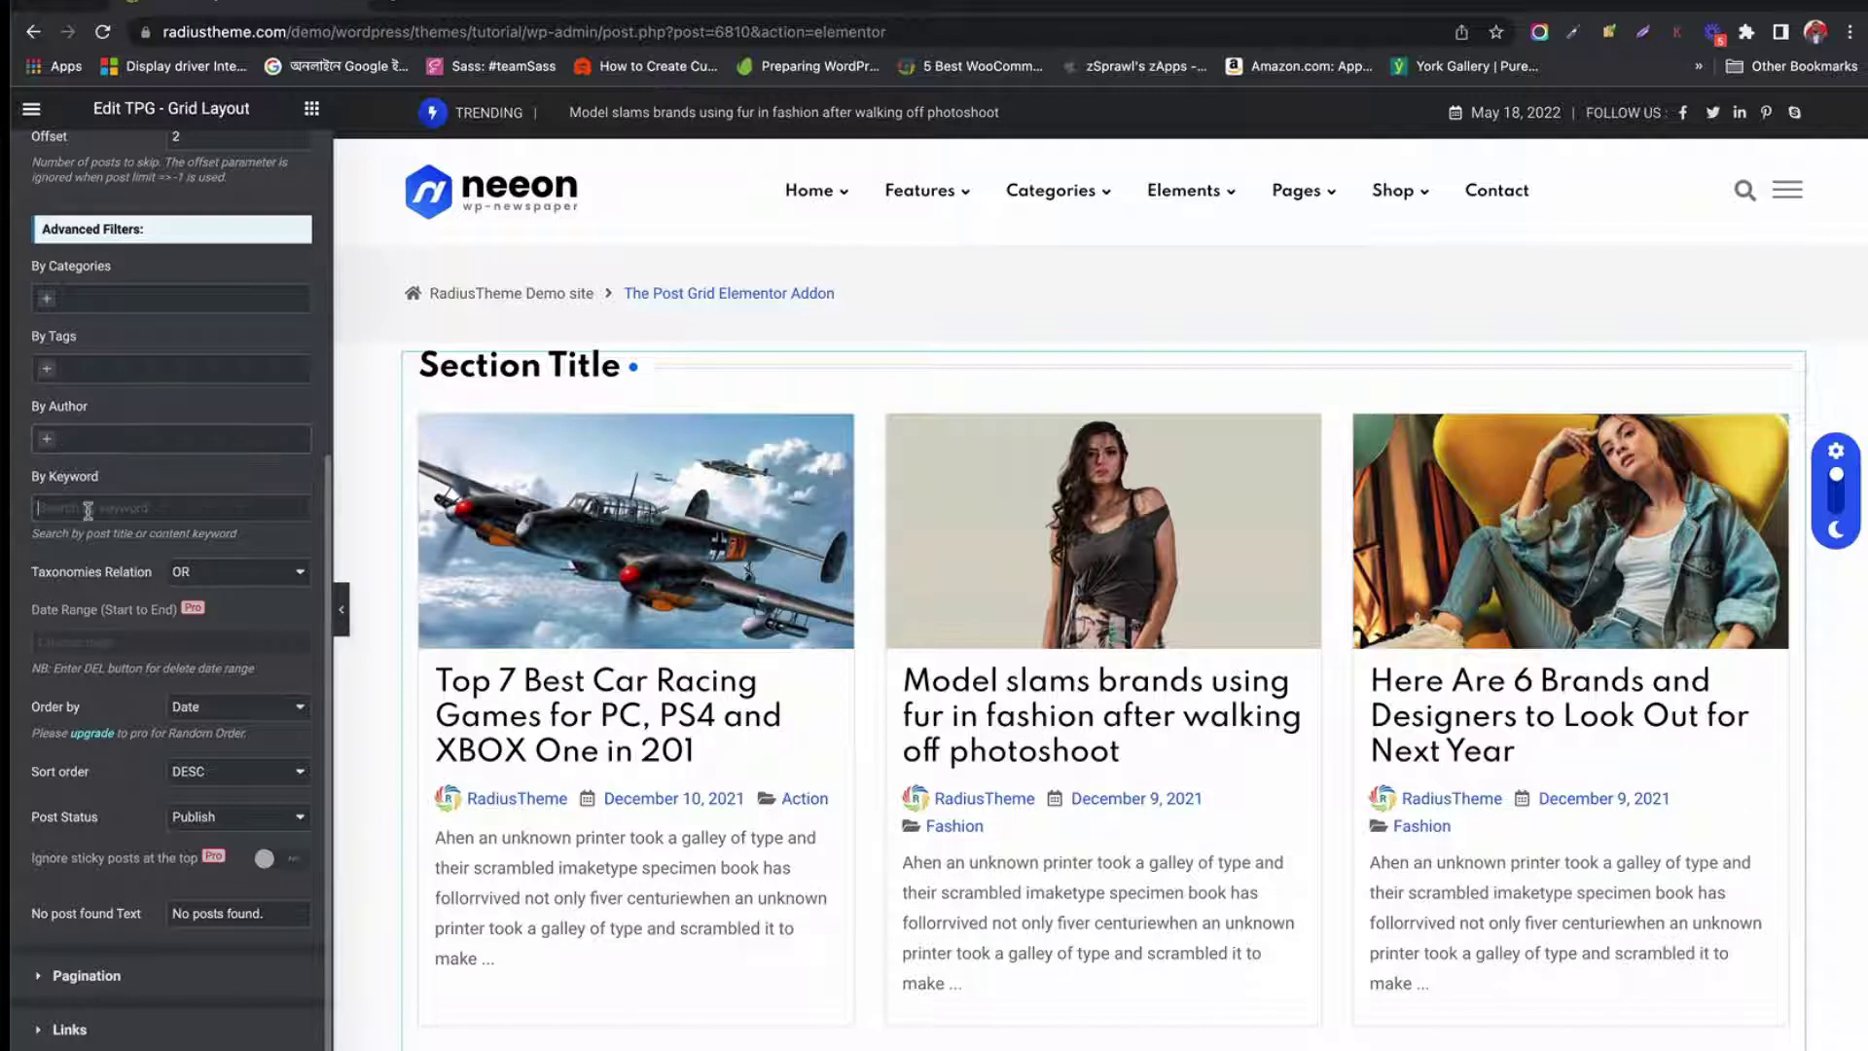
pyautogui.click(274, 580)
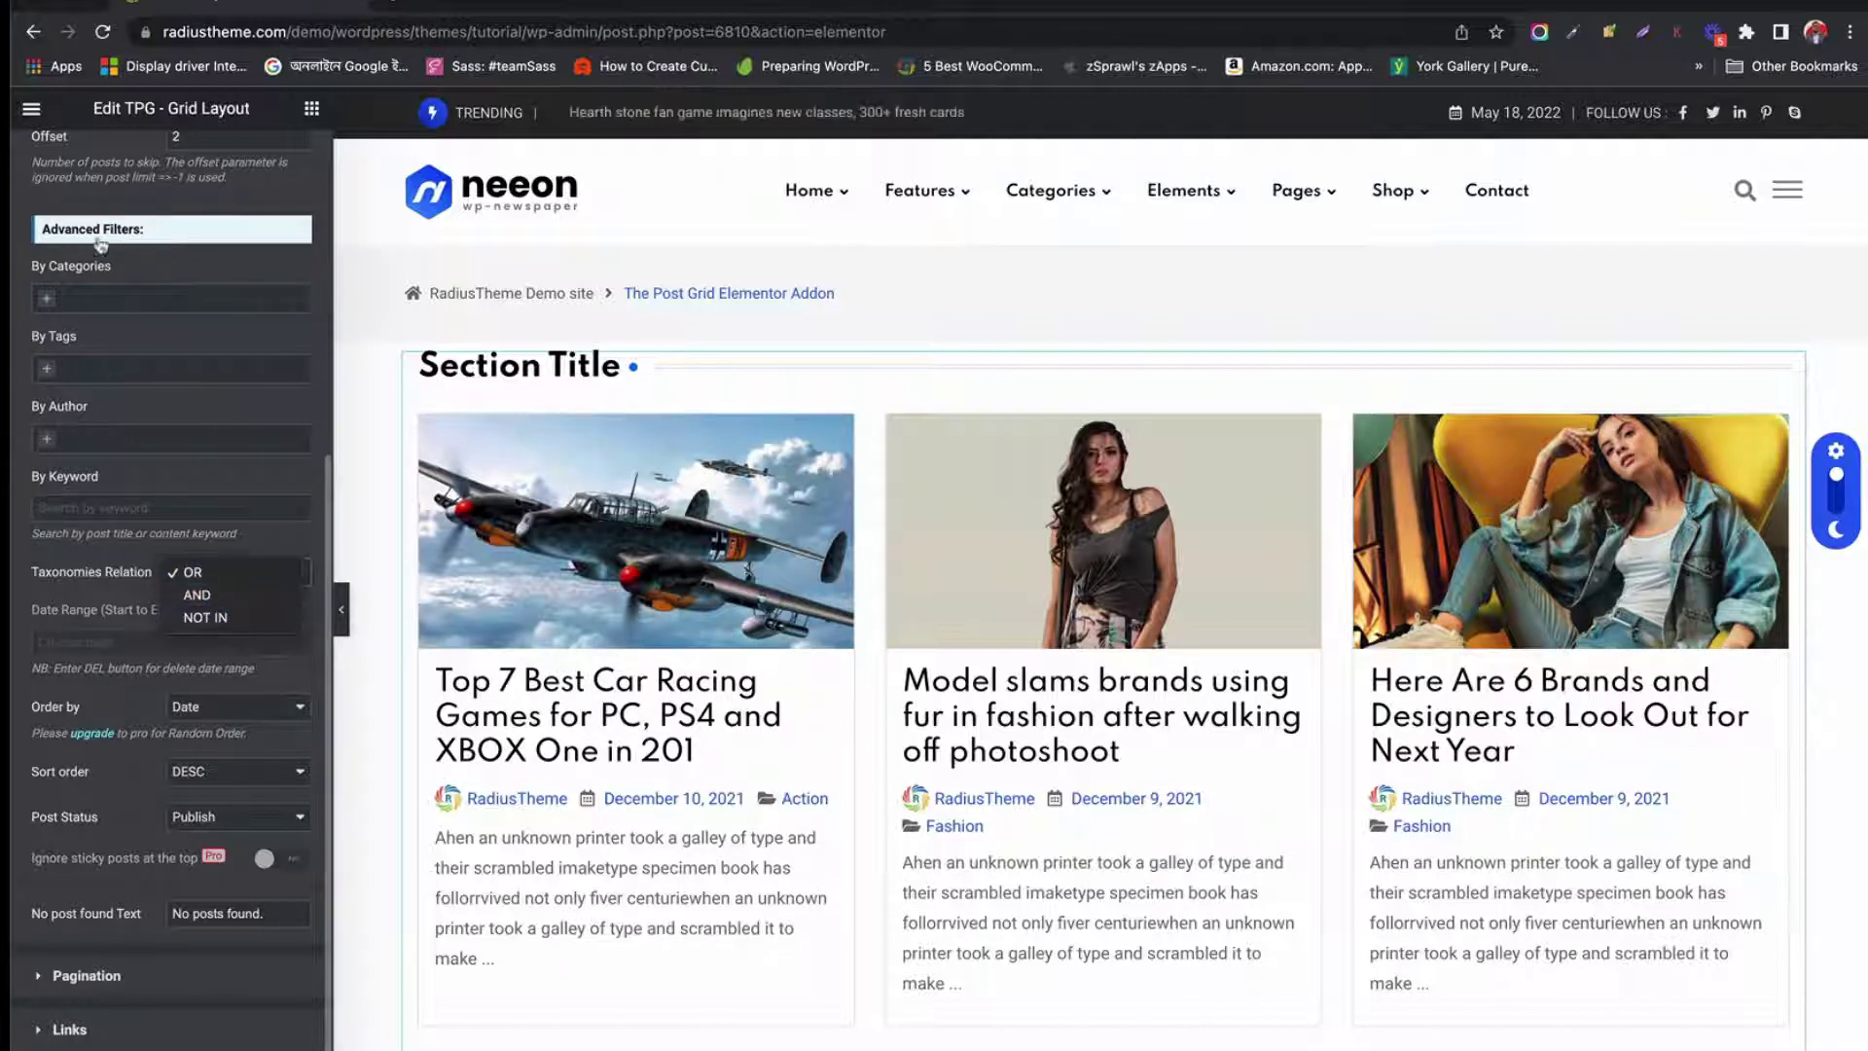
pyautogui.click(117, 586)
# Review the date range option, keeping DESC sort order and Publish status
pyautogui.scroll(-1, 115, 587)
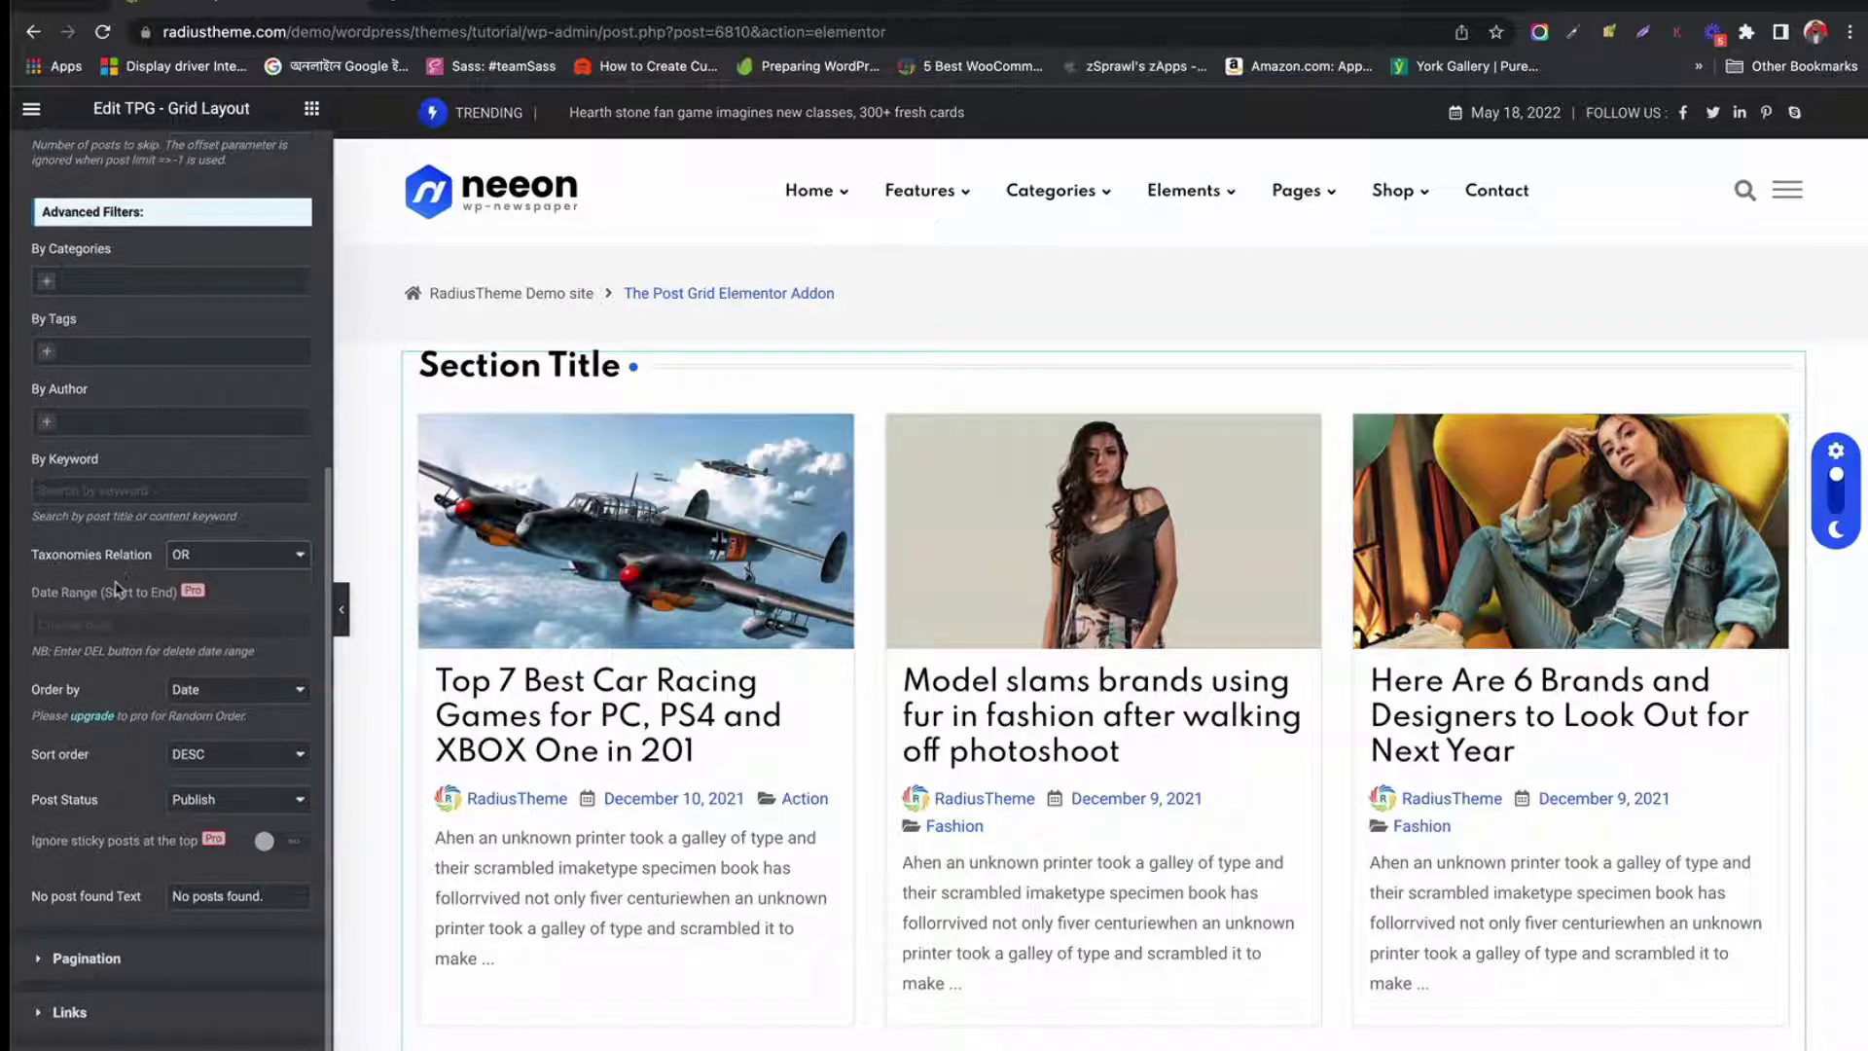
pyautogui.click(75, 627)
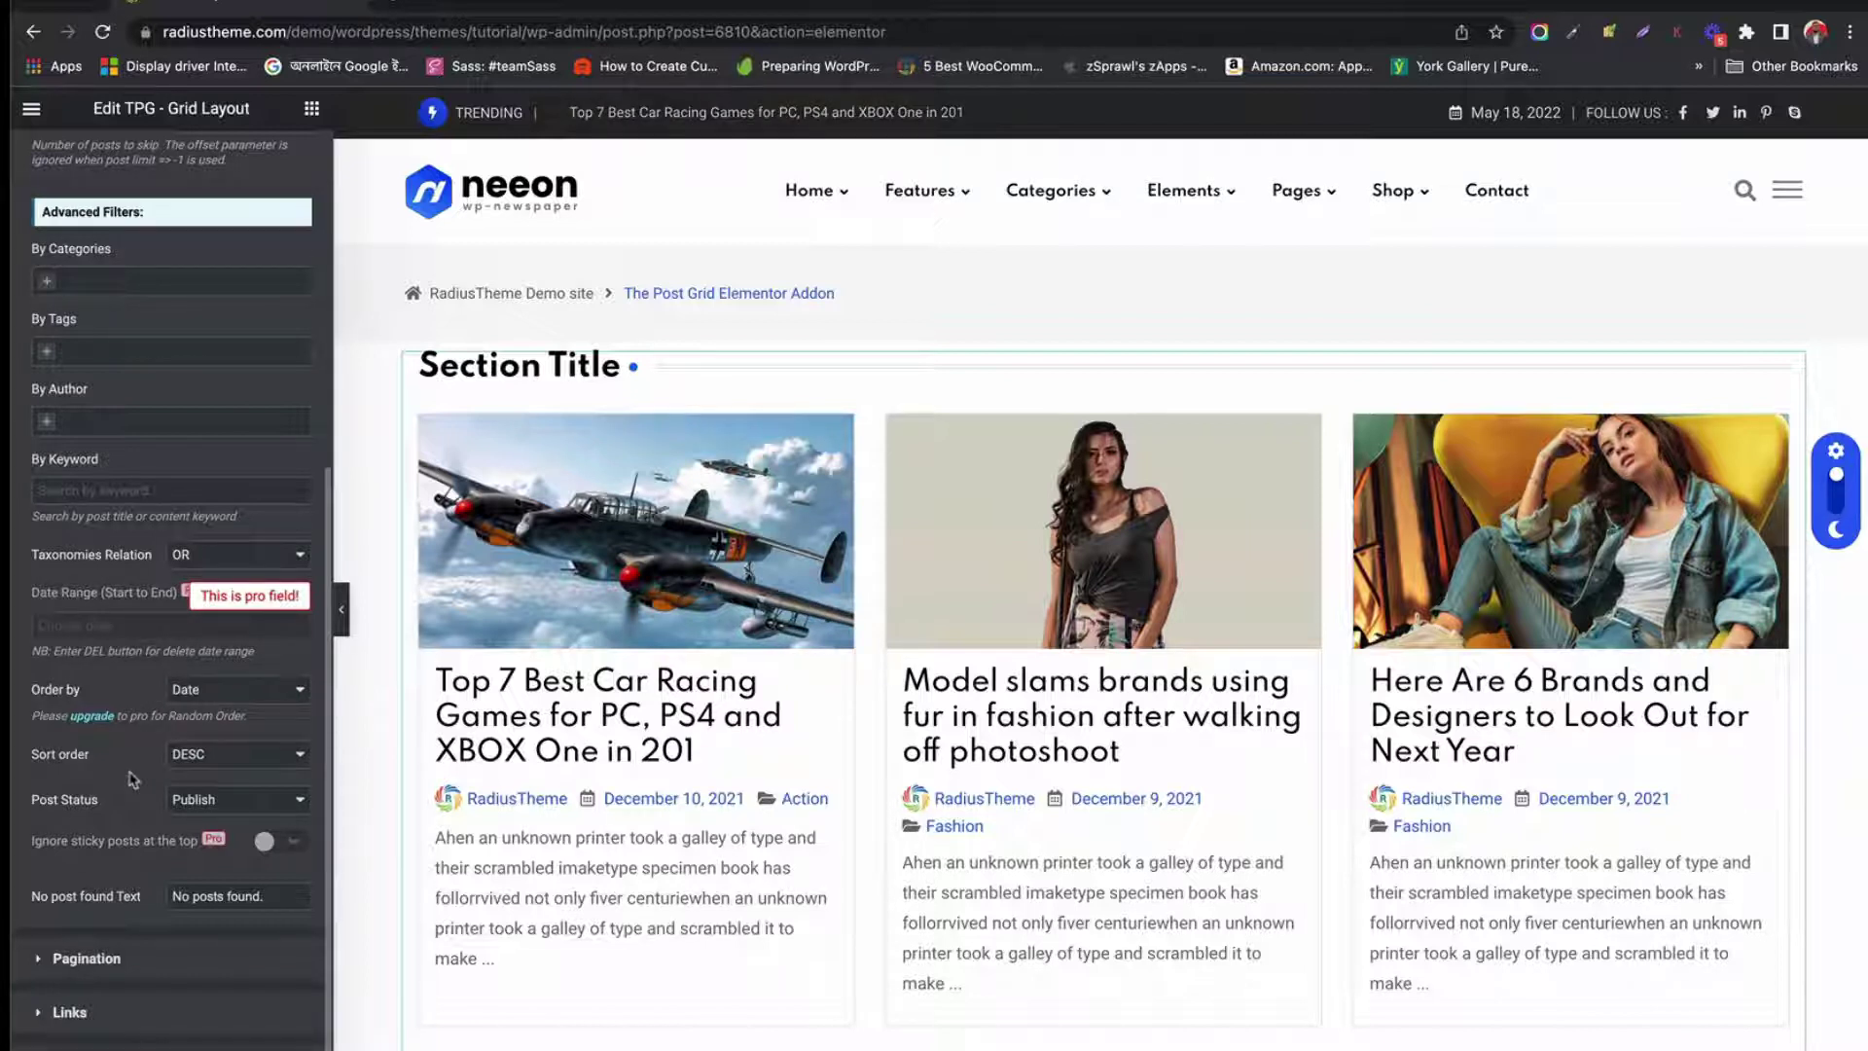
pyautogui.click(195, 754)
pyautogui.click(199, 754)
pyautogui.click(205, 800)
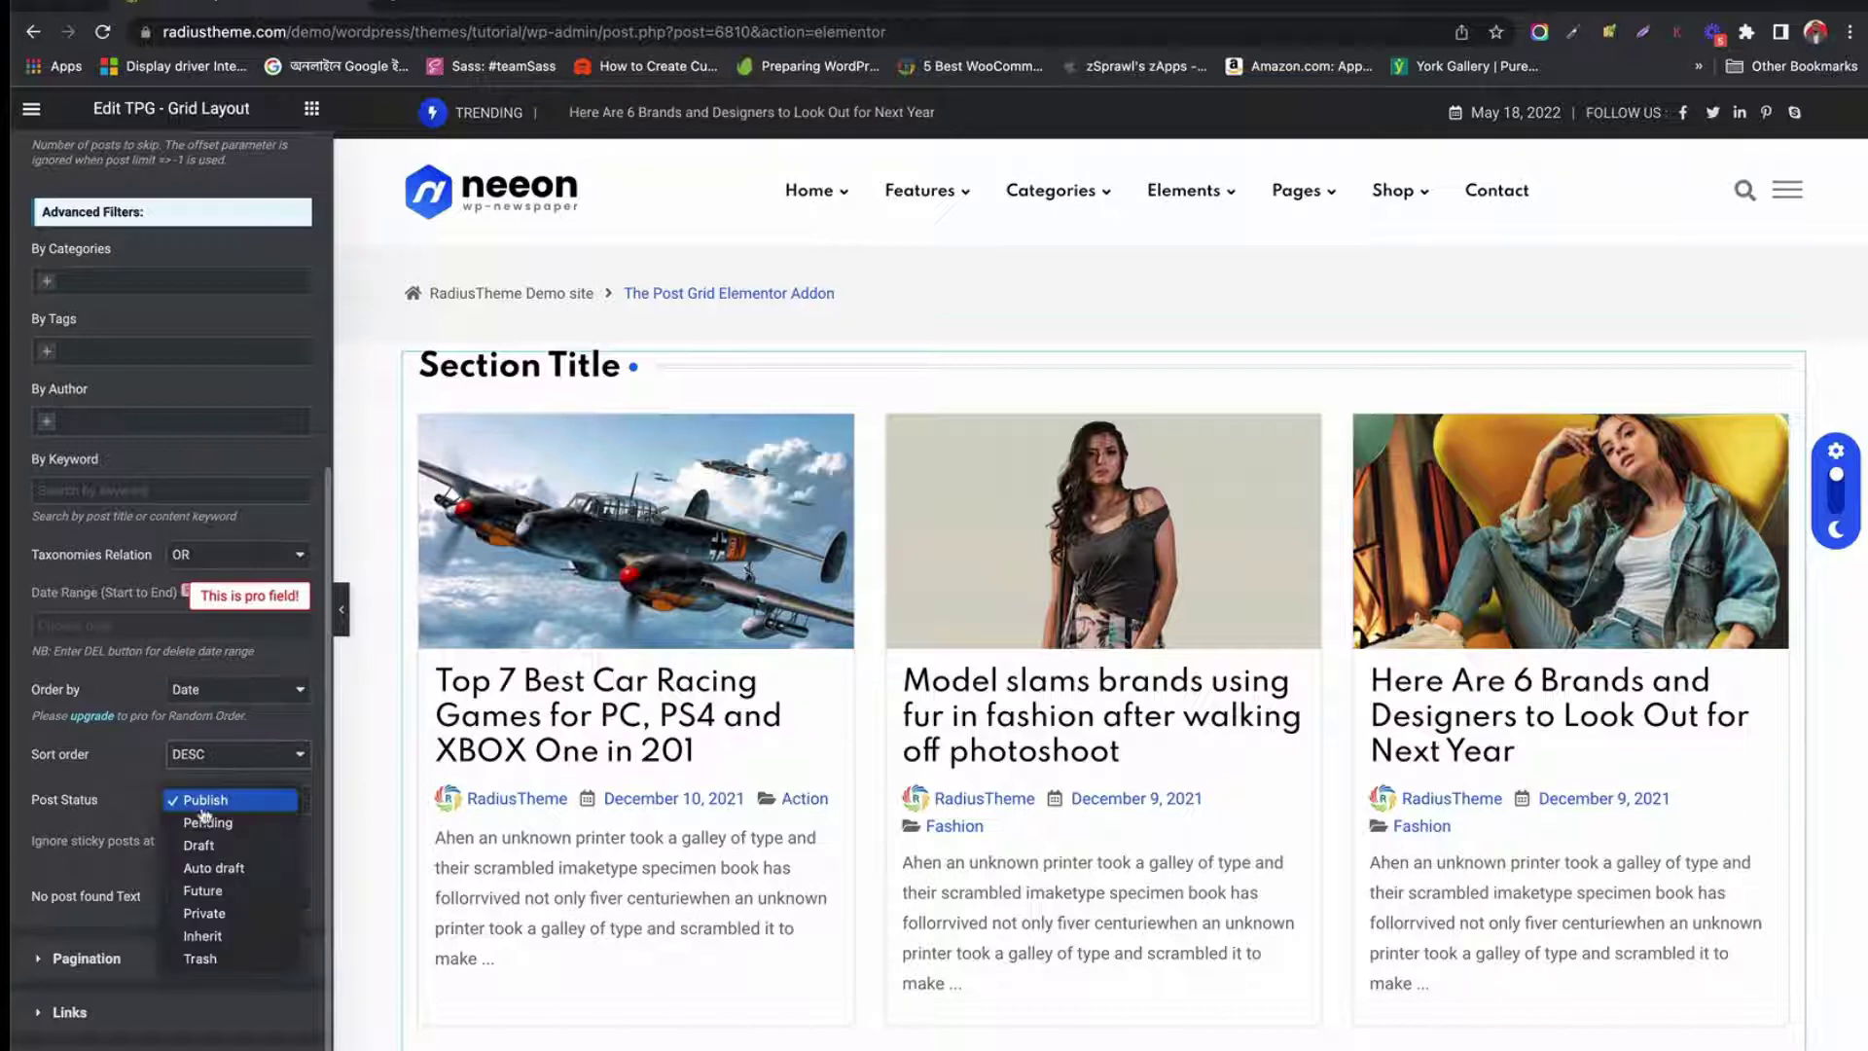
pyautogui.click(123, 773)
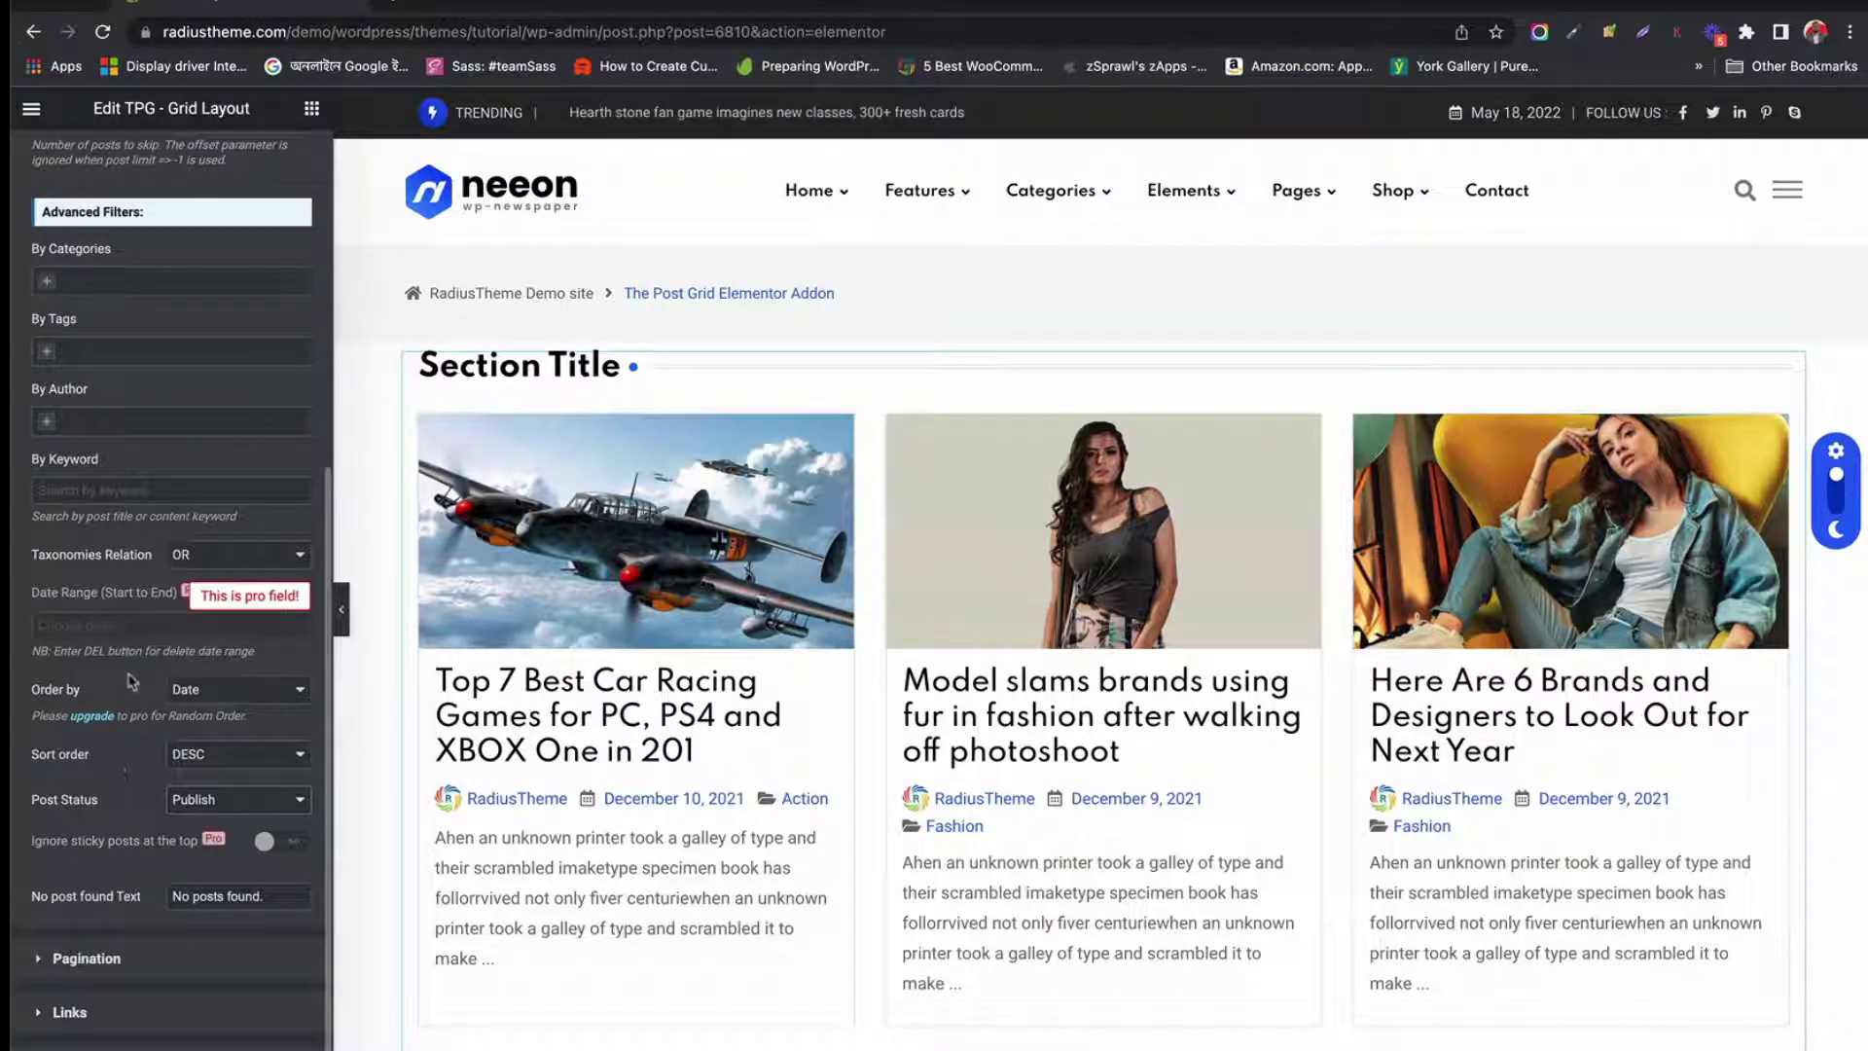
# Turn on Show Pagination for the post grid
pyautogui.click(80, 968)
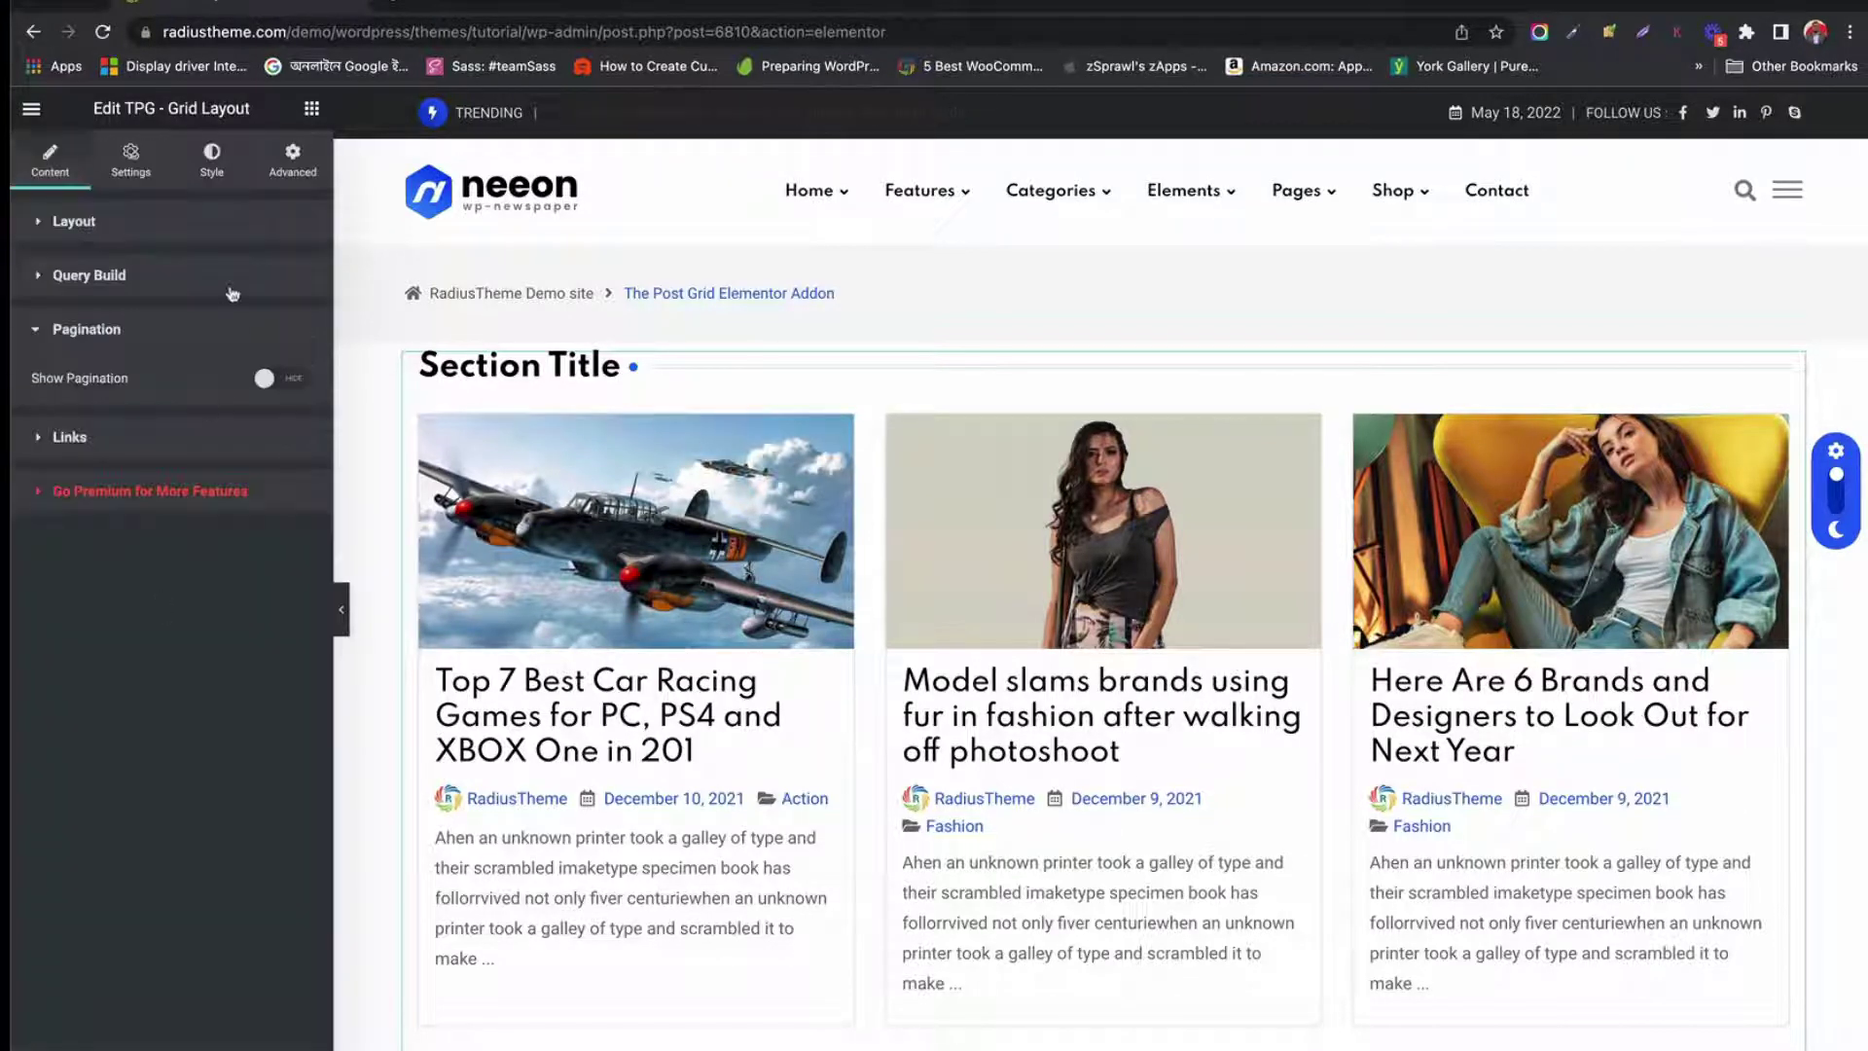
pyautogui.click(284, 379)
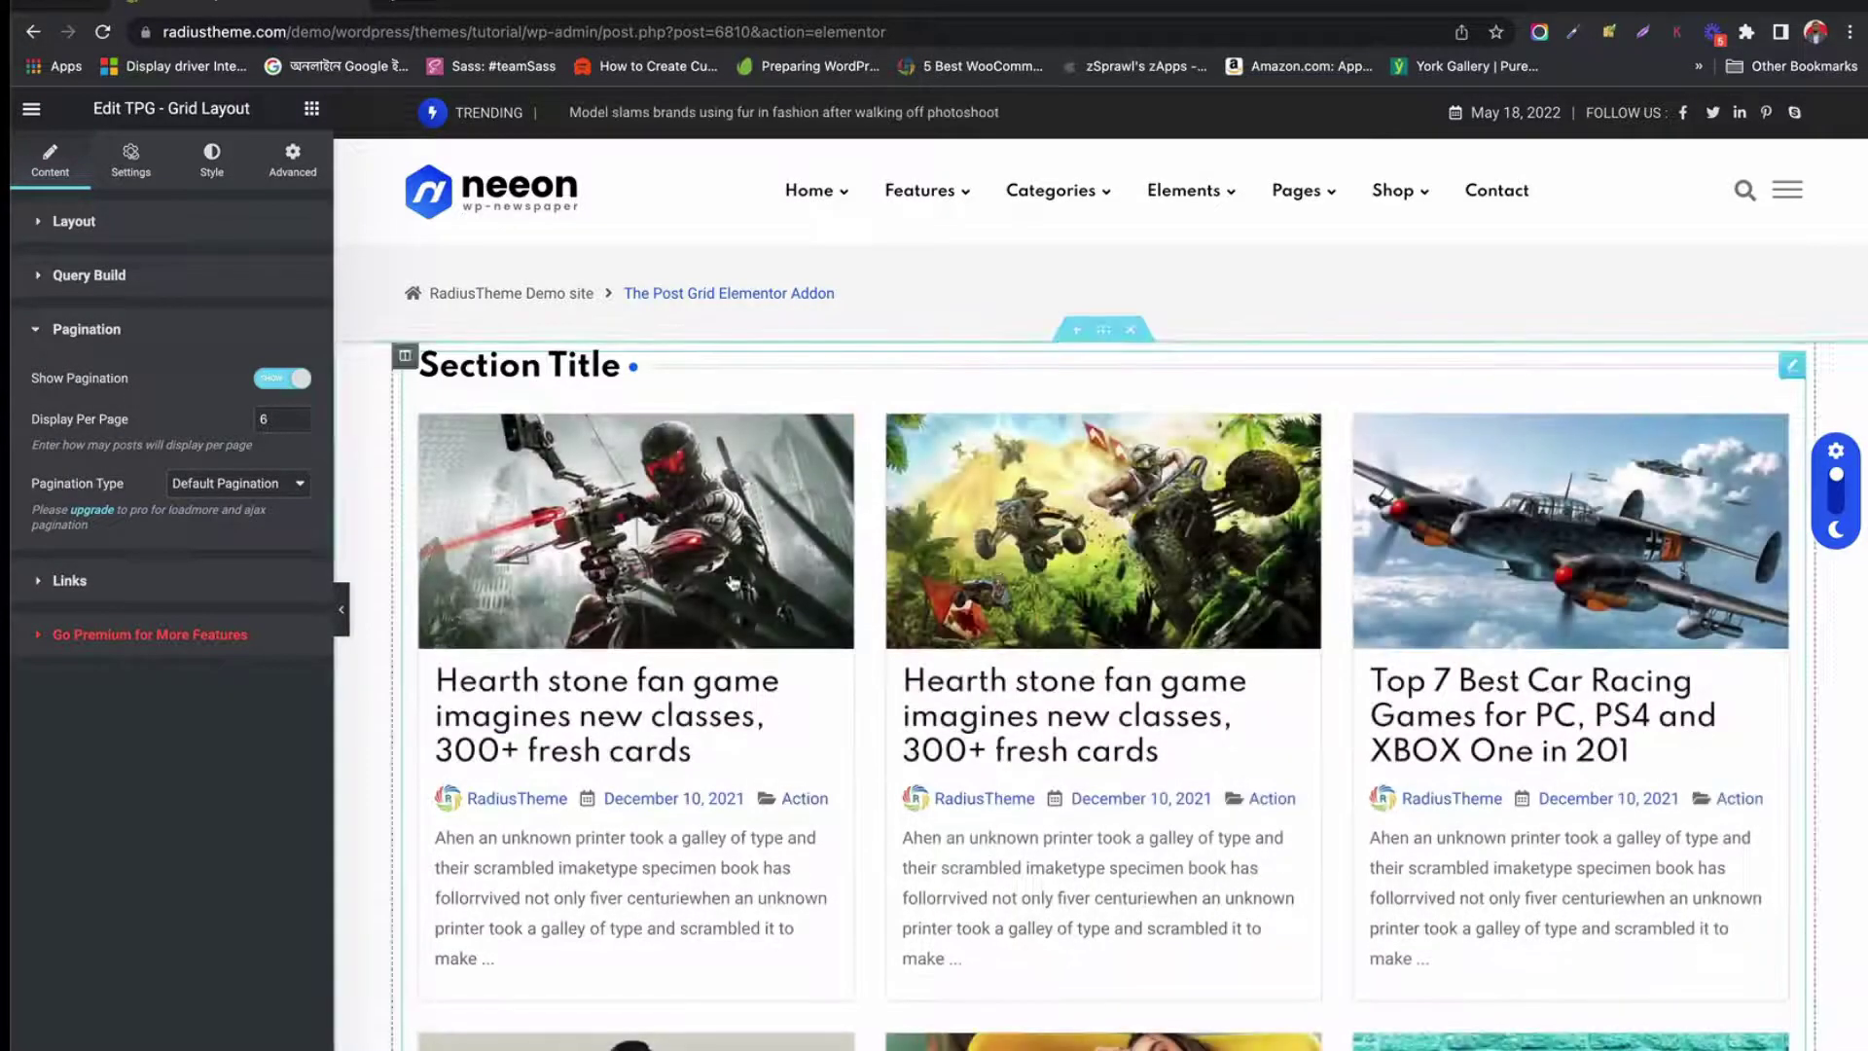
pyautogui.scroll(-2, 773, 603)
pyautogui.scroll(-8, 774, 603)
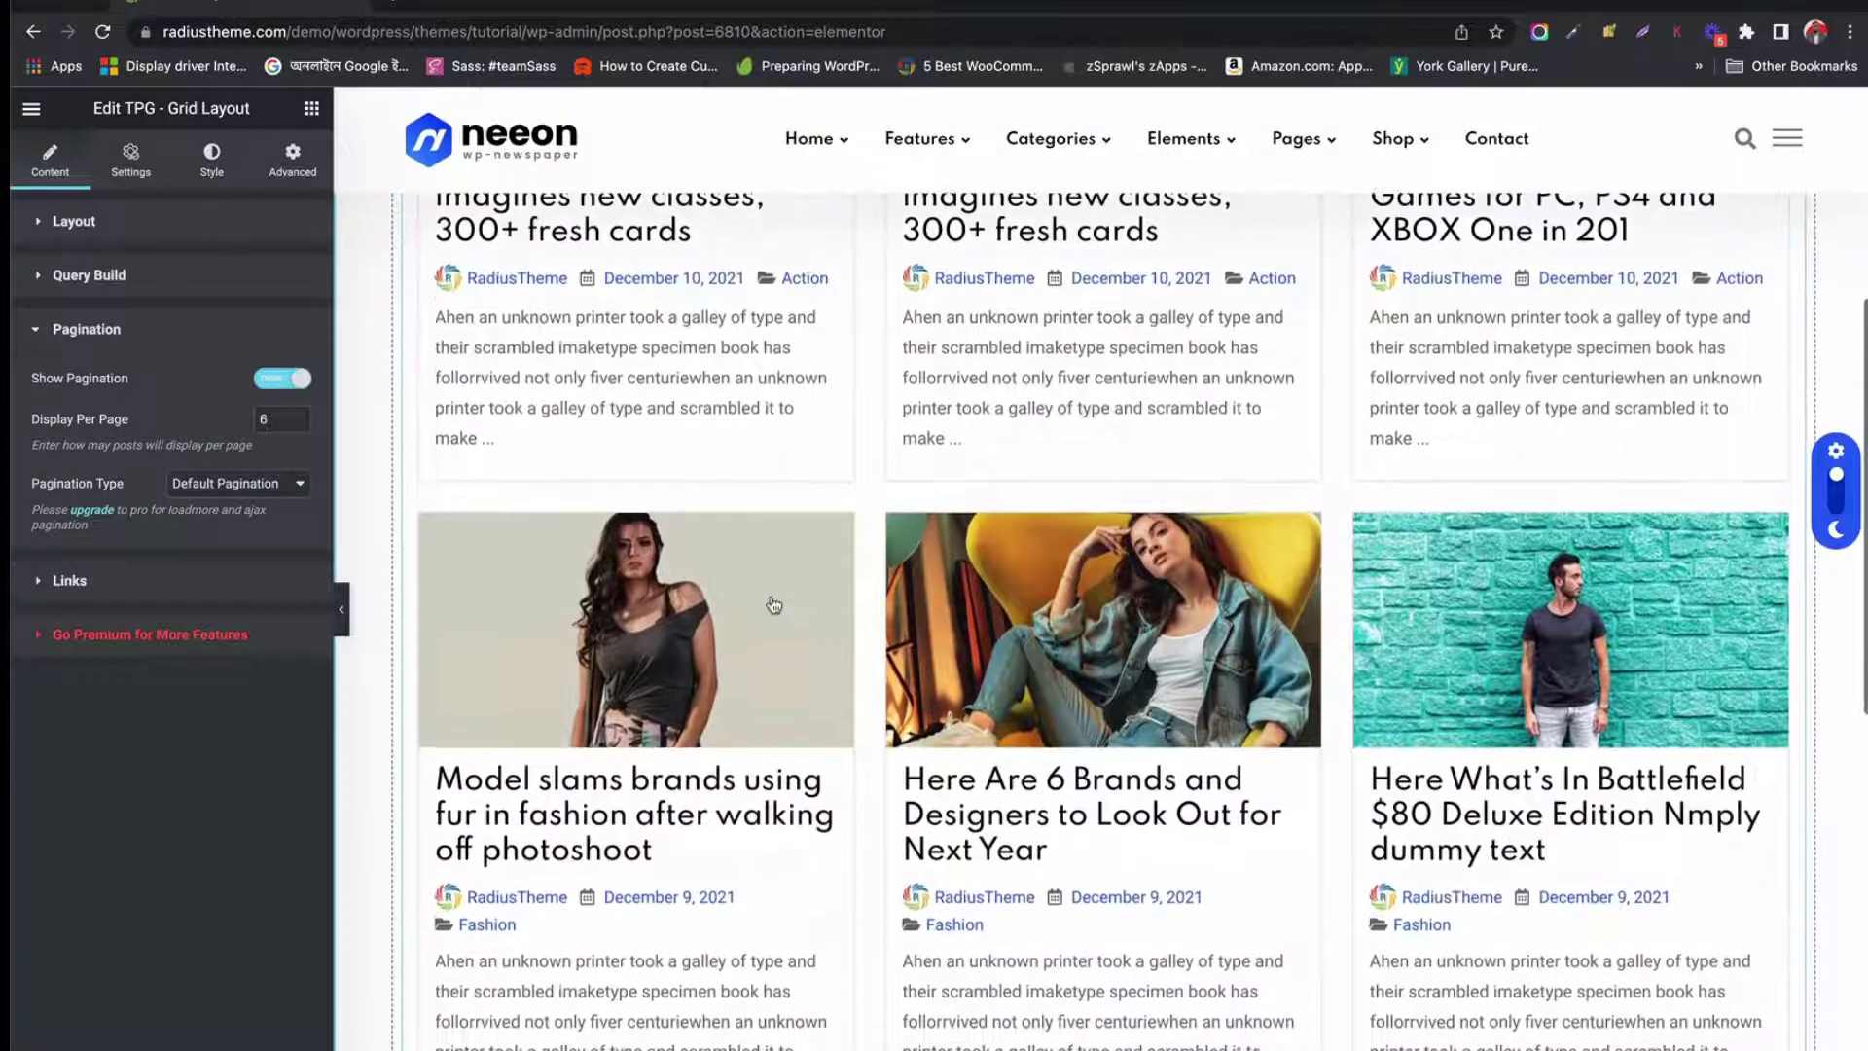
pyautogui.scroll(10, 773, 604)
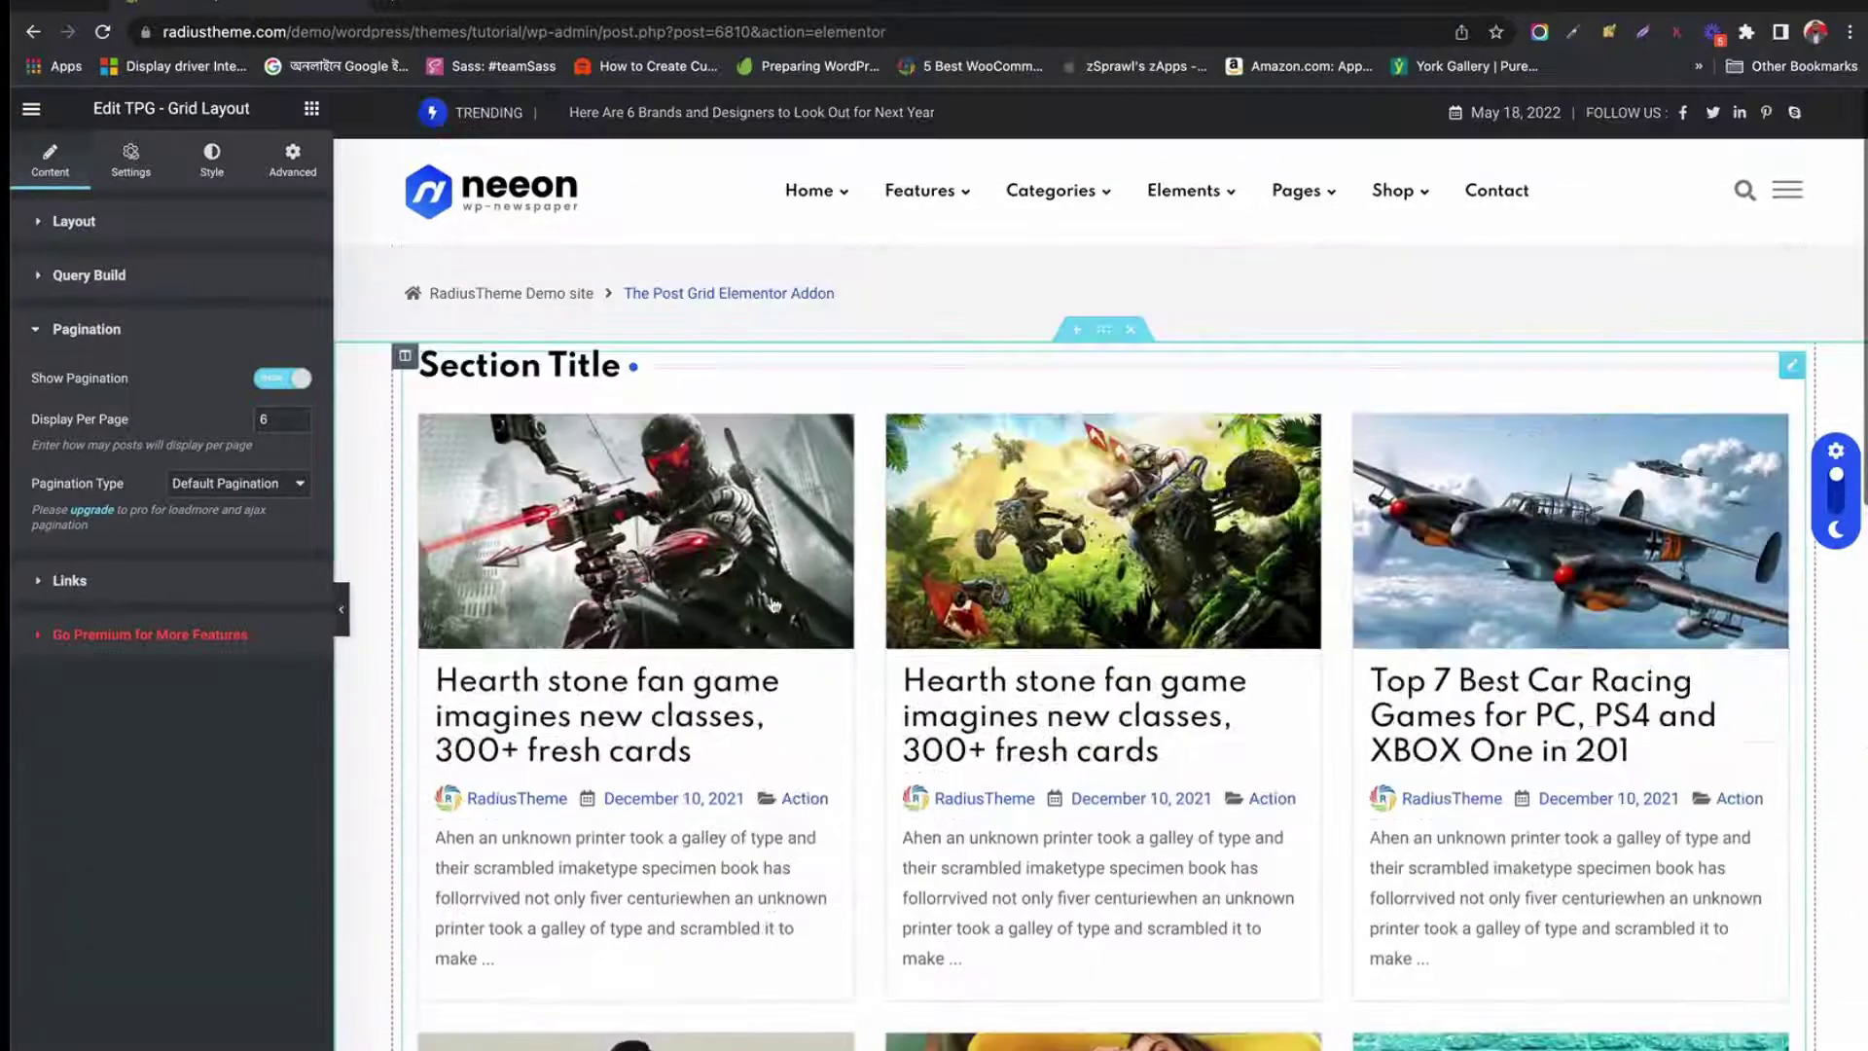
pyautogui.scroll(-9, 774, 603)
pyautogui.scroll(4, 771, 604)
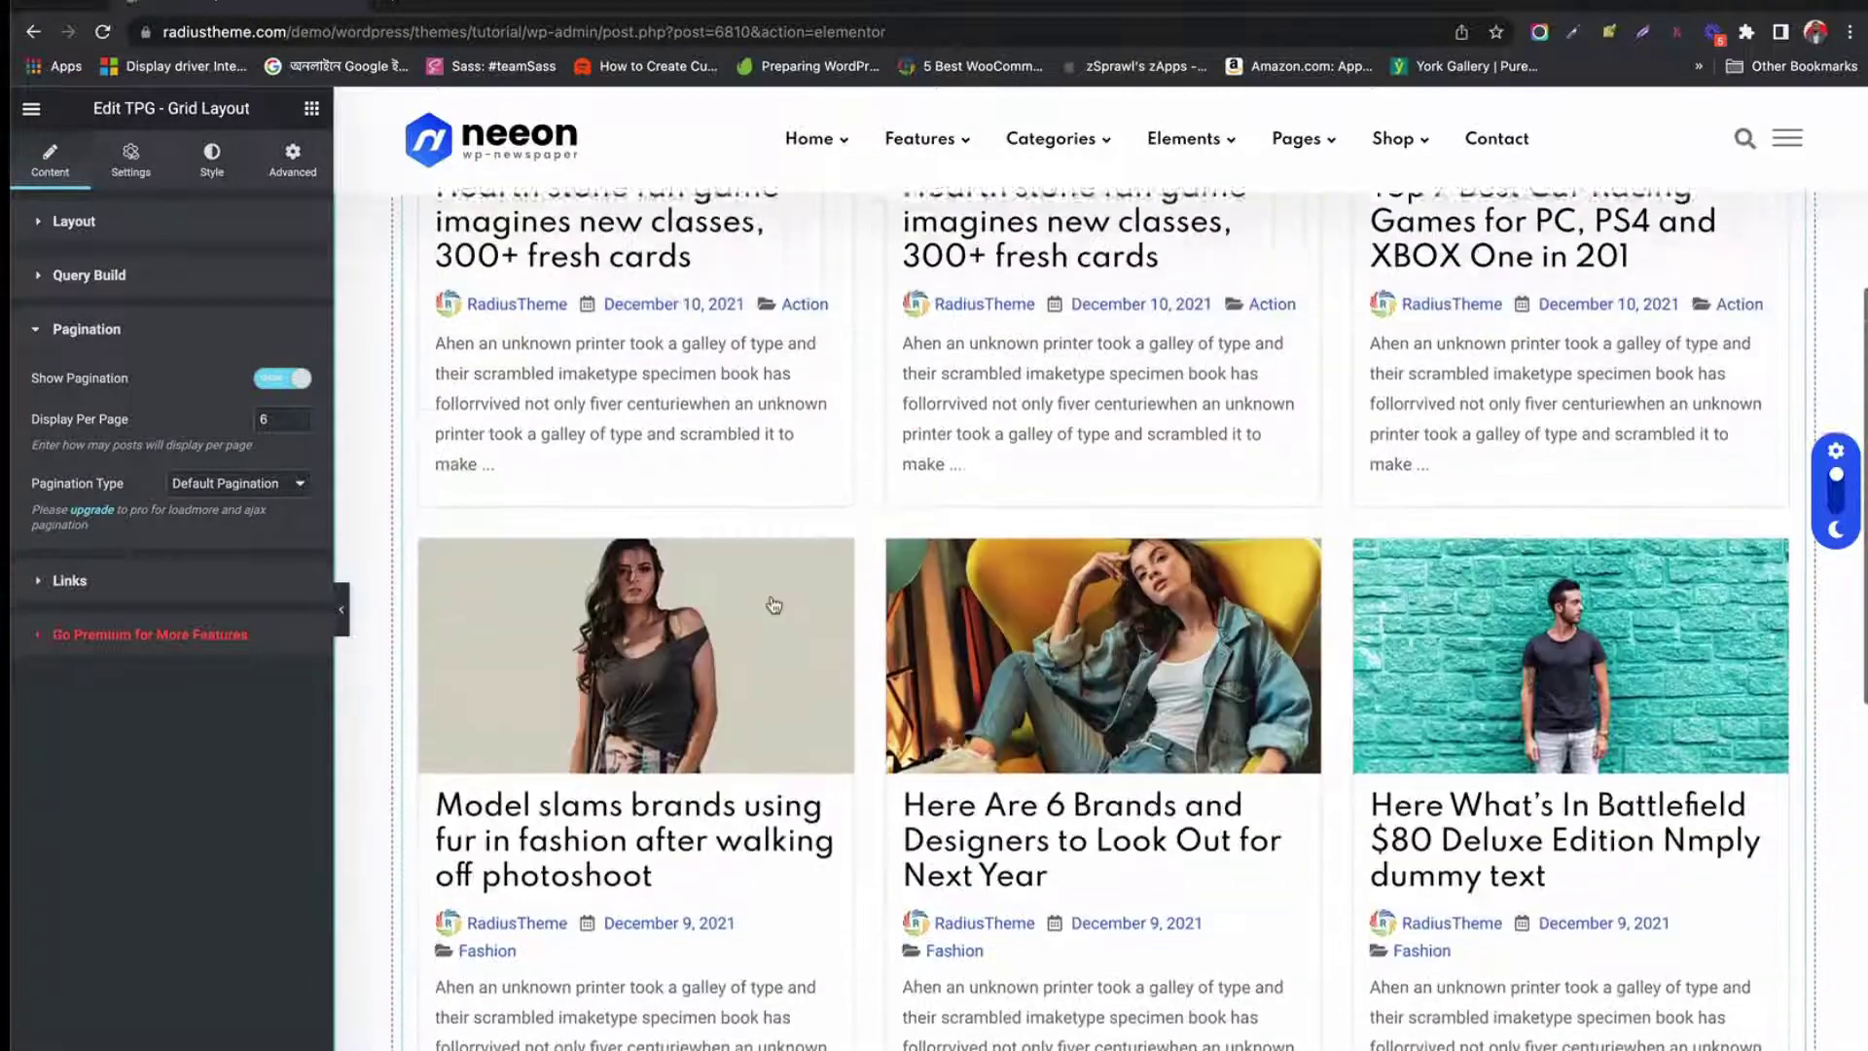
# Set Display Per Page to 9 and keep Default Pagination as the type
pyautogui.doubleClick(267, 420)
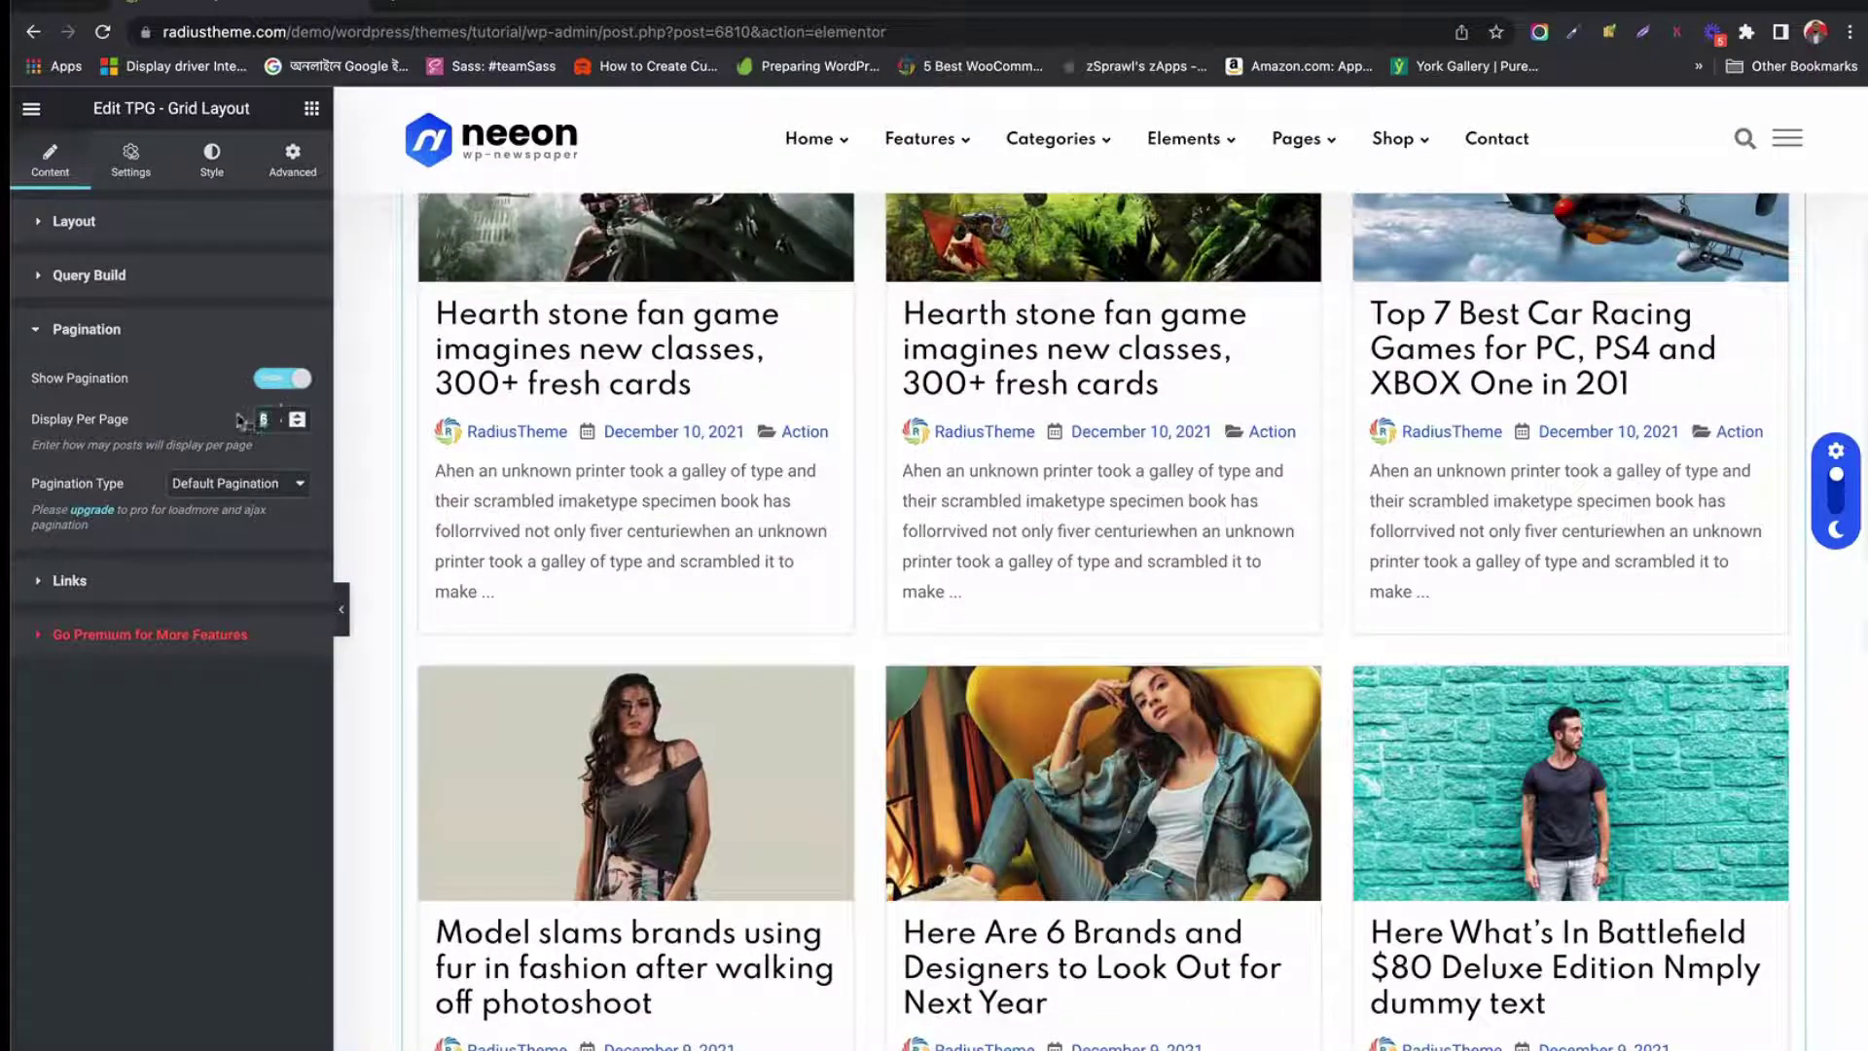
pyautogui.write('9')
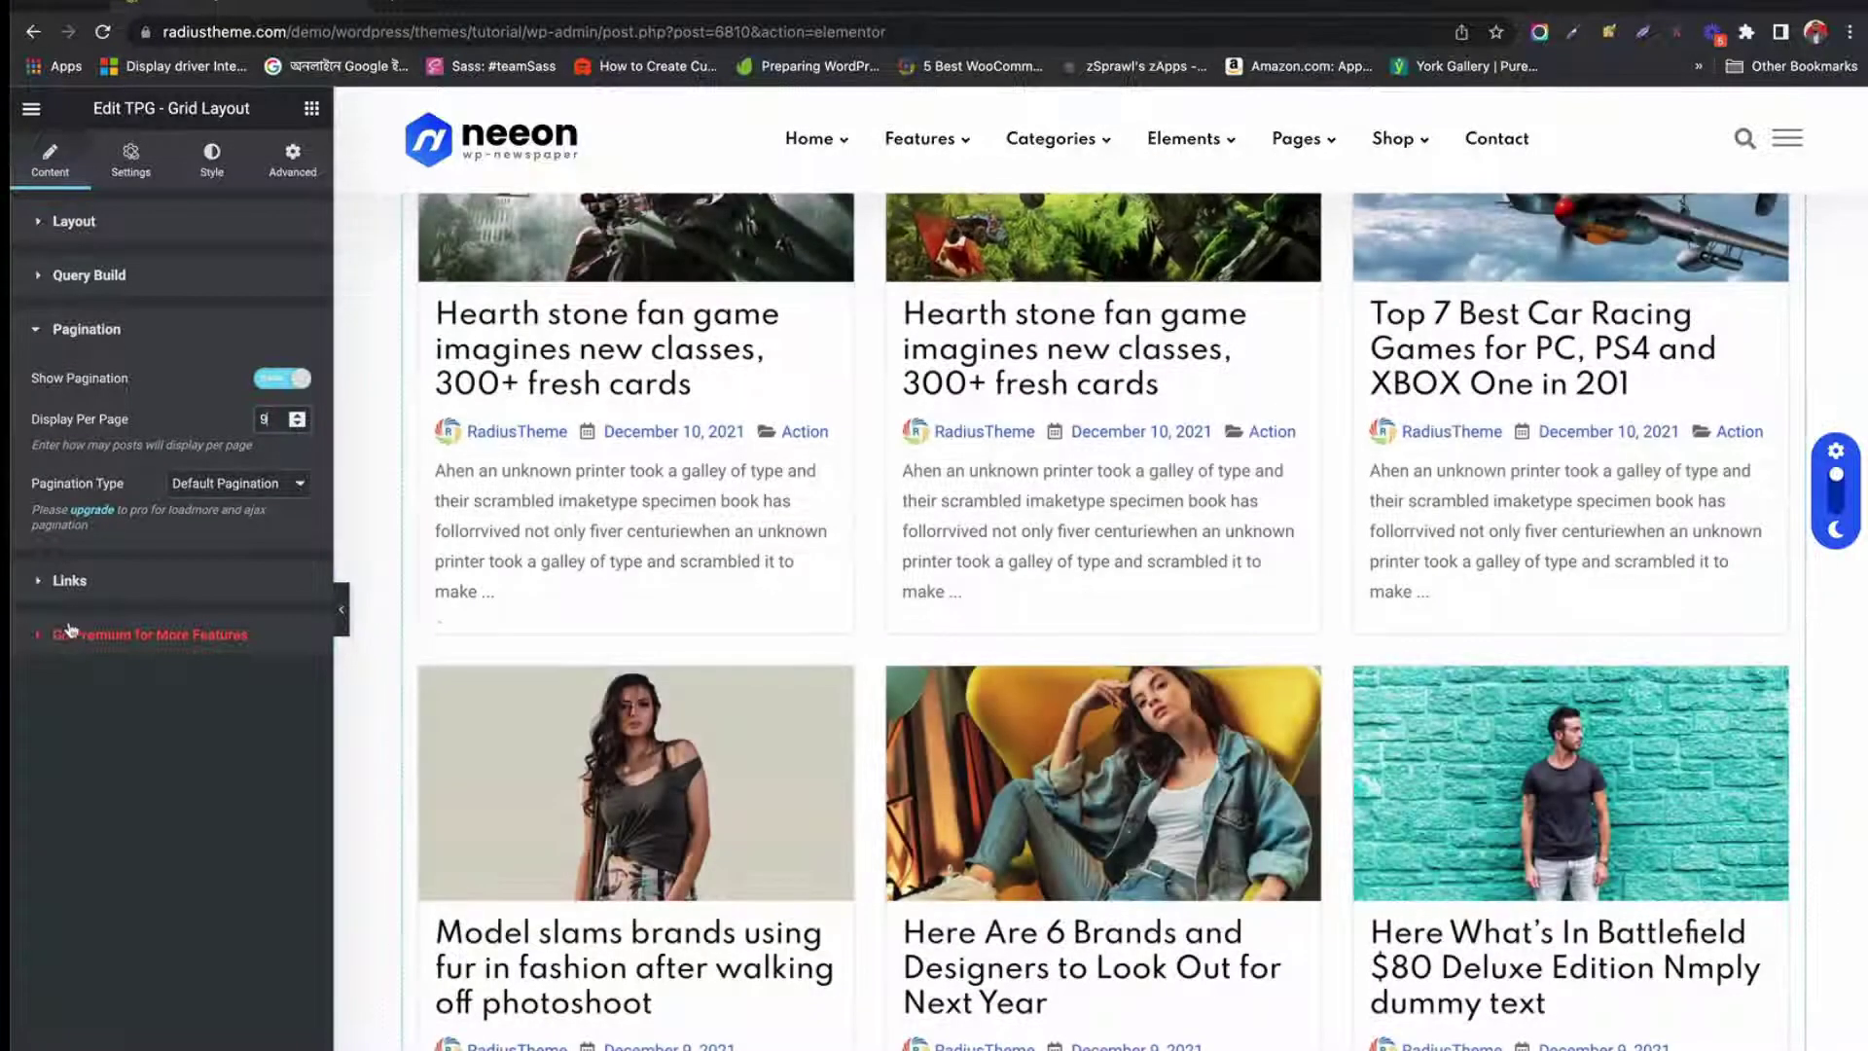
pyautogui.scroll(-10, 1018, 702)
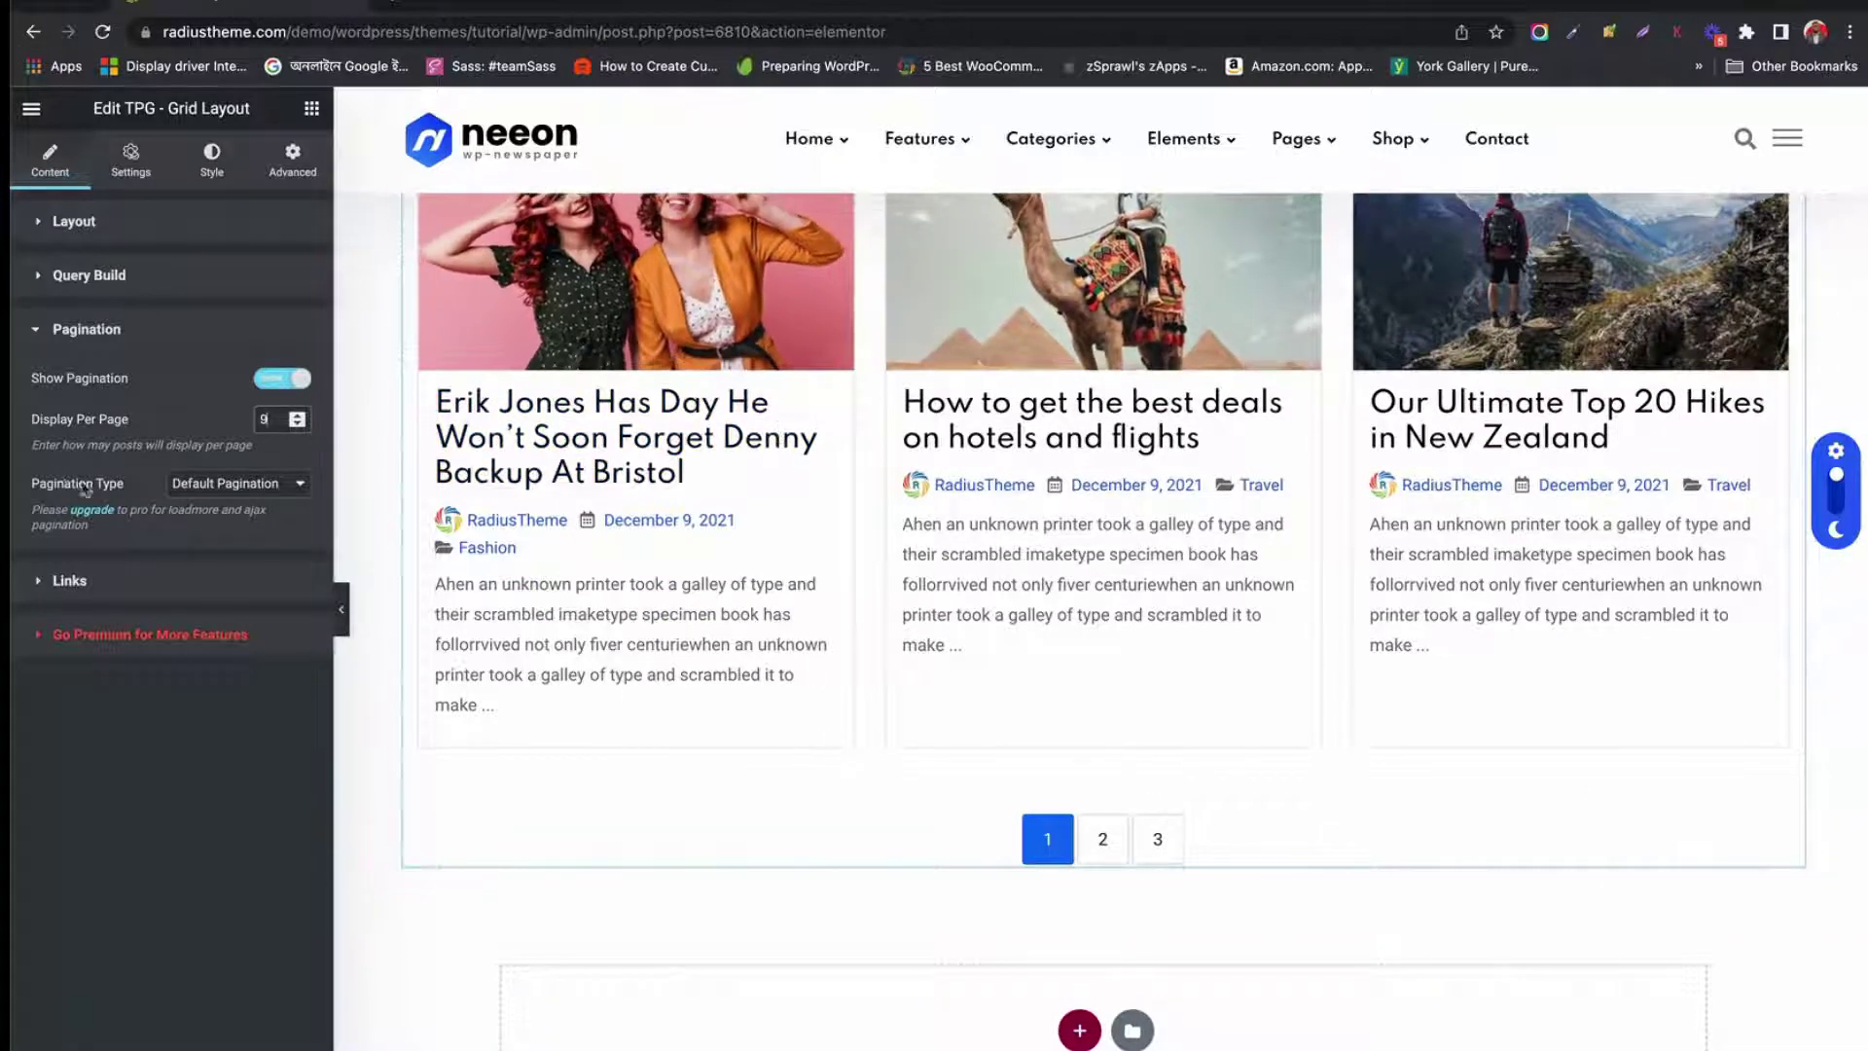
pyautogui.click(215, 500)
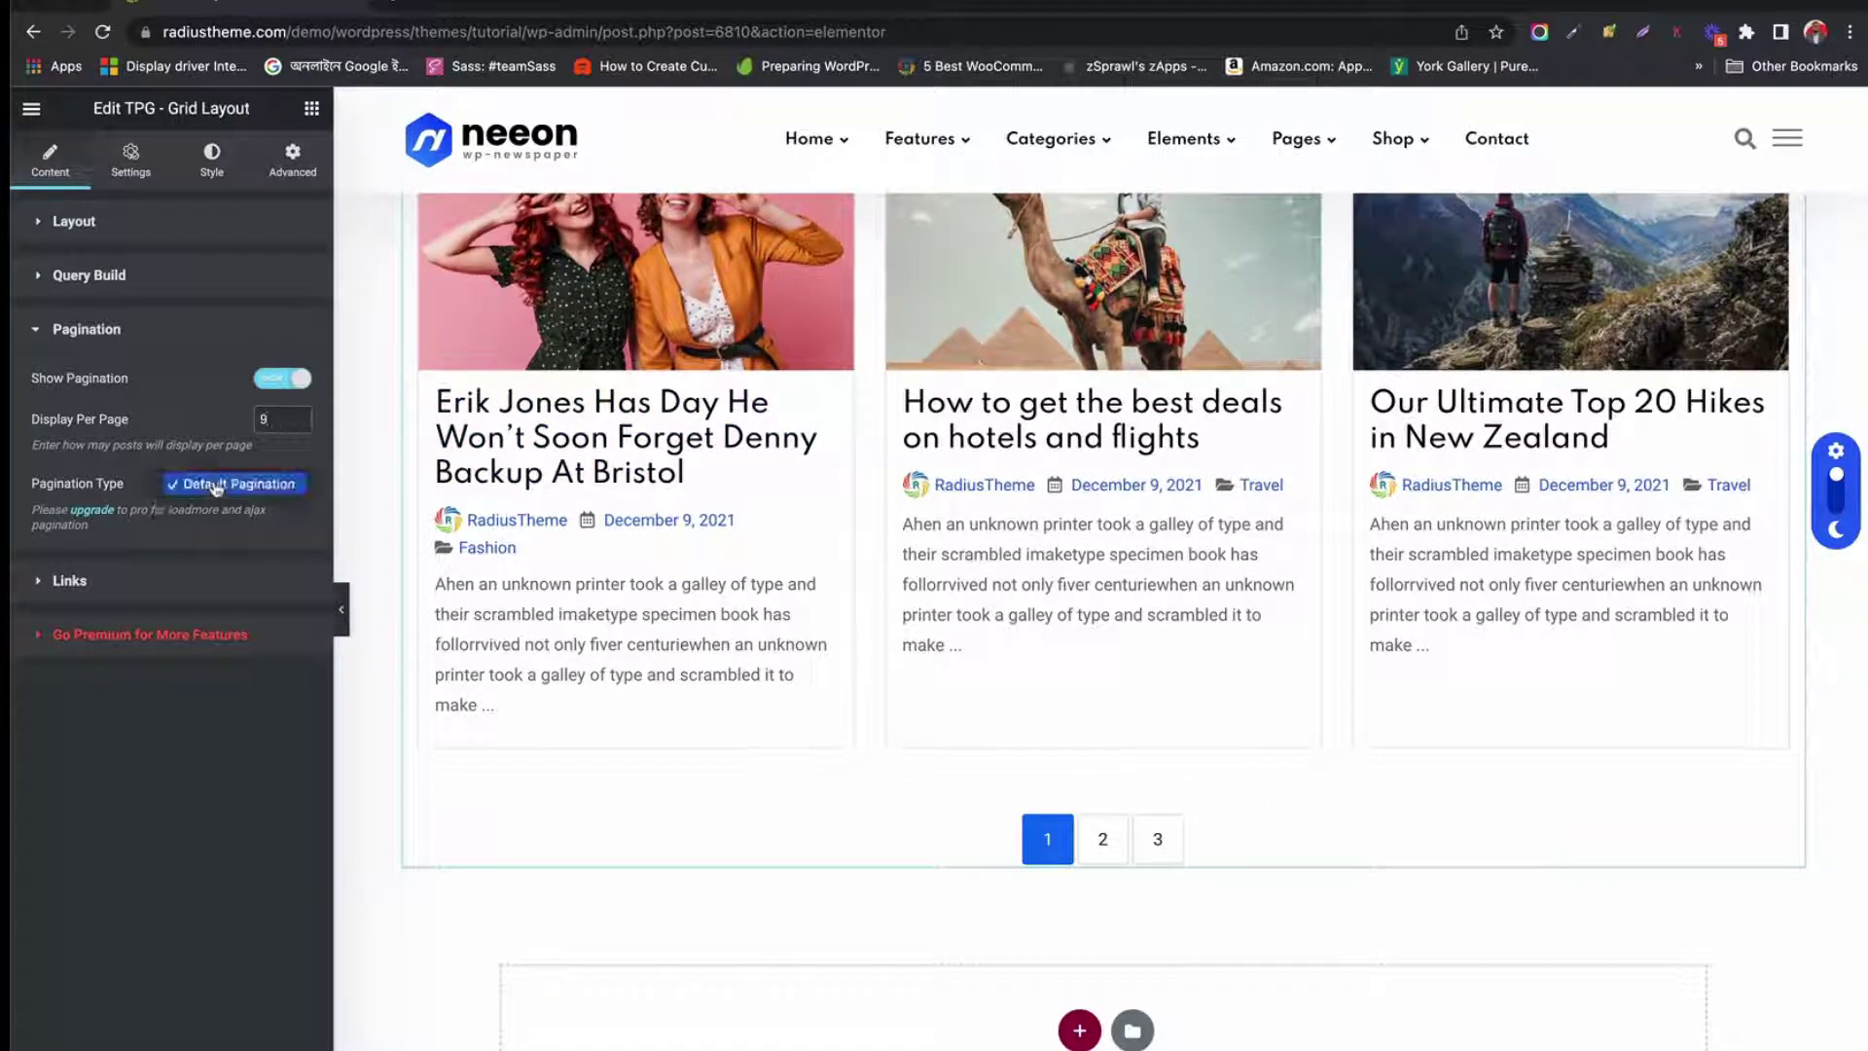
pyautogui.click(134, 488)
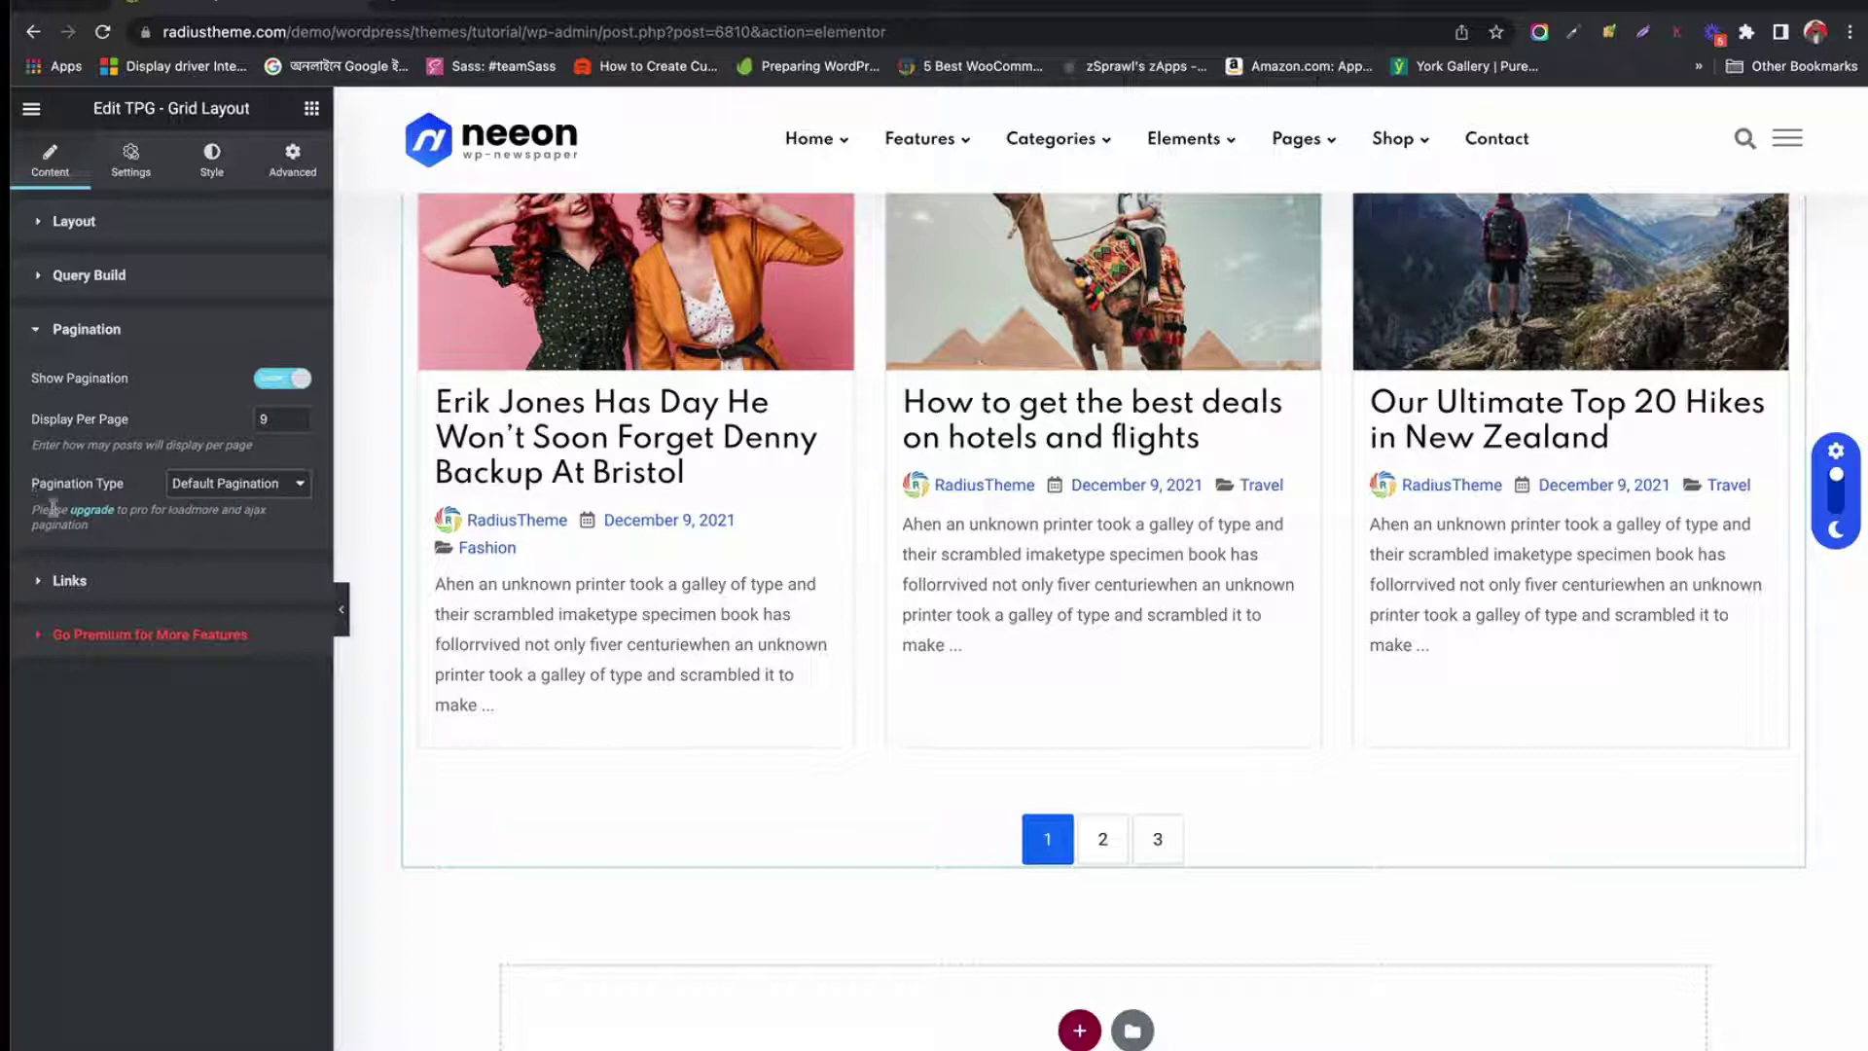
# Try No Link for posts, restore Link to details page, then open the Settings tab
pyautogui.click(137, 588)
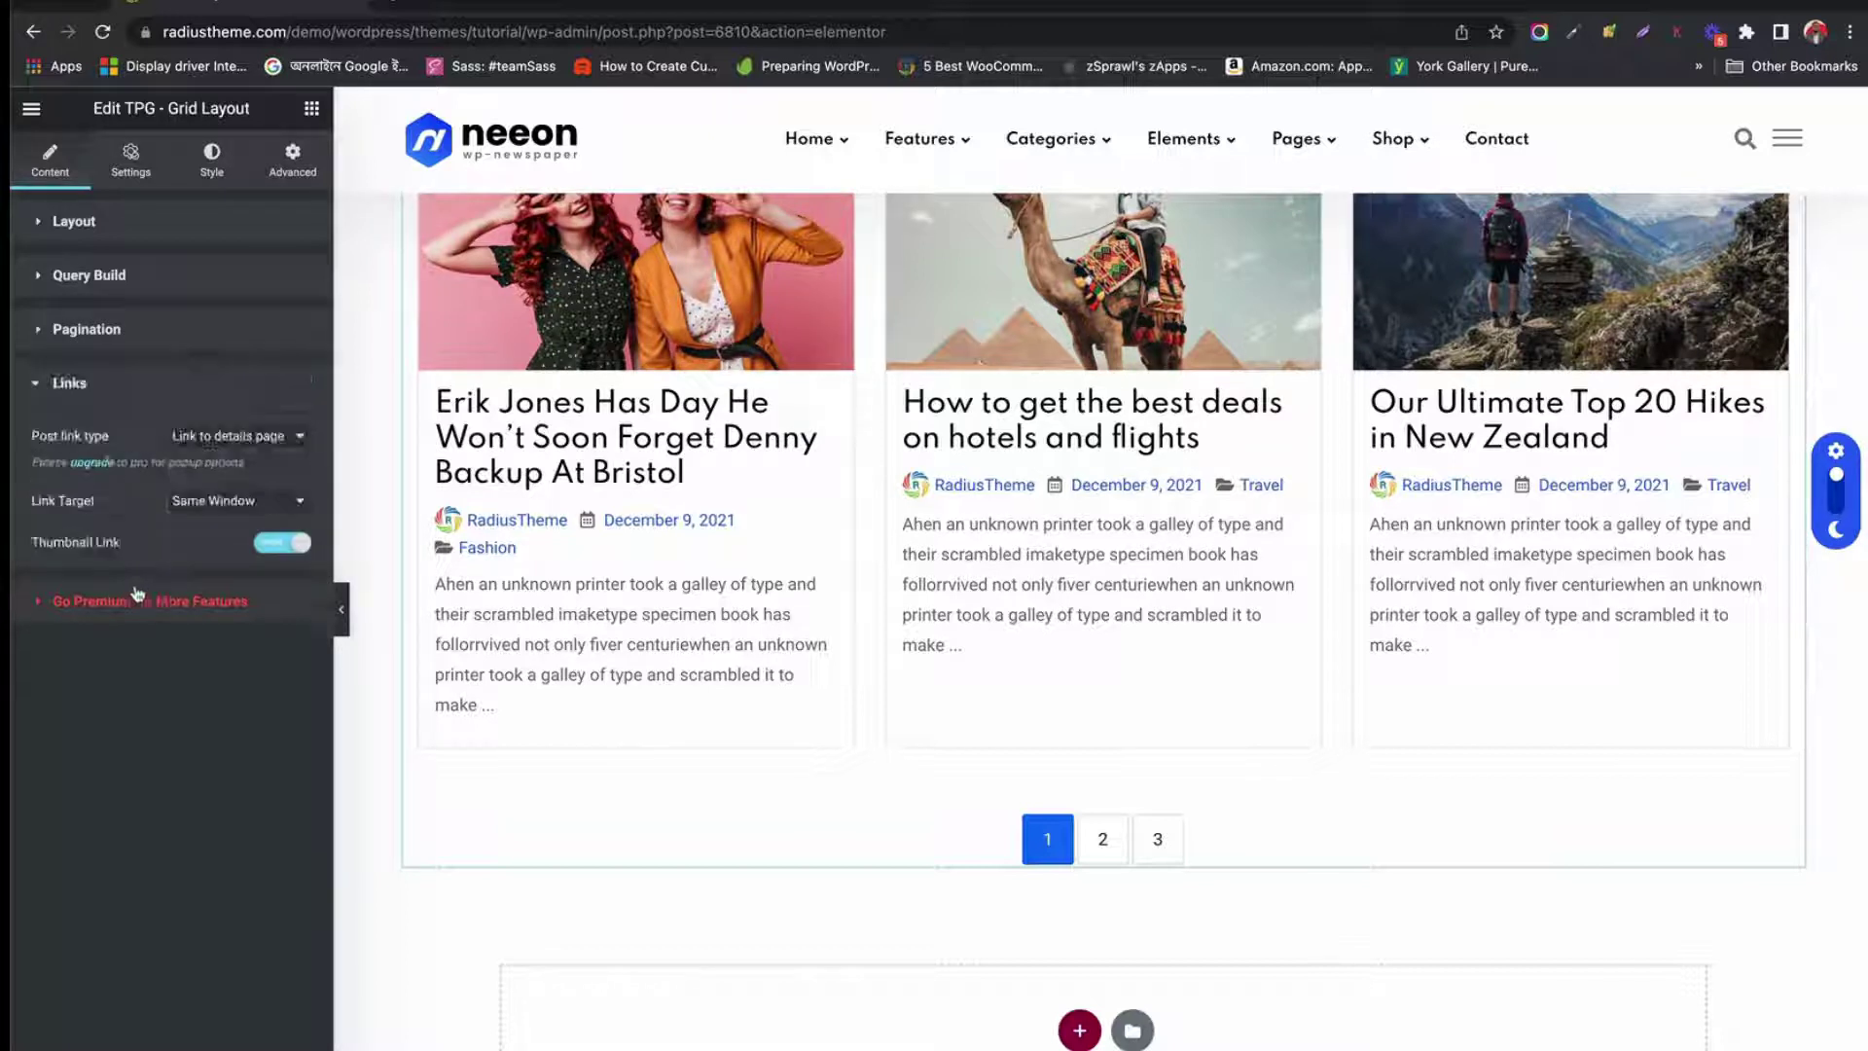
pyautogui.click(261, 437)
pyautogui.click(206, 459)
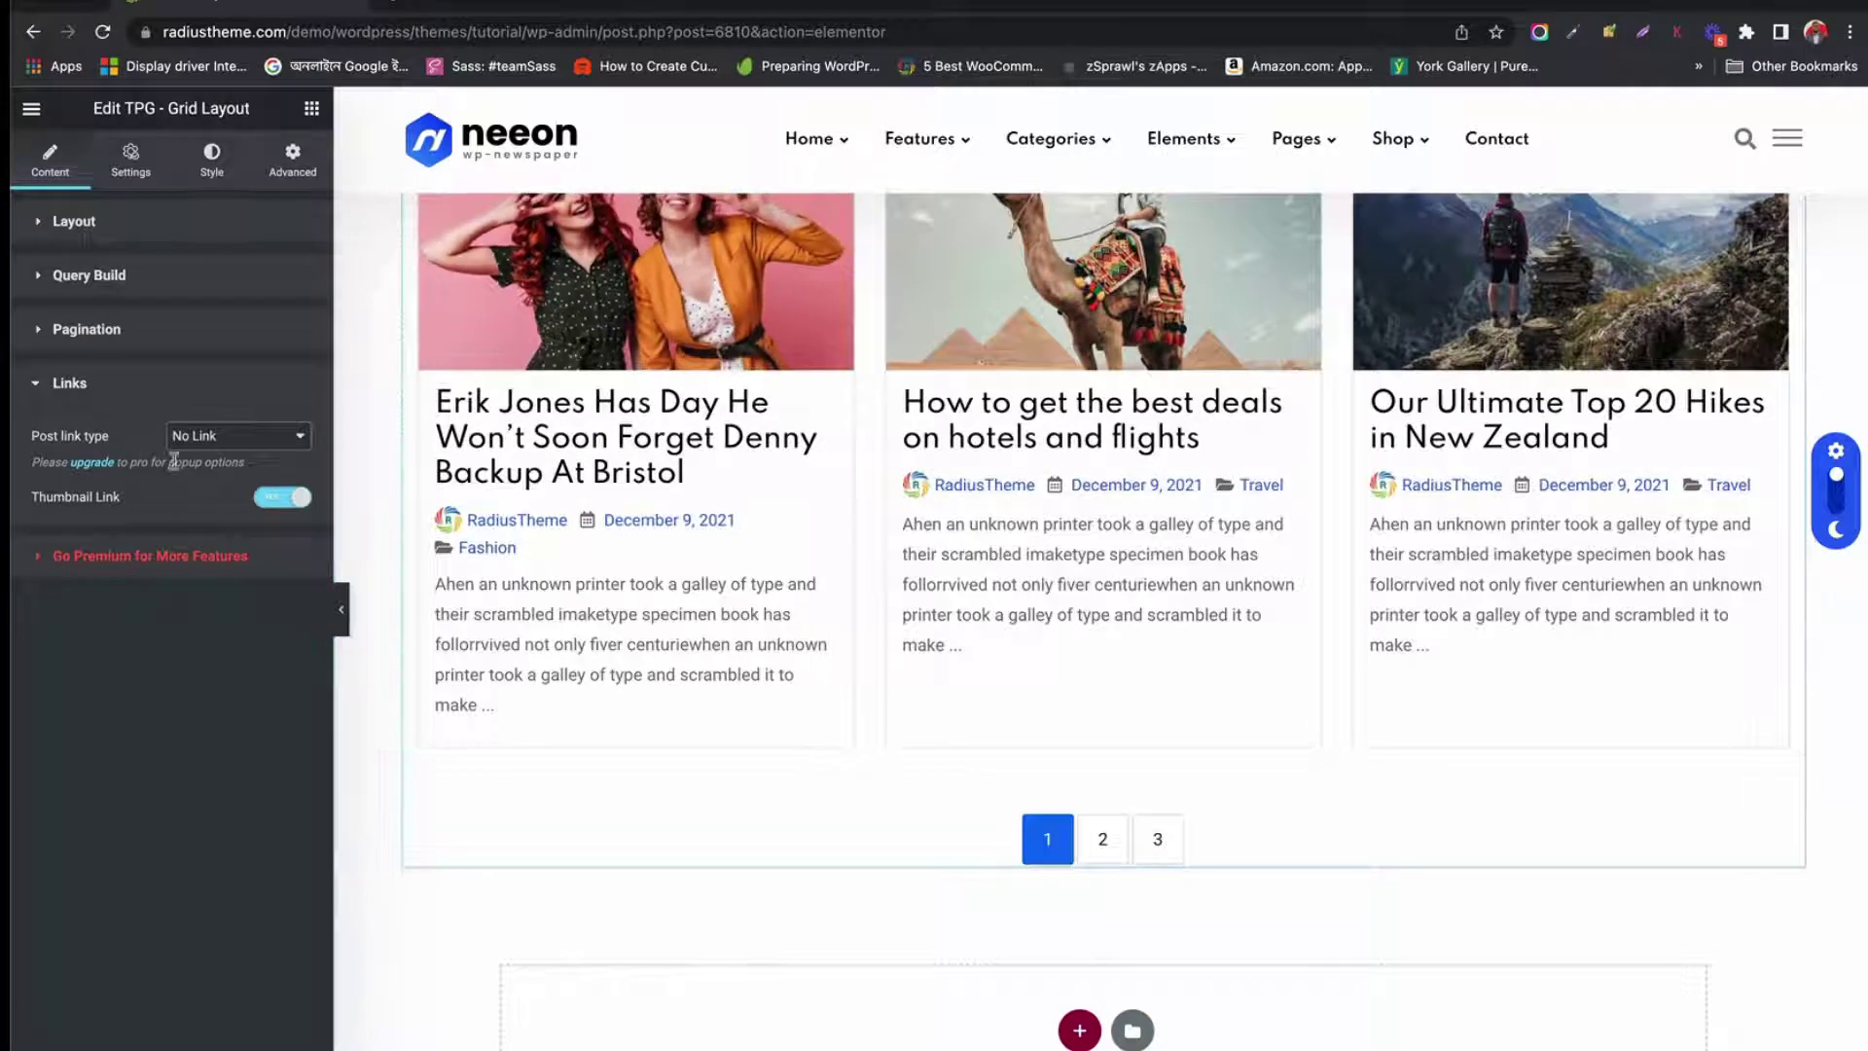
pyautogui.click(202, 435)
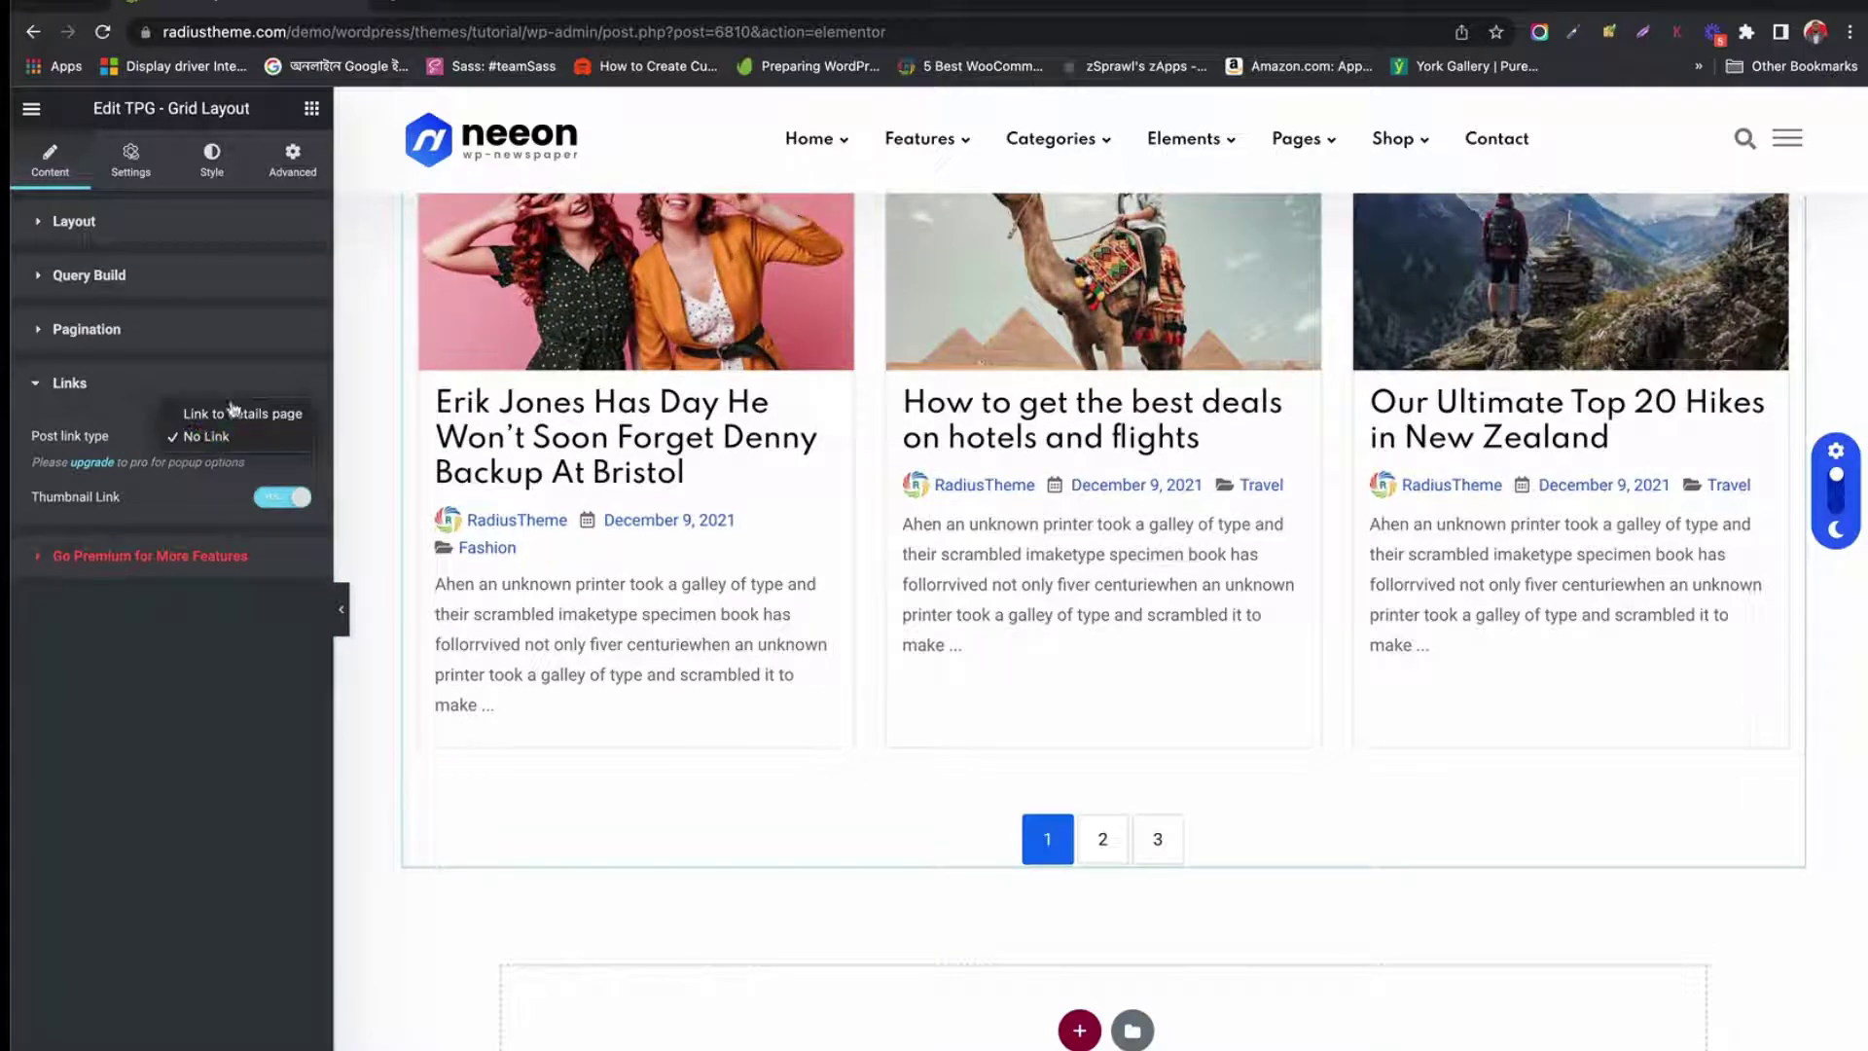
pyautogui.click(233, 413)
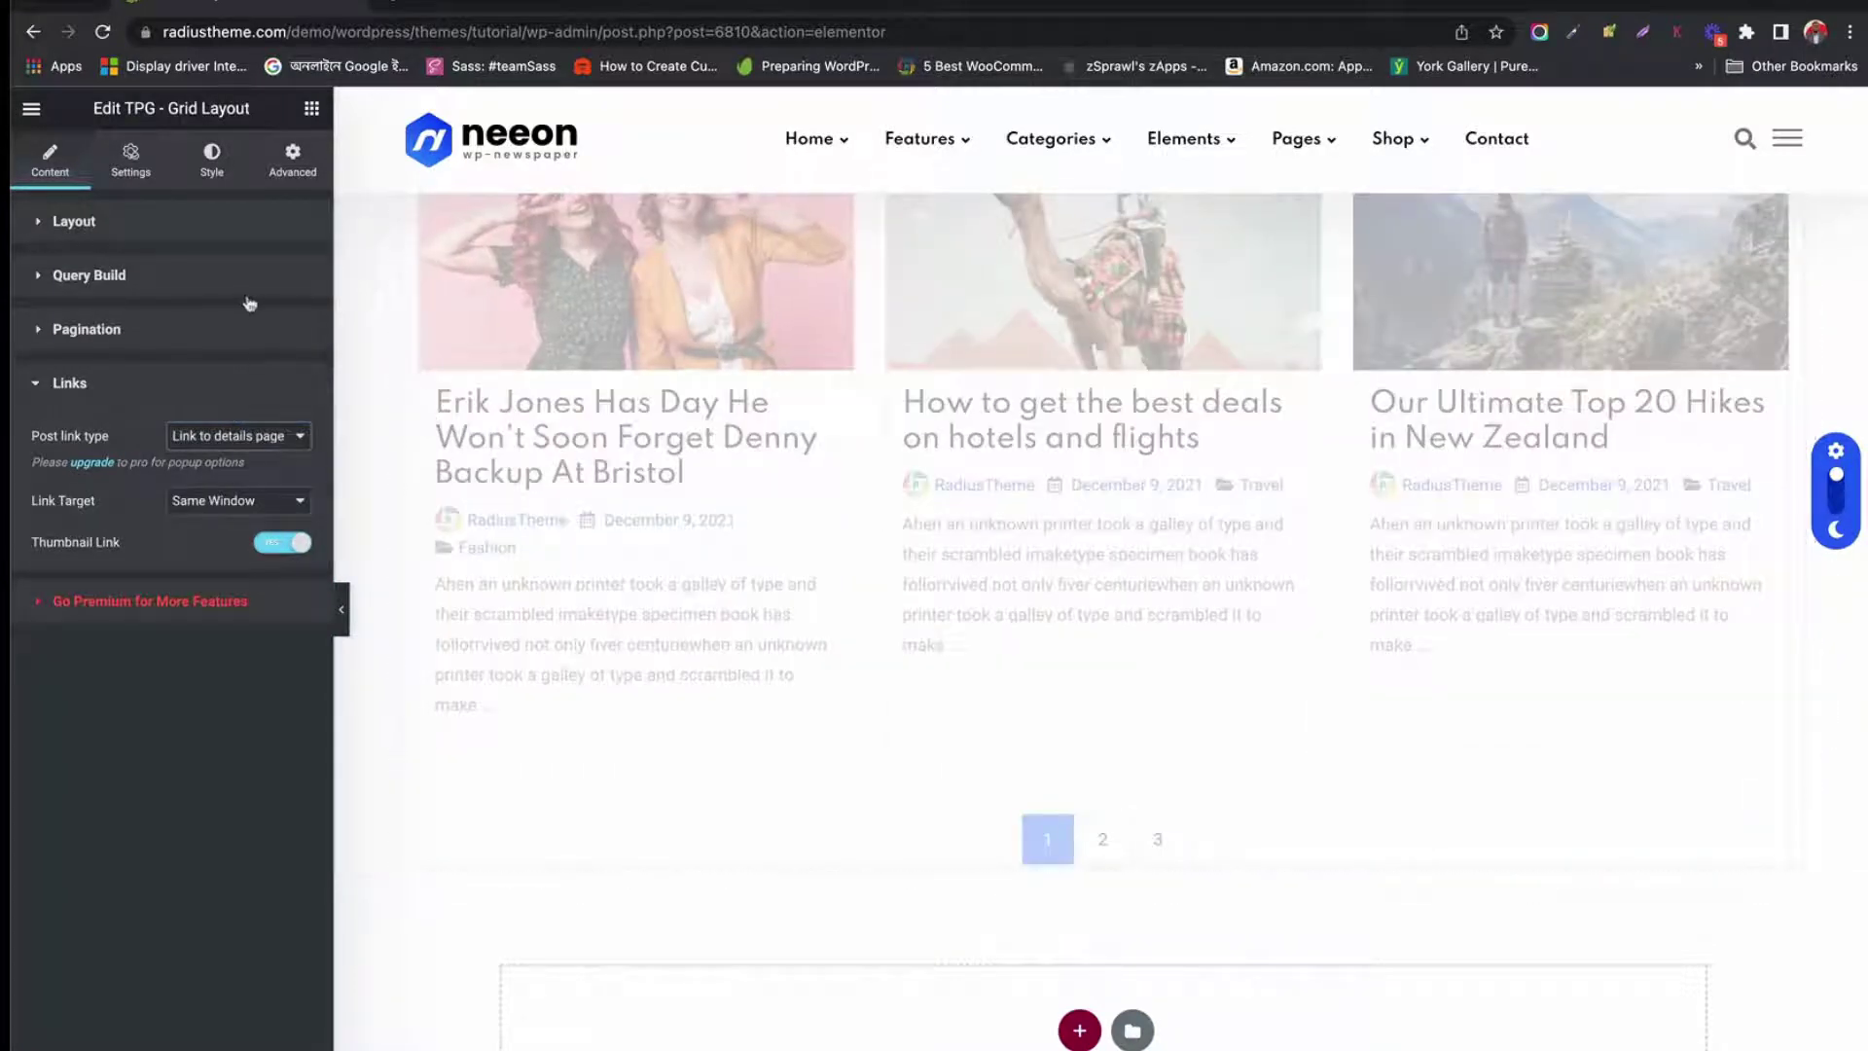
pyautogui.click(133, 160)
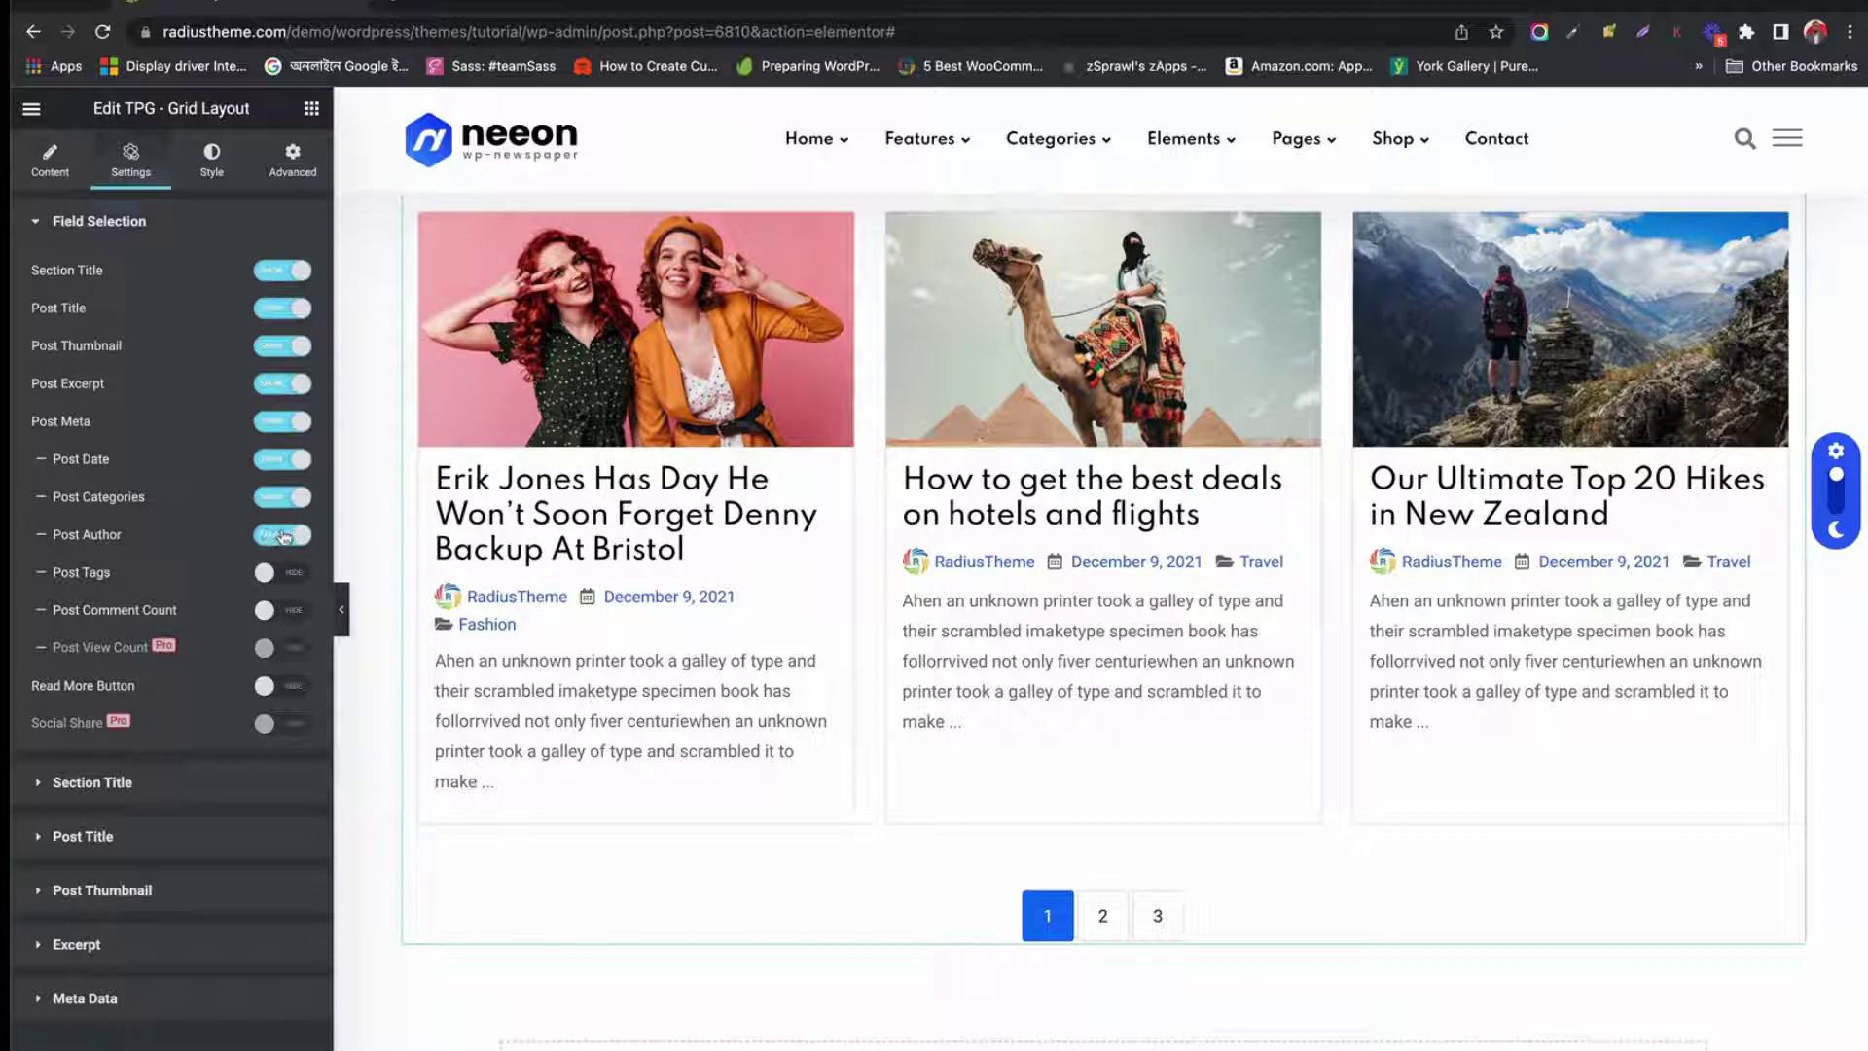
# Switch off Post Categories in Field Selection so cards drop their category labels
pyautogui.click(279, 501)
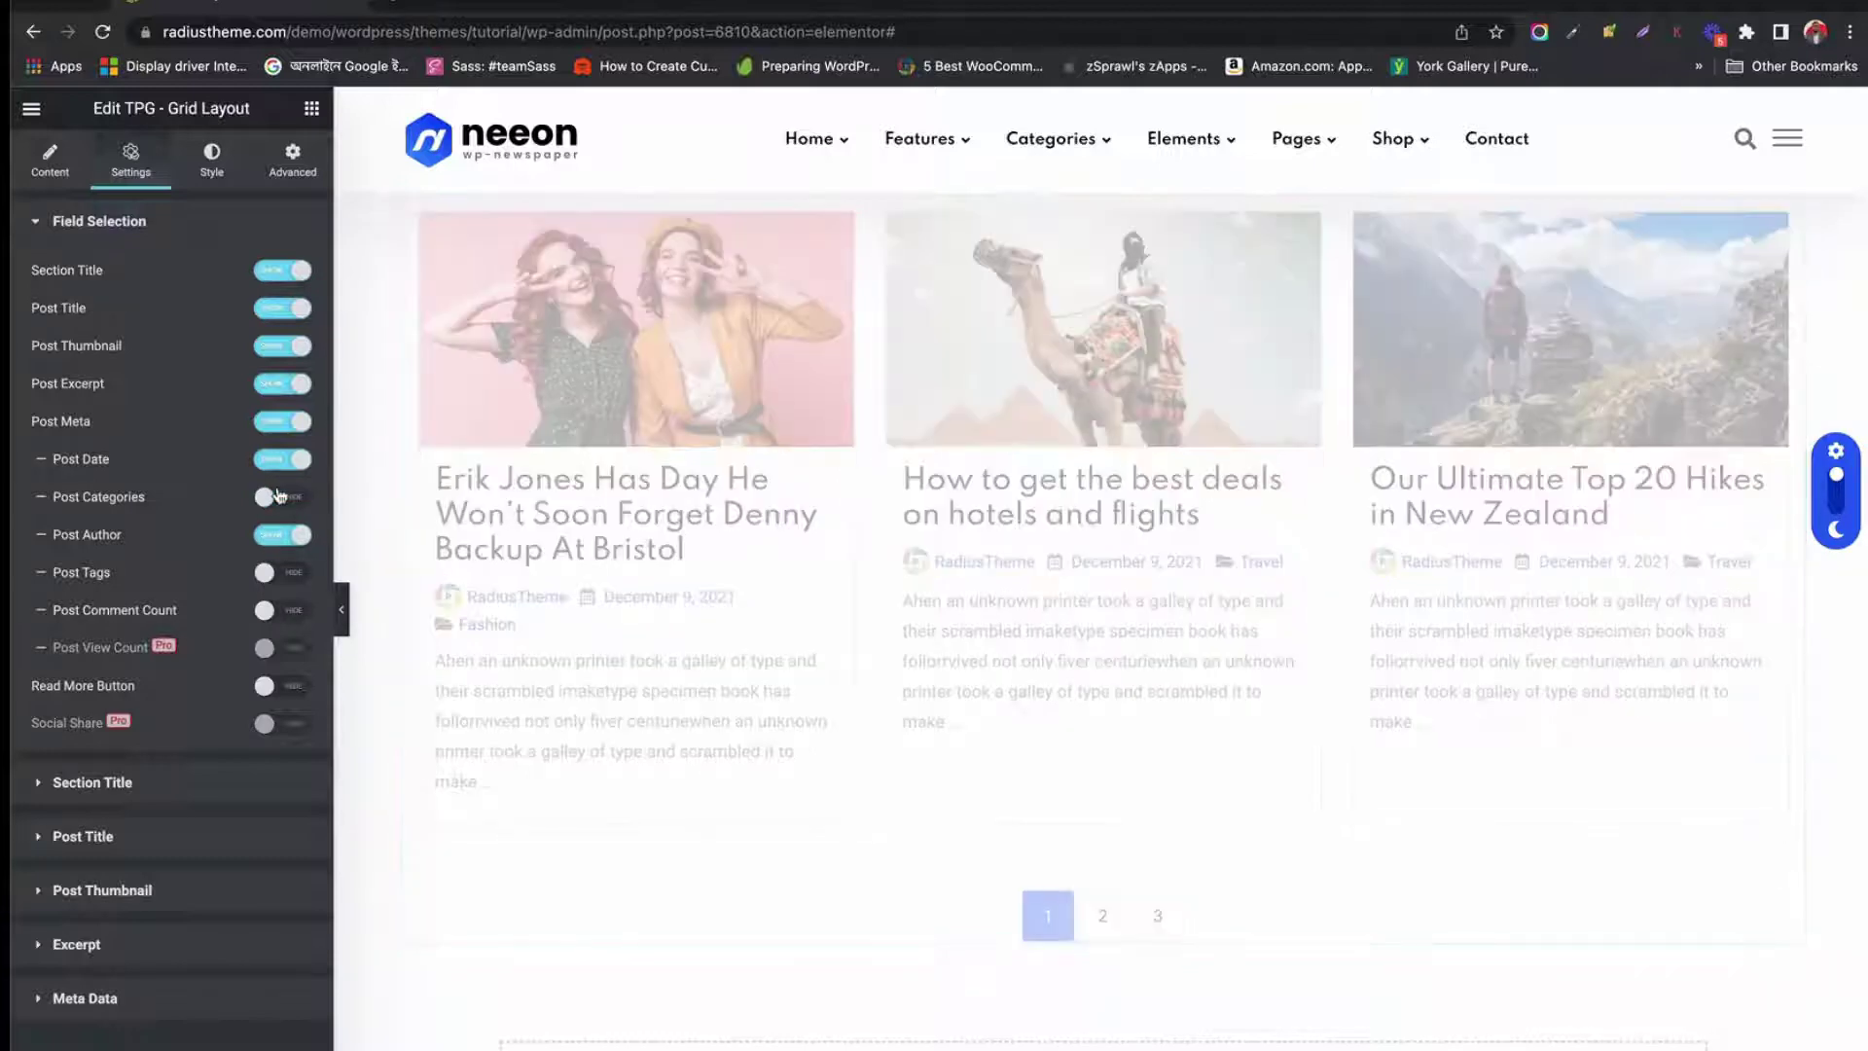
pyautogui.scroll(-2, 624, 516)
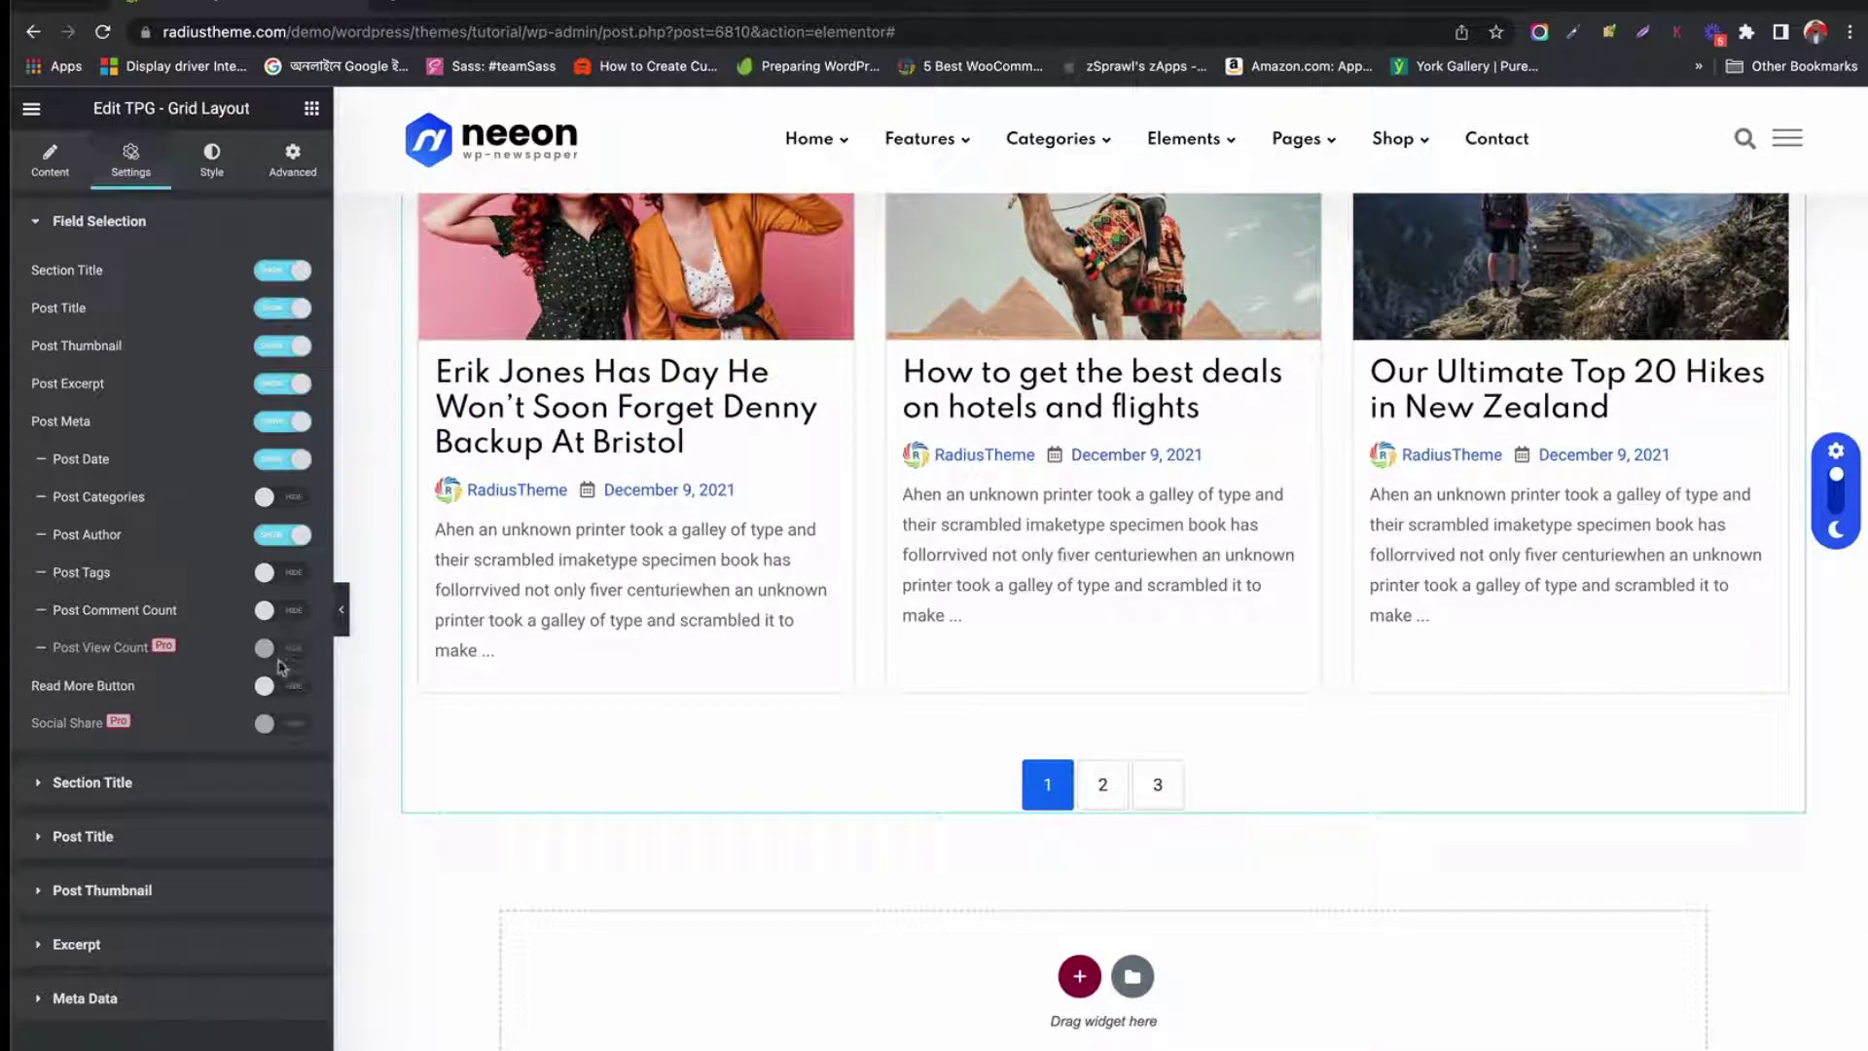
# Set the Section Title style to Style 2
pyautogui.click(97, 784)
pyautogui.scroll(12, 721, 547)
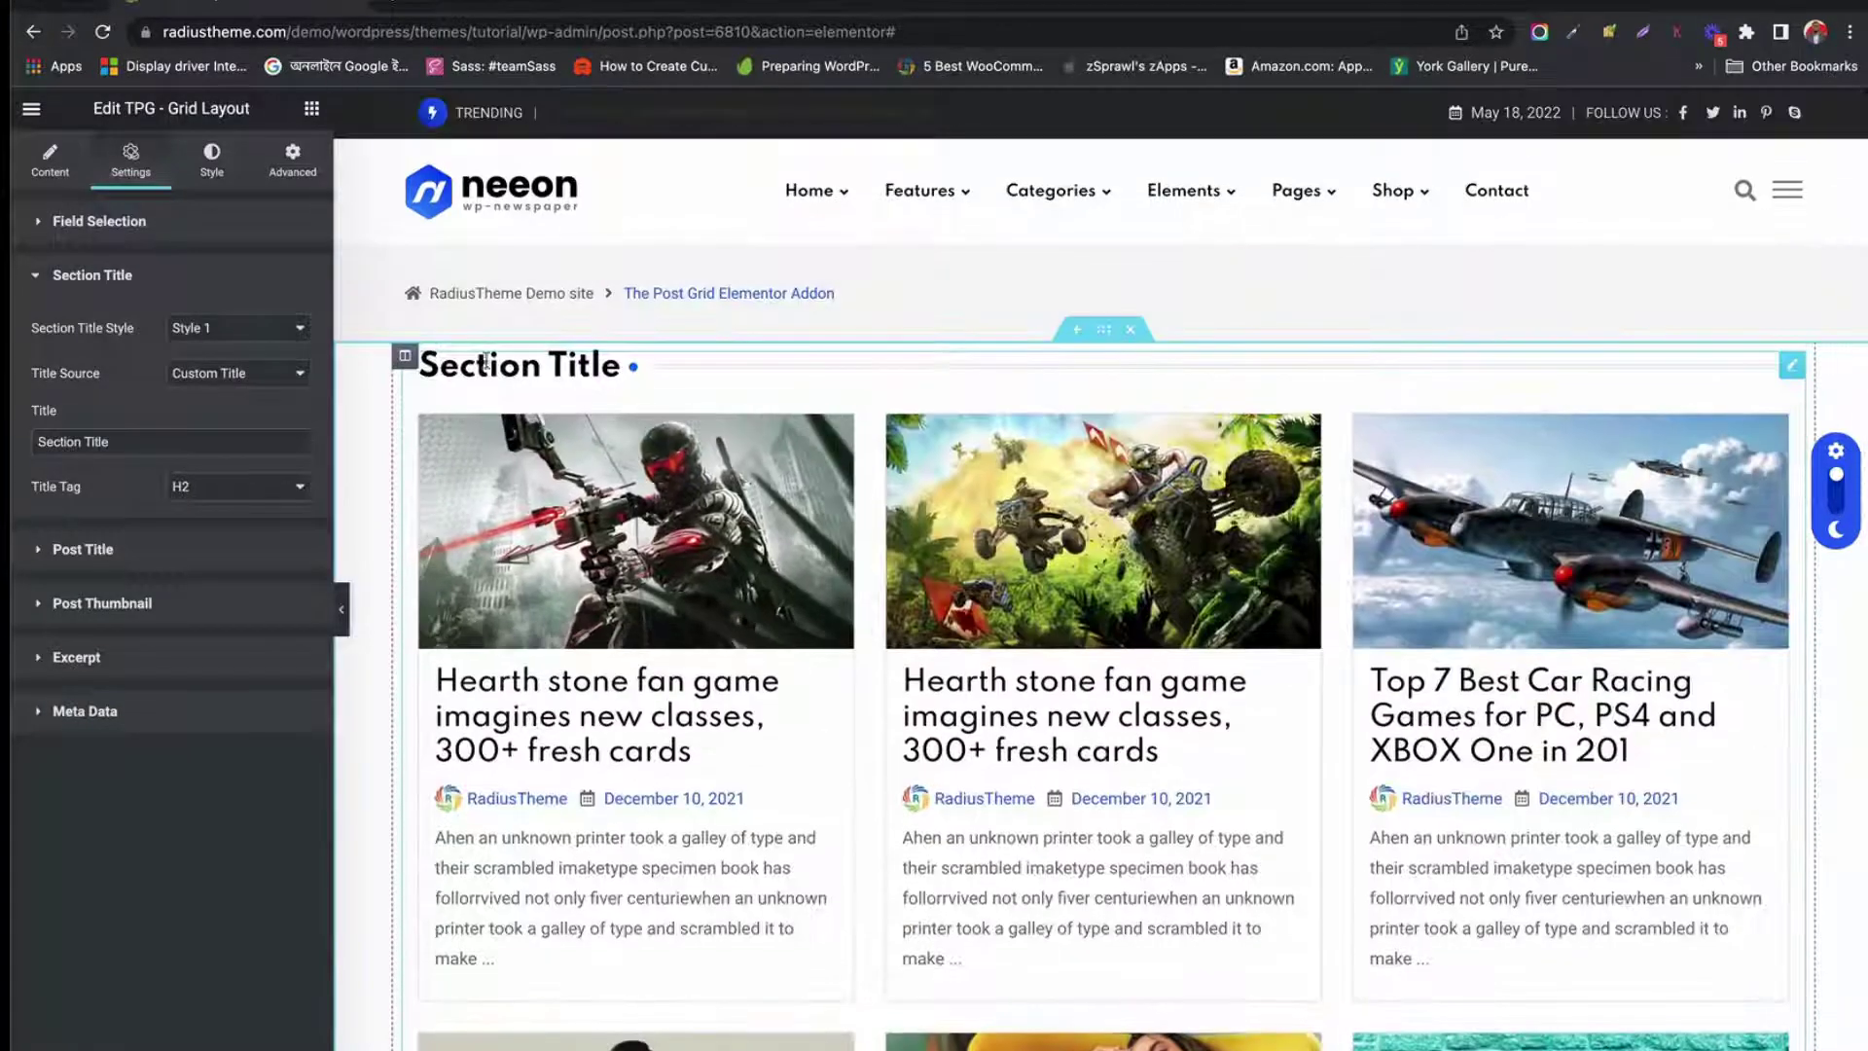
pyautogui.click(202, 345)
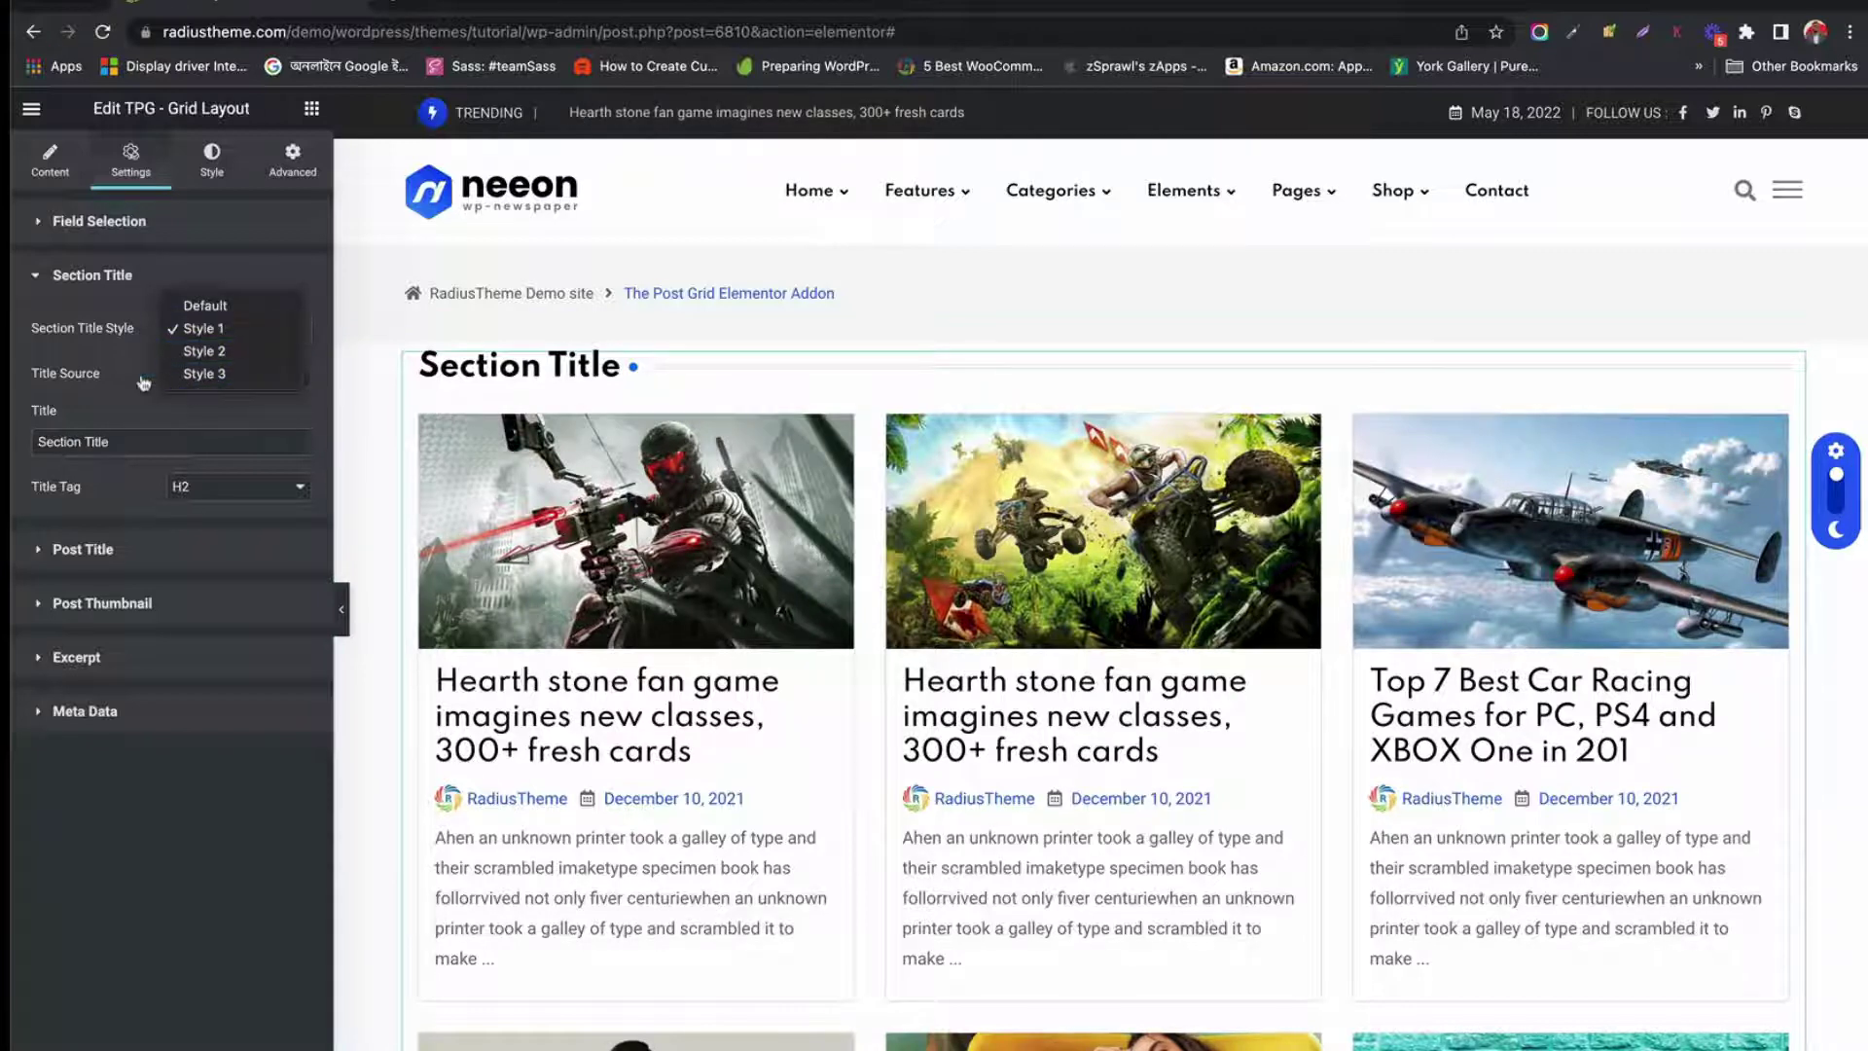
pyautogui.click(200, 352)
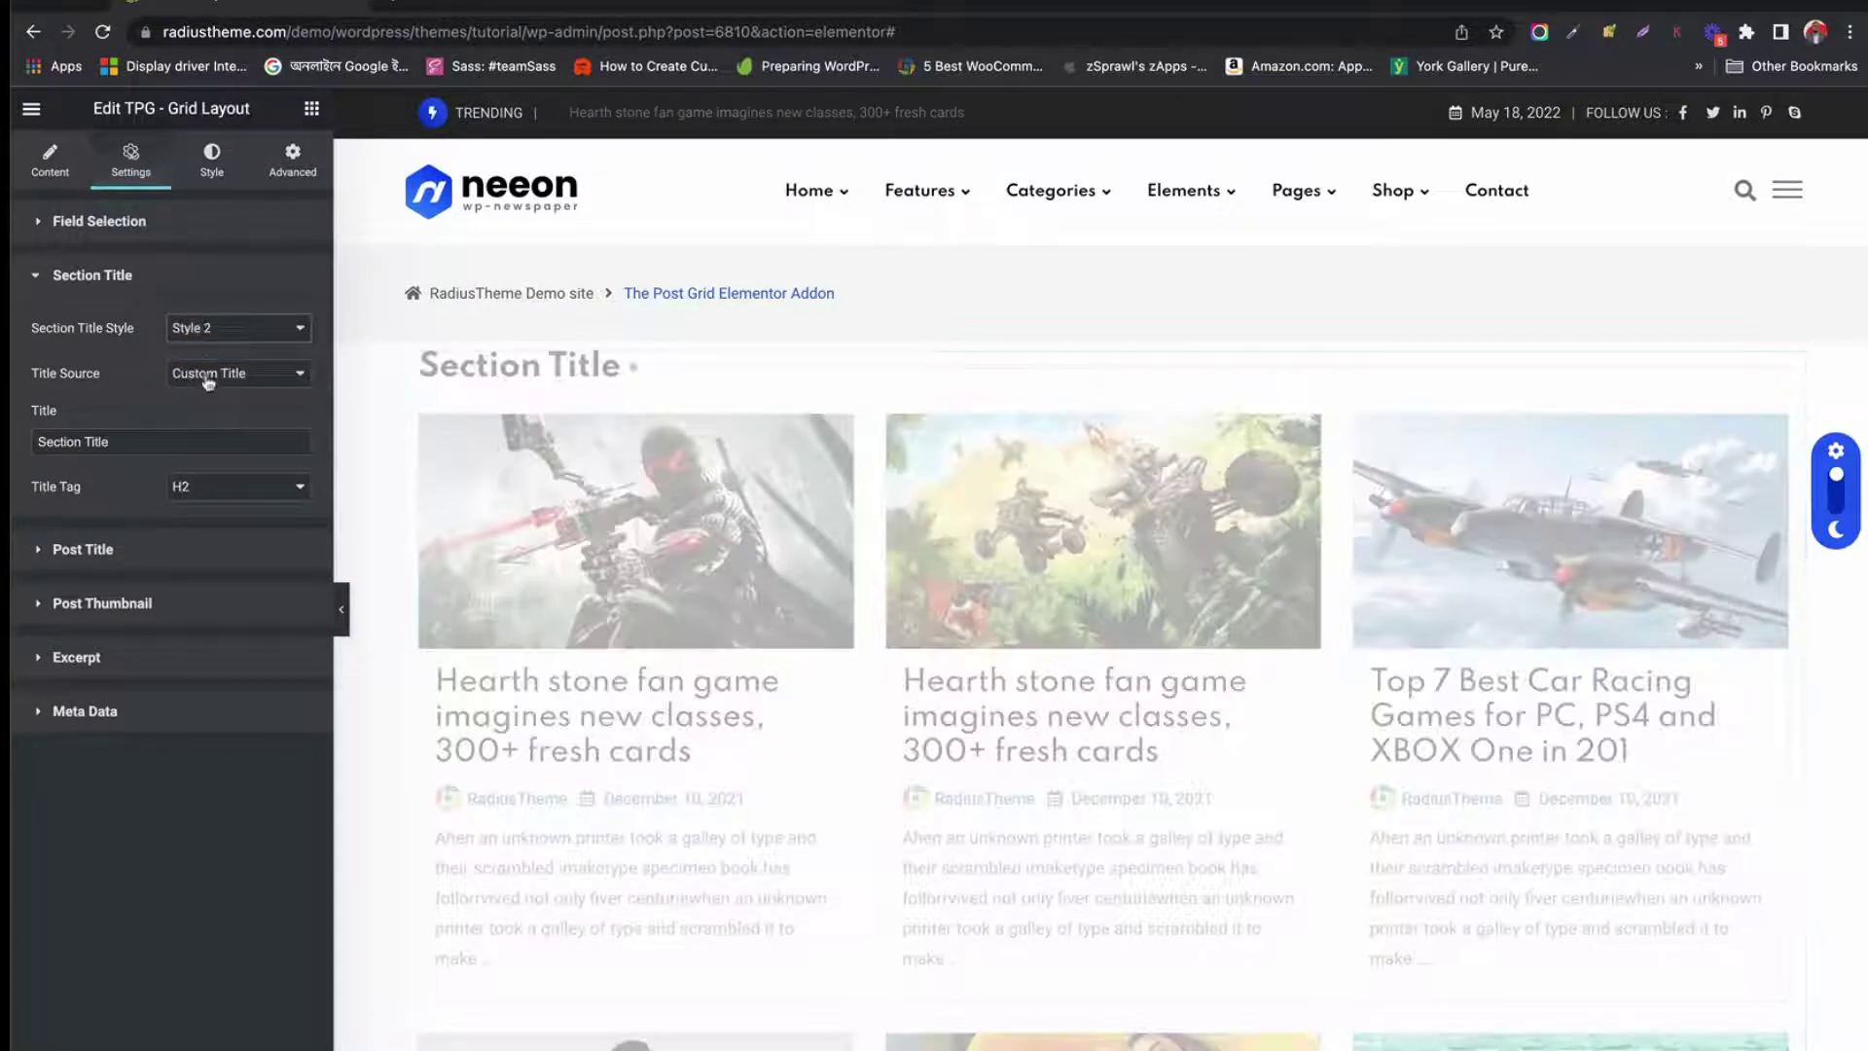
# Try Page Title as the heading source, then revert to Custom Title, keeping the H2 tag
pyautogui.click(233, 375)
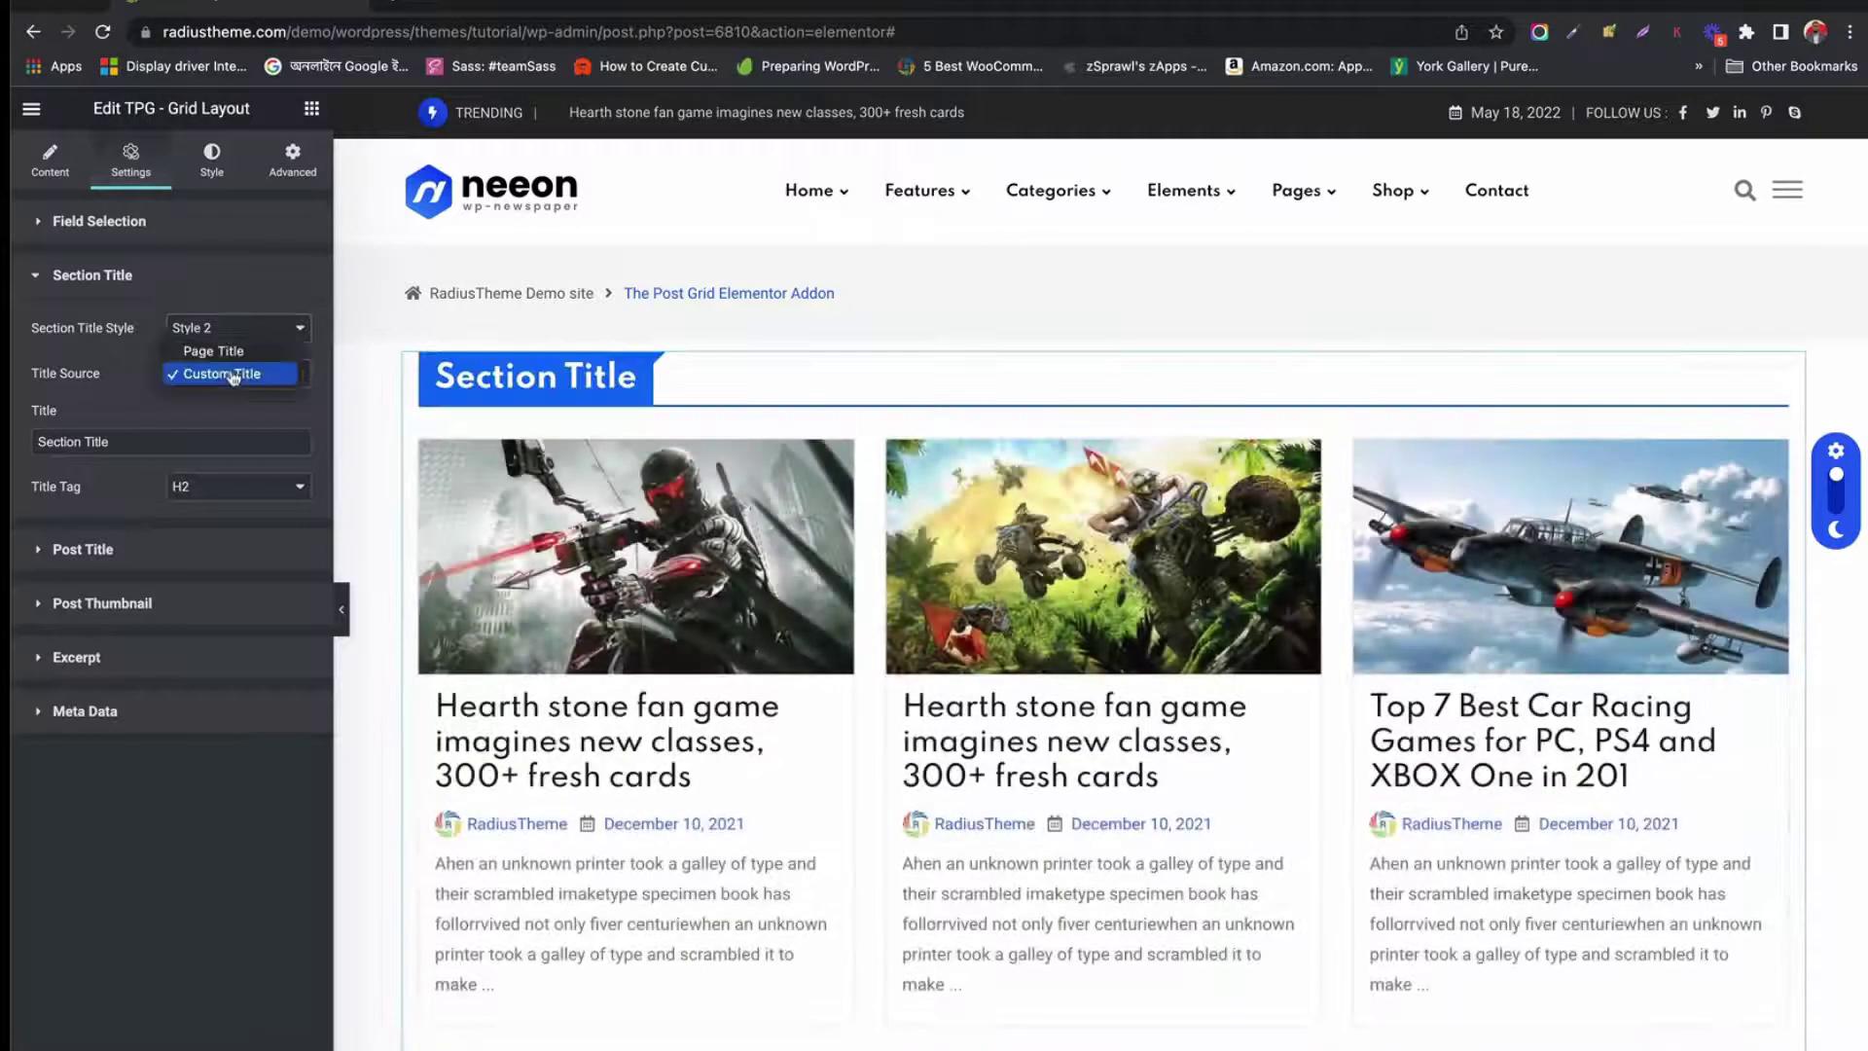
pyautogui.click(230, 356)
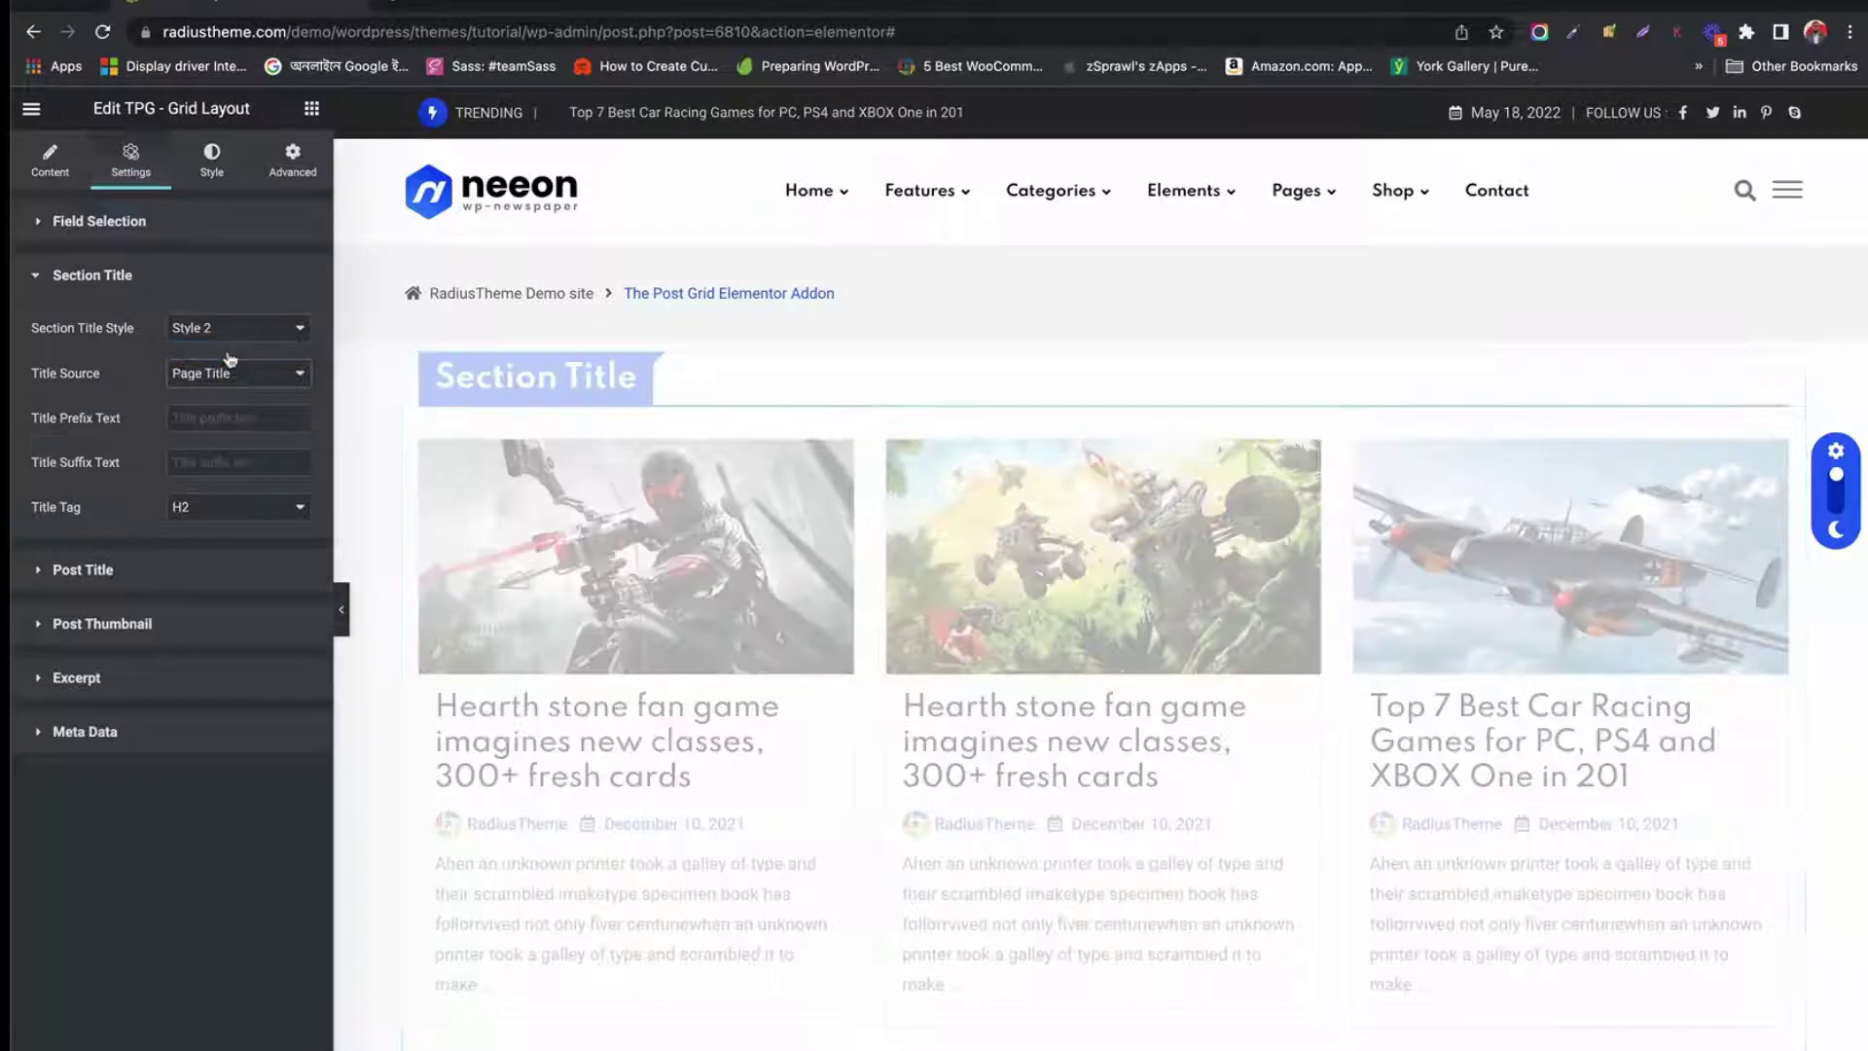
pyautogui.click(231, 361)
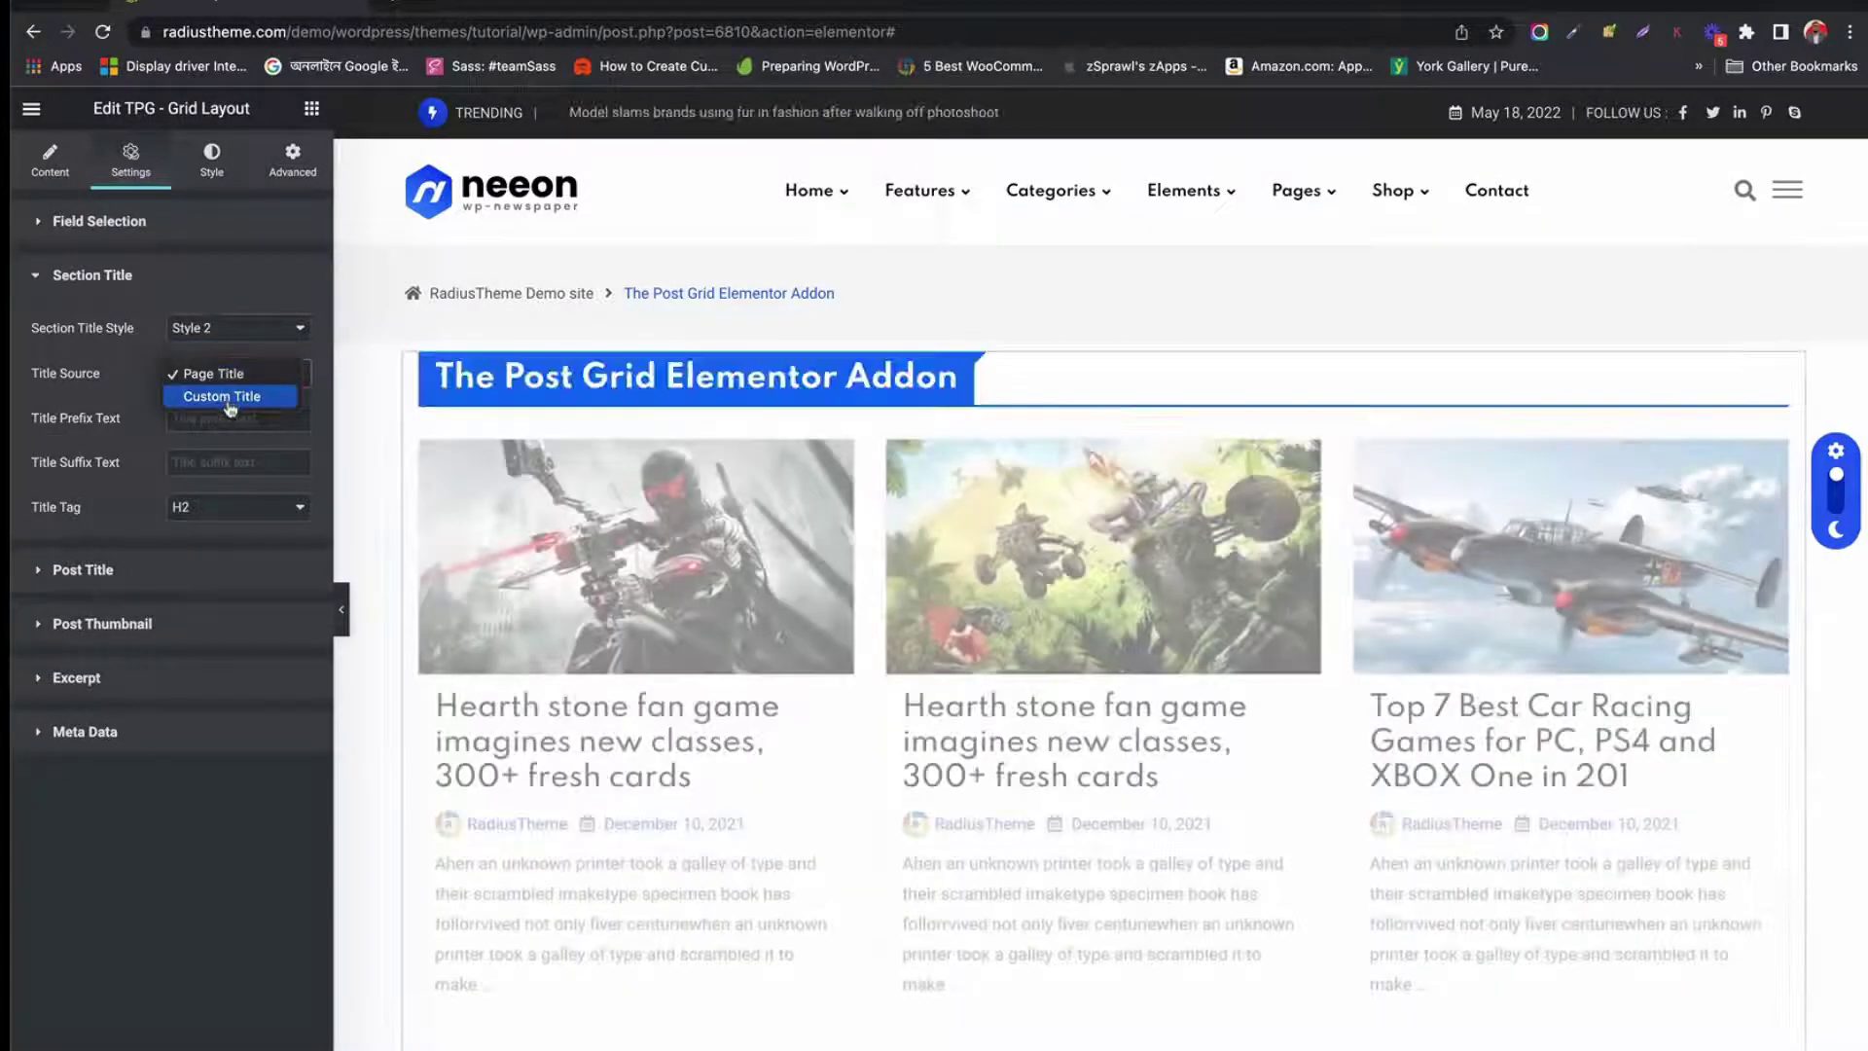
pyautogui.click(230, 397)
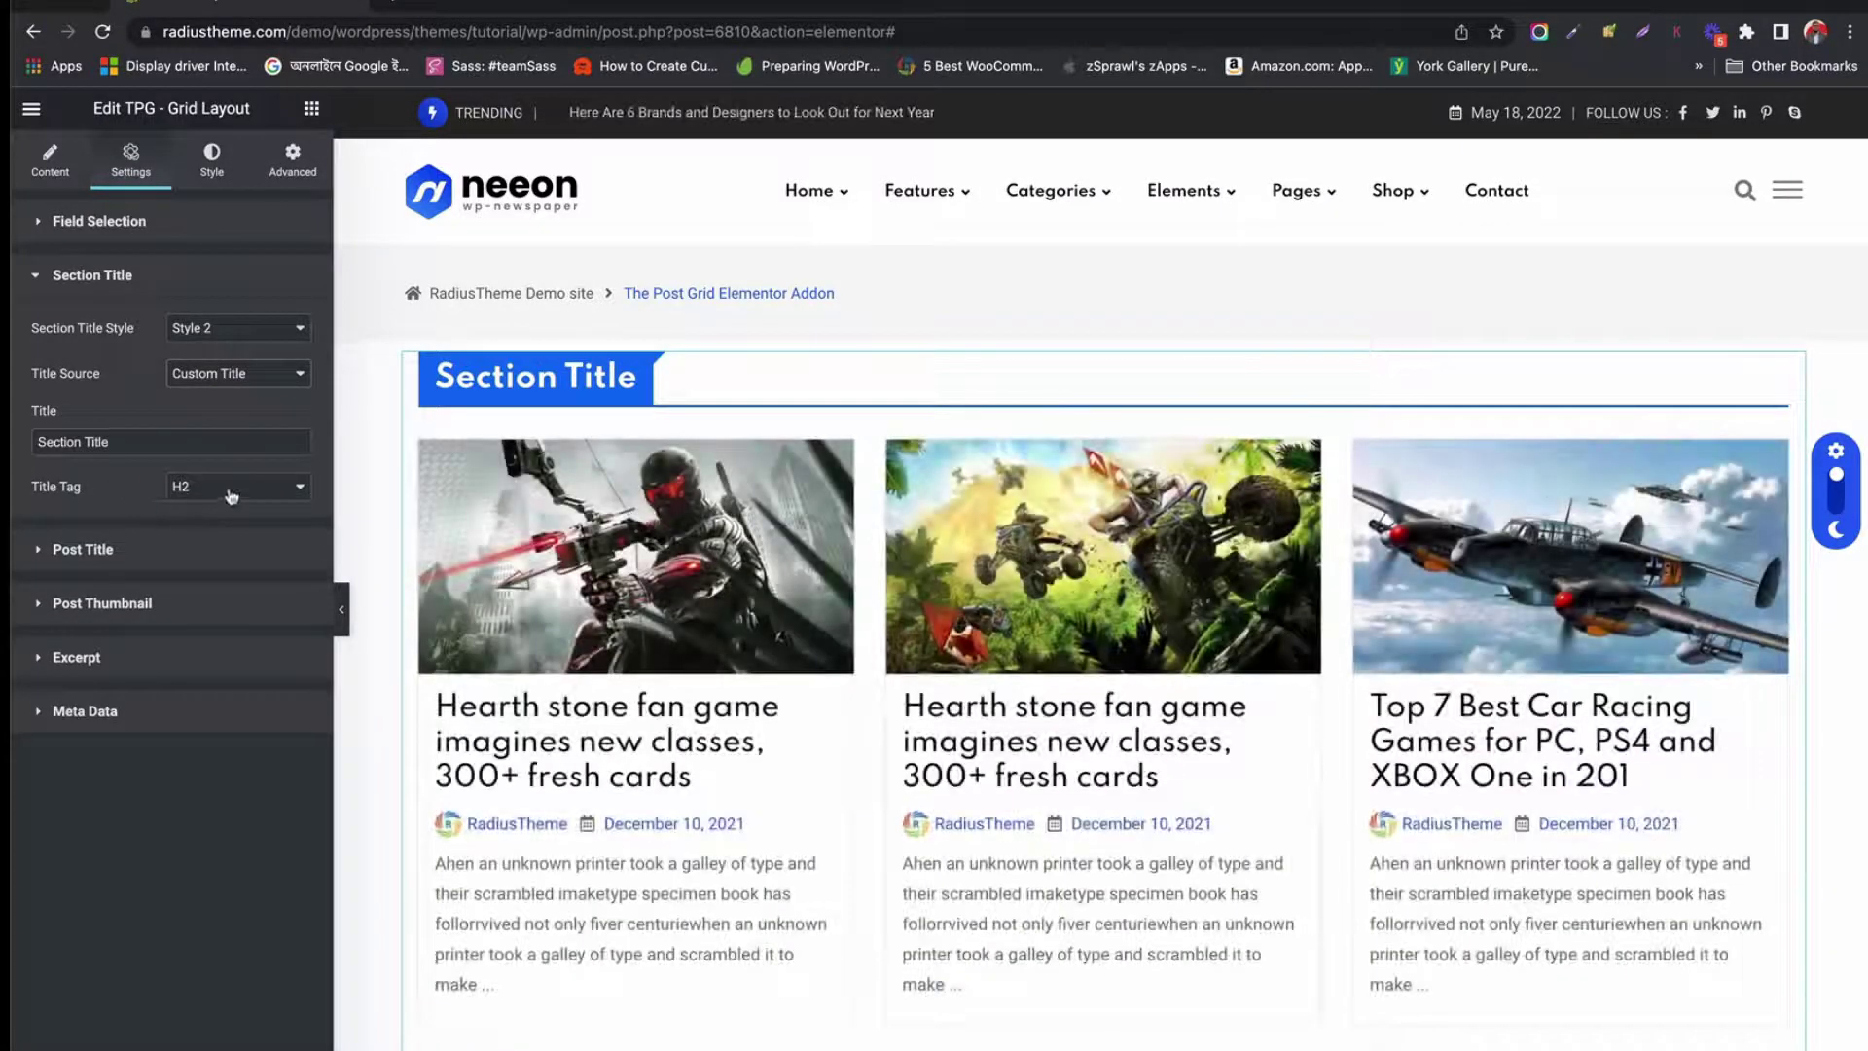
pyautogui.click(231, 496)
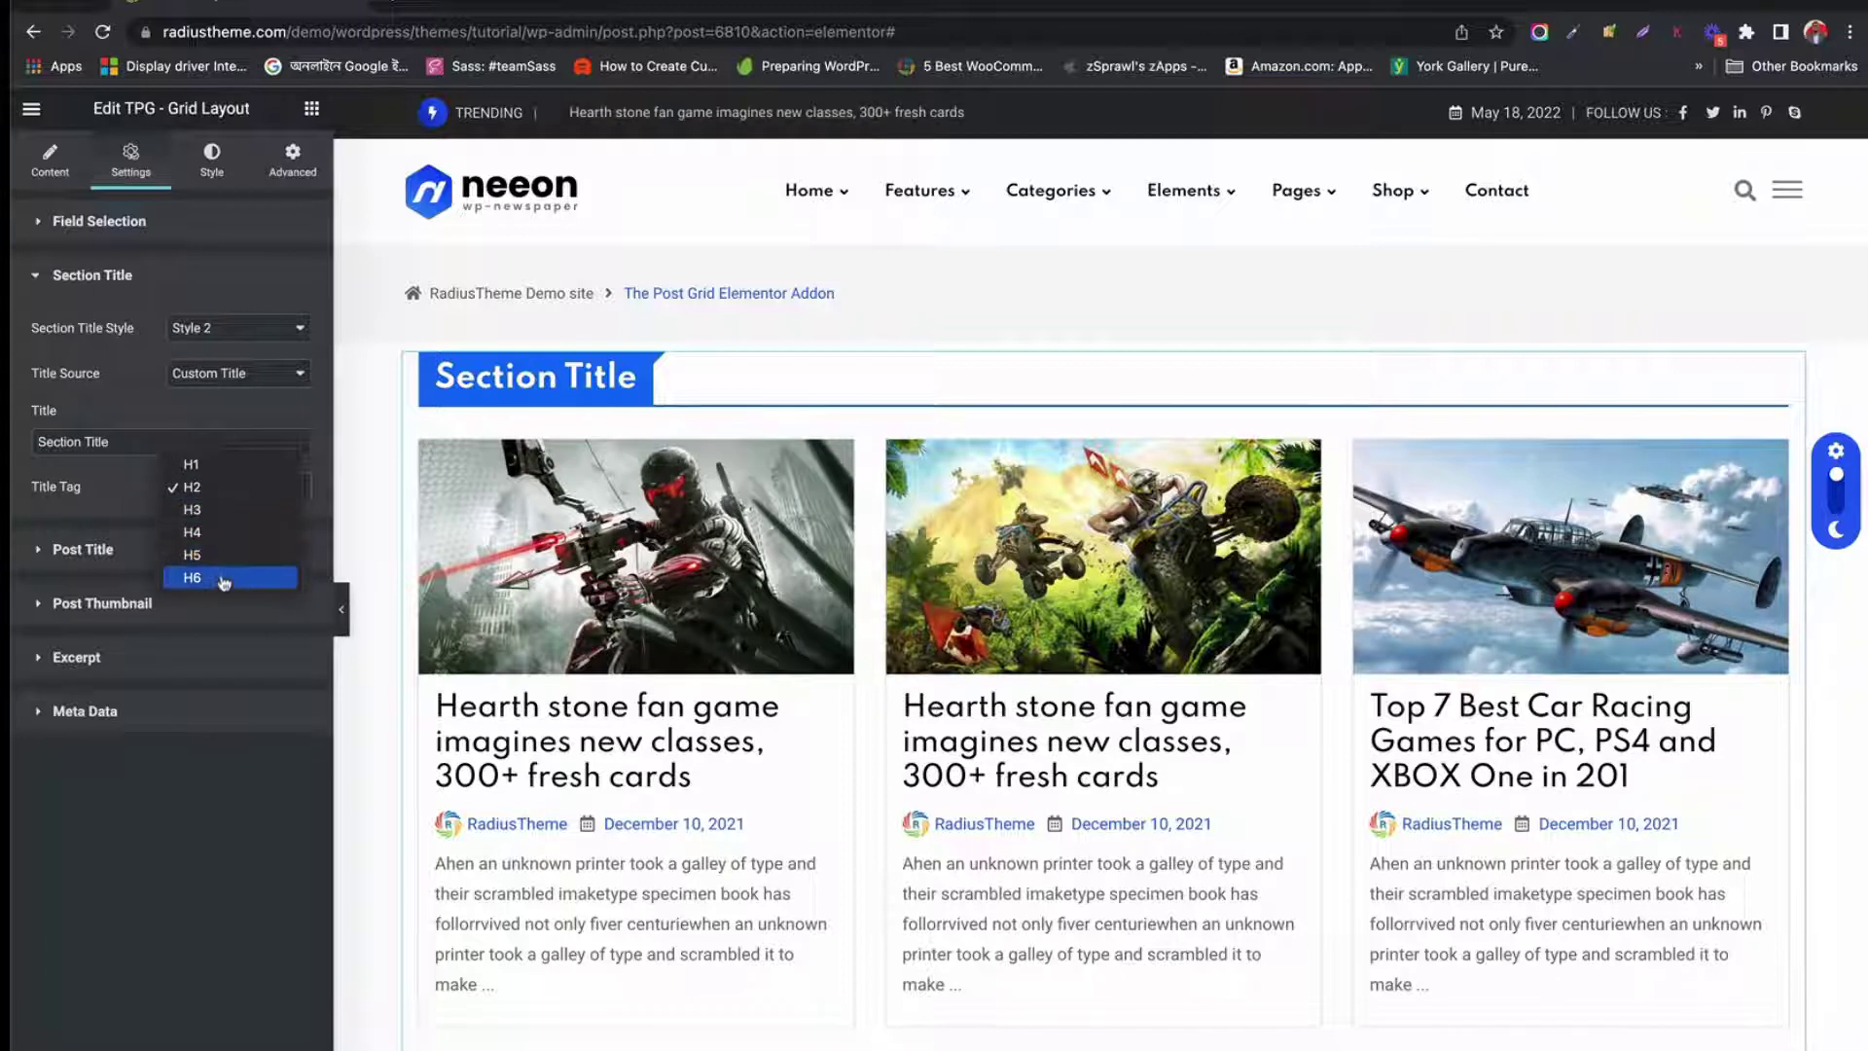
pyautogui.click(127, 506)
# Keep post titles at H3, show them in 2 lines, and enable Title Hover Underline
pyautogui.click(137, 562)
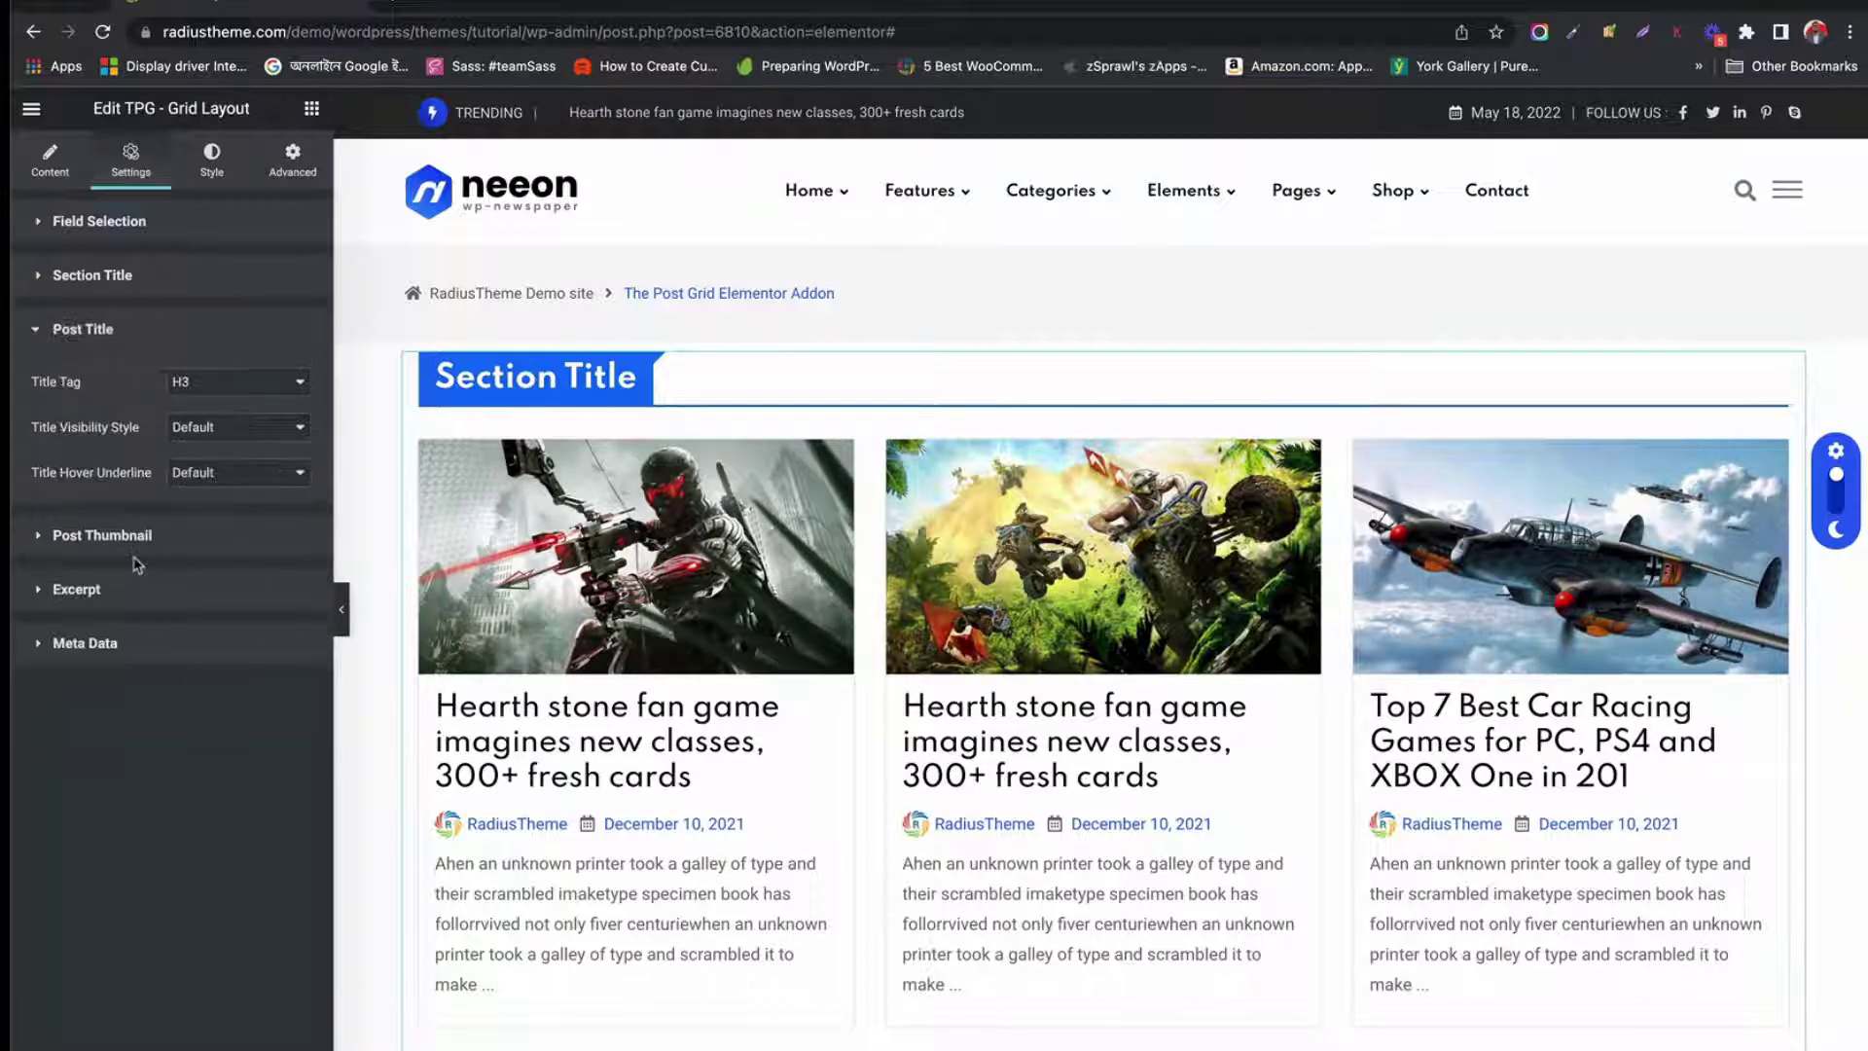
pyautogui.click(229, 387)
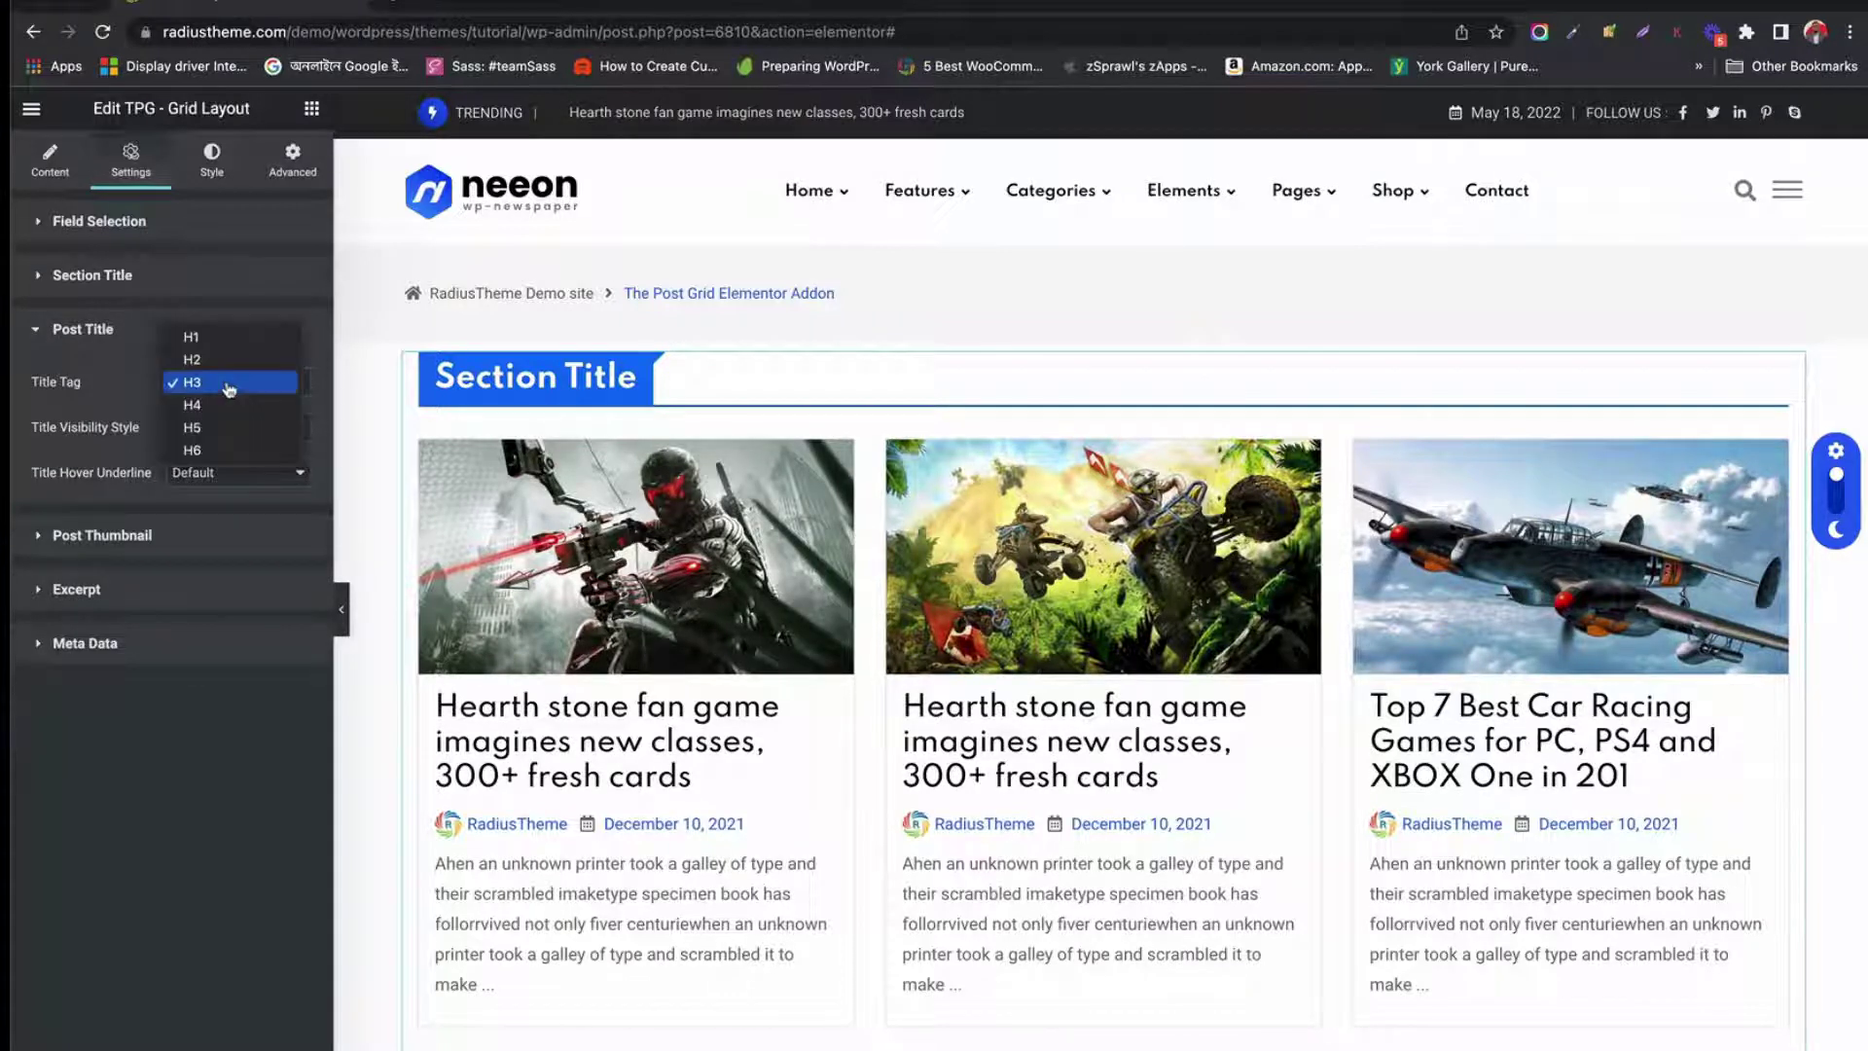
pyautogui.click(229, 387)
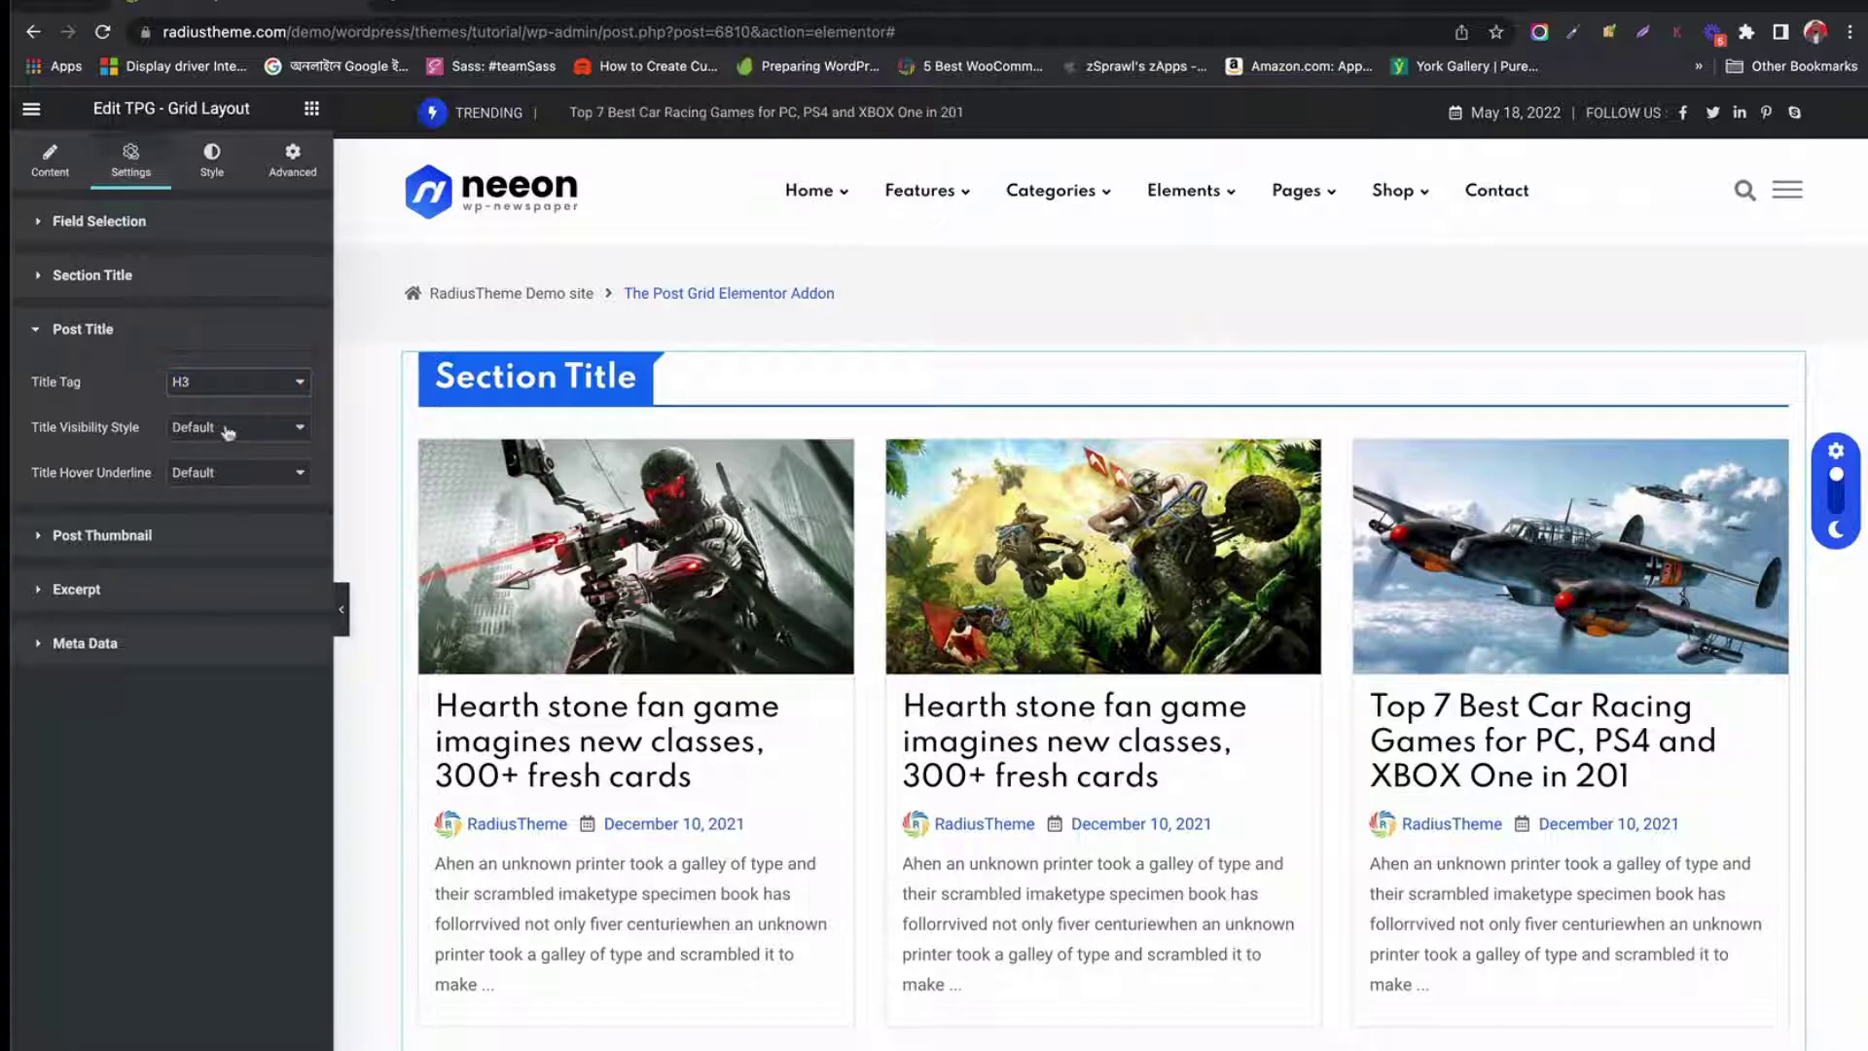
pyautogui.scroll(-1, 603, 642)
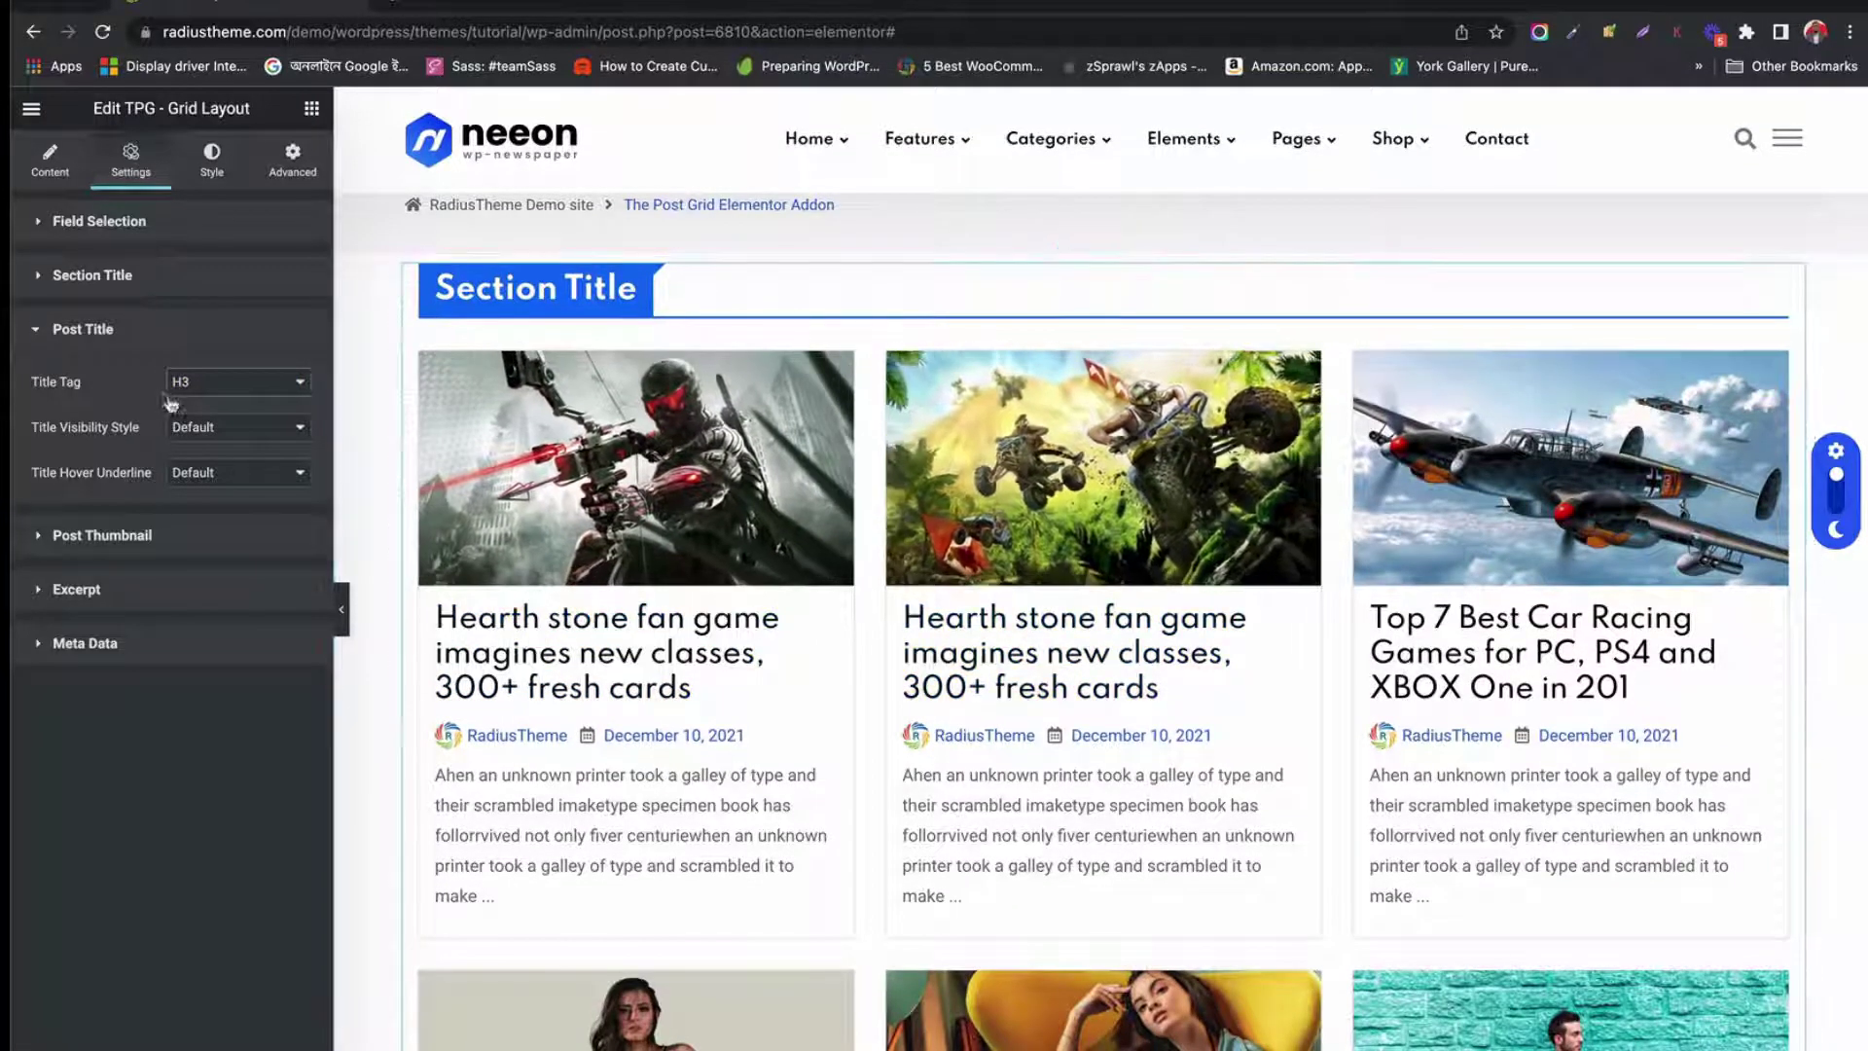
pyautogui.click(203, 429)
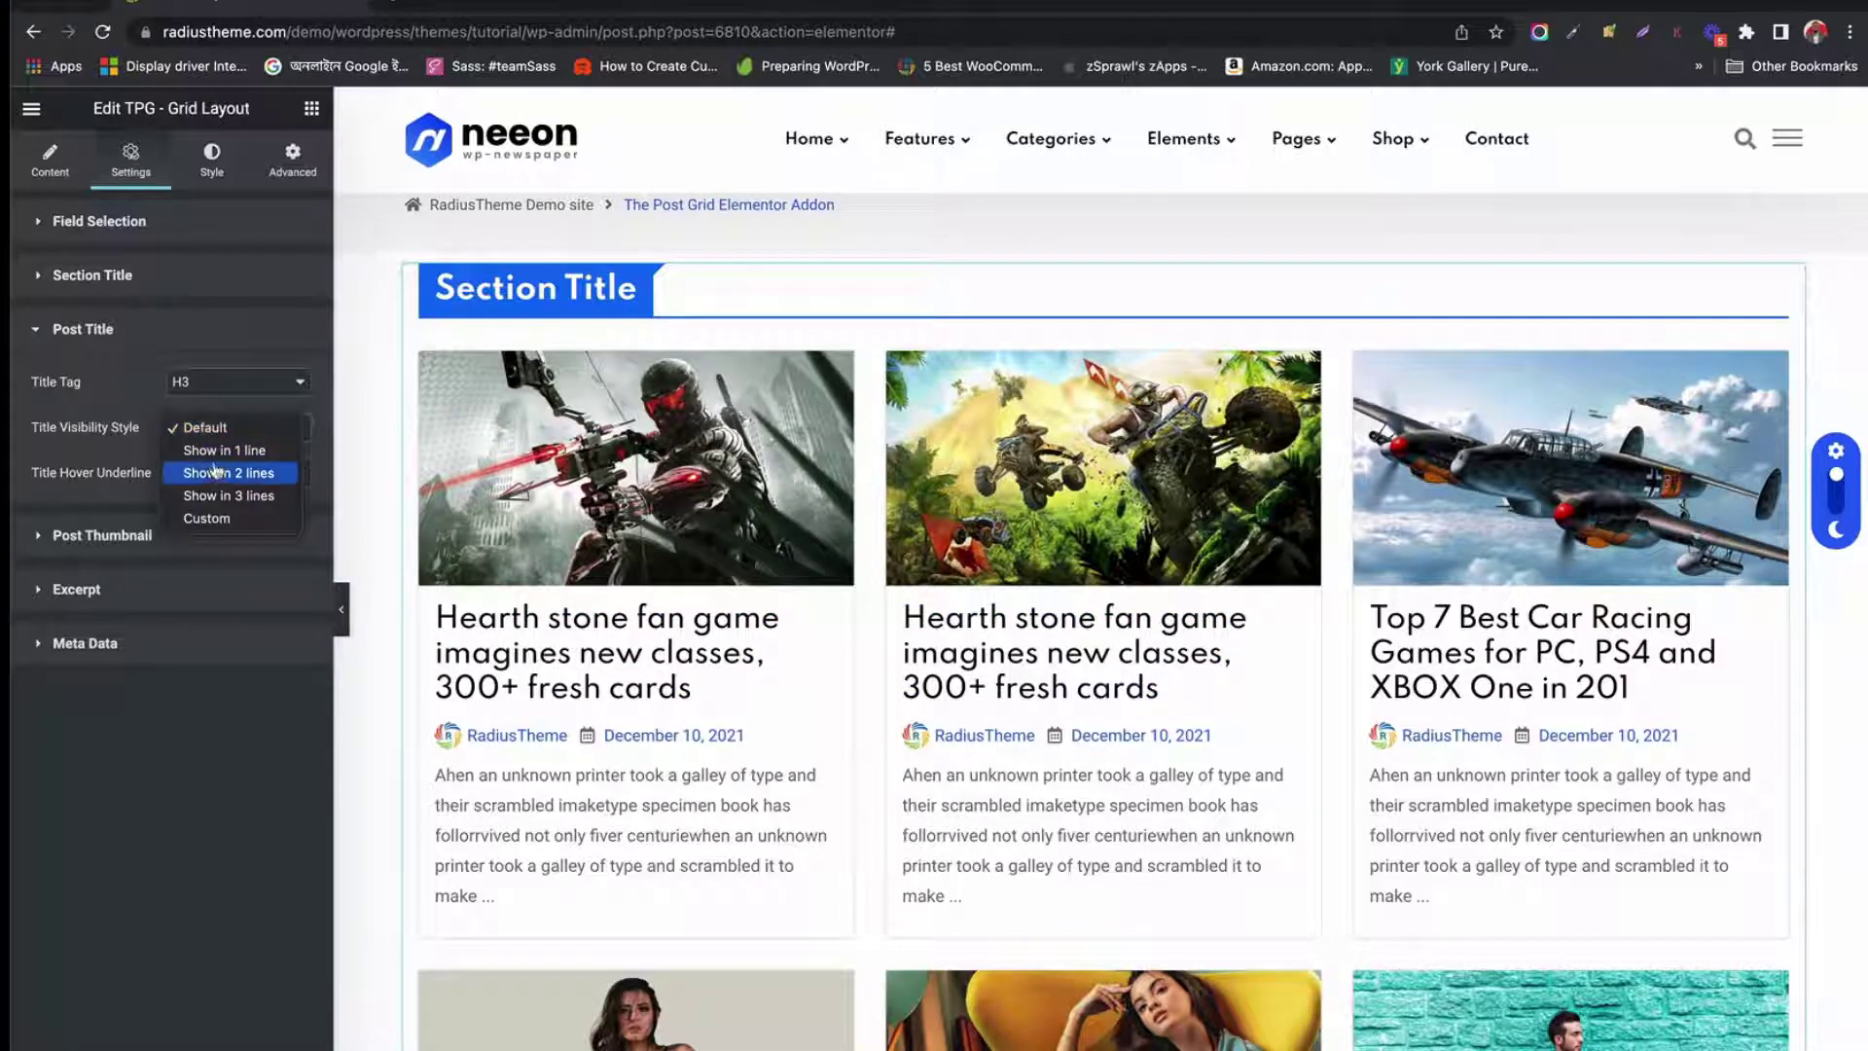
pyautogui.click(219, 474)
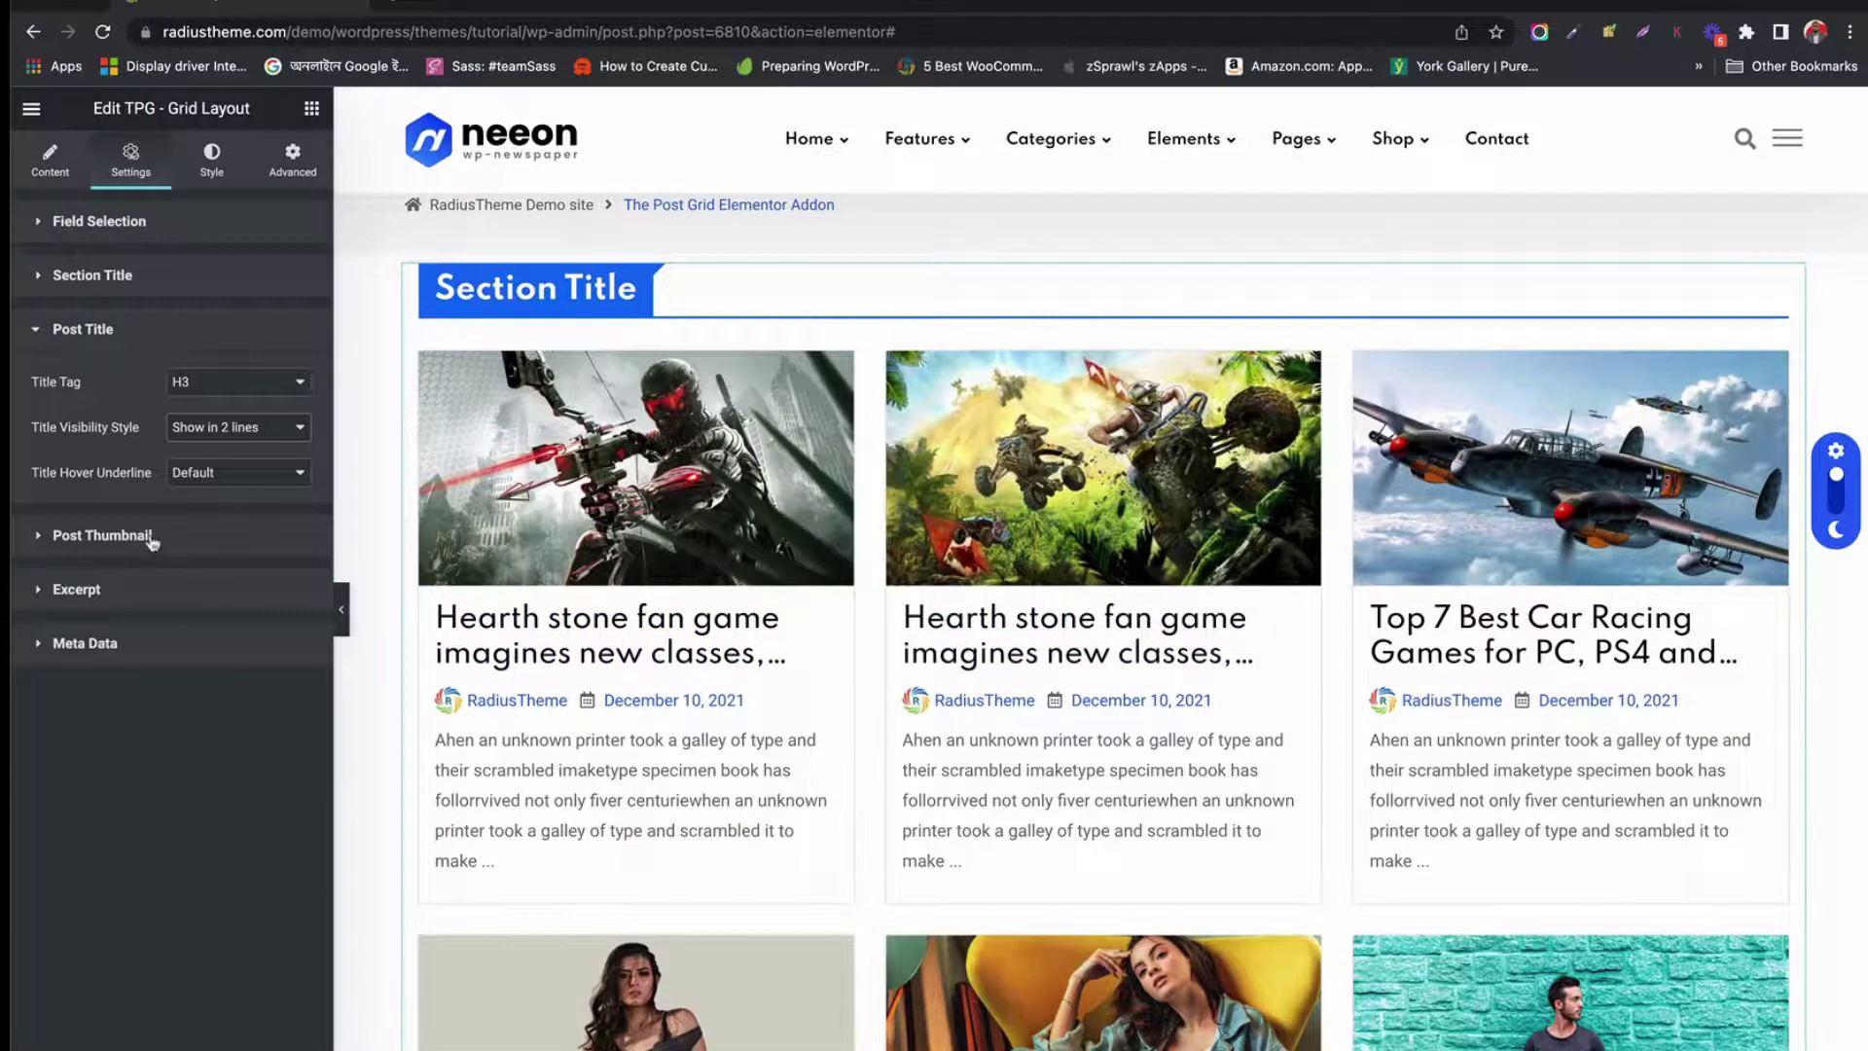
pyautogui.click(206, 479)
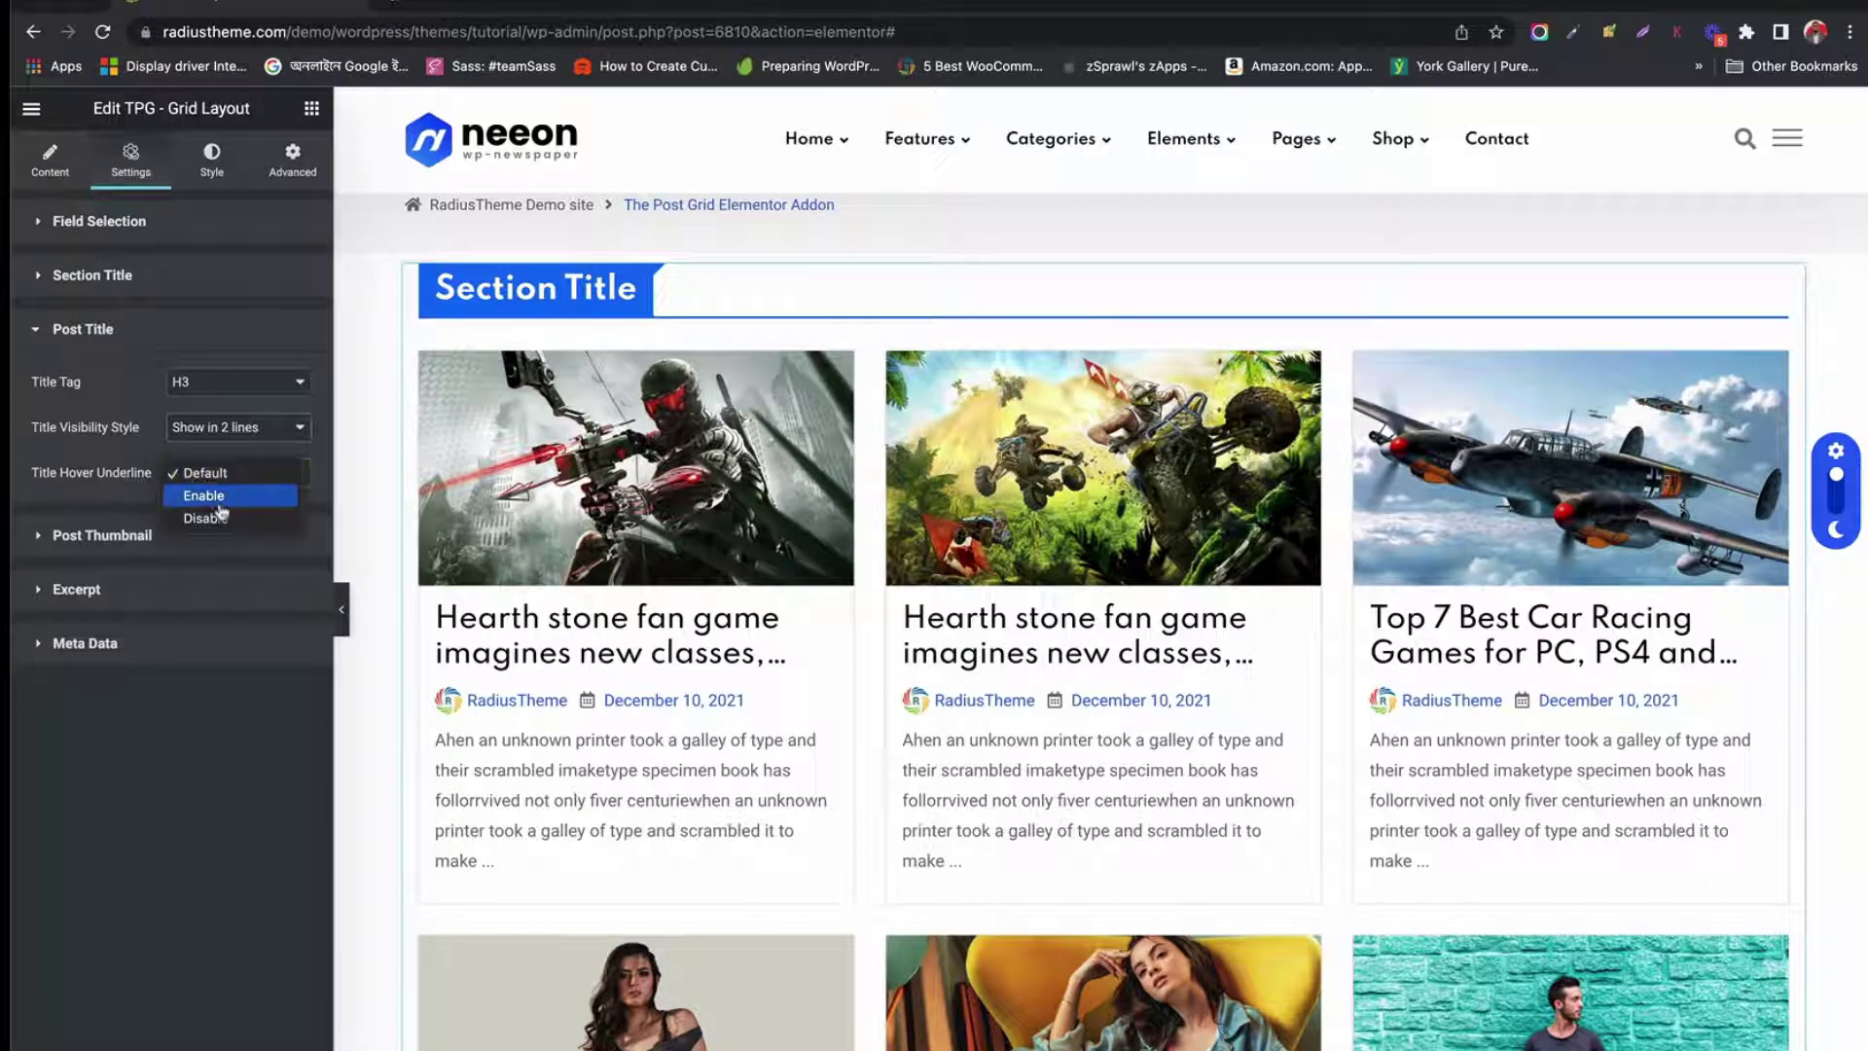
pyautogui.click(205, 495)
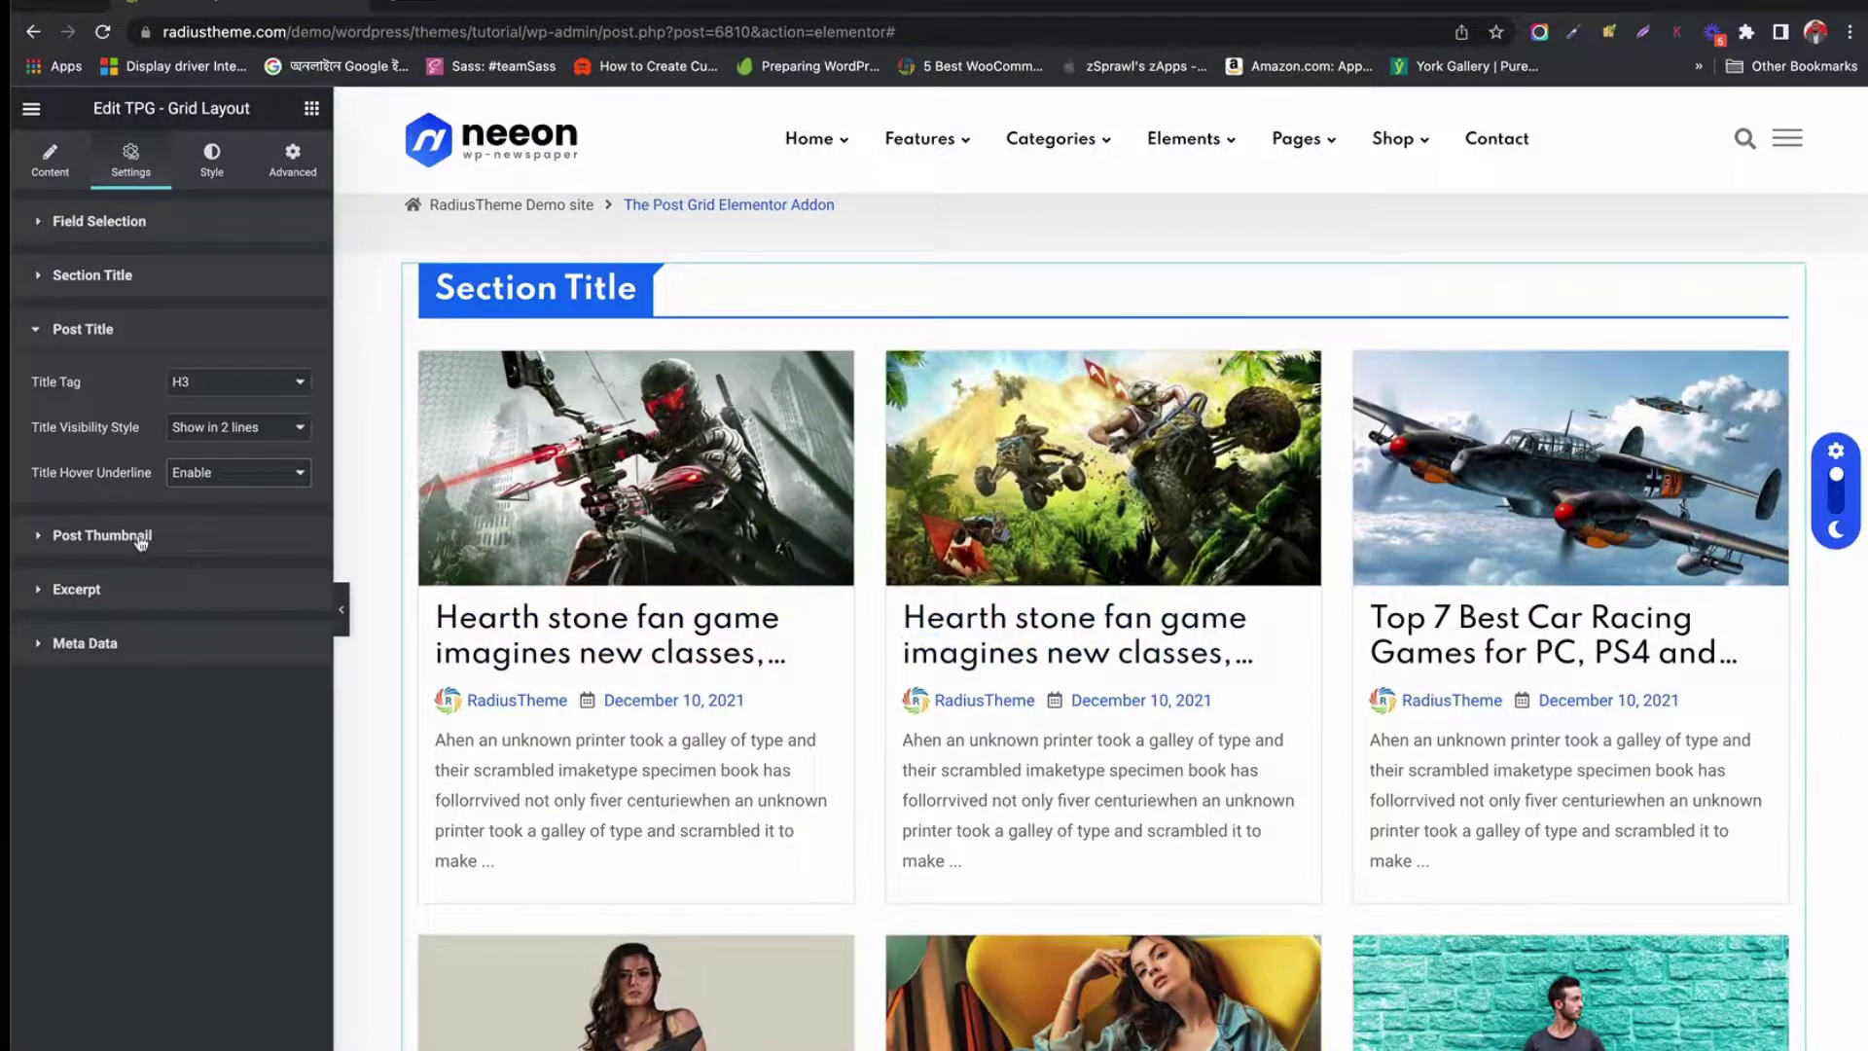
# Keep Feature Image as the thumbnail source and set the size to Medium - 300 x 300
pyautogui.click(142, 538)
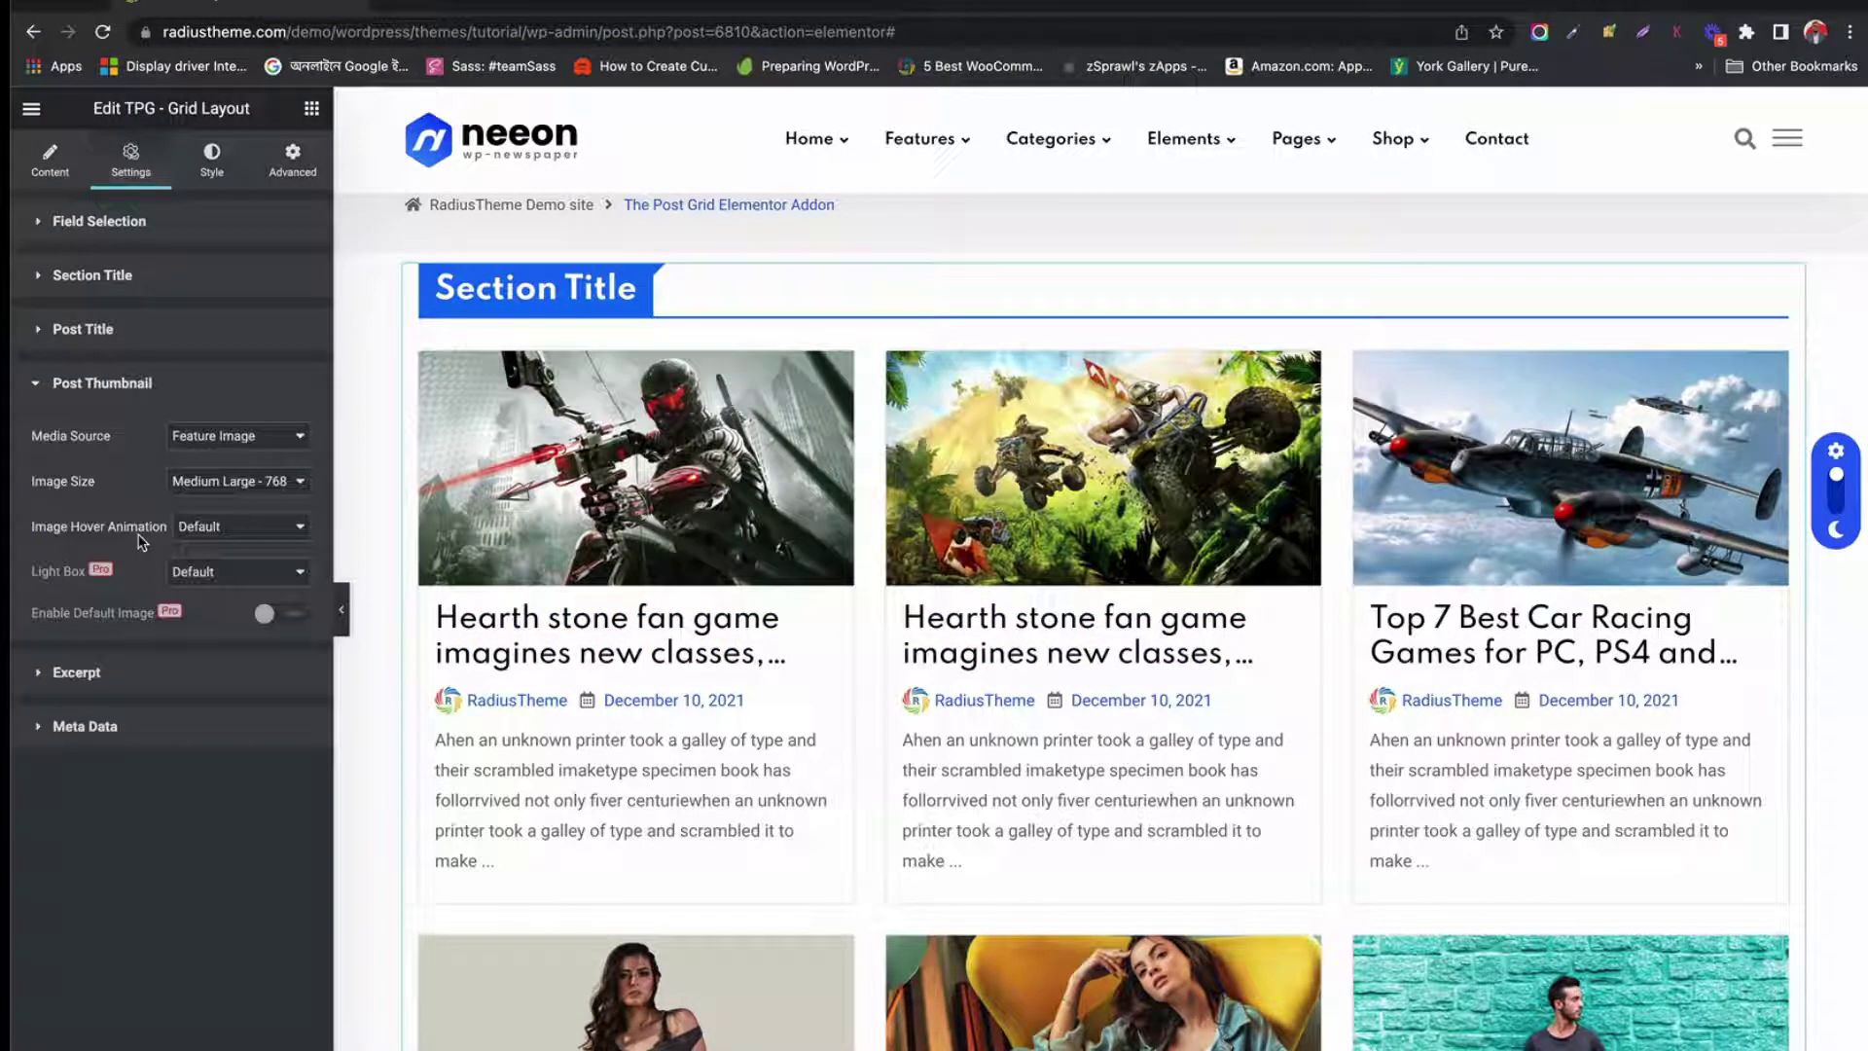
pyautogui.click(204, 440)
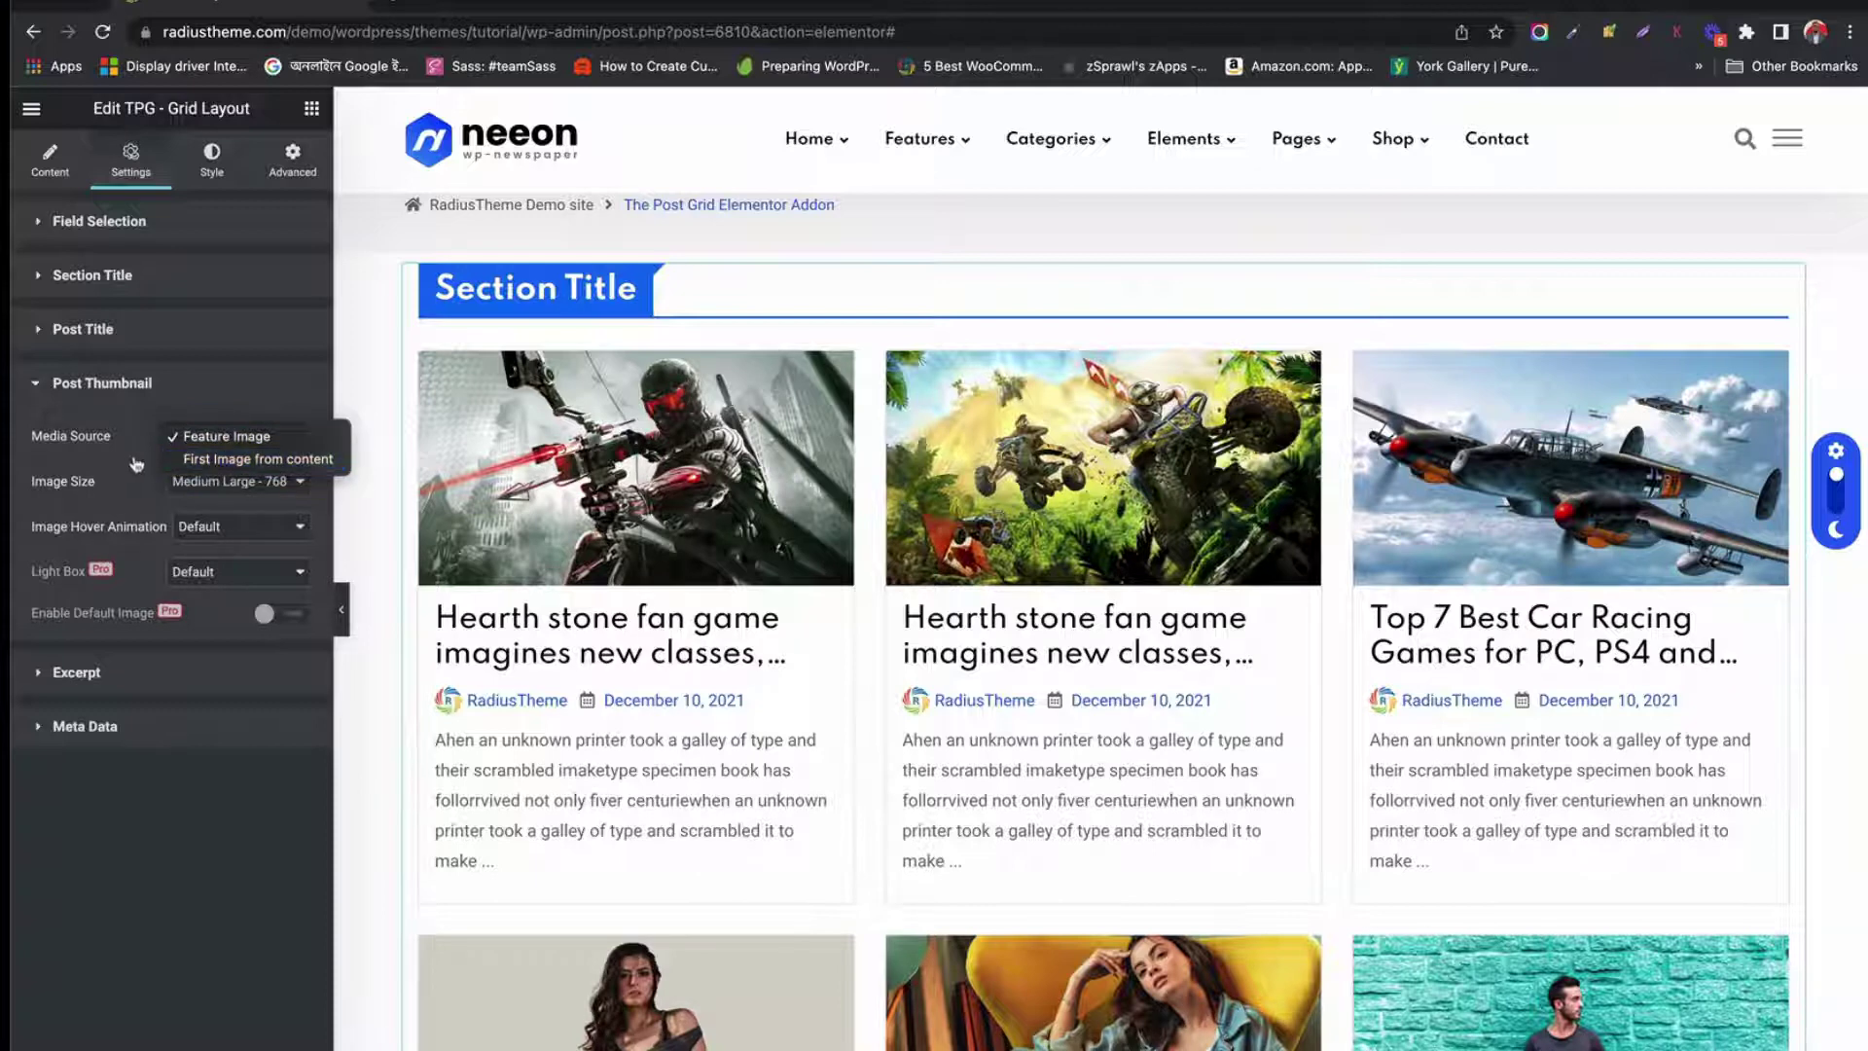
pyautogui.click(110, 479)
pyautogui.click(214, 483)
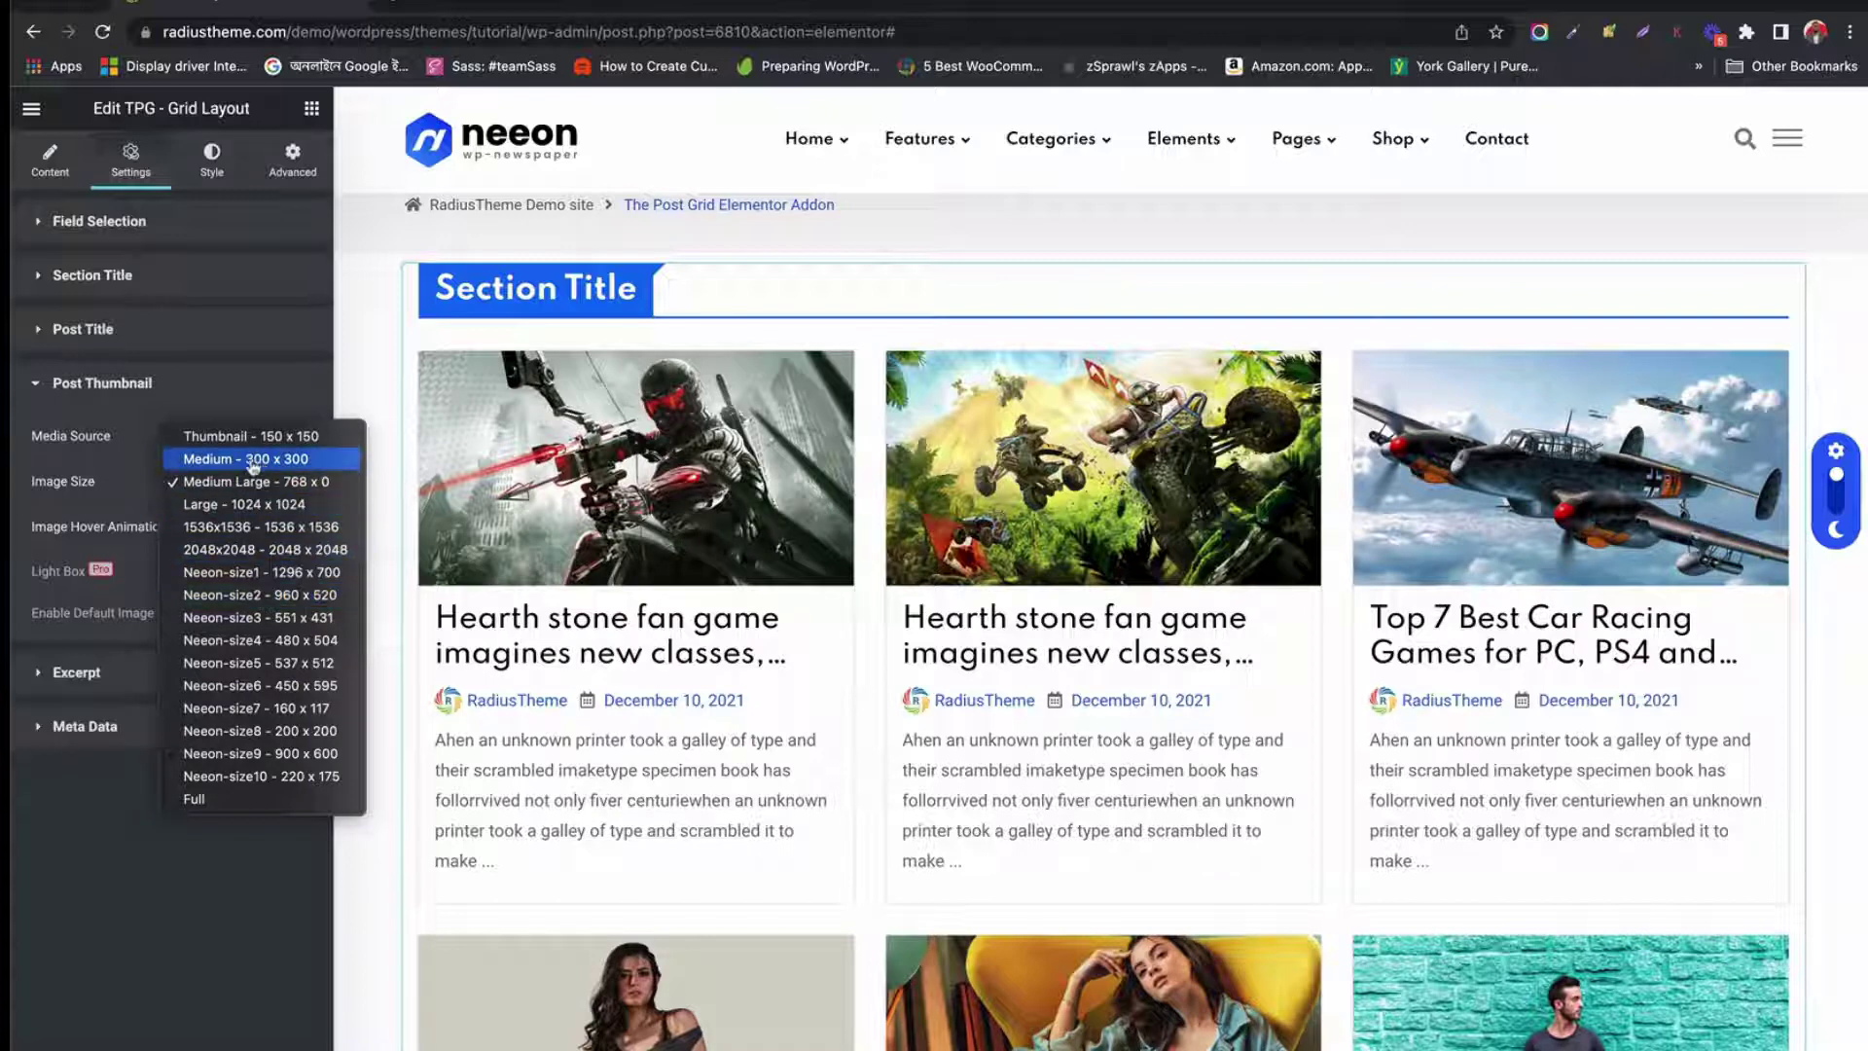
pyautogui.click(253, 459)
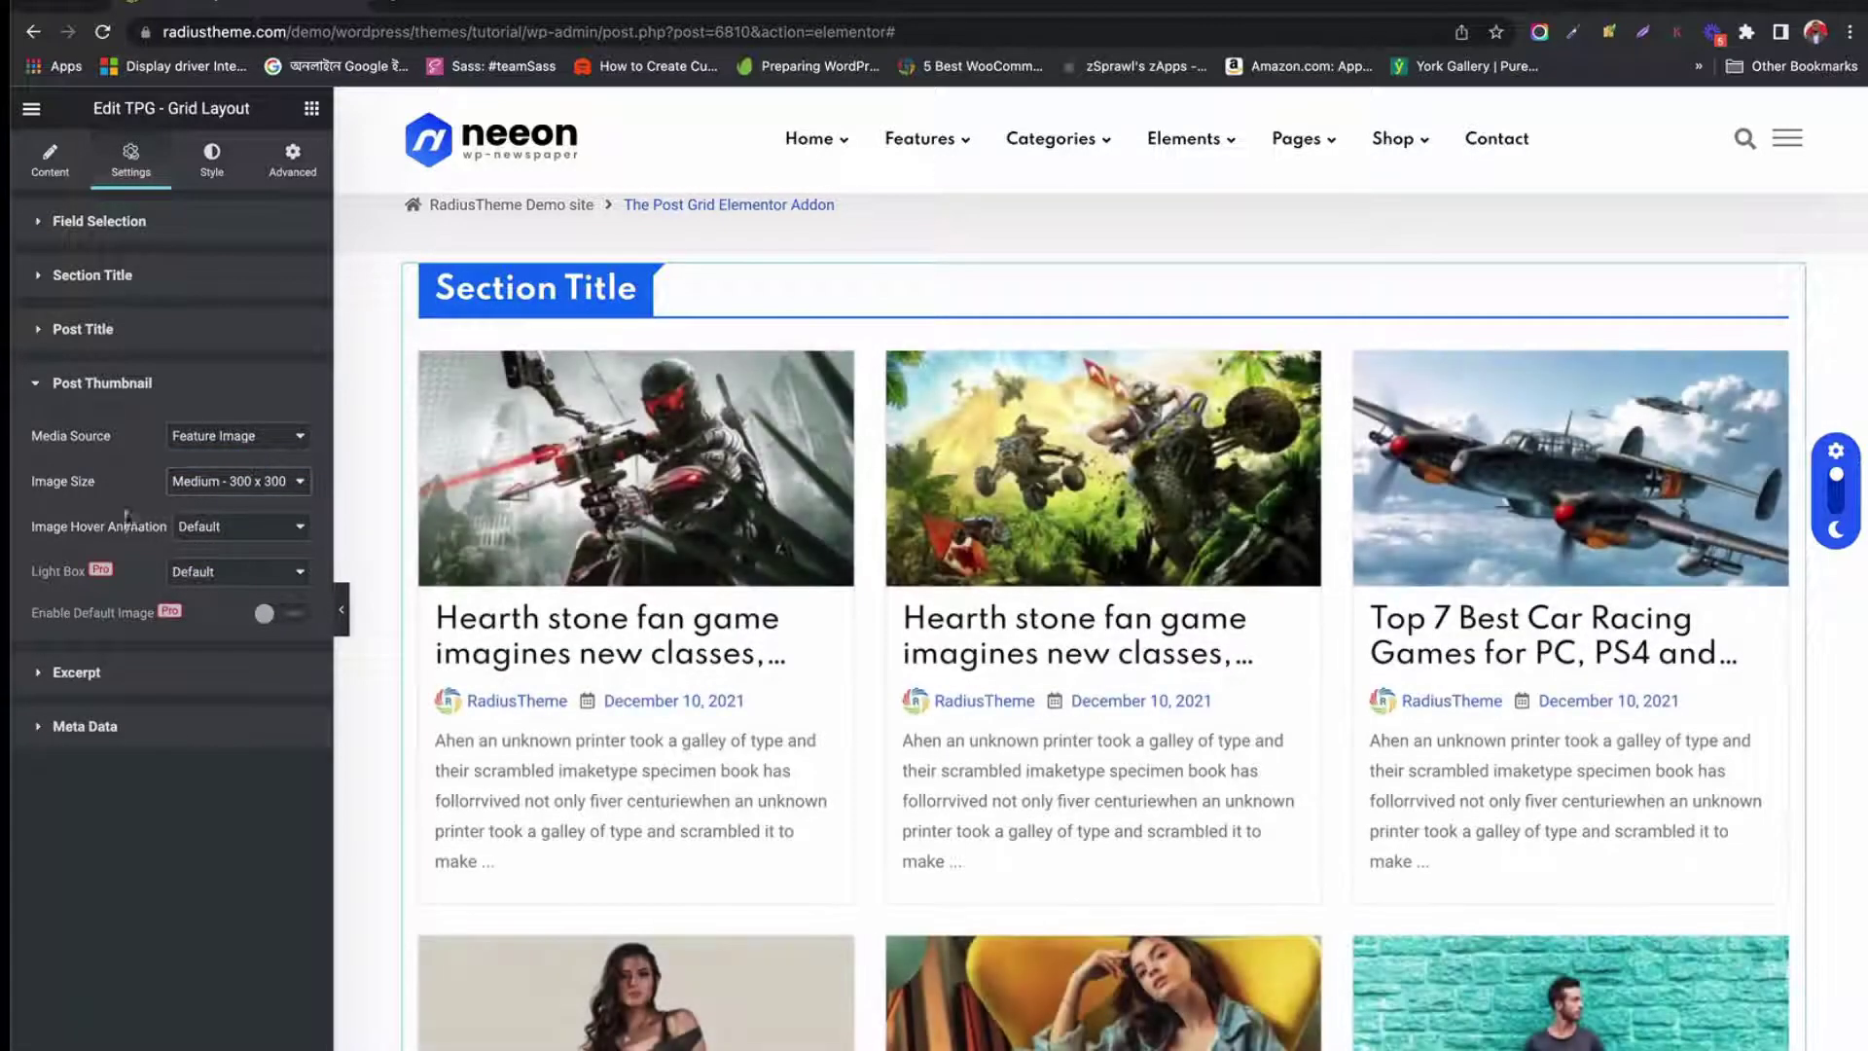
# Set the thumbnail hover animation to Zoom Out after briefly trying Zoom In
pyautogui.click(228, 526)
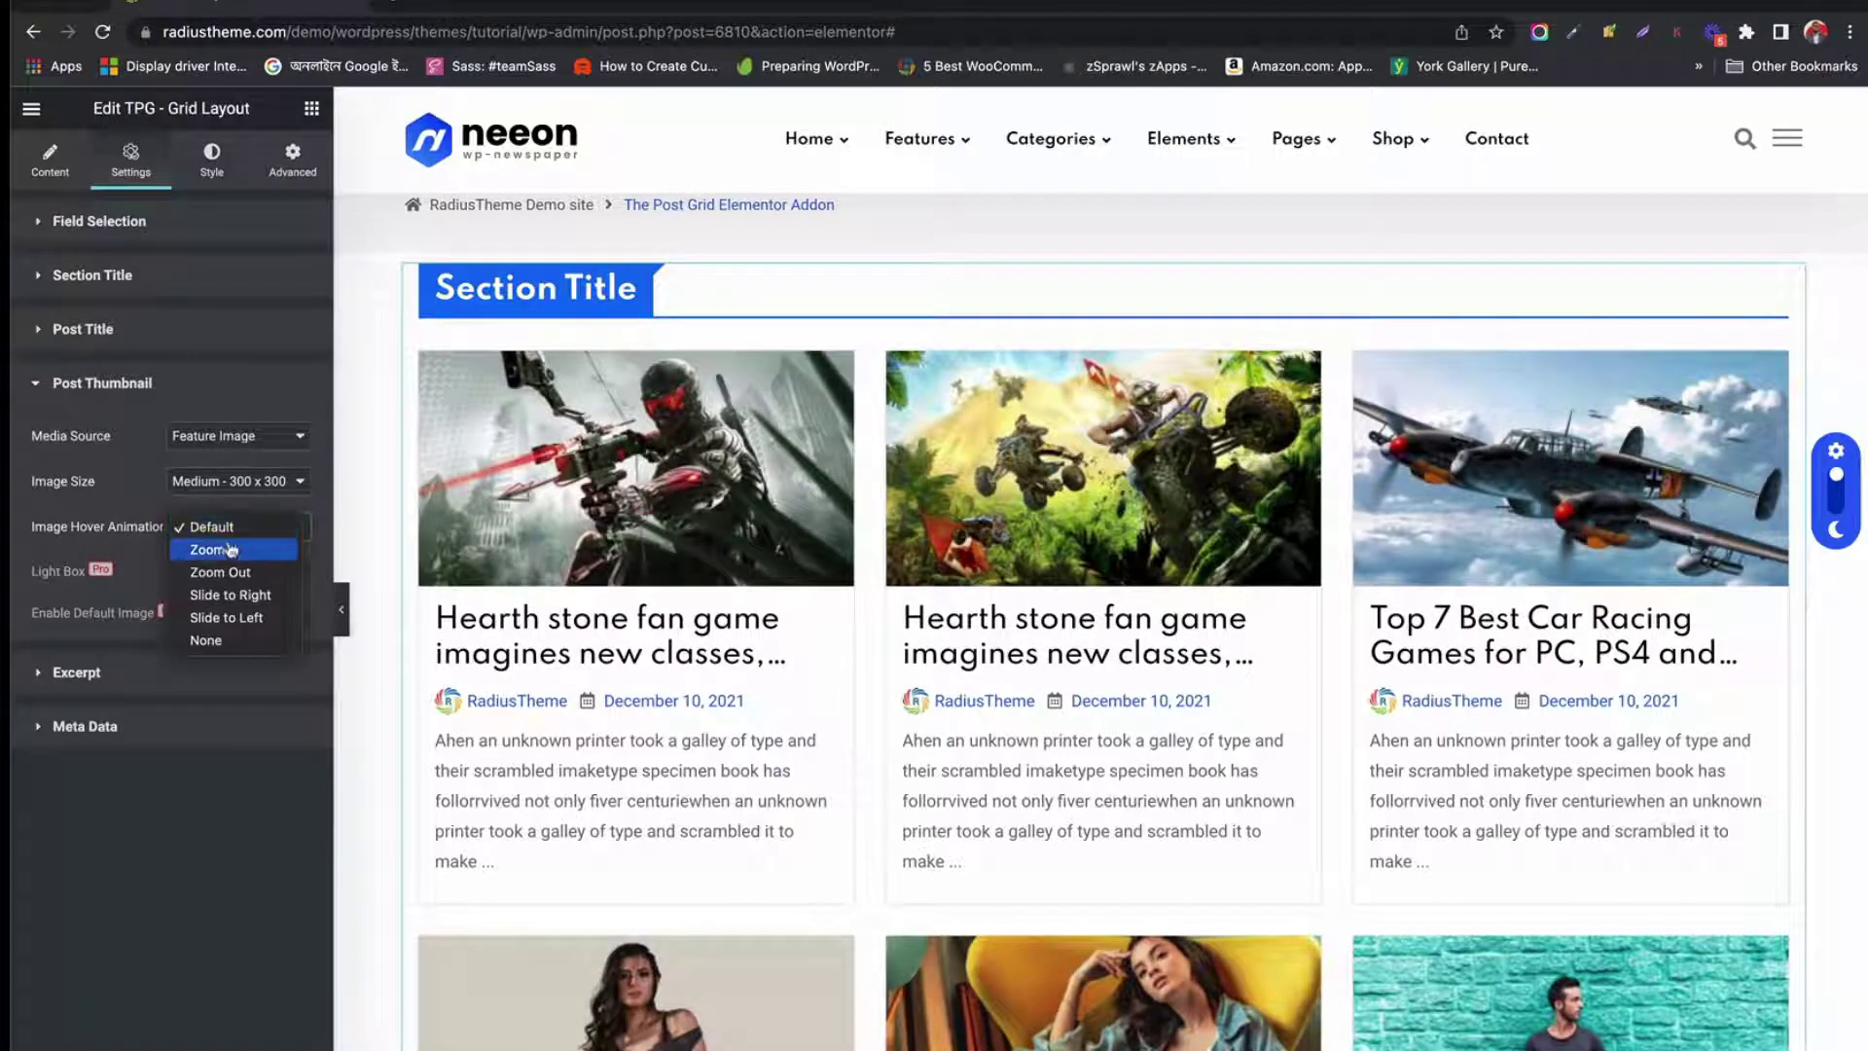
pyautogui.click(232, 551)
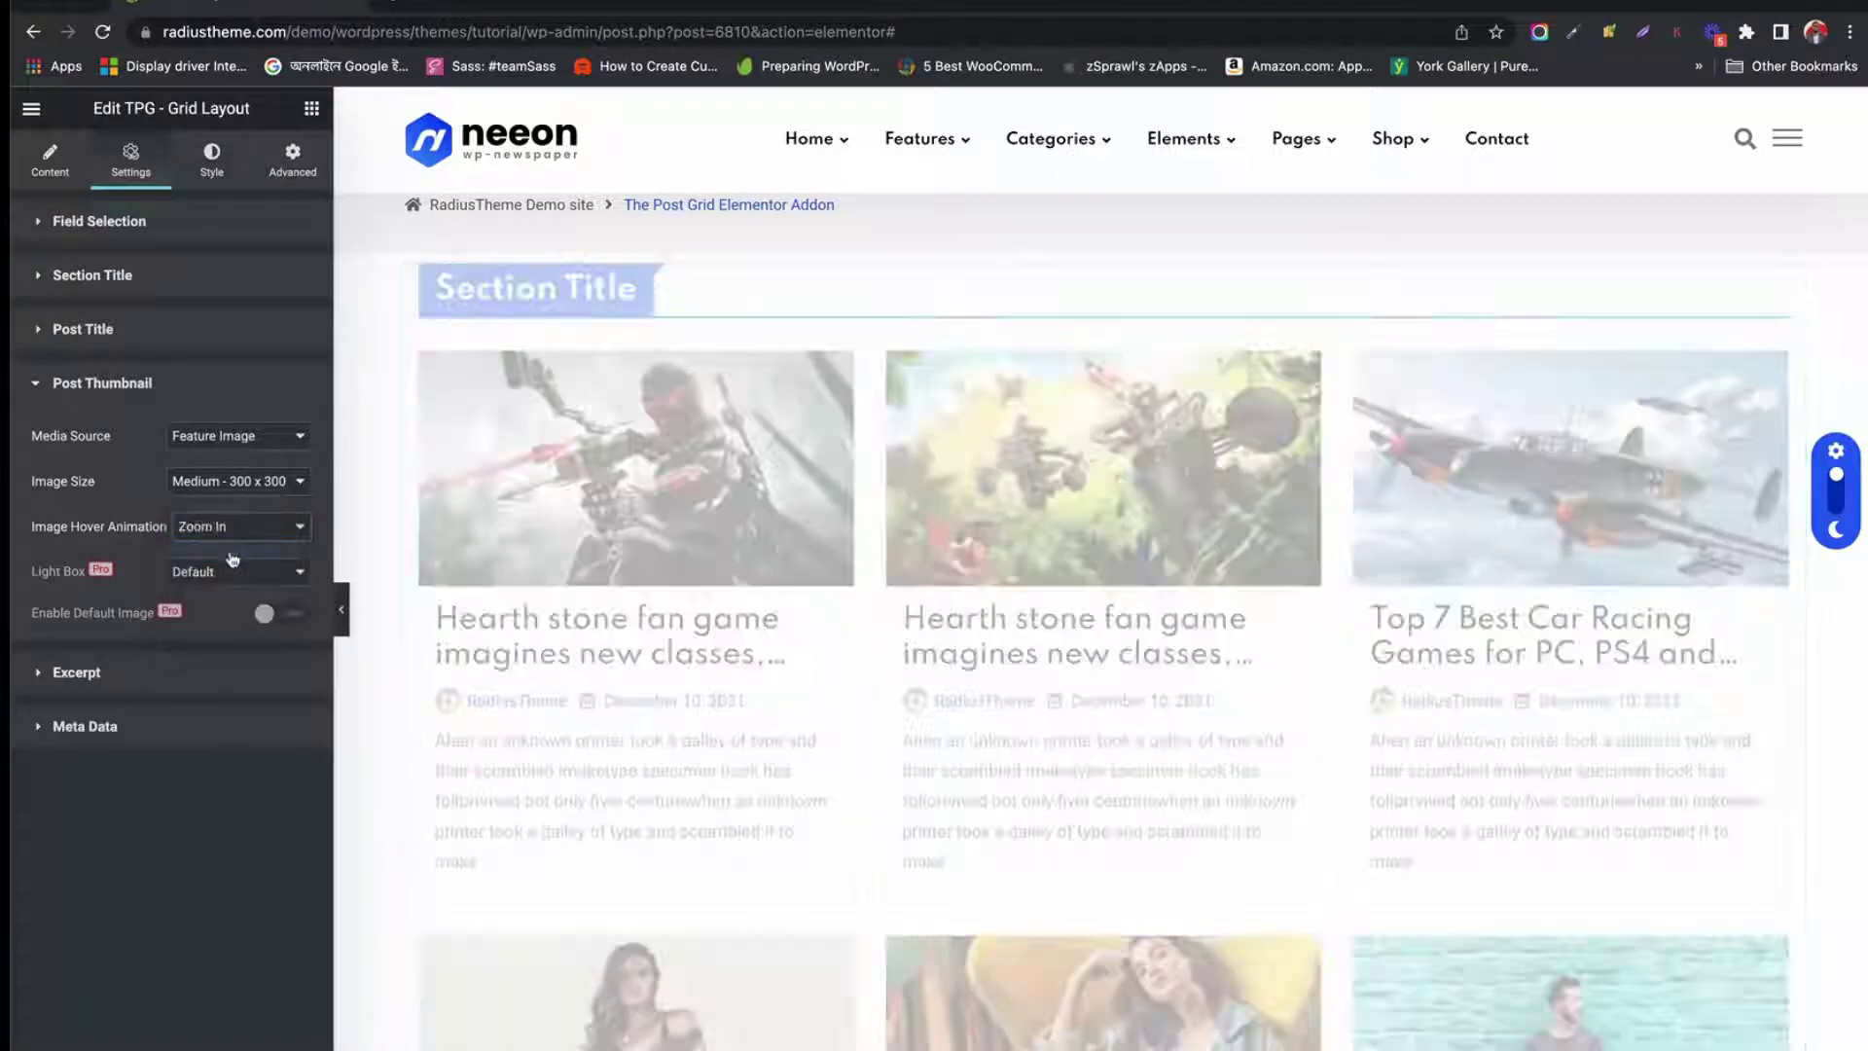
pyautogui.click(229, 531)
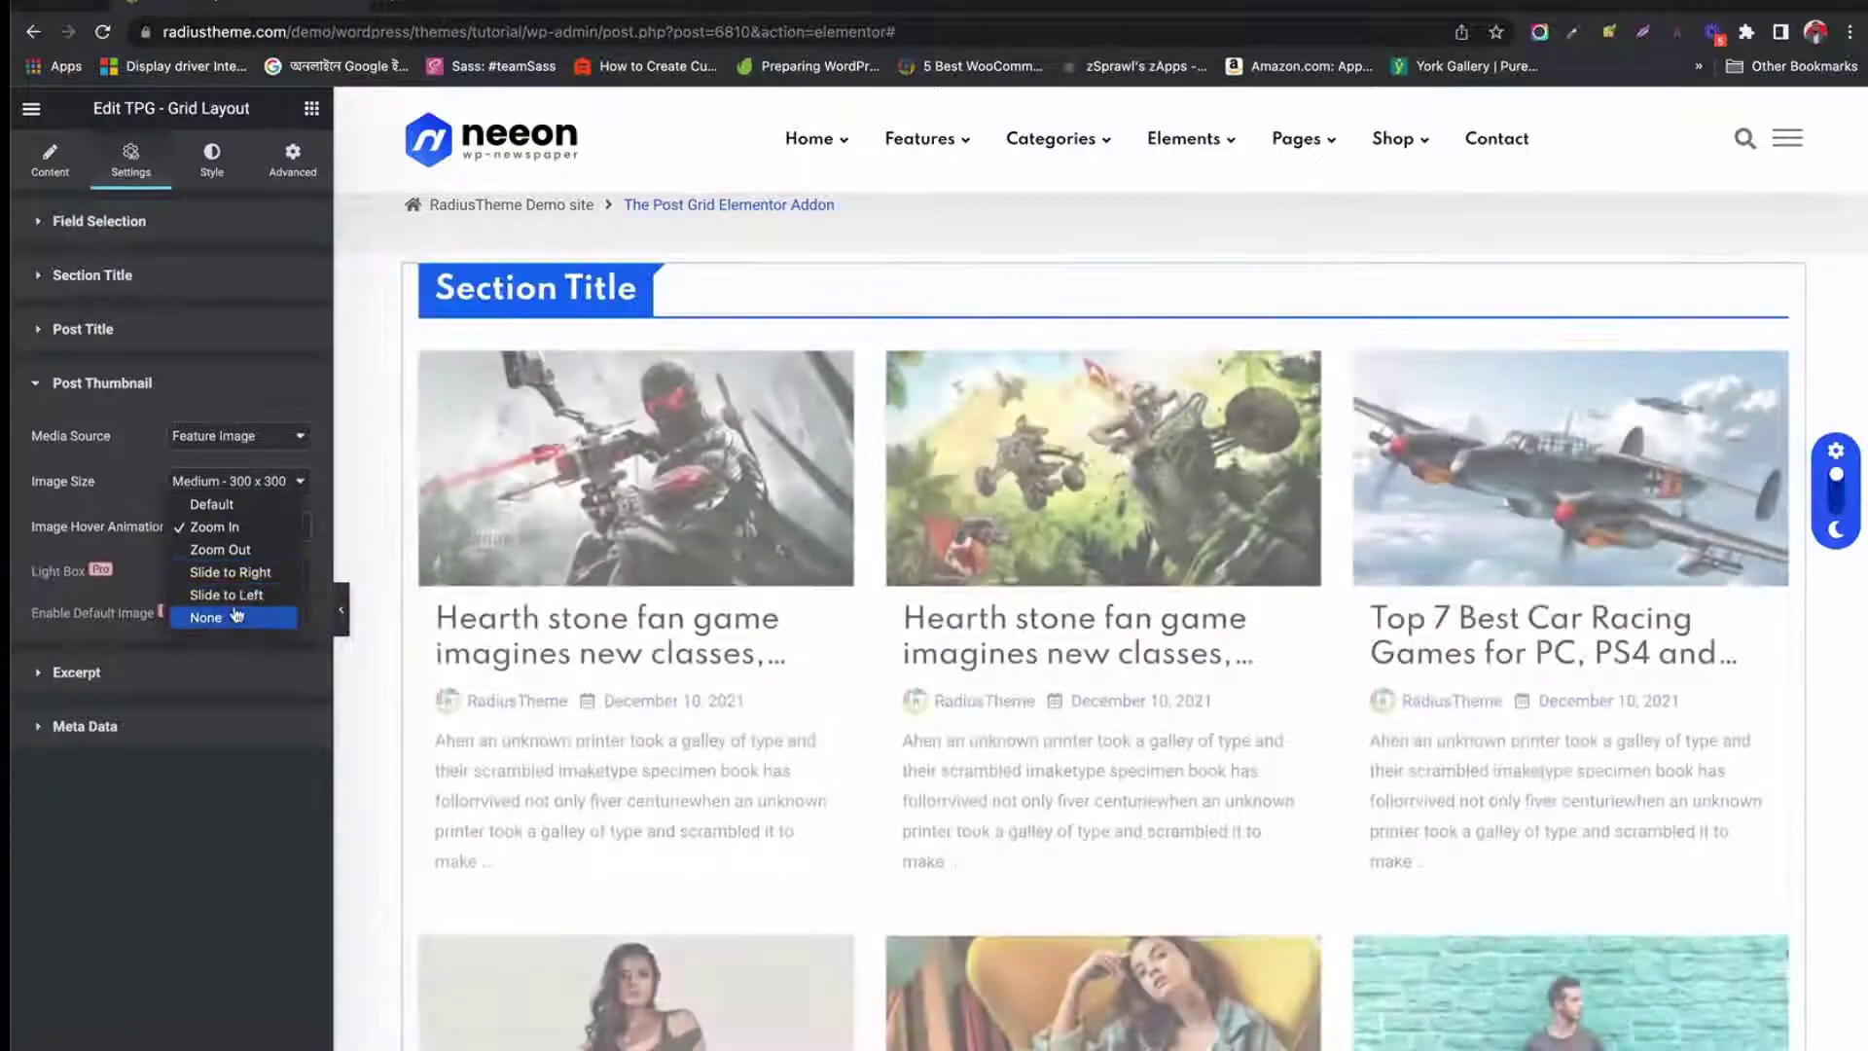
pyautogui.click(233, 554)
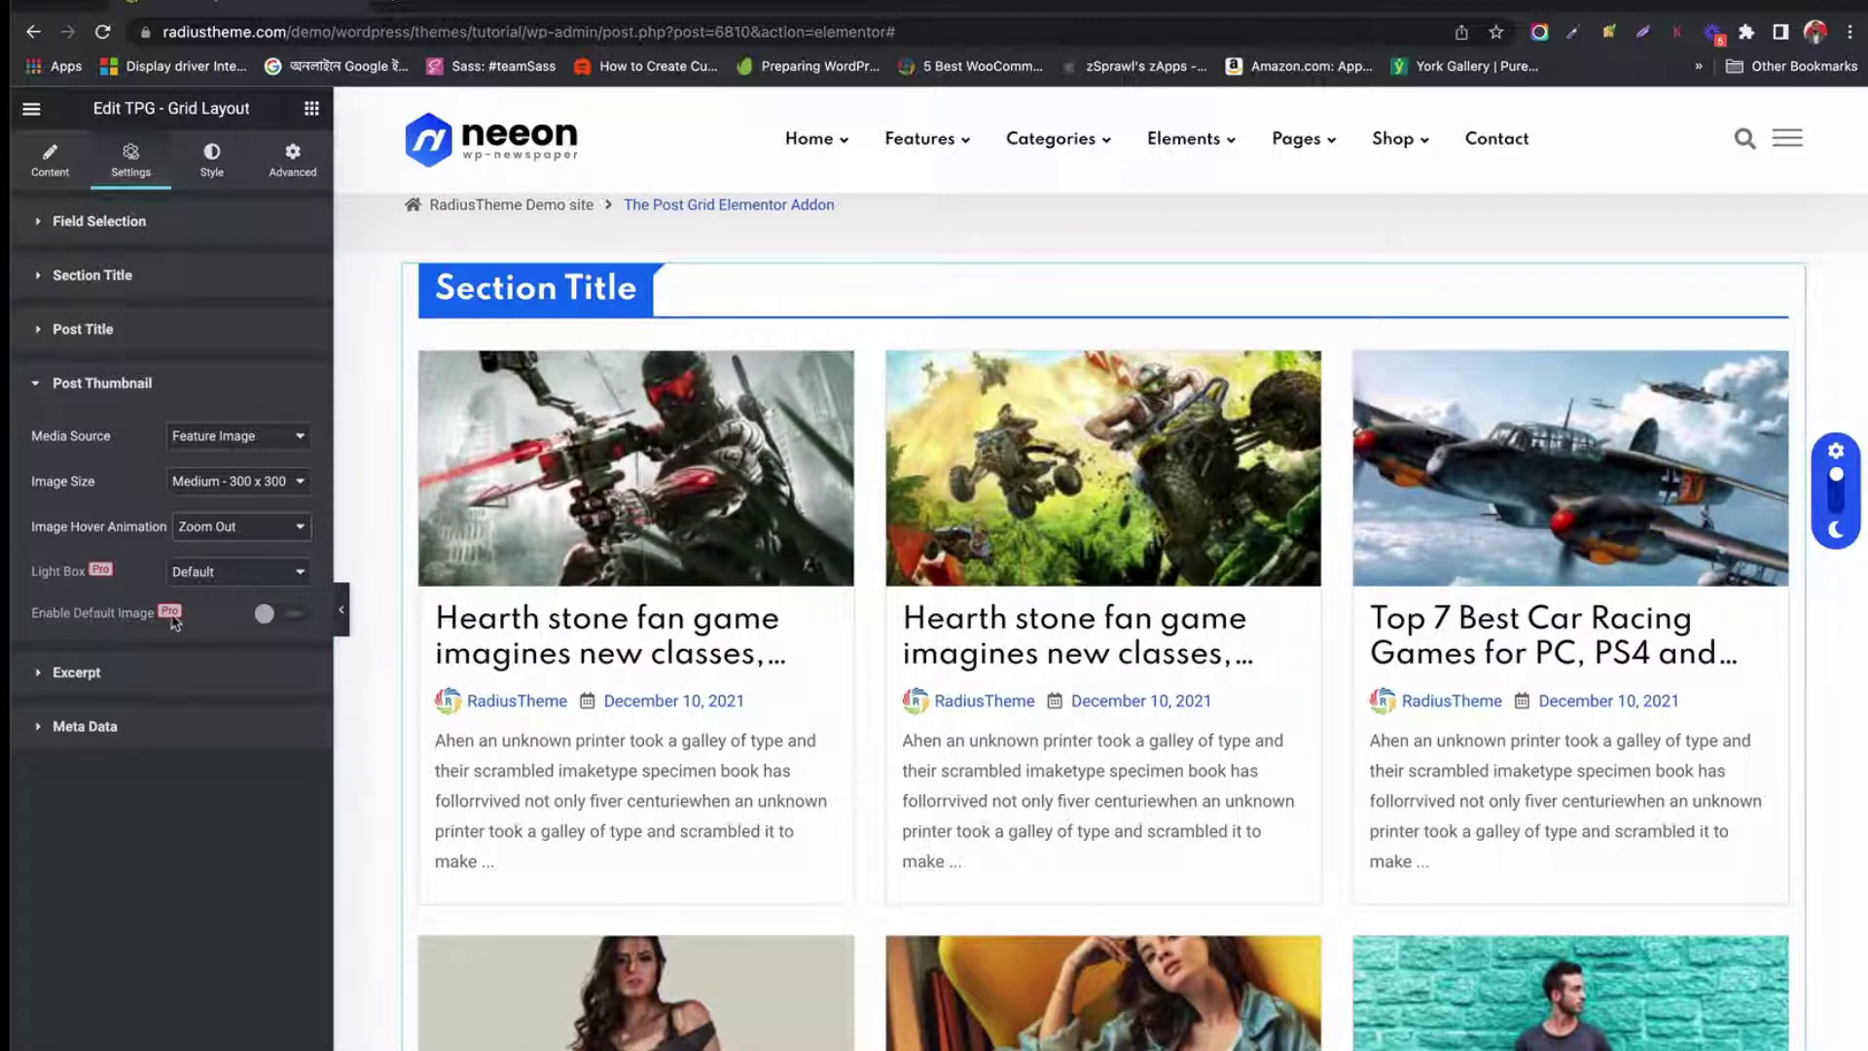
# Keep the excerpt limited by character count
pyautogui.click(121, 681)
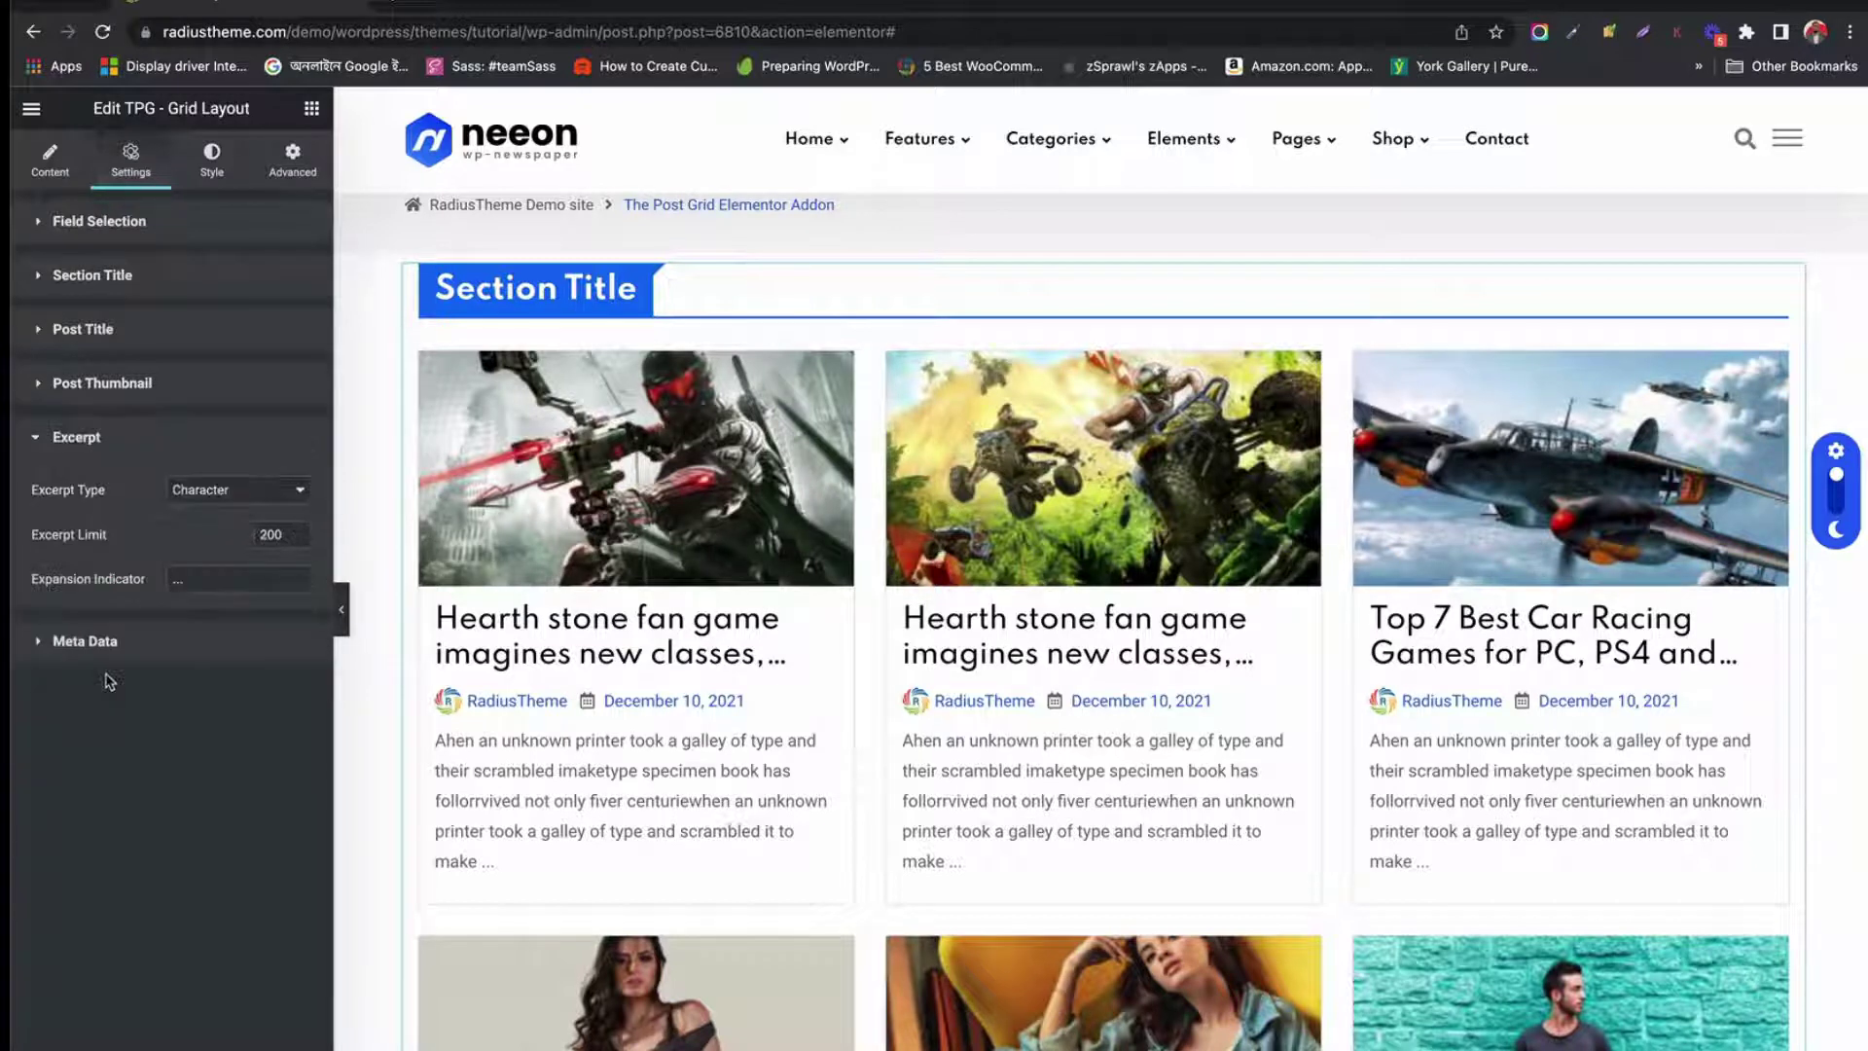
pyautogui.click(216, 493)
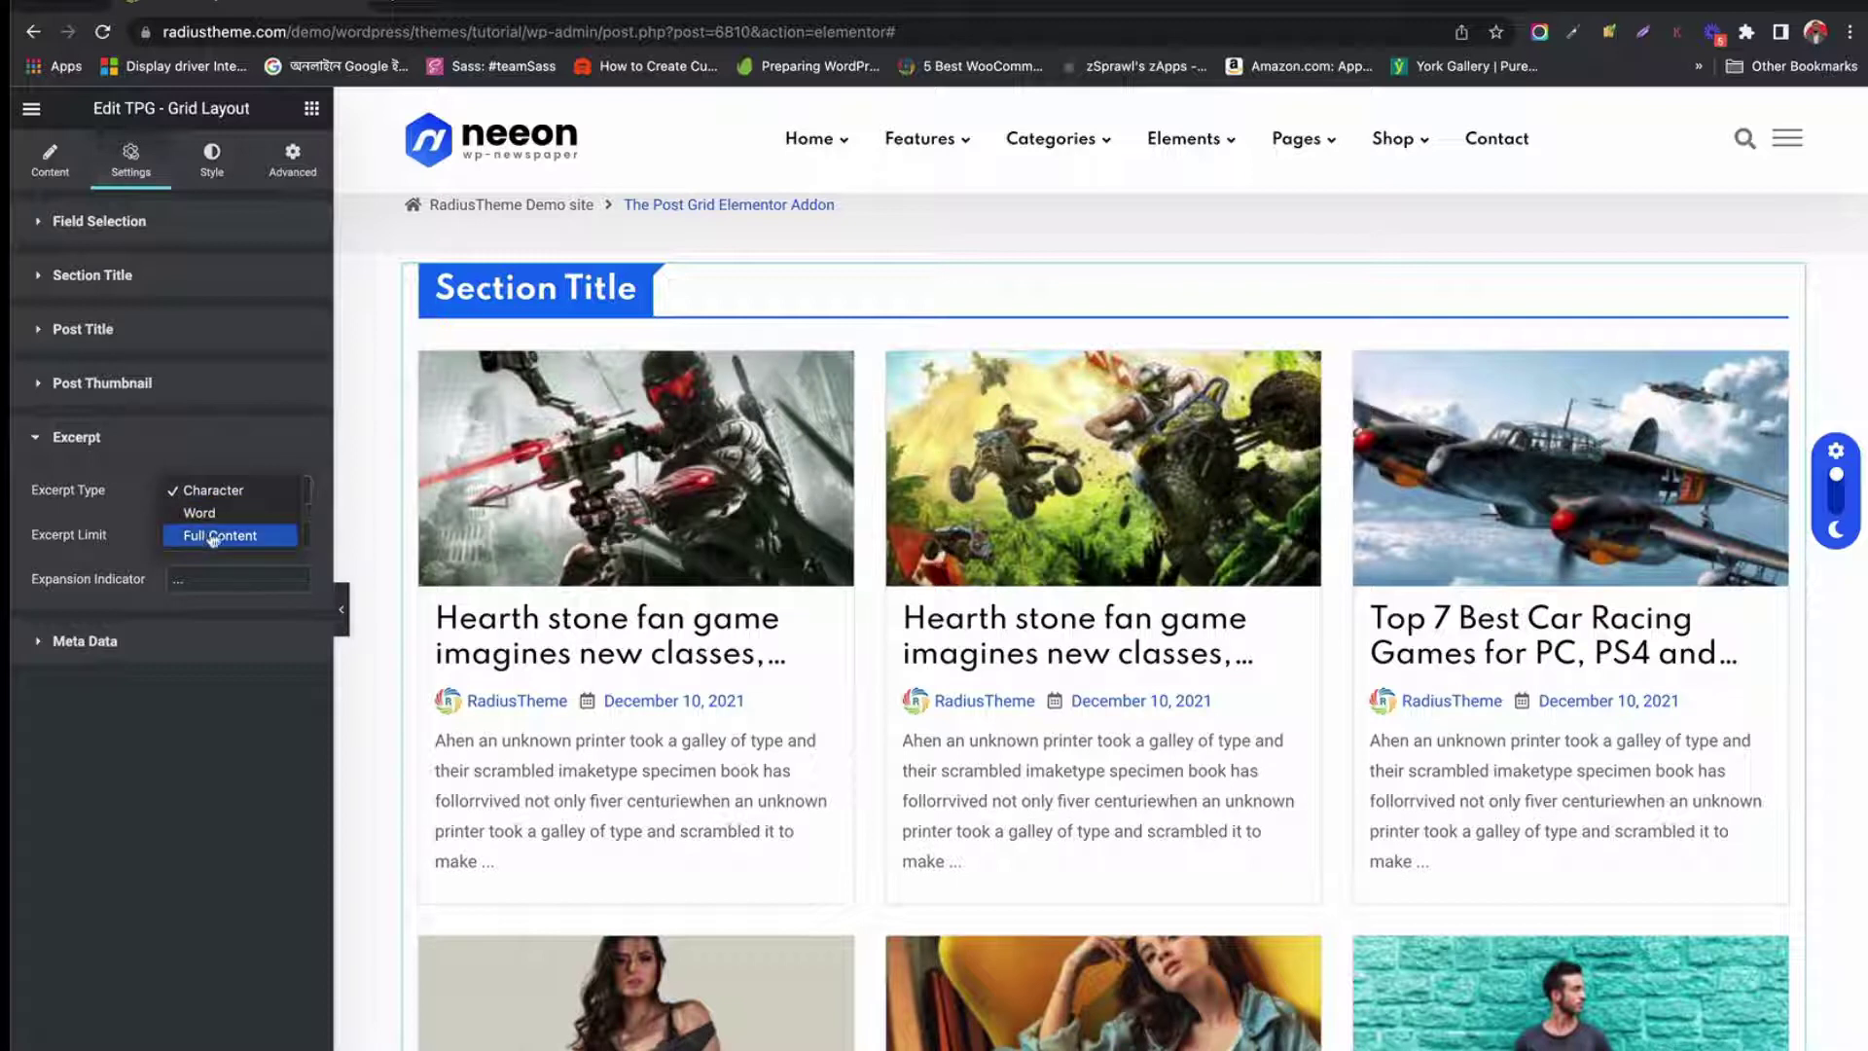
pyautogui.click(146, 539)
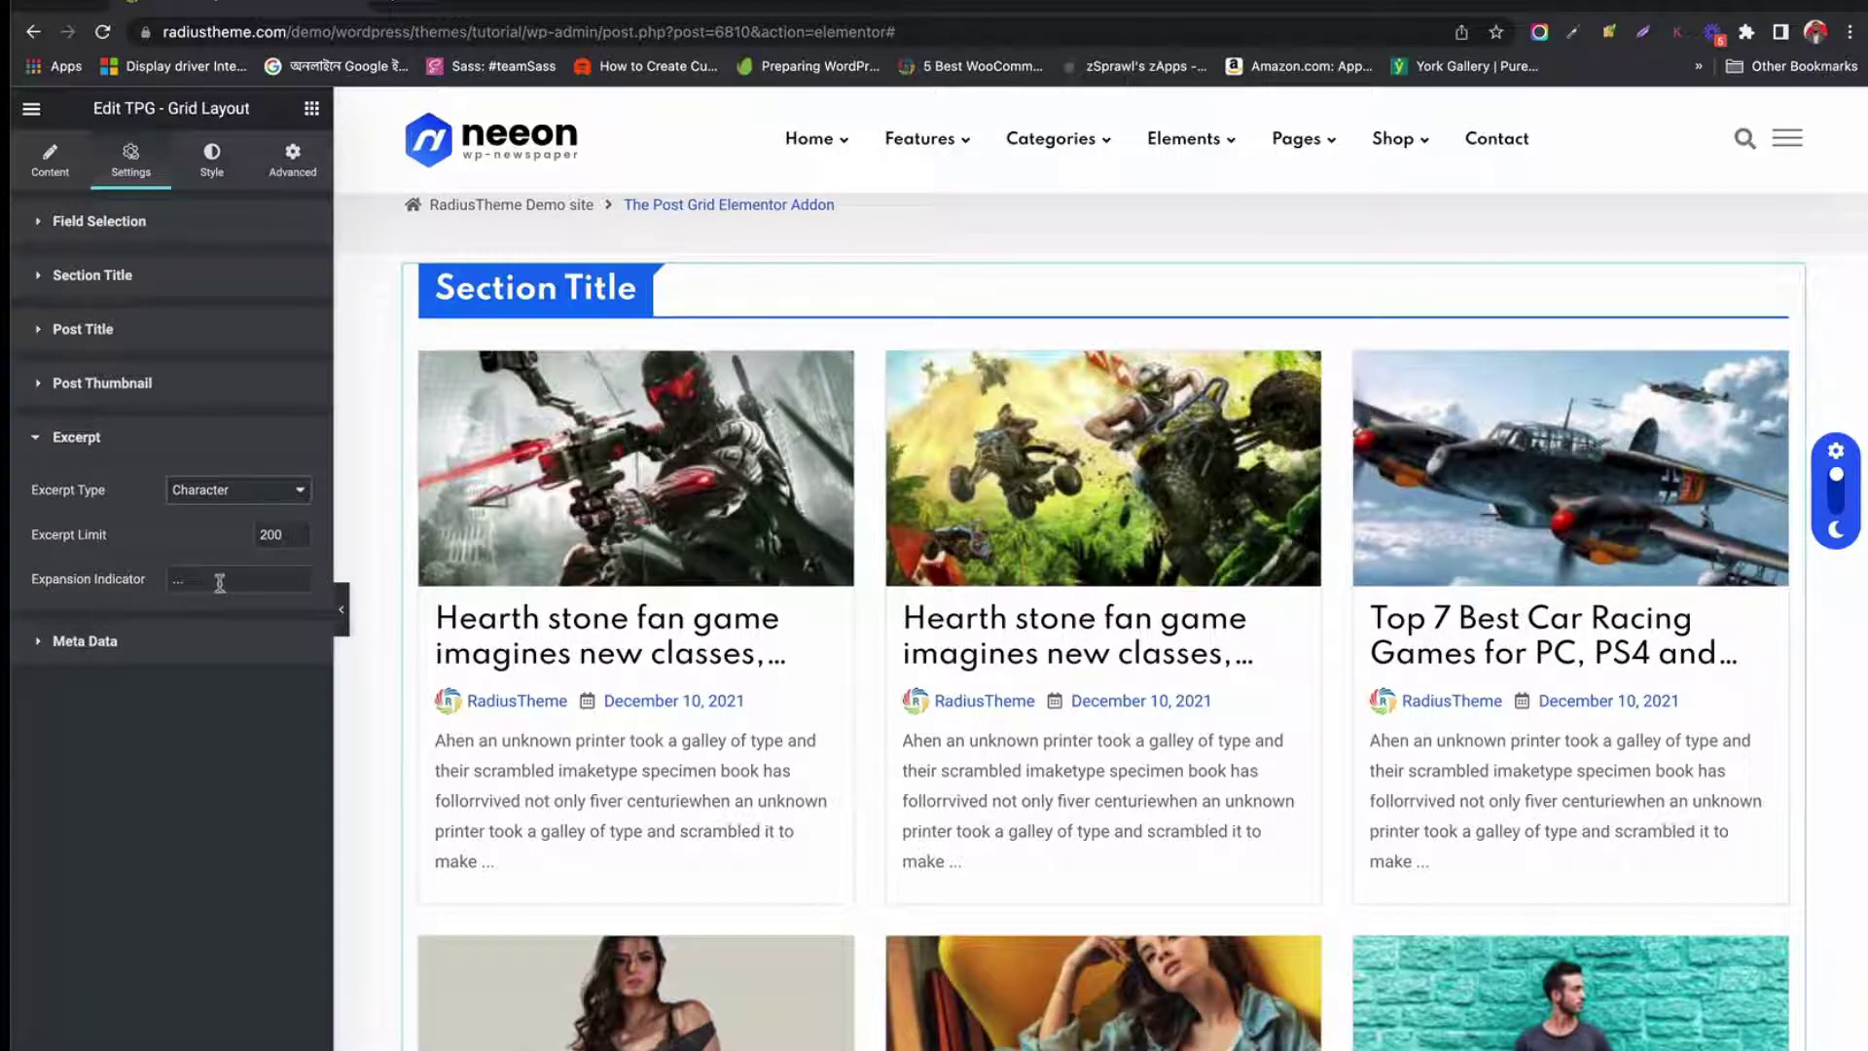
# Hide the author image, use a Double Slash meta separator, and move Date above Author
pyautogui.click(115, 639)
pyautogui.scroll(-2, 115, 639)
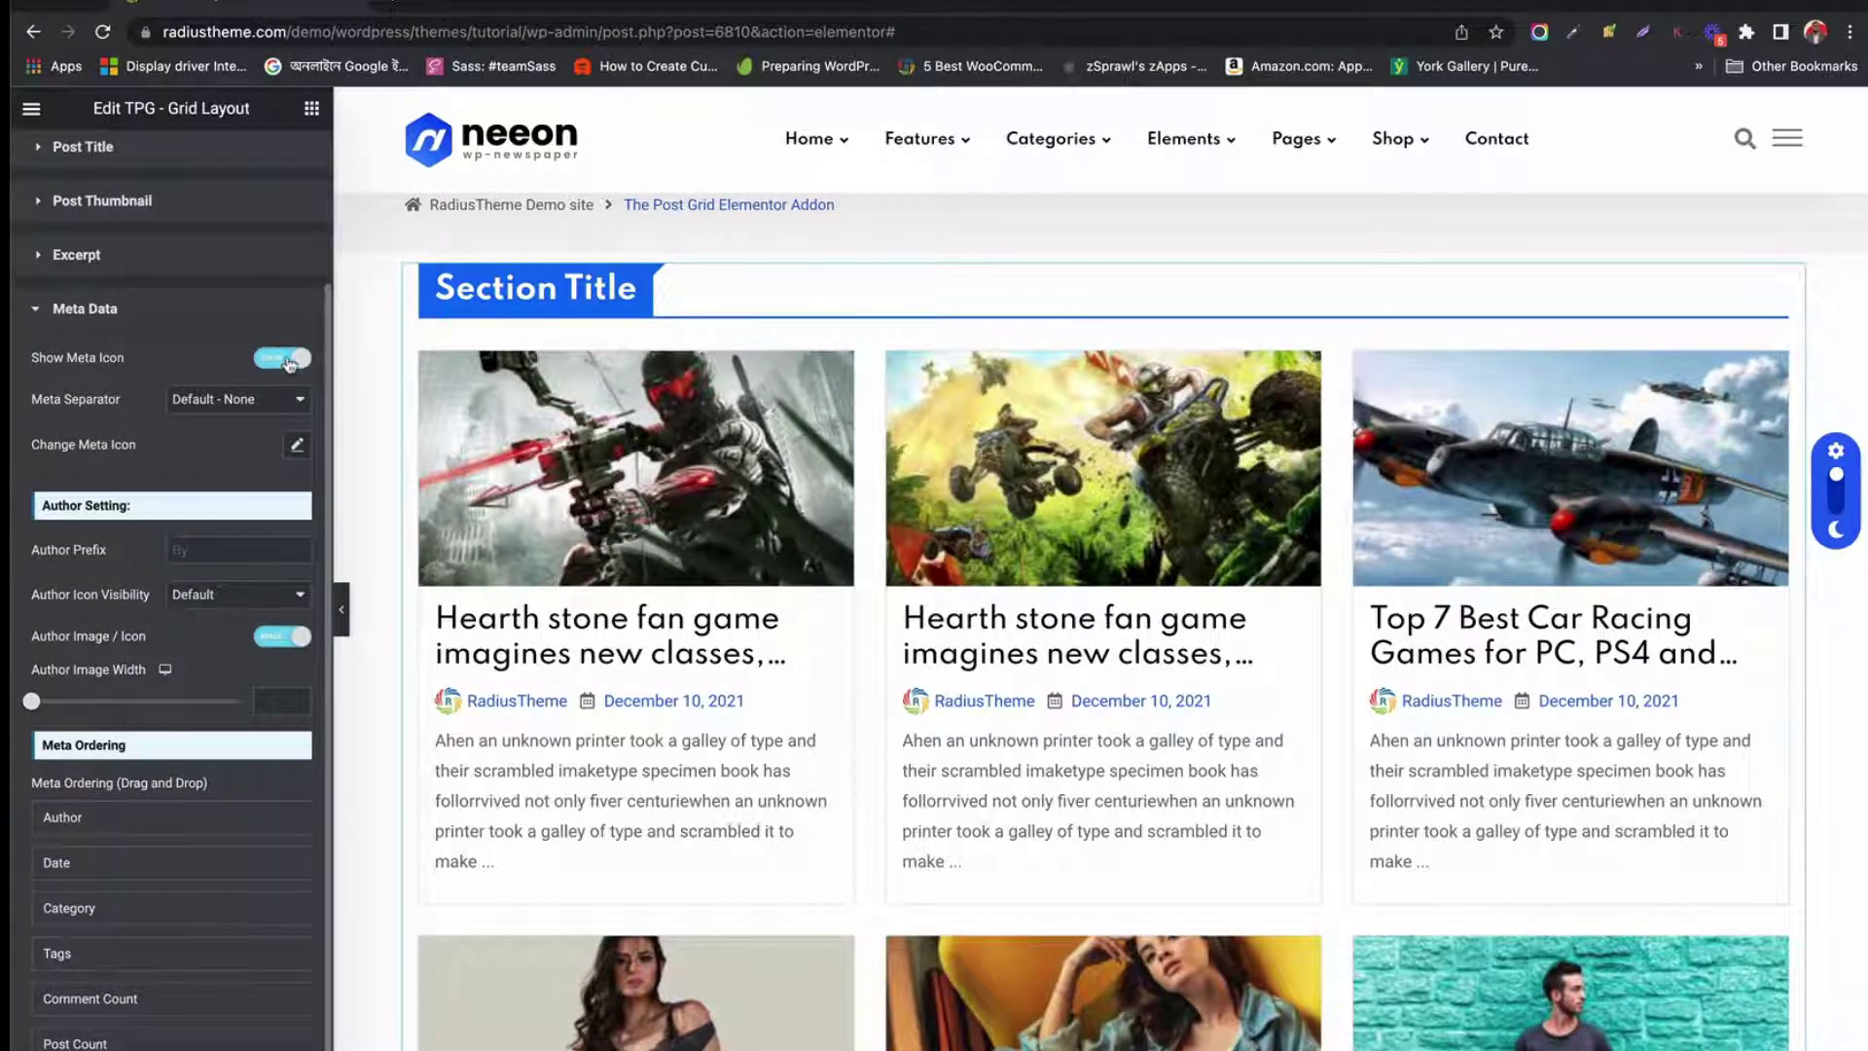
pyautogui.scroll(1, 289, 364)
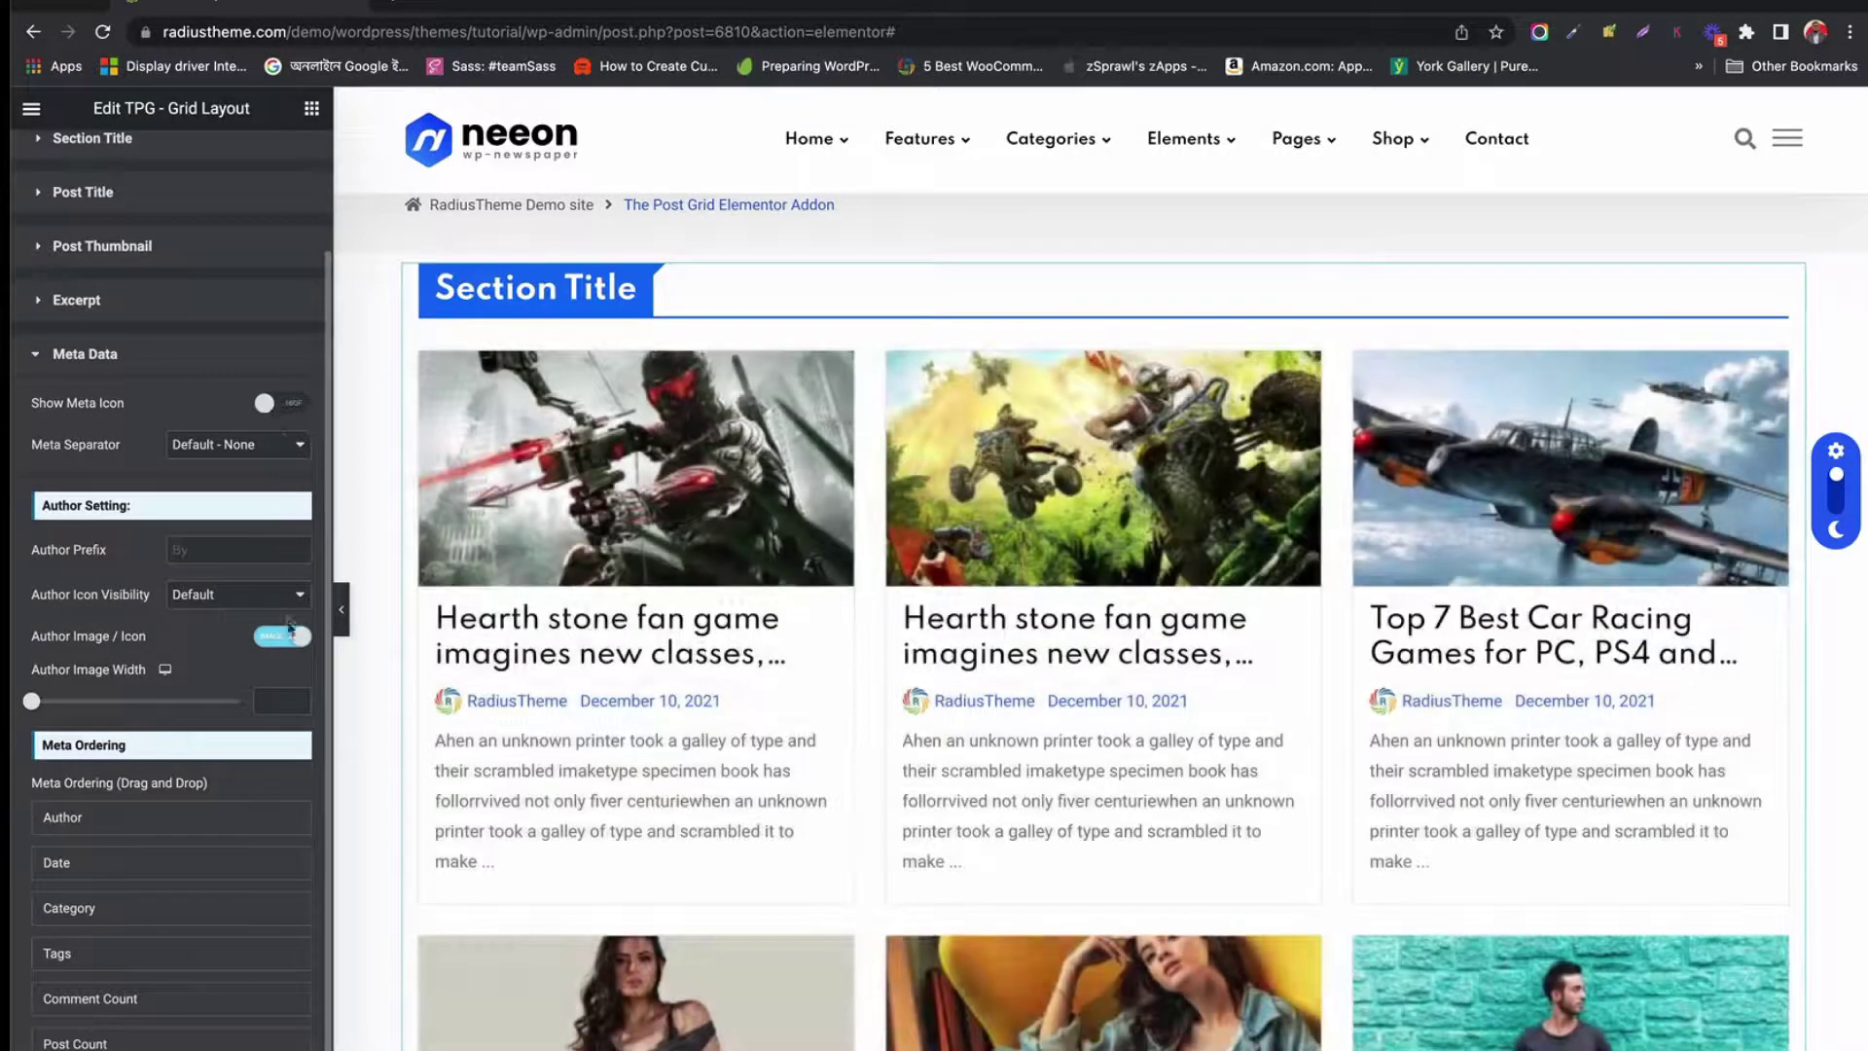
pyautogui.click(289, 638)
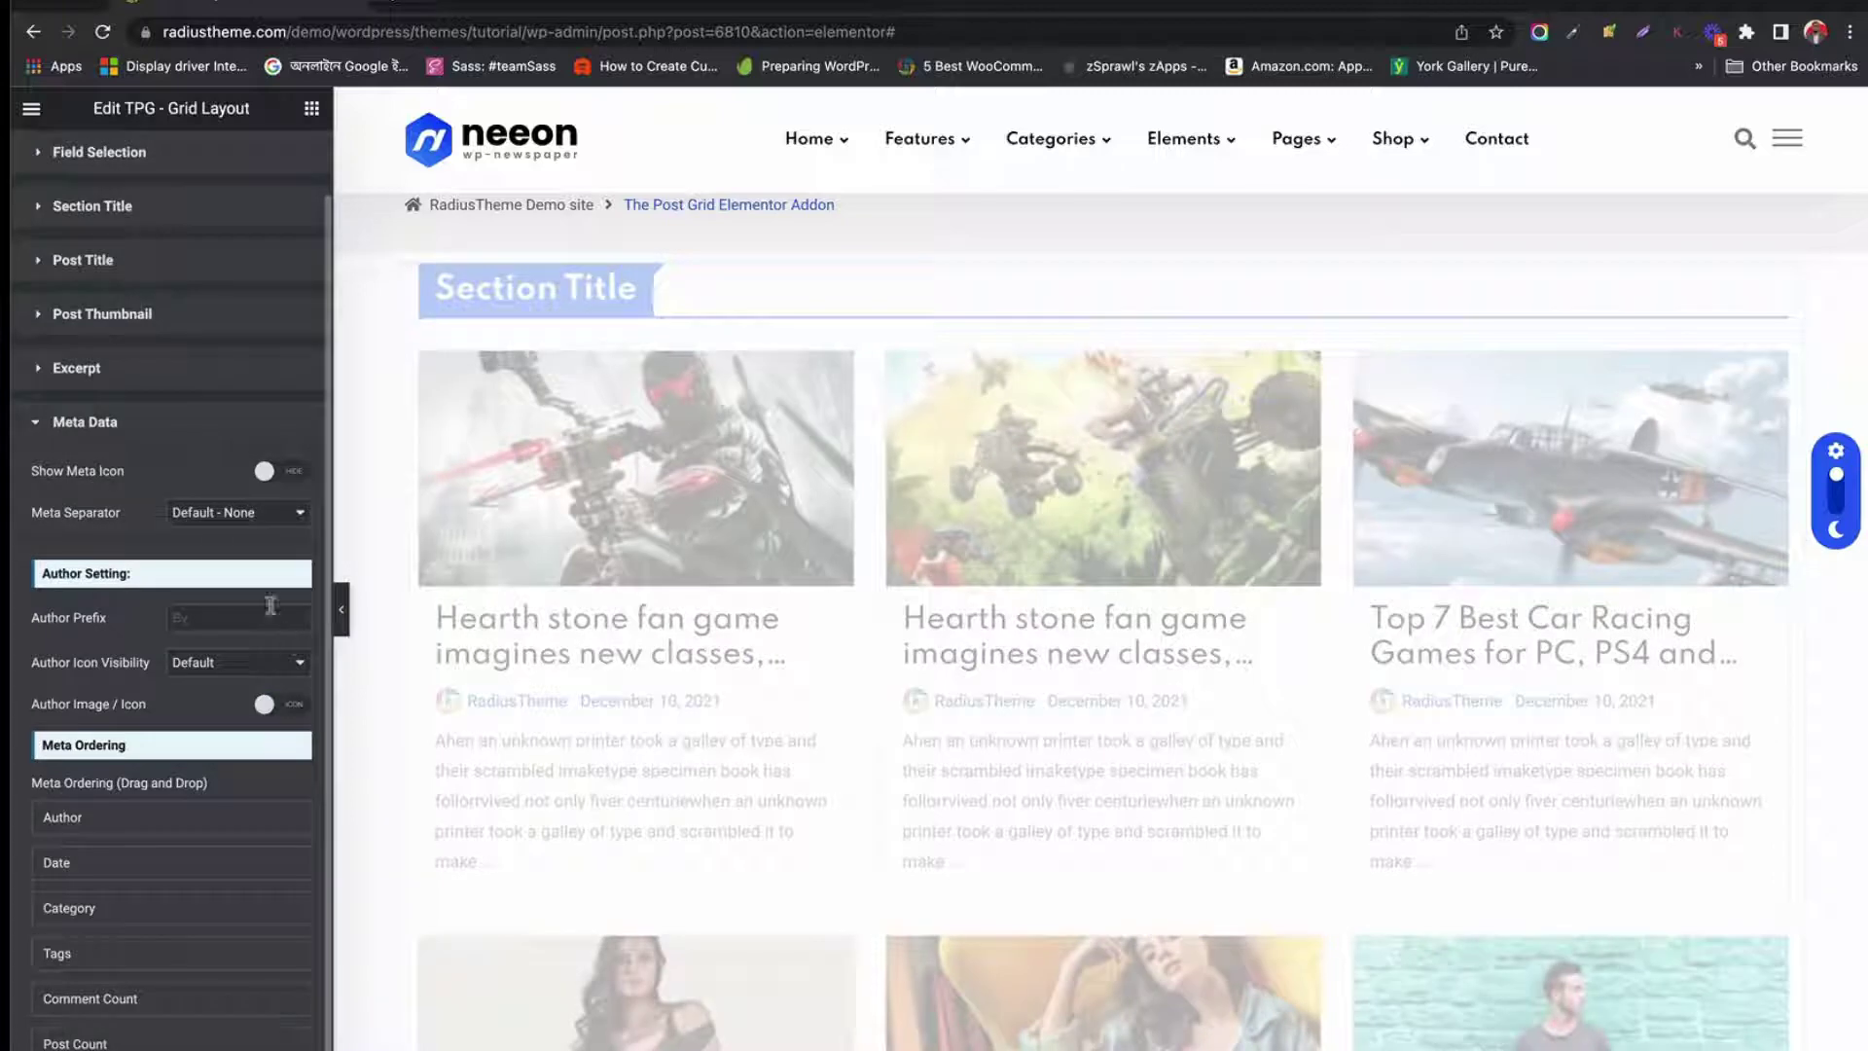
pyautogui.click(226, 524)
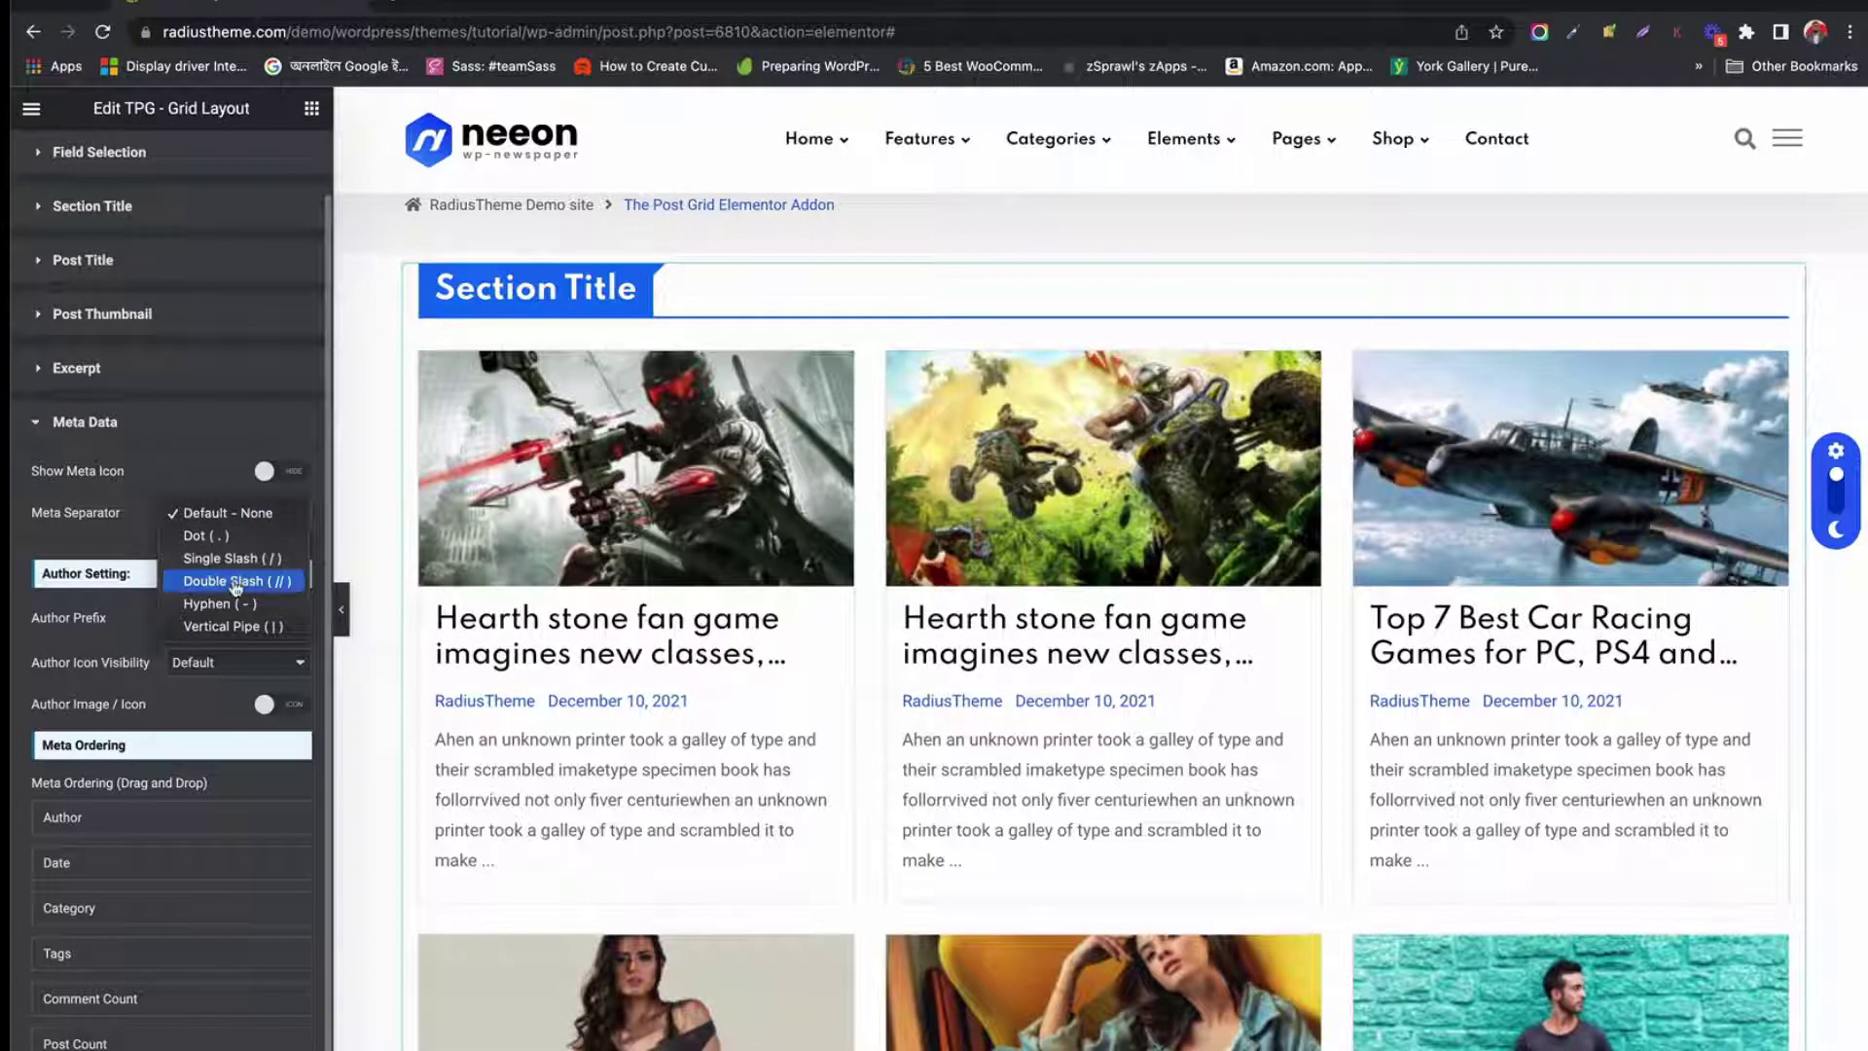
pyautogui.click(235, 582)
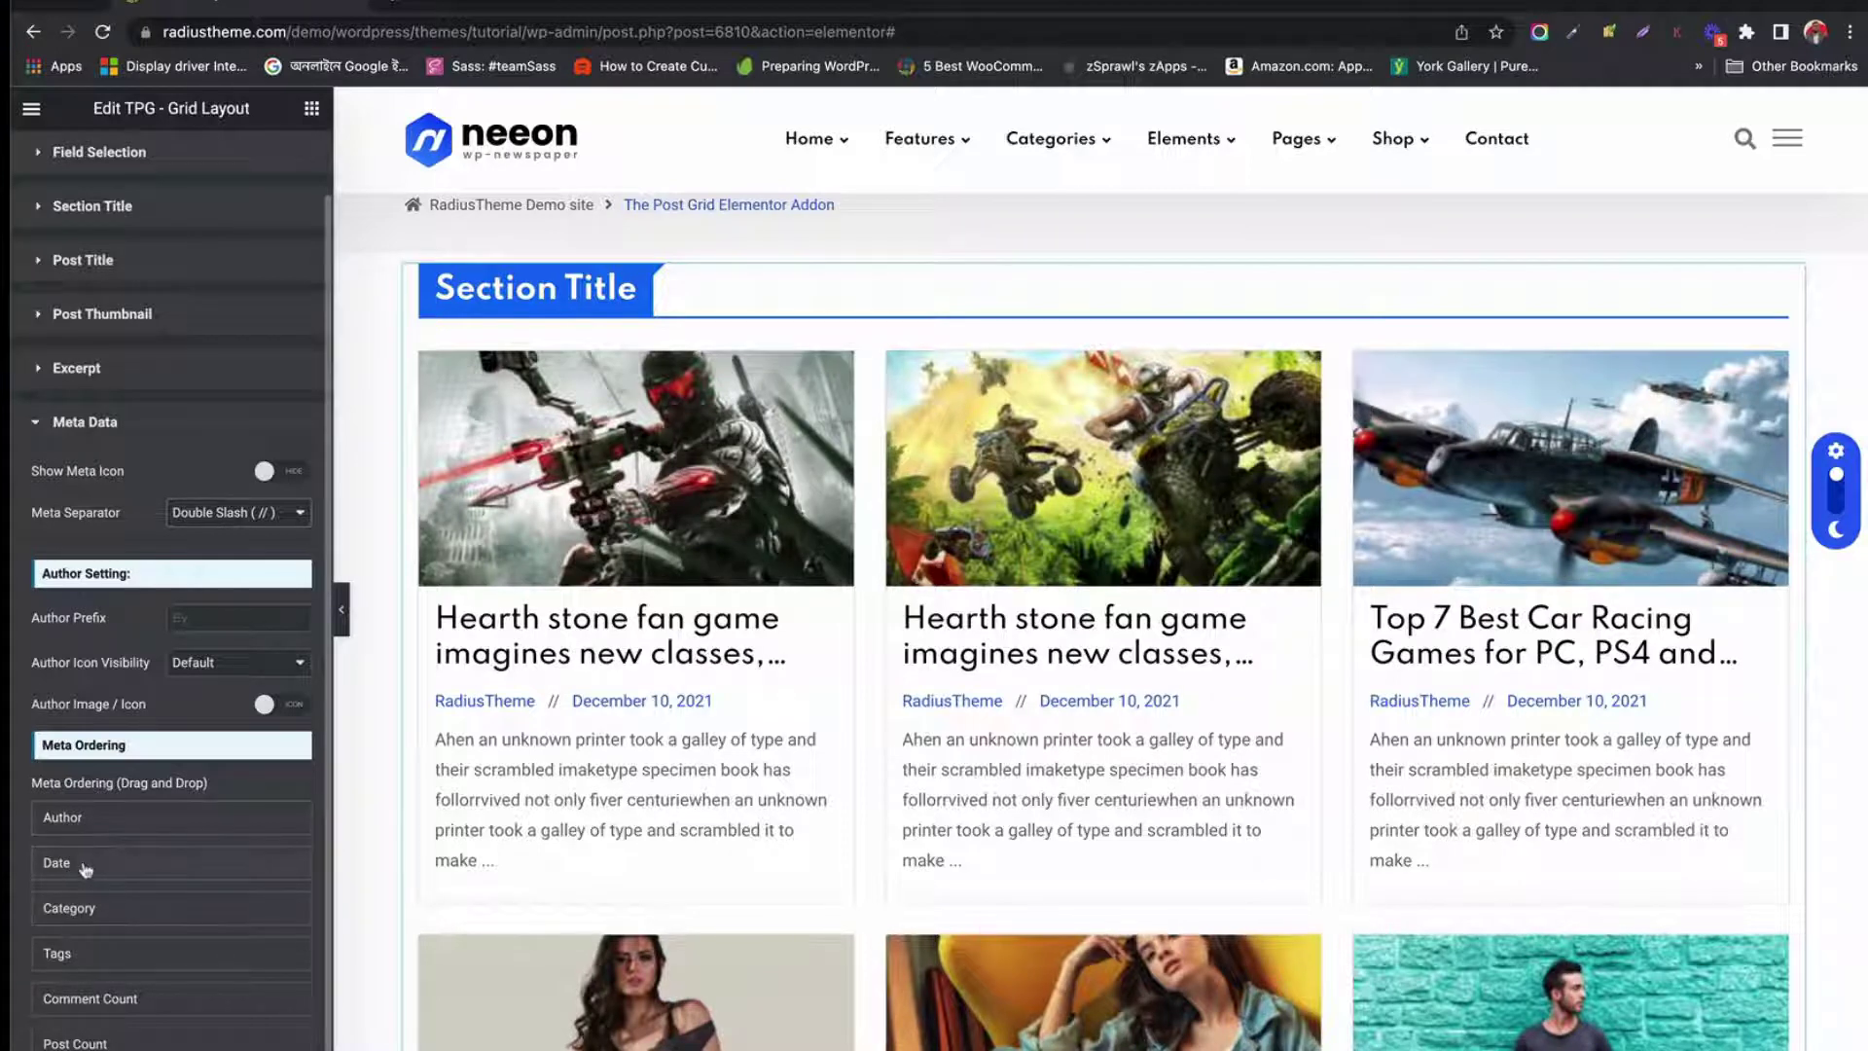
pyautogui.moveTo(86, 869); pyautogui.dragTo(92, 815)
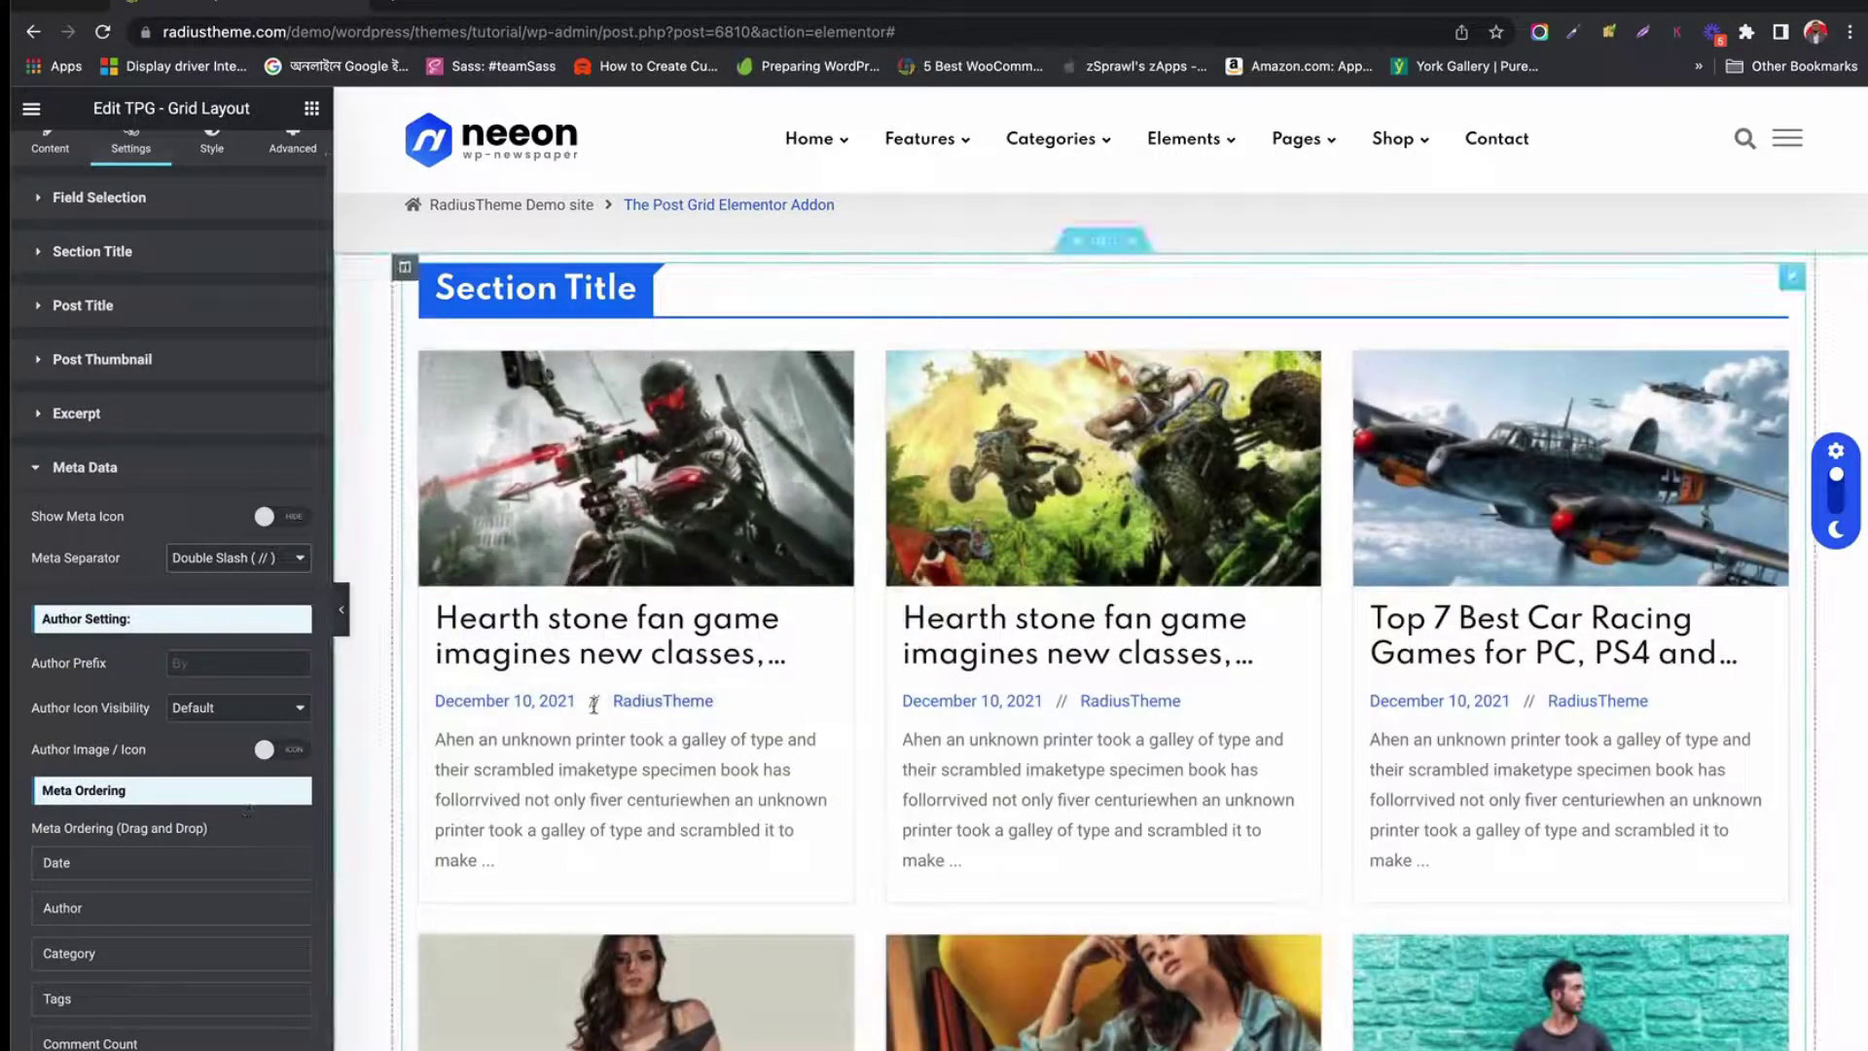
pyautogui.scroll(1, 60, 782)
pyautogui.scroll(-1, 60, 781)
pyautogui.scroll(1, 60, 781)
# In the Style tab, set Post Title margin top to 4 and padding top to 4
pyautogui.click(214, 160)
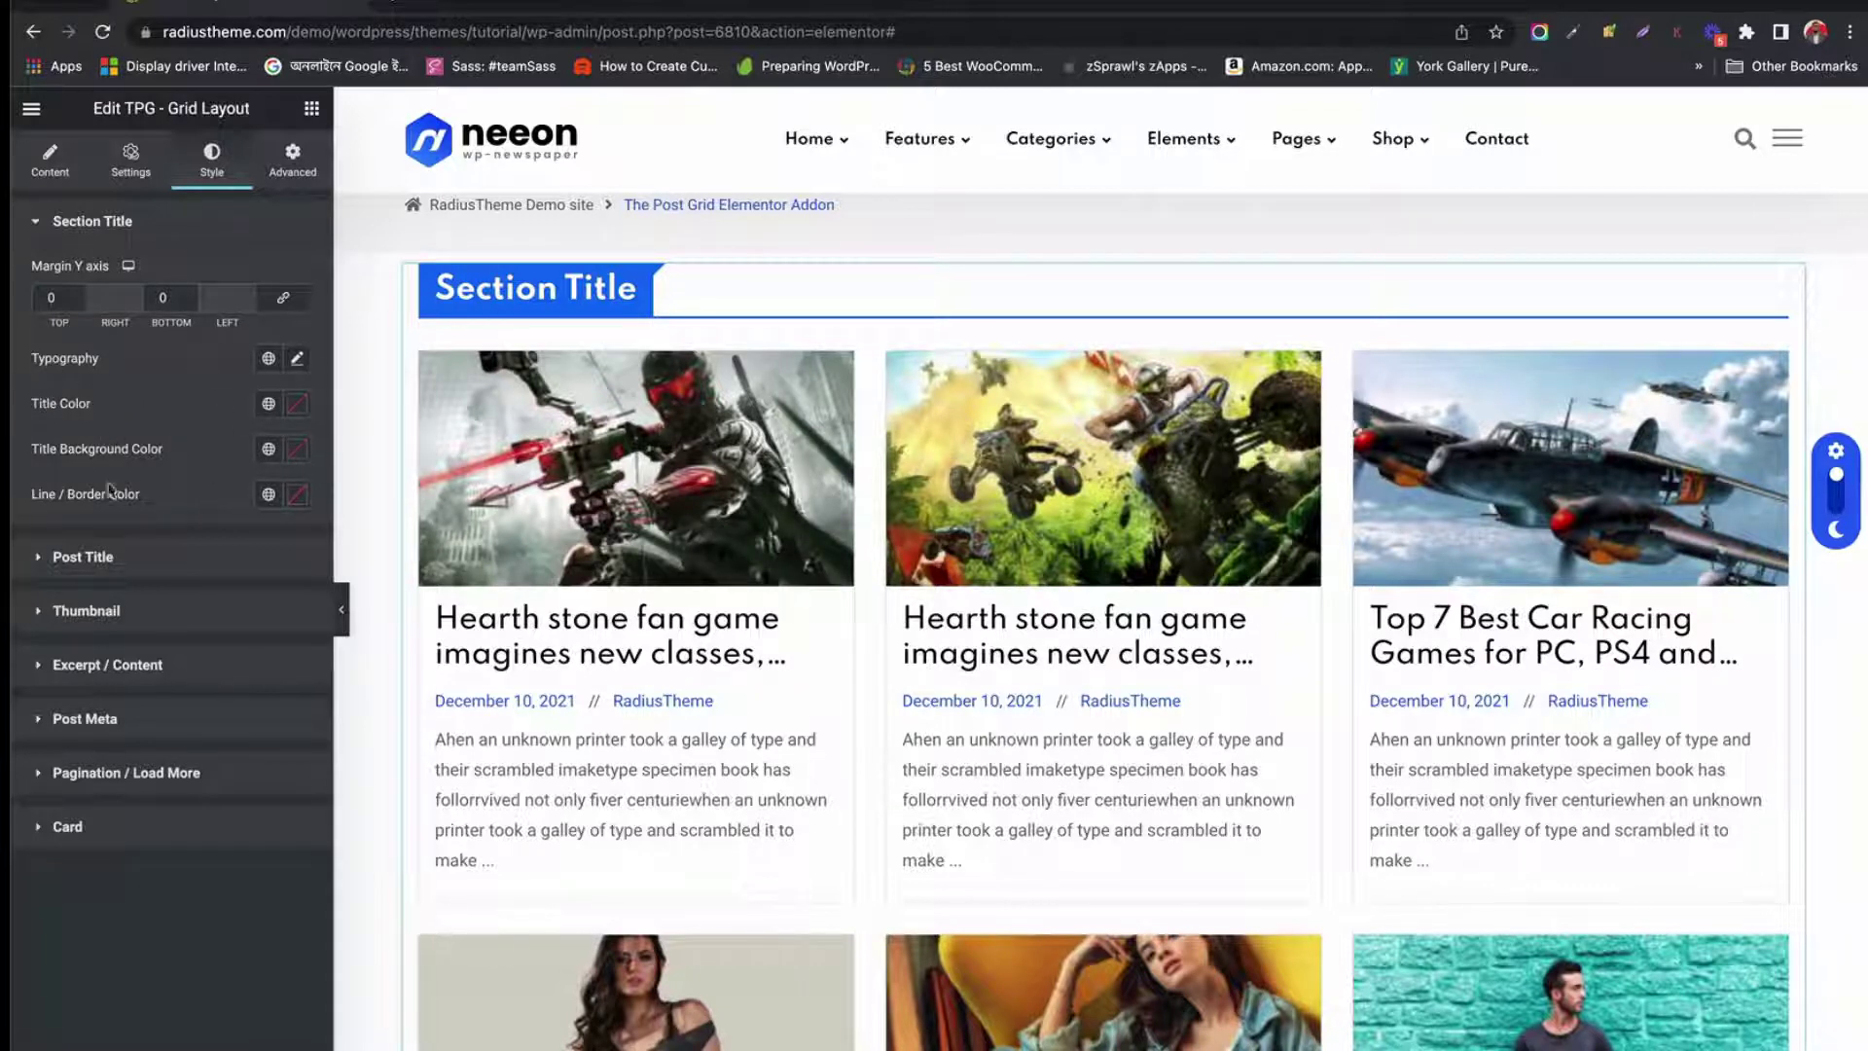
pyautogui.click(105, 559)
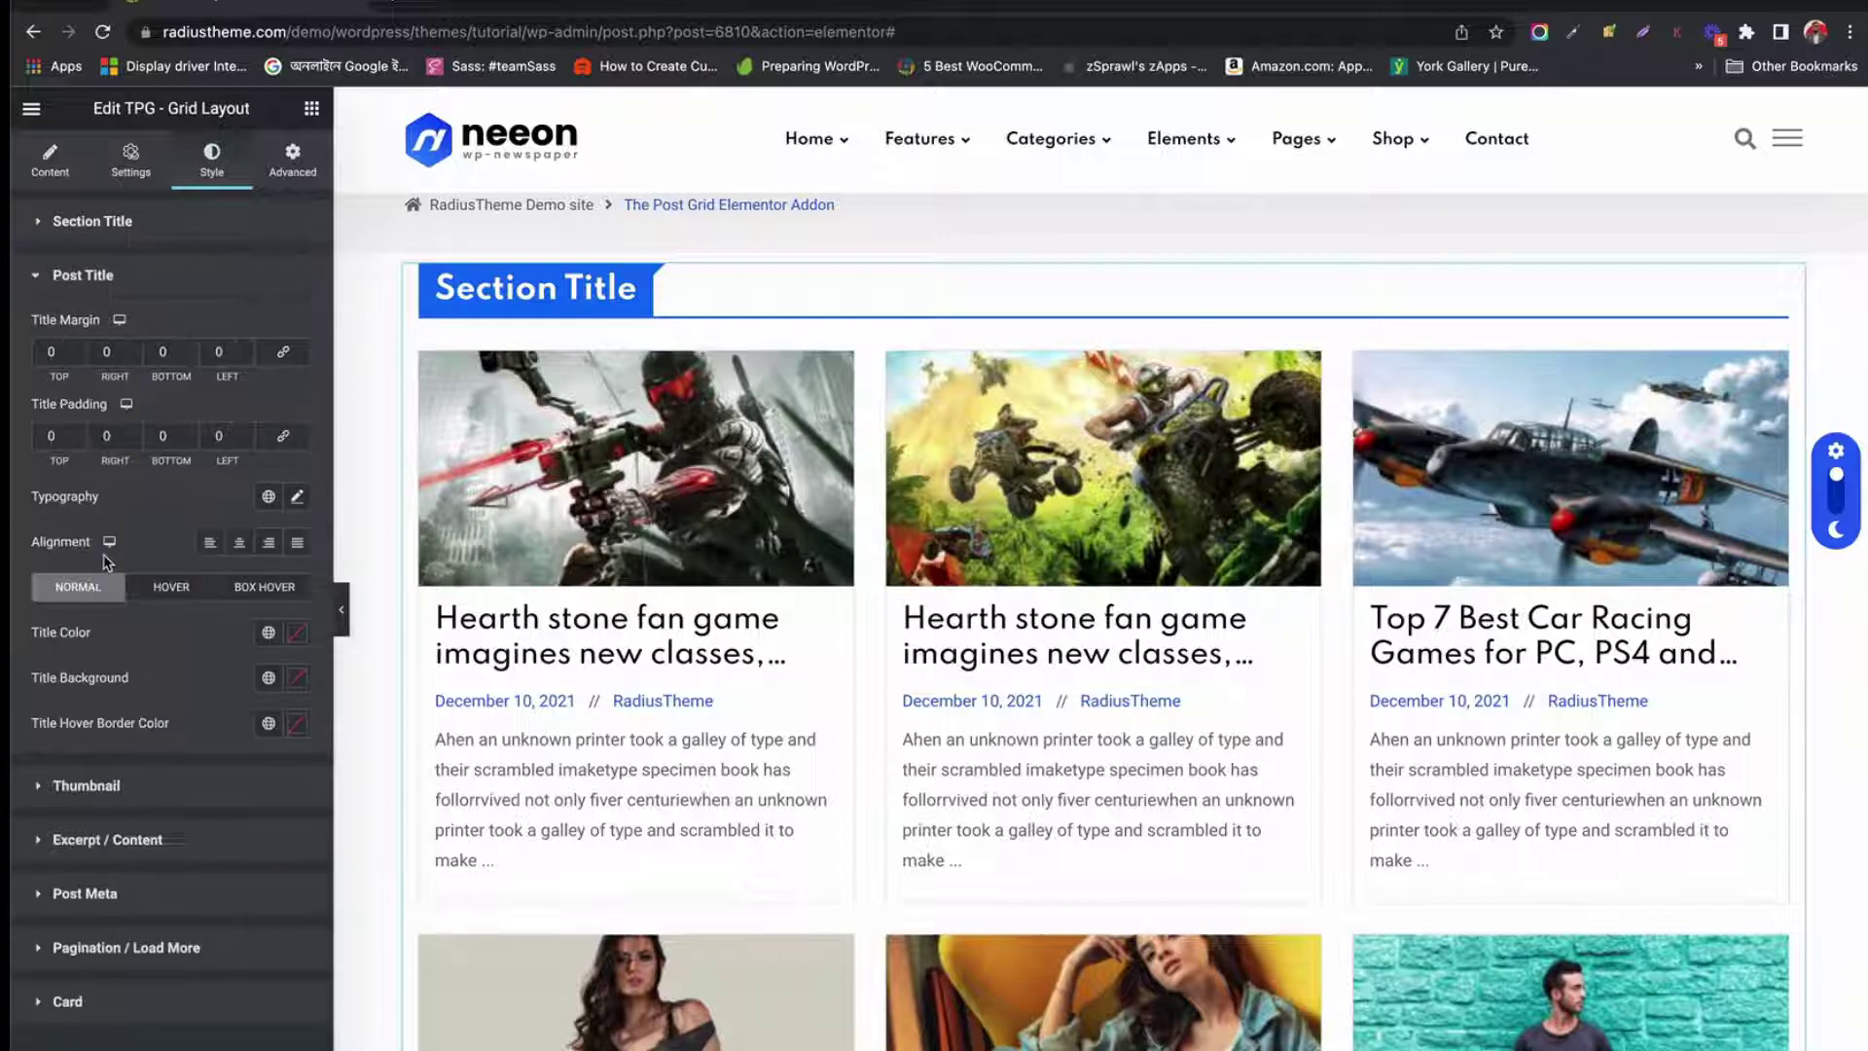
pyautogui.click(73, 352)
pyautogui.write('1')
pyautogui.press('BackSpace')
pyautogui.write('4')
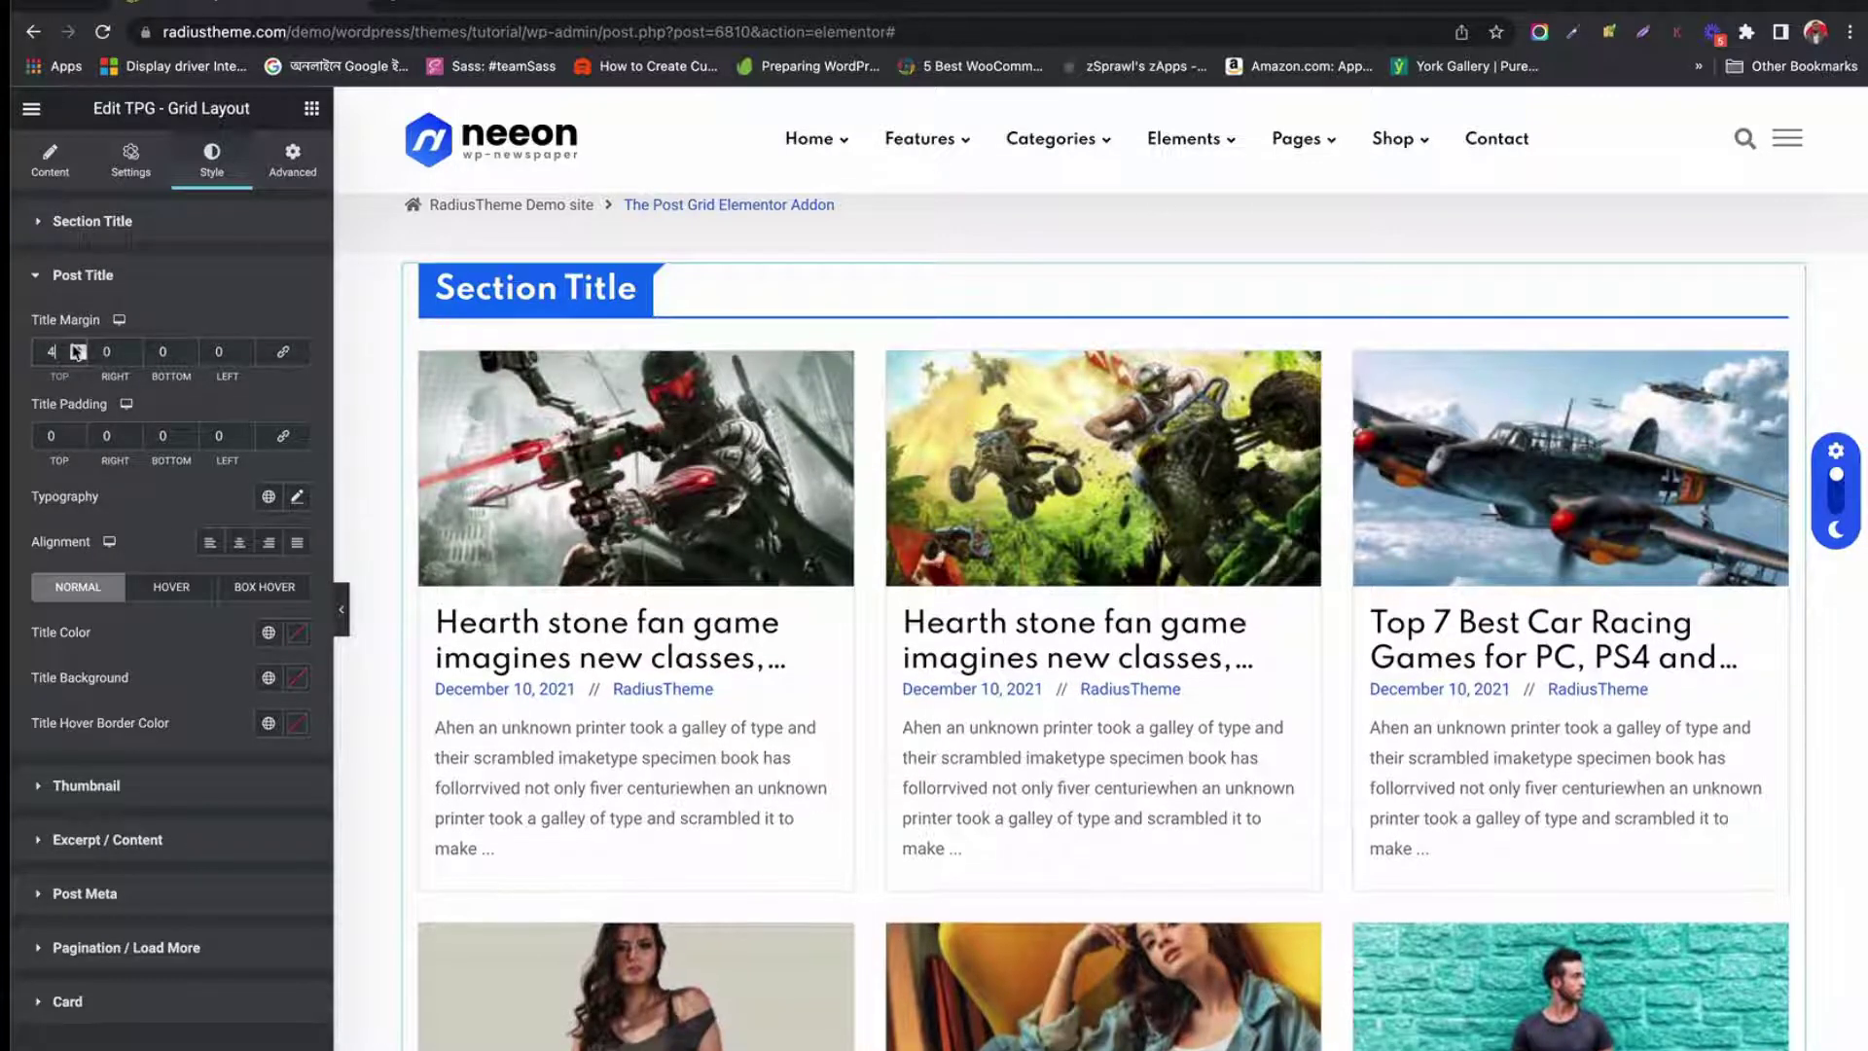
pyautogui.click(78, 437)
pyautogui.press('BackSpace')
pyautogui.write('4')
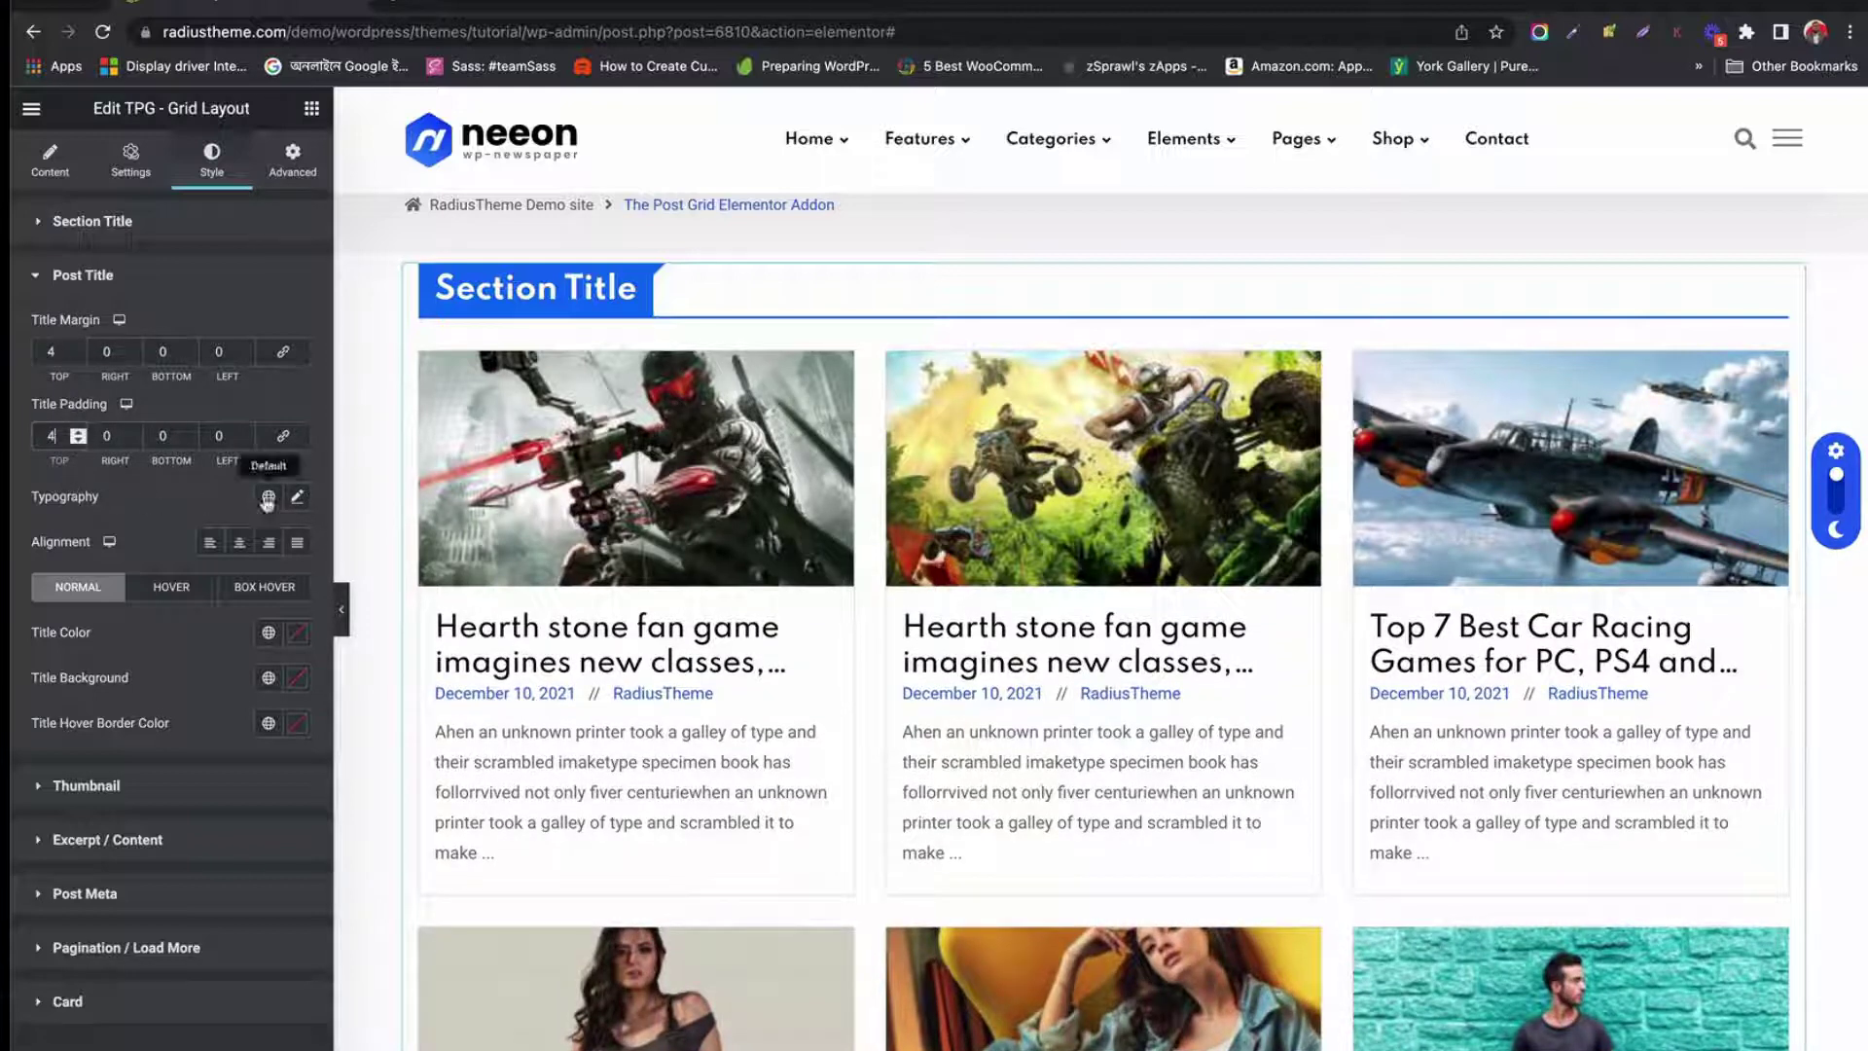
# Keep post titles left-aligned and set the Title Color to red
pyautogui.click(297, 498)
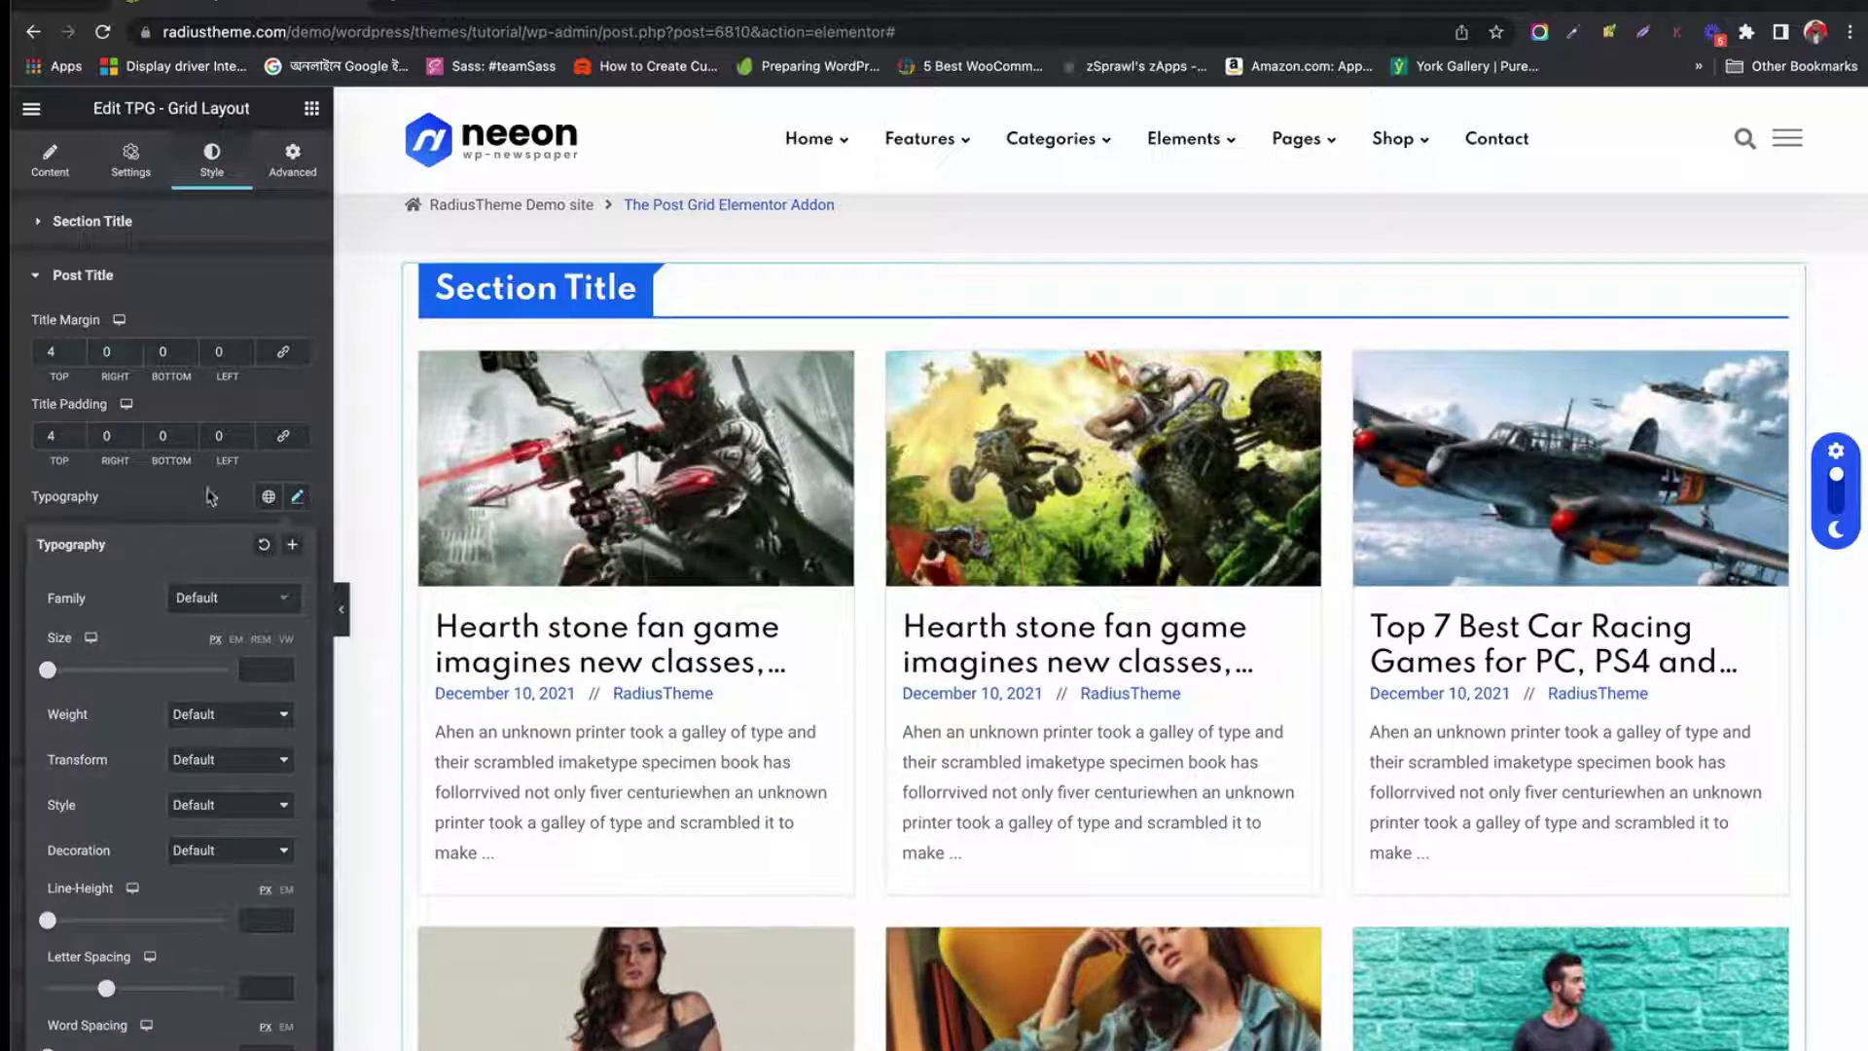
pyautogui.click(207, 496)
pyautogui.click(241, 545)
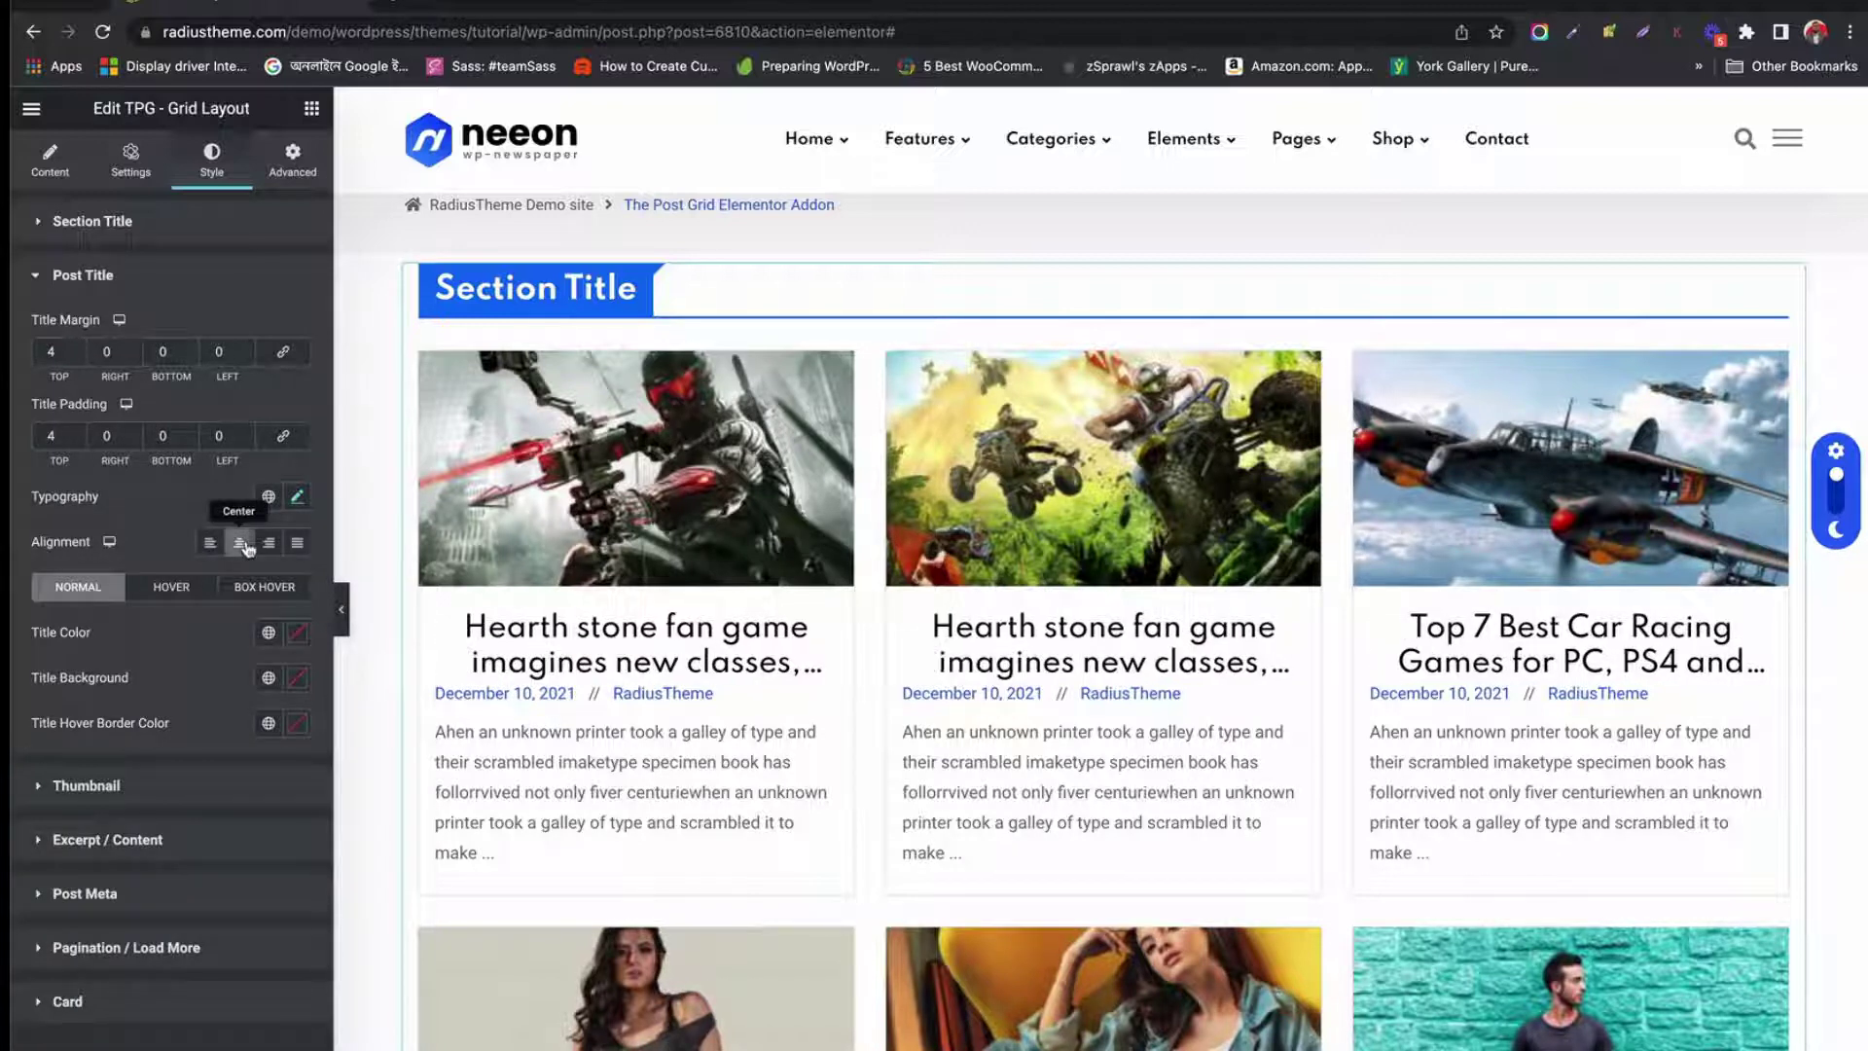
pyautogui.click(210, 544)
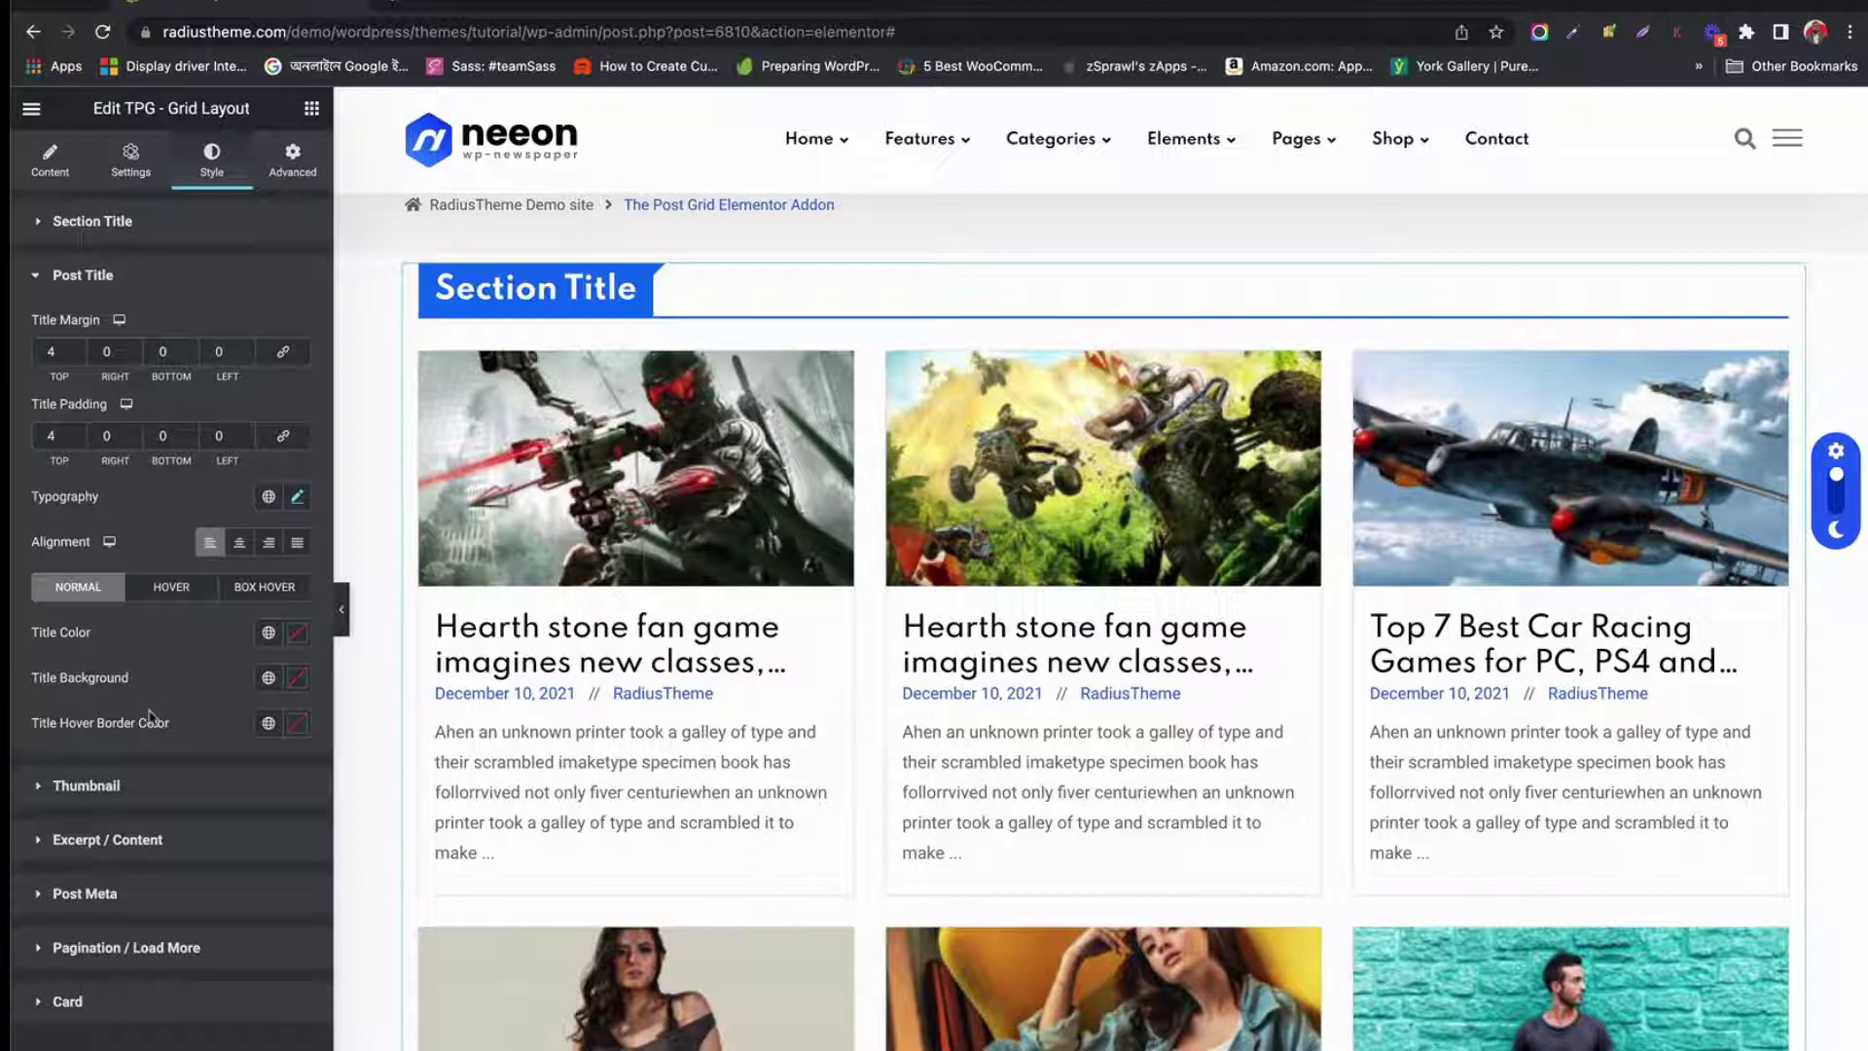
pyautogui.click(294, 635)
pyautogui.click(275, 727)
pyautogui.click(199, 638)
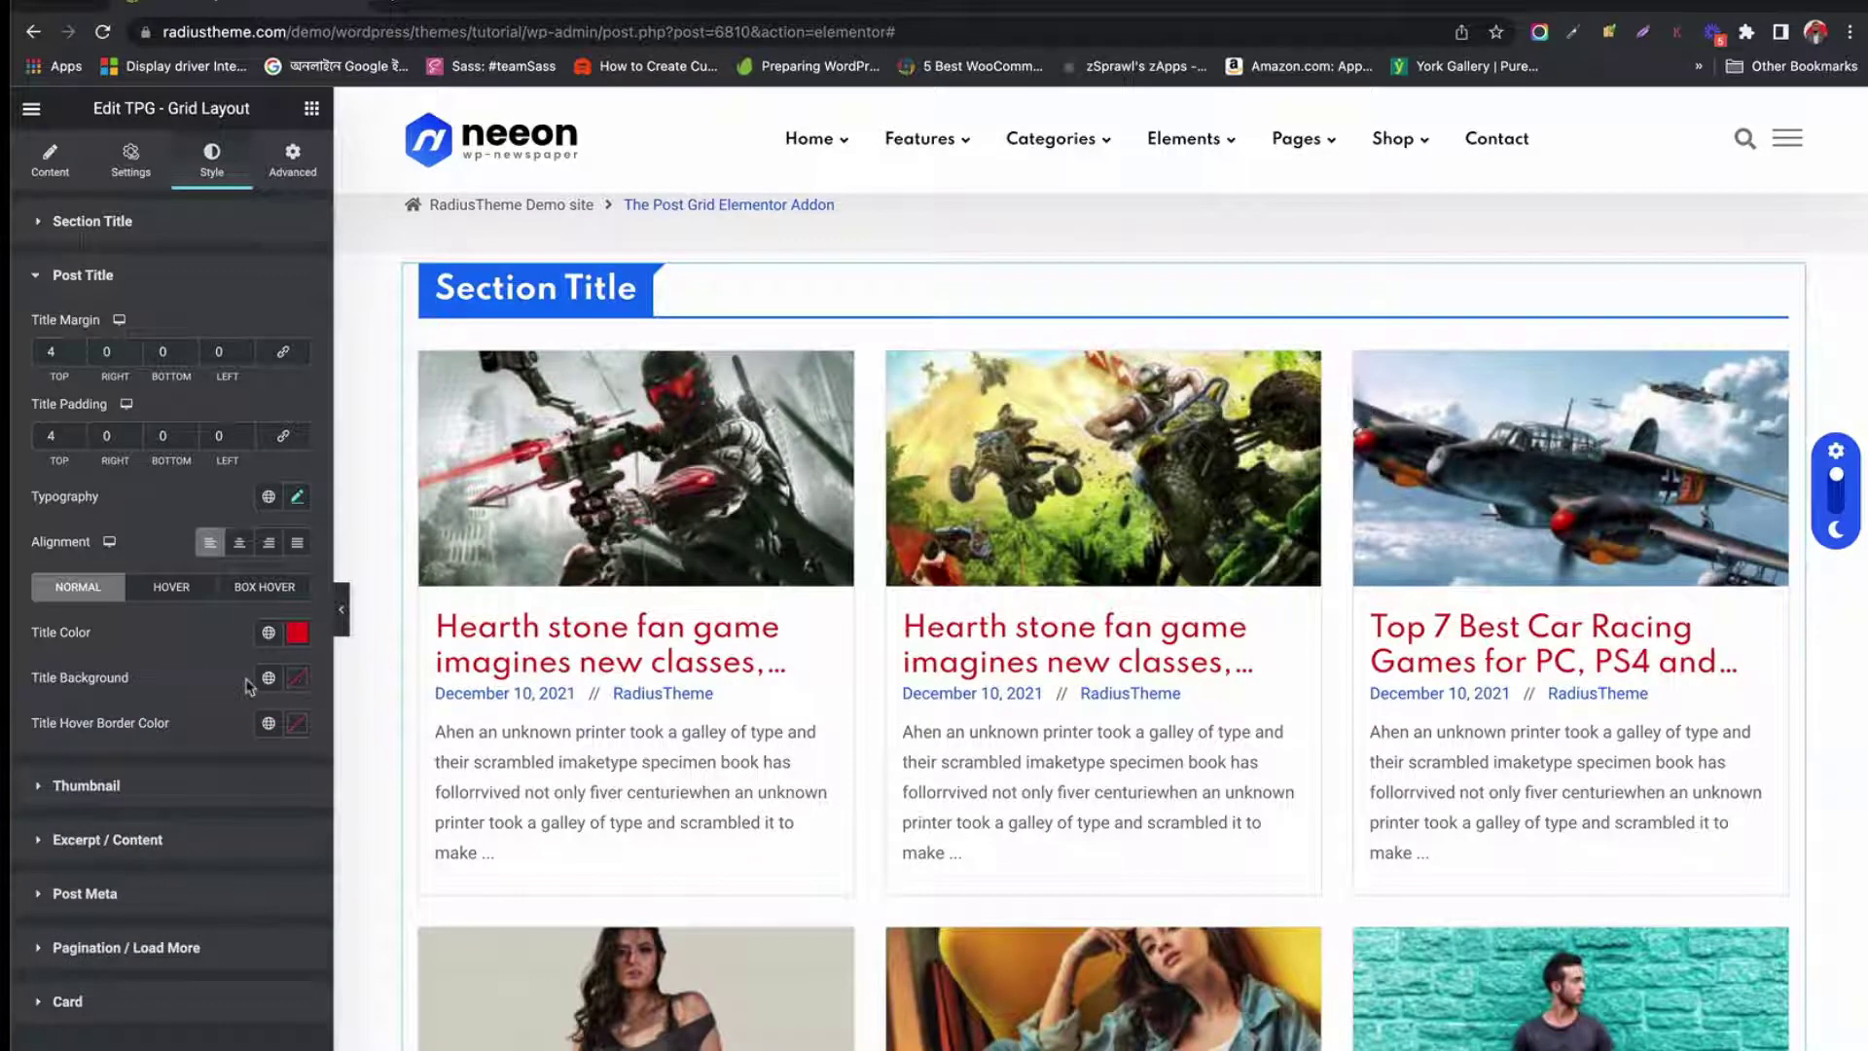
pyautogui.click(107, 791)
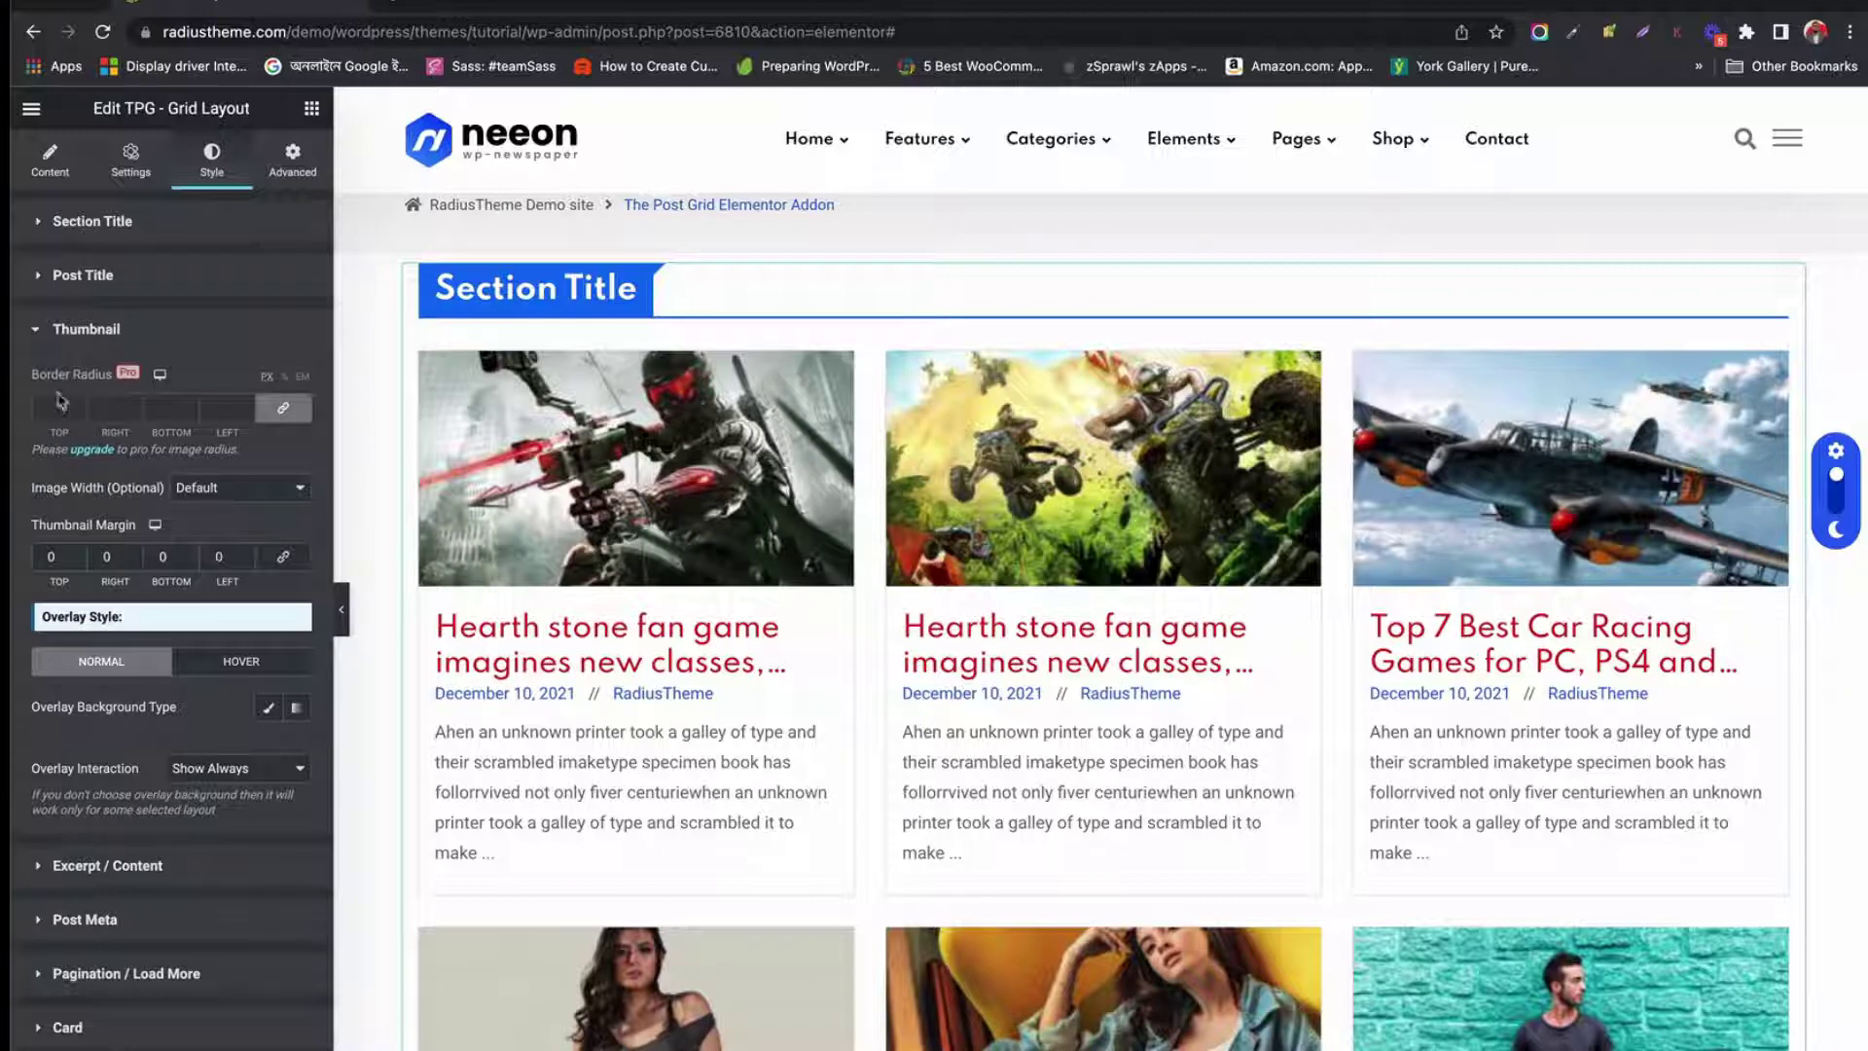
# Leave the thumbnail image width at Default and the overlay without a gradient
pyautogui.click(244, 499)
pyautogui.click(133, 503)
pyautogui.click(297, 712)
pyautogui.click(298, 713)
# Left-align the excerpts and set Excerpt Spacing top to 2
pyautogui.click(160, 867)
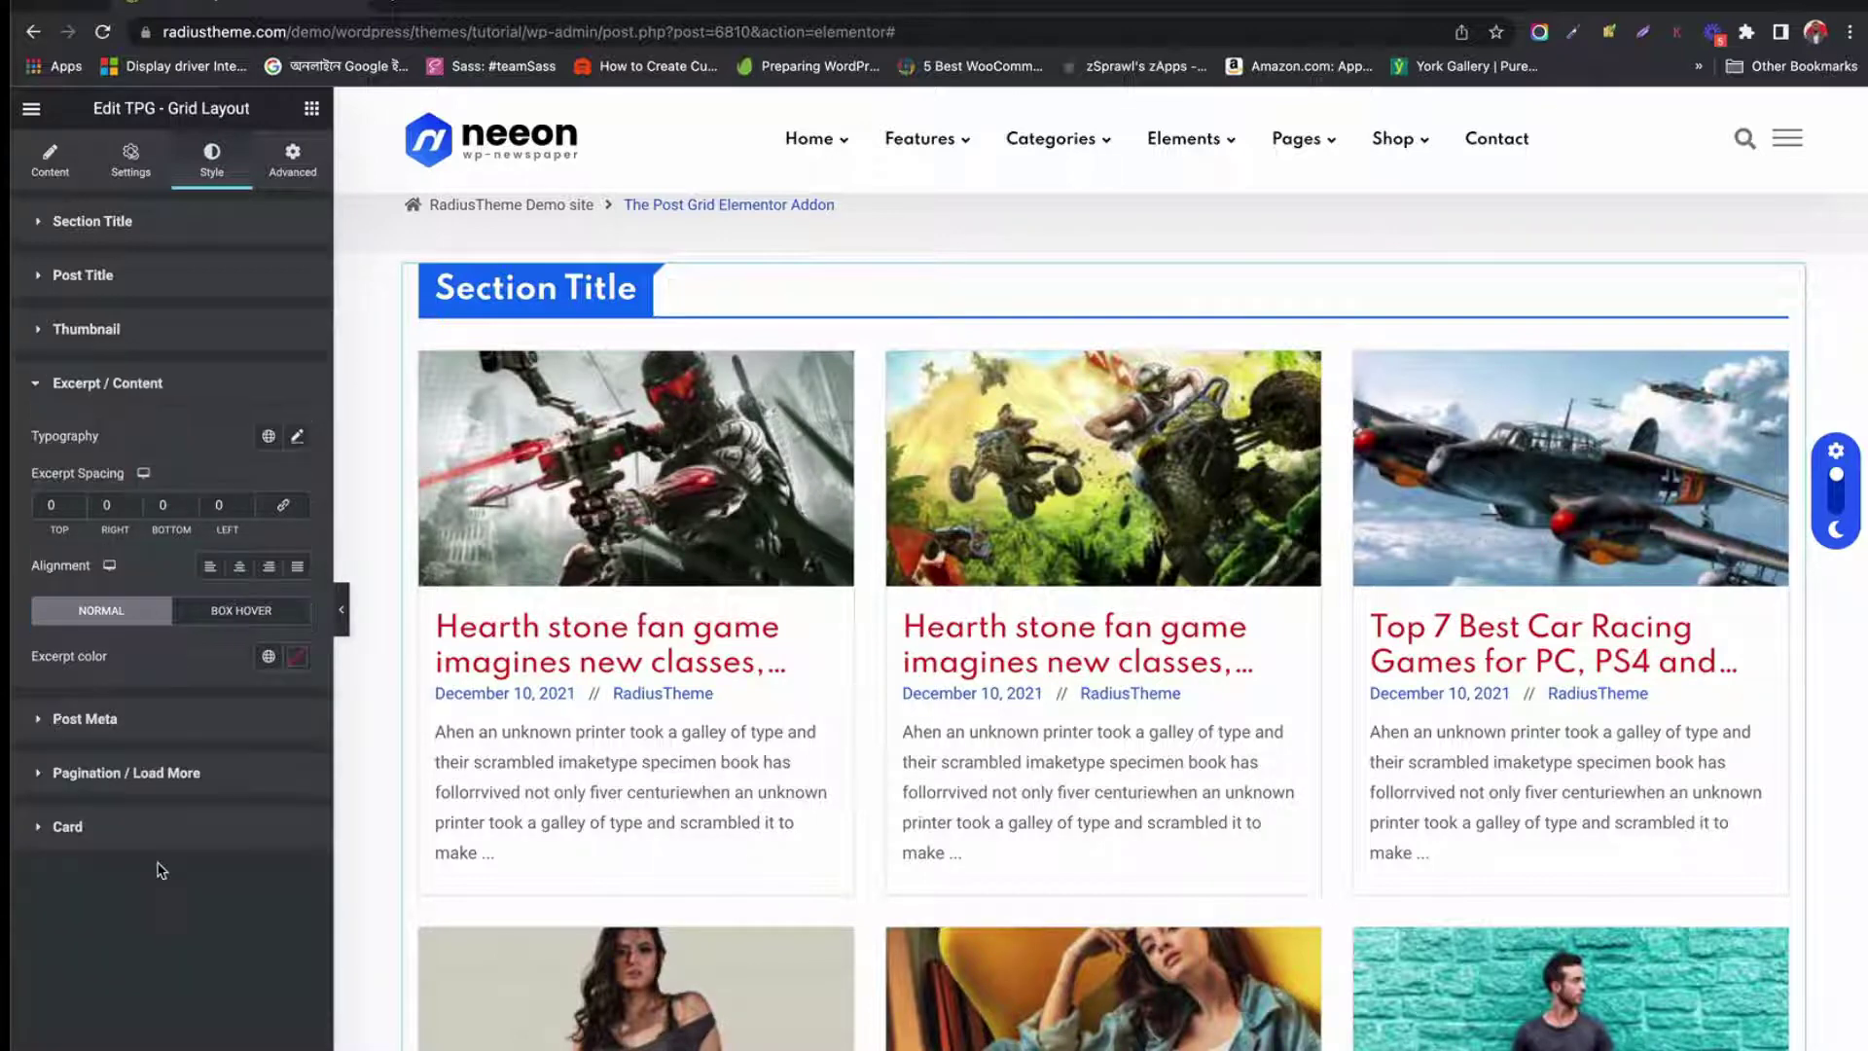
pyautogui.click(238, 566)
pyautogui.click(210, 566)
pyautogui.click(77, 500)
pyautogui.click(77, 500)
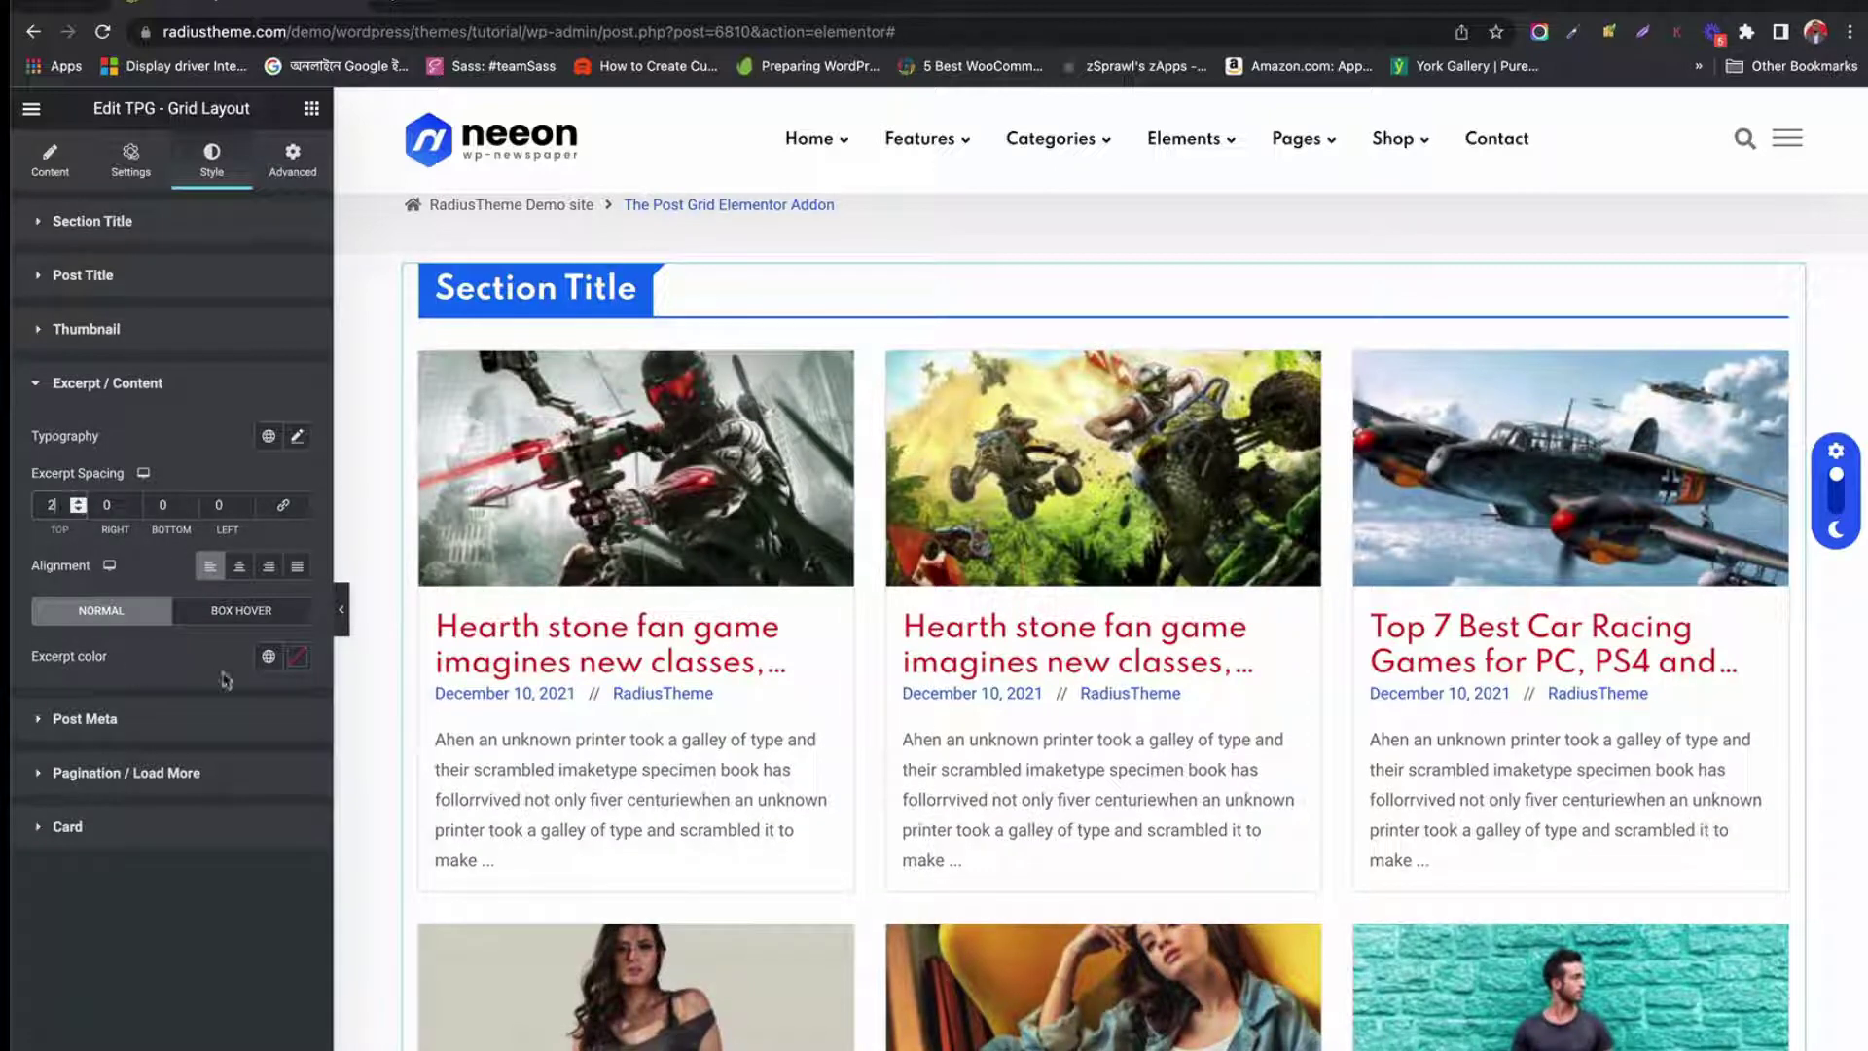
pyautogui.click(295, 657)
pyautogui.click(176, 665)
# Set the Post Meta spacing top to 6
pyautogui.click(142, 720)
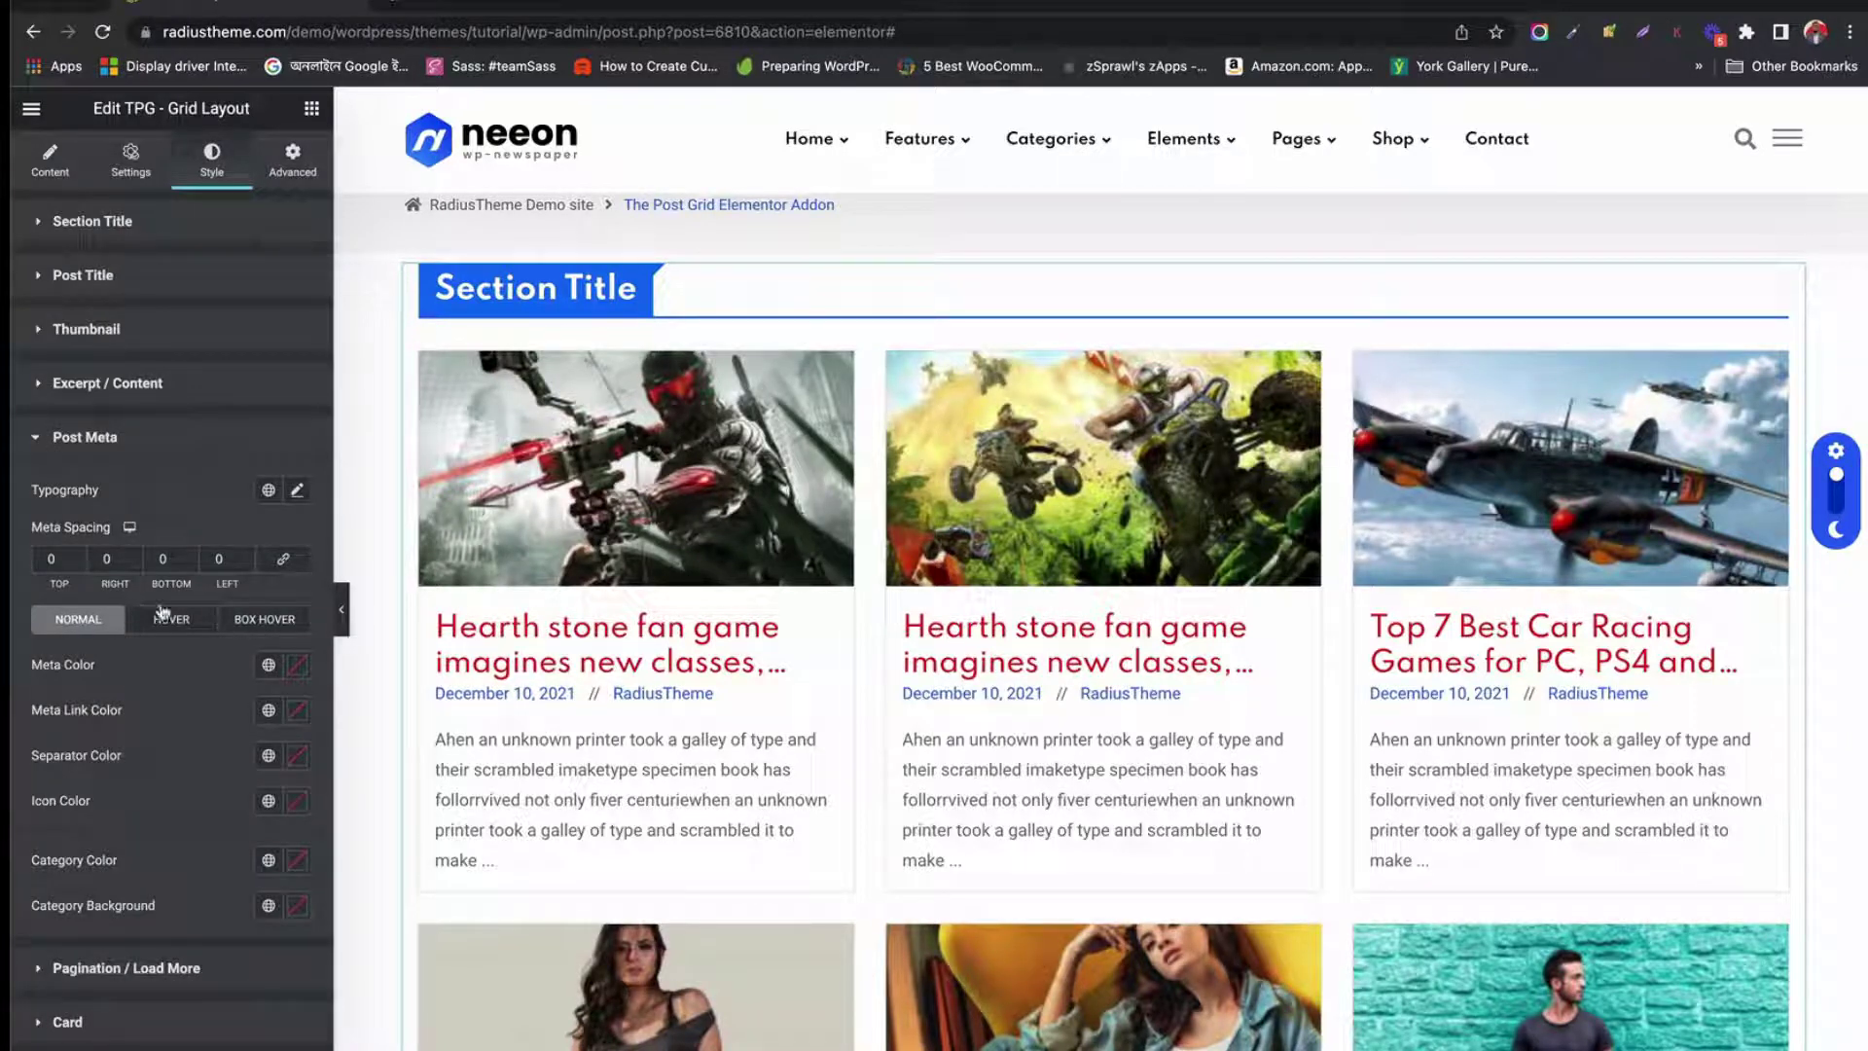
pyautogui.click(78, 556)
pyautogui.click(78, 556)
pyautogui.click(78, 557)
pyautogui.click(78, 556)
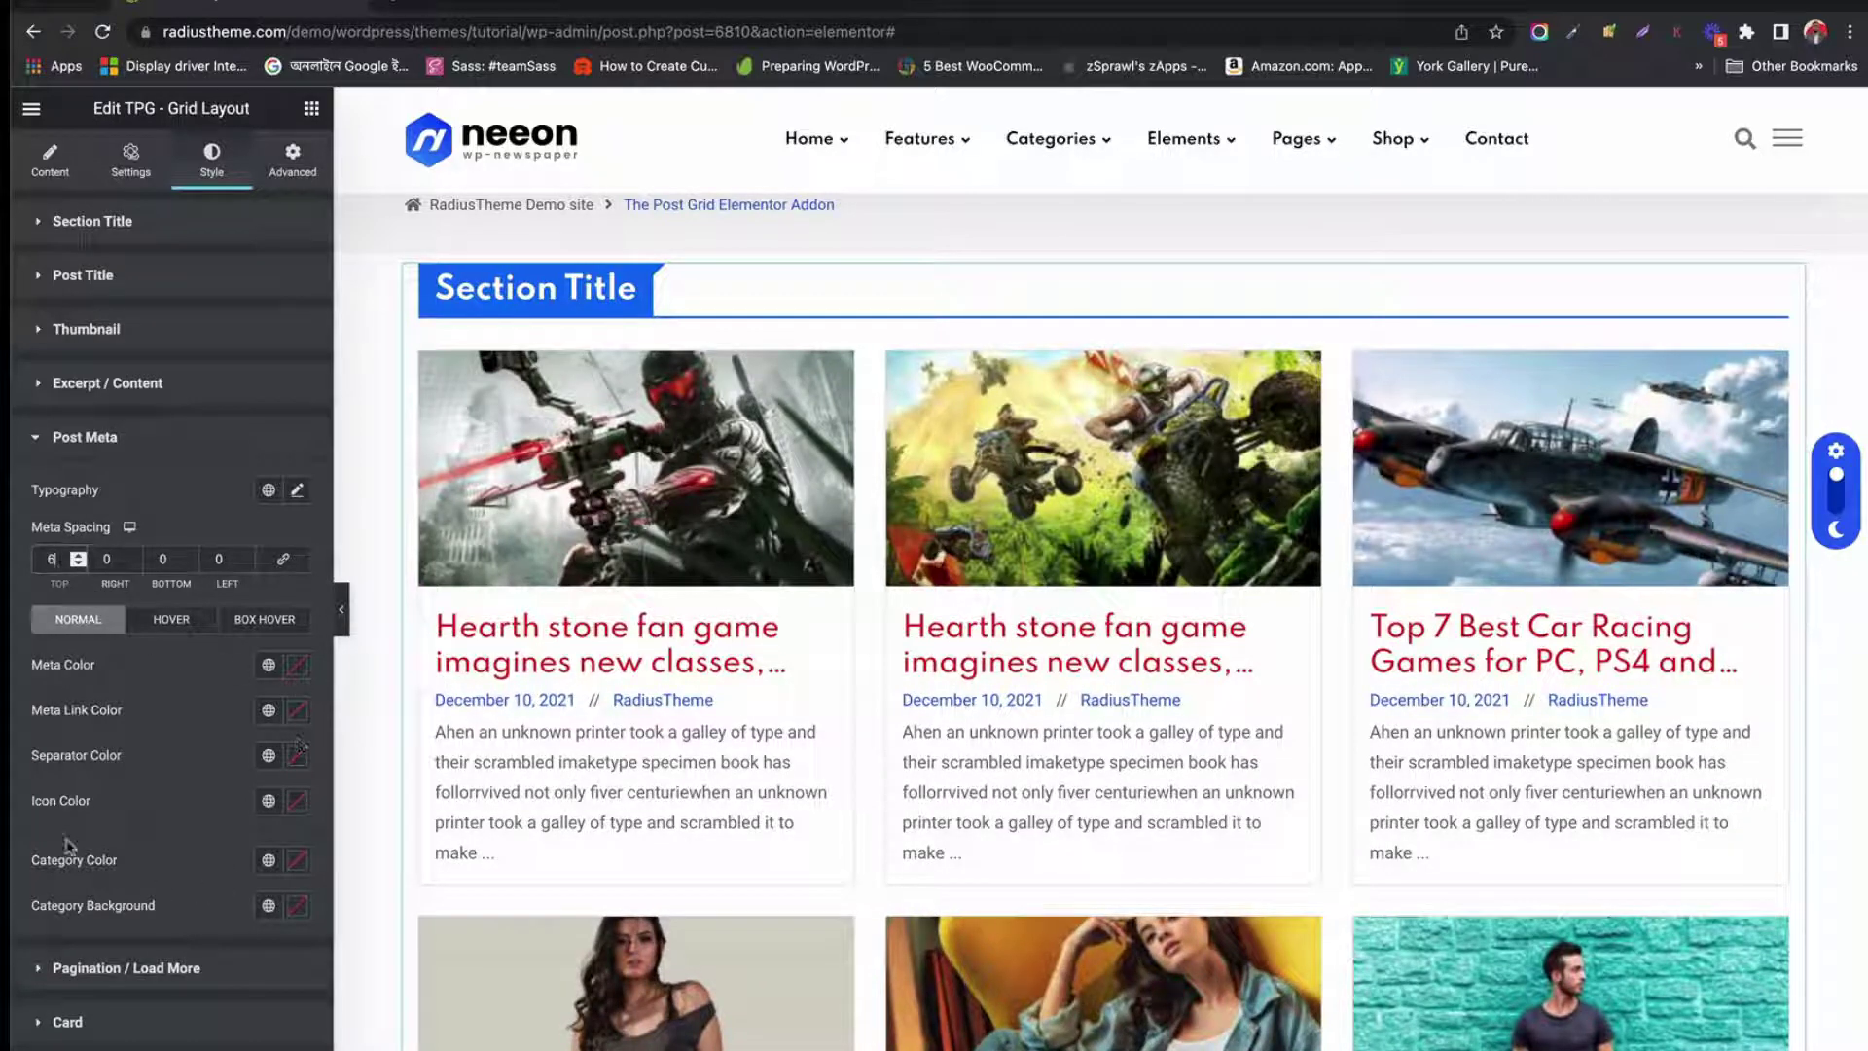
pyautogui.click(133, 982)
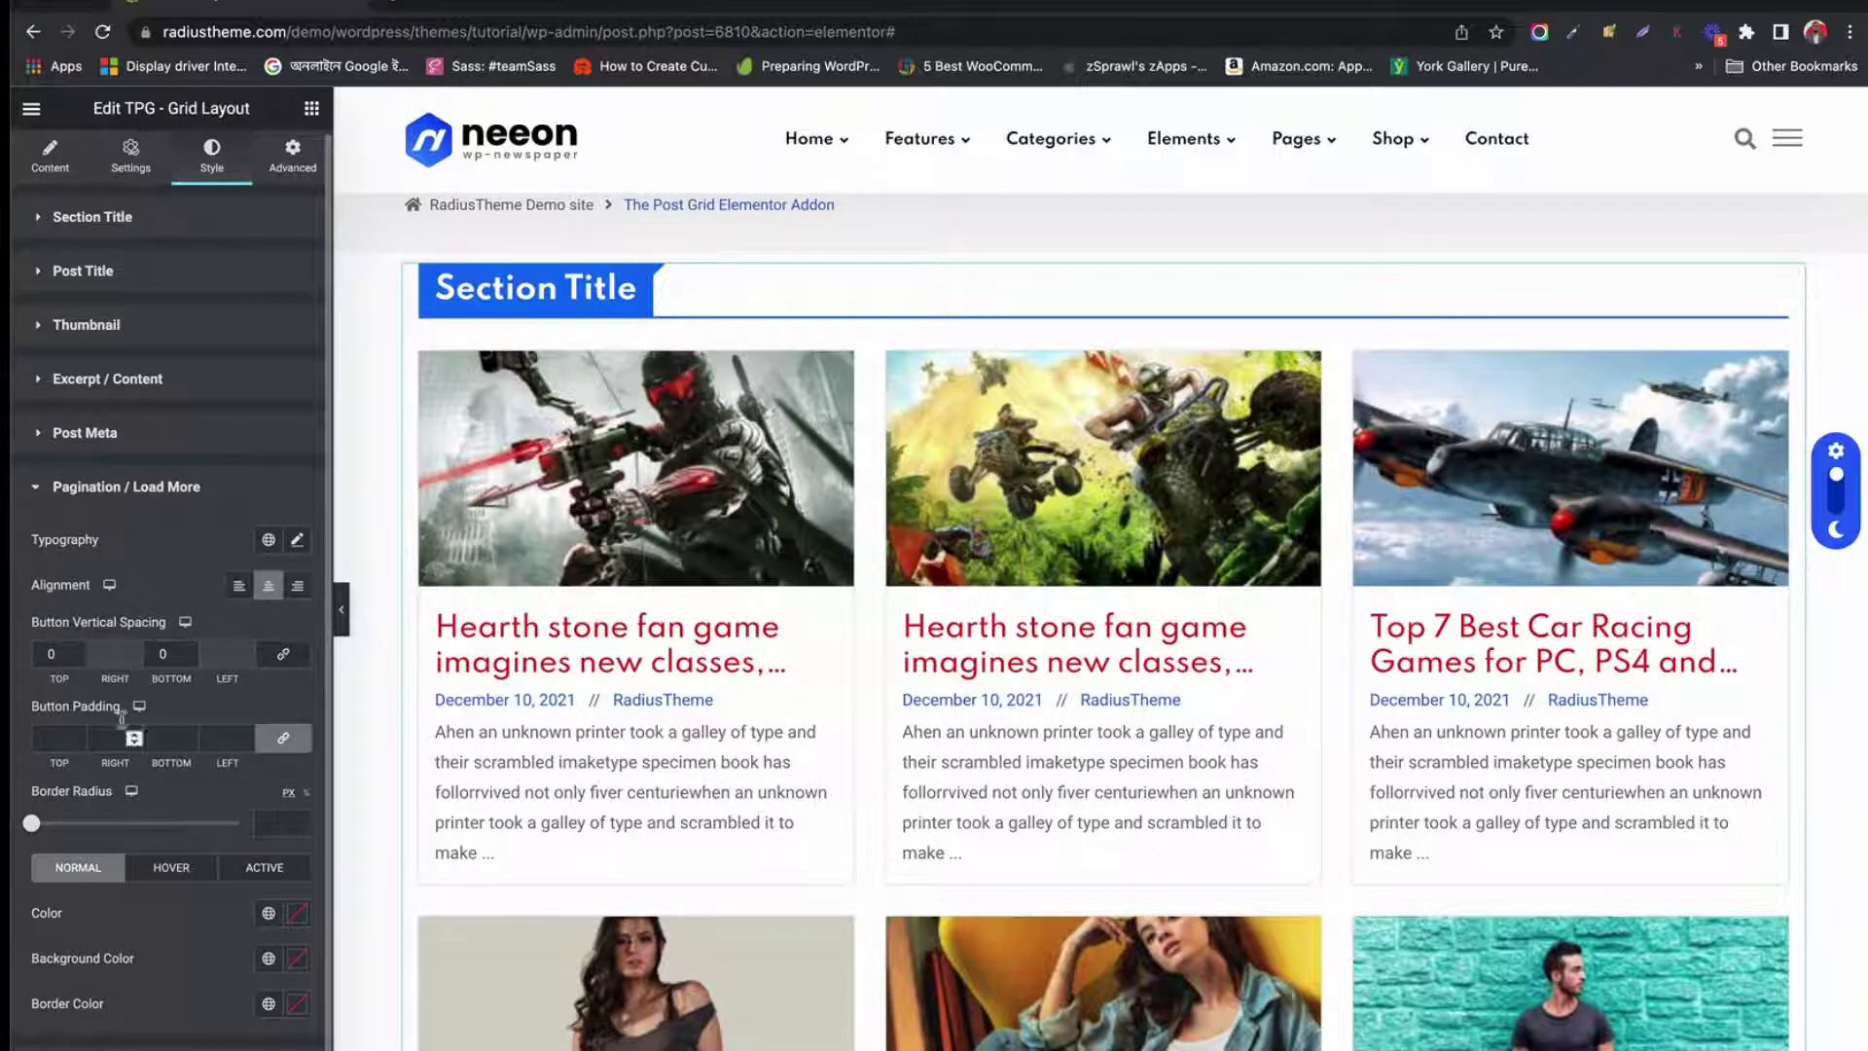
# Keep the pagination buttons centered after briefly testing left alignment
pyautogui.scroll(-15, 629, 772)
pyautogui.scroll(4, 630, 771)
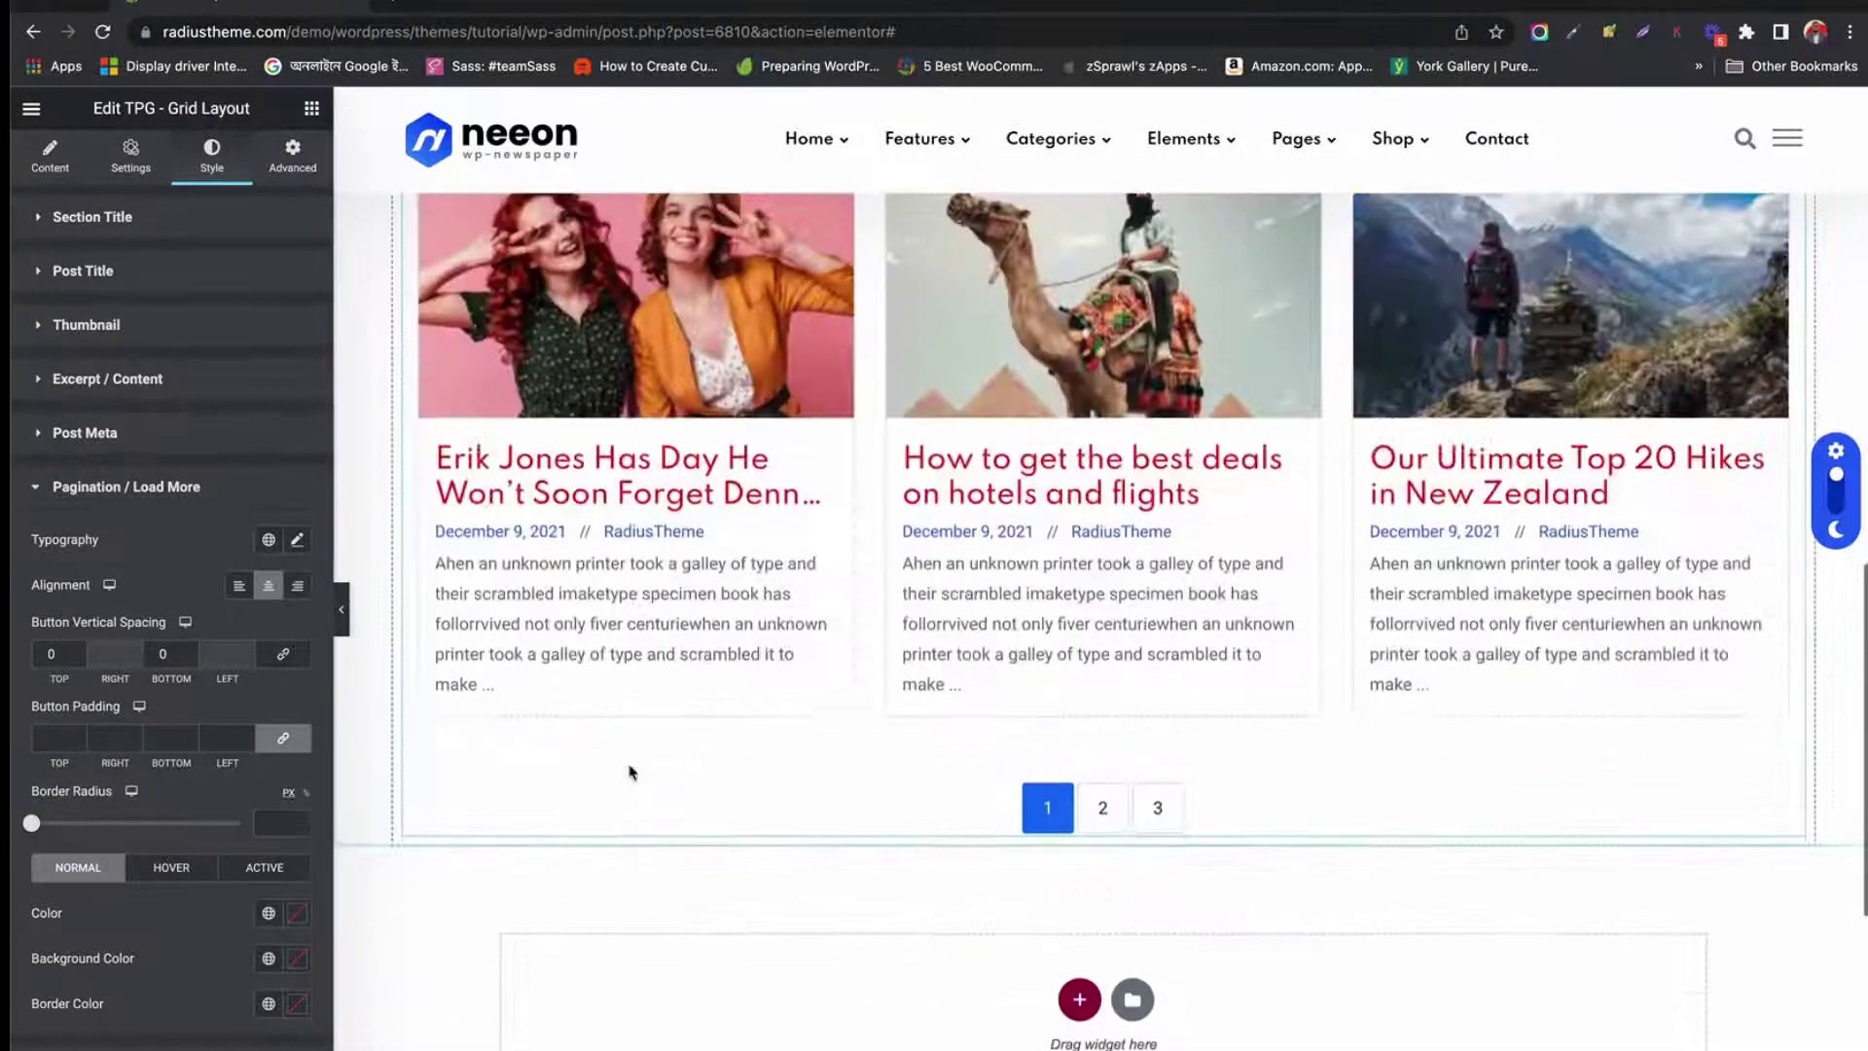
pyautogui.click(237, 588)
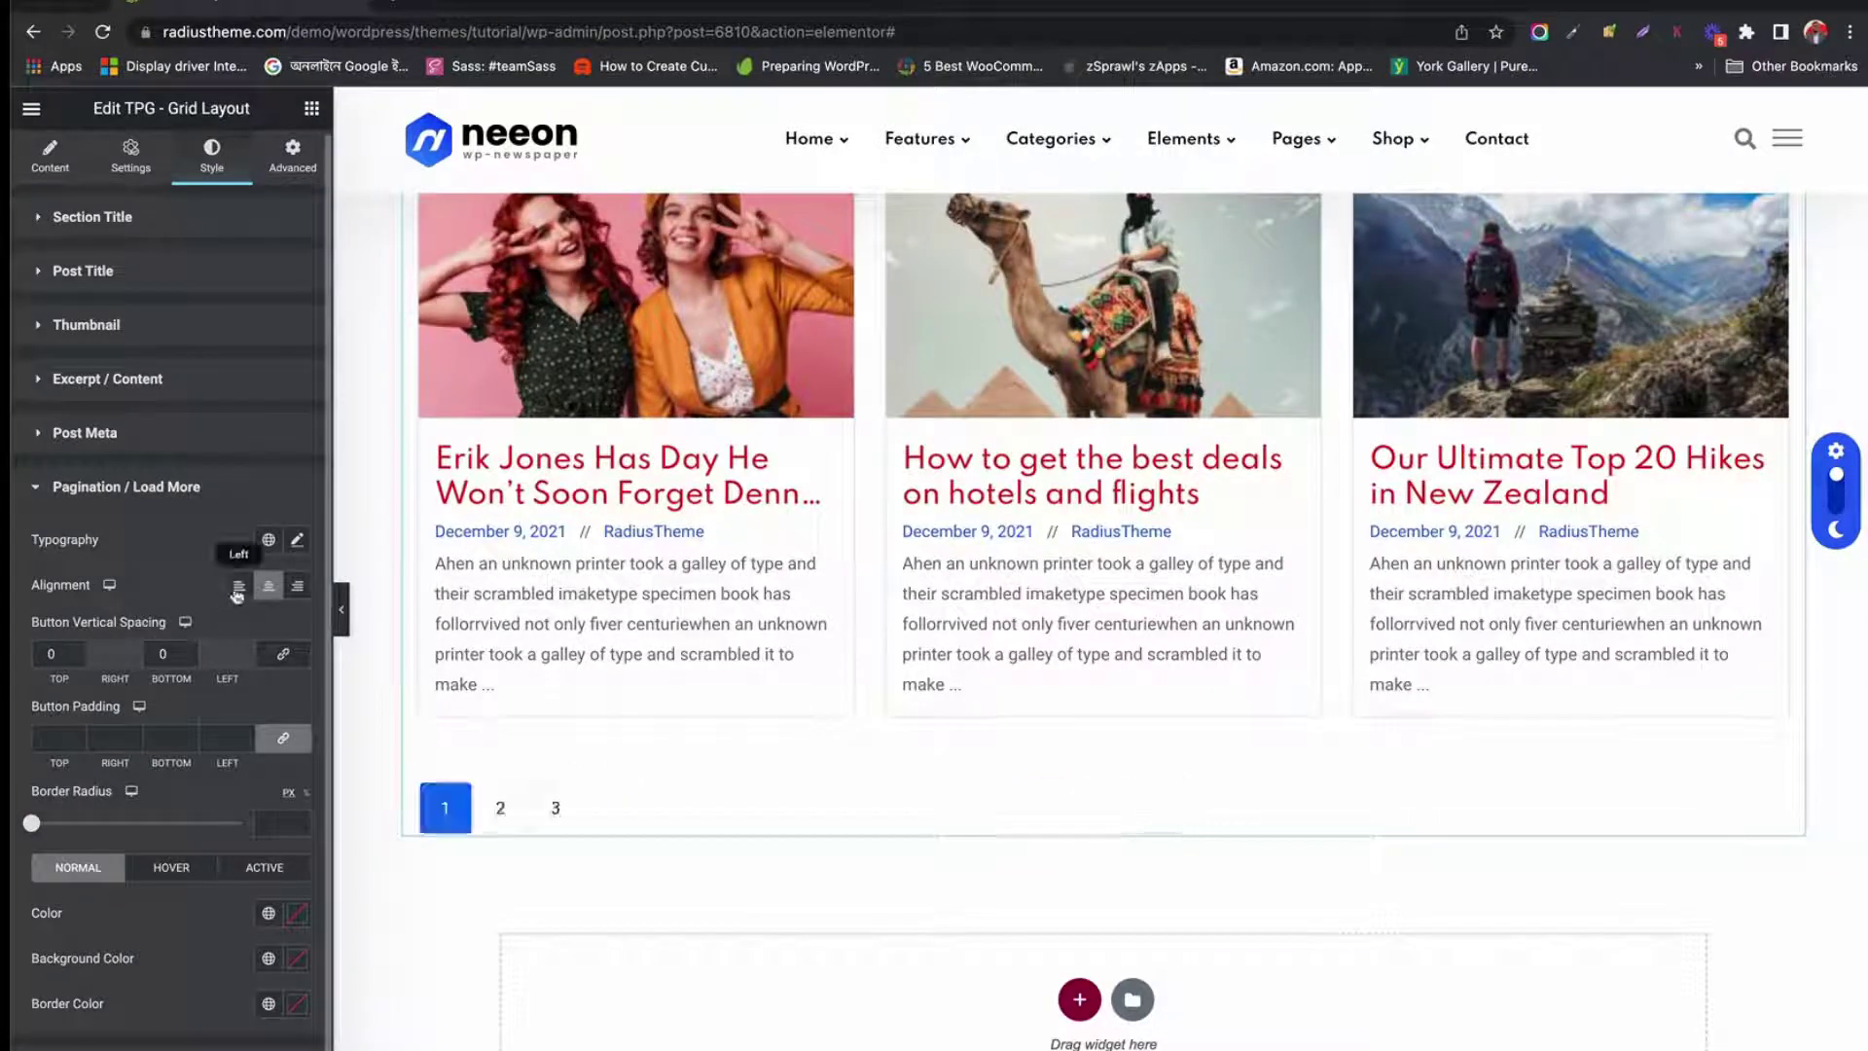
pyautogui.click(269, 586)
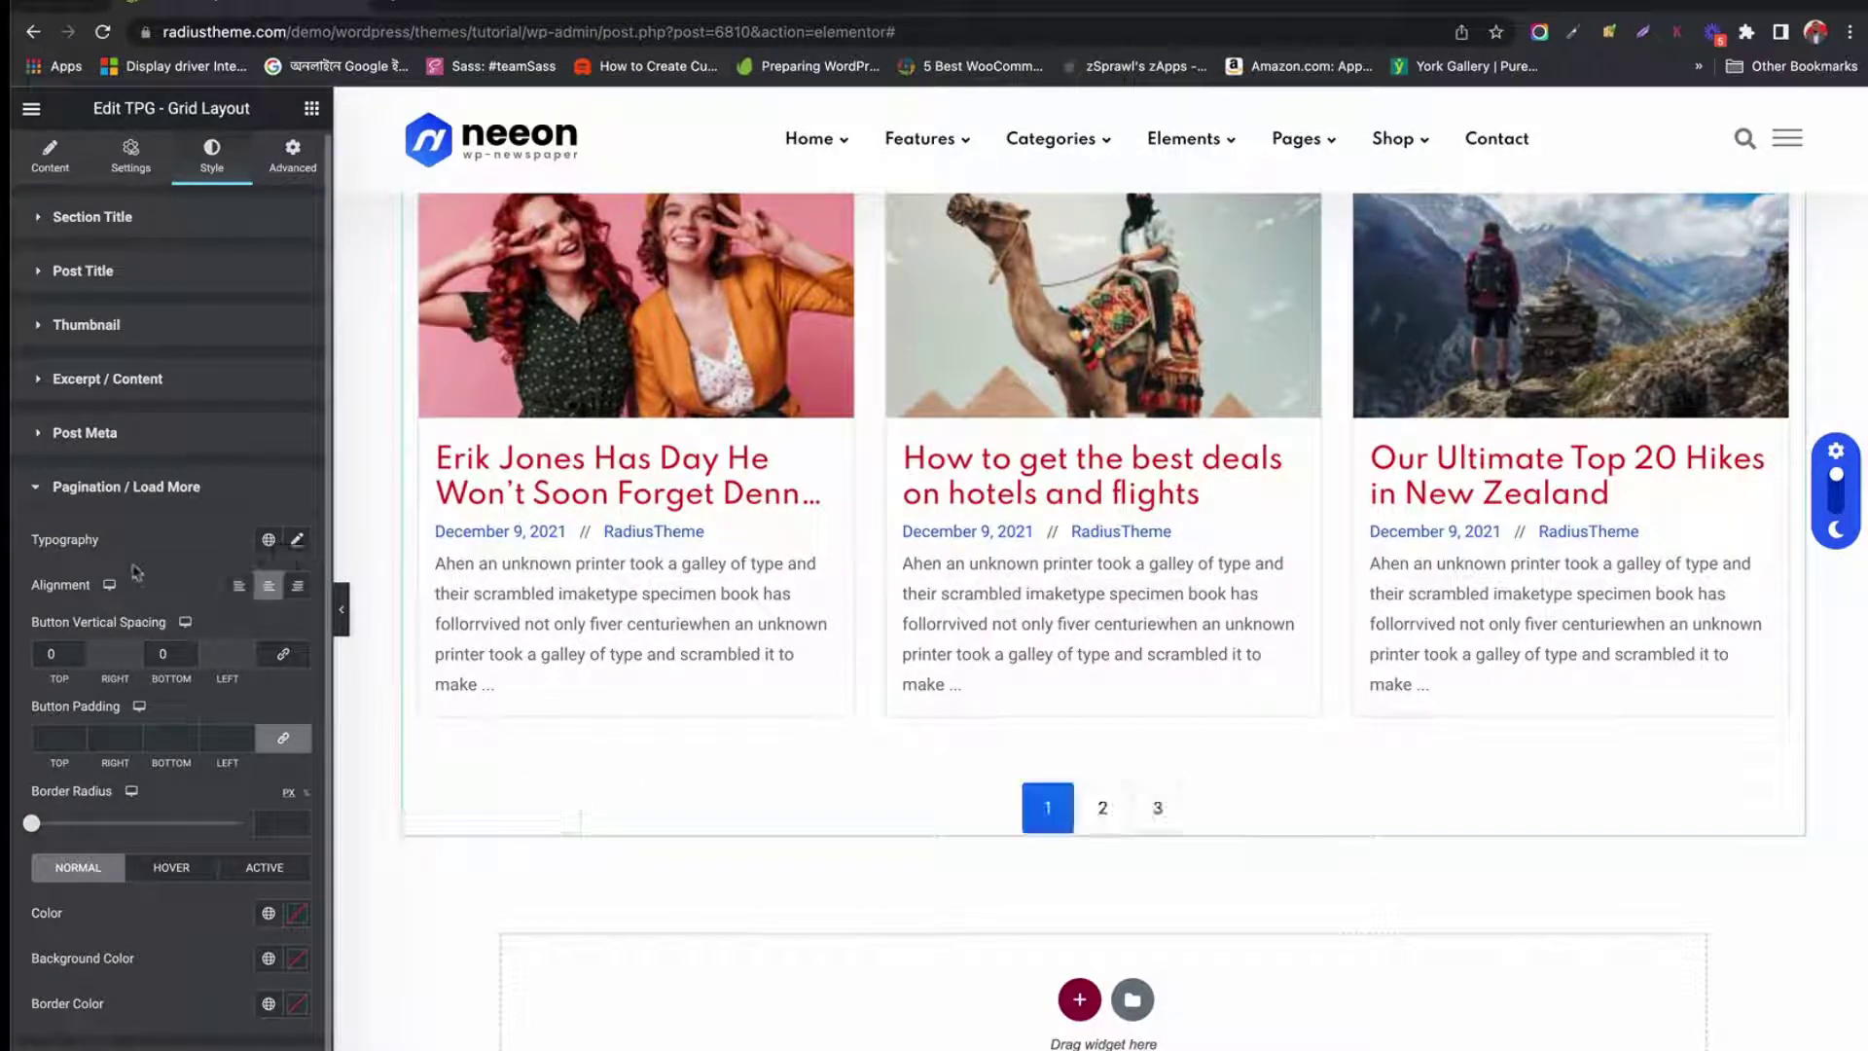
pyautogui.click(298, 539)
pyautogui.click(298, 539)
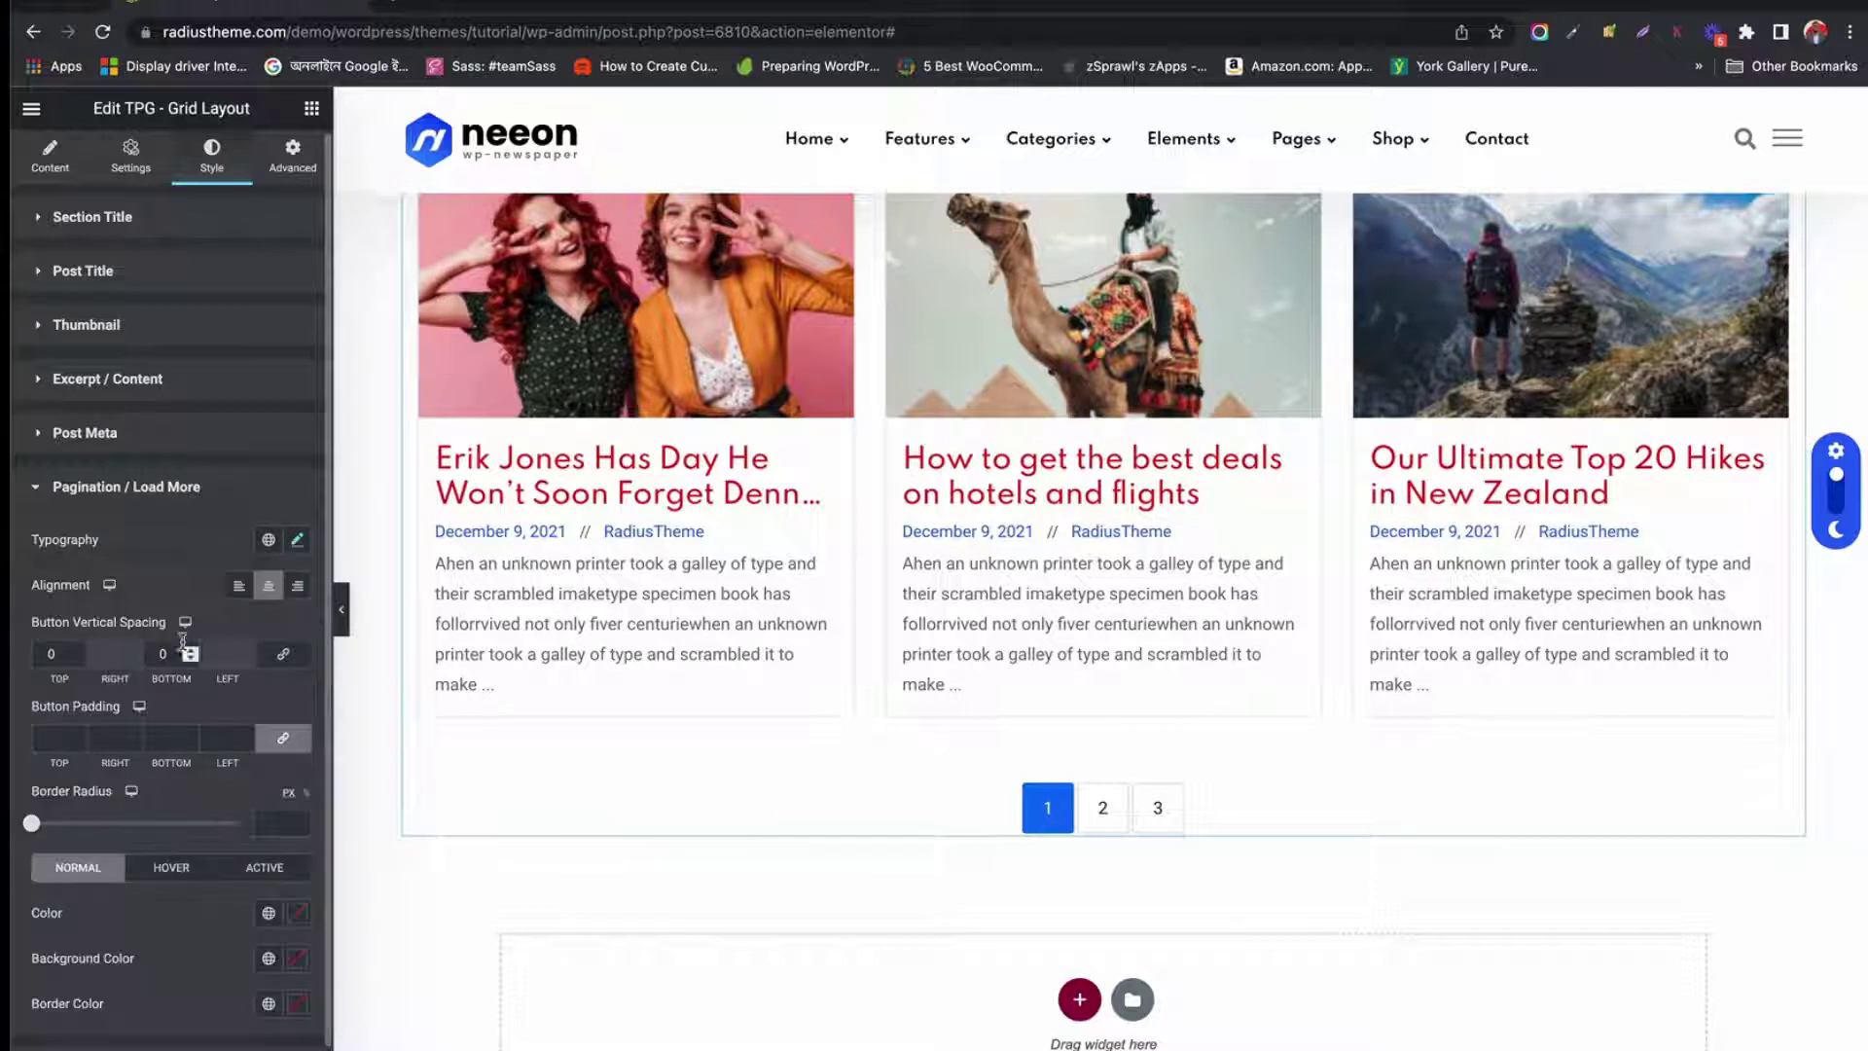
pyautogui.click(50, 742)
pyautogui.click(265, 823)
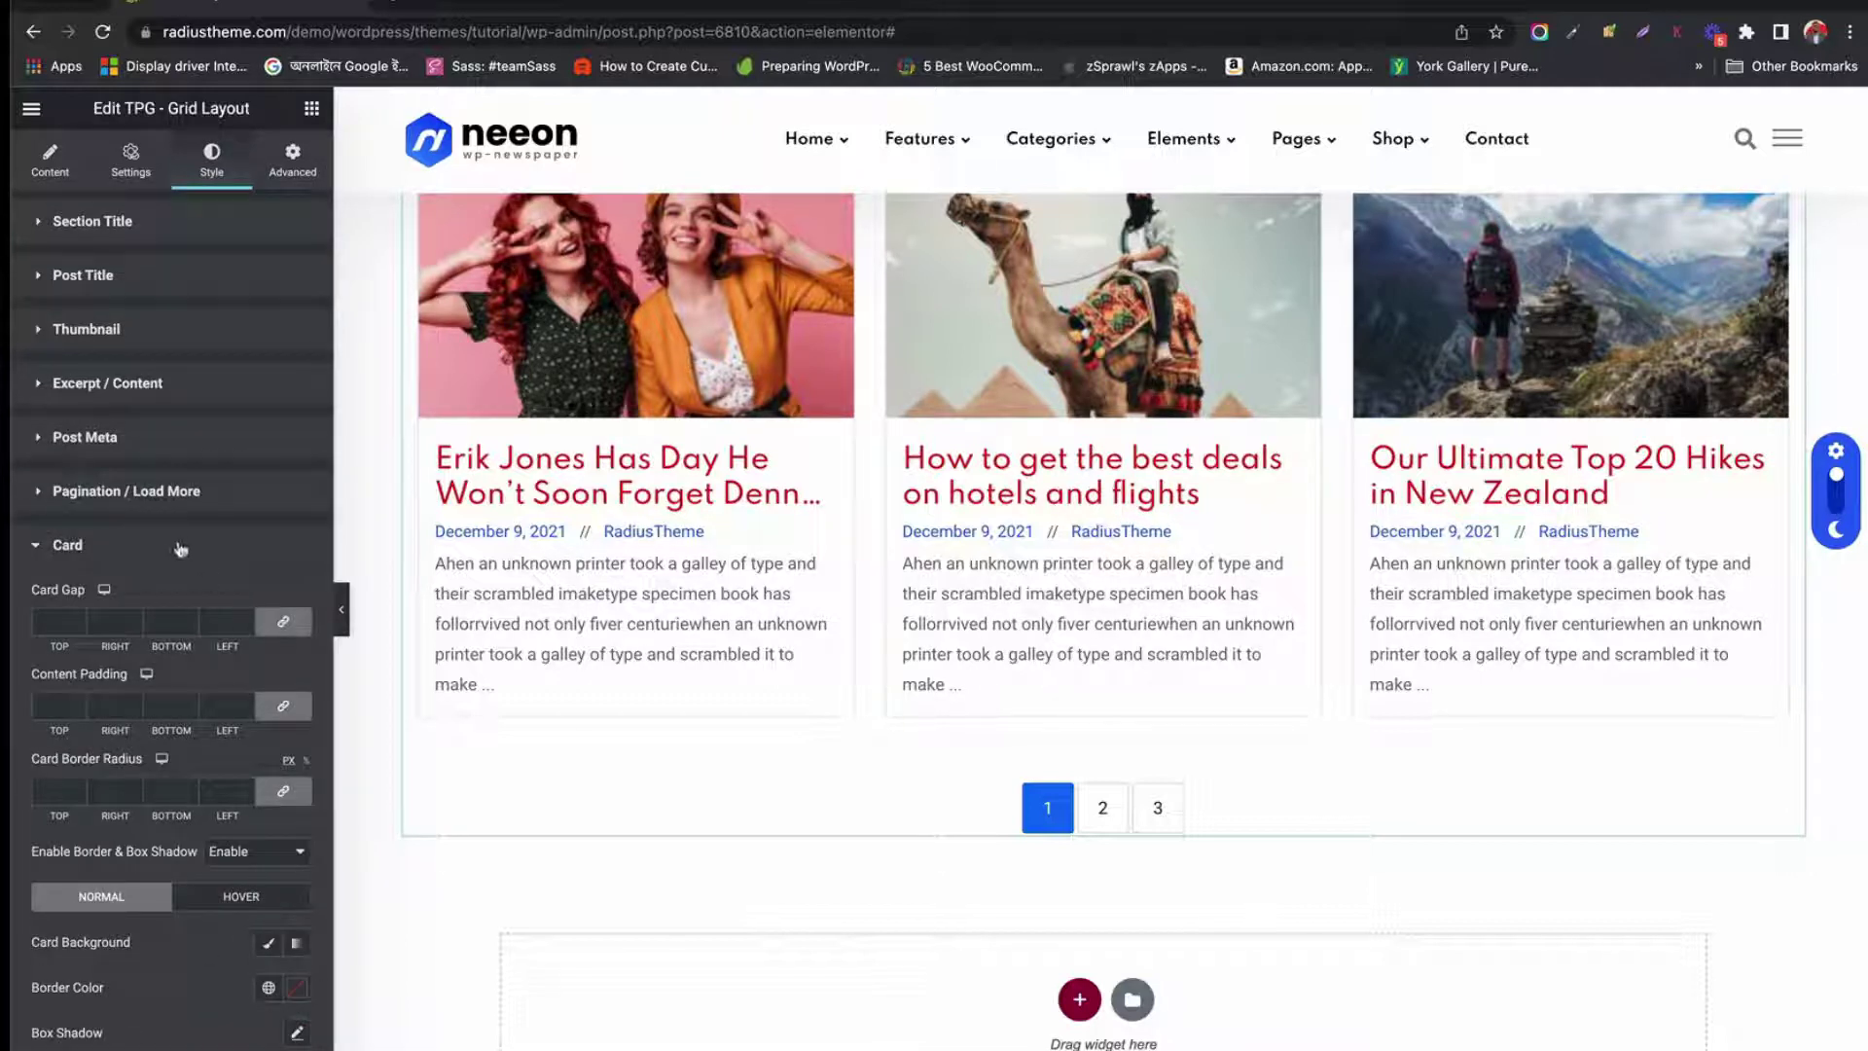
pyautogui.scroll(8, 610, 641)
pyautogui.scroll(-3, 610, 641)
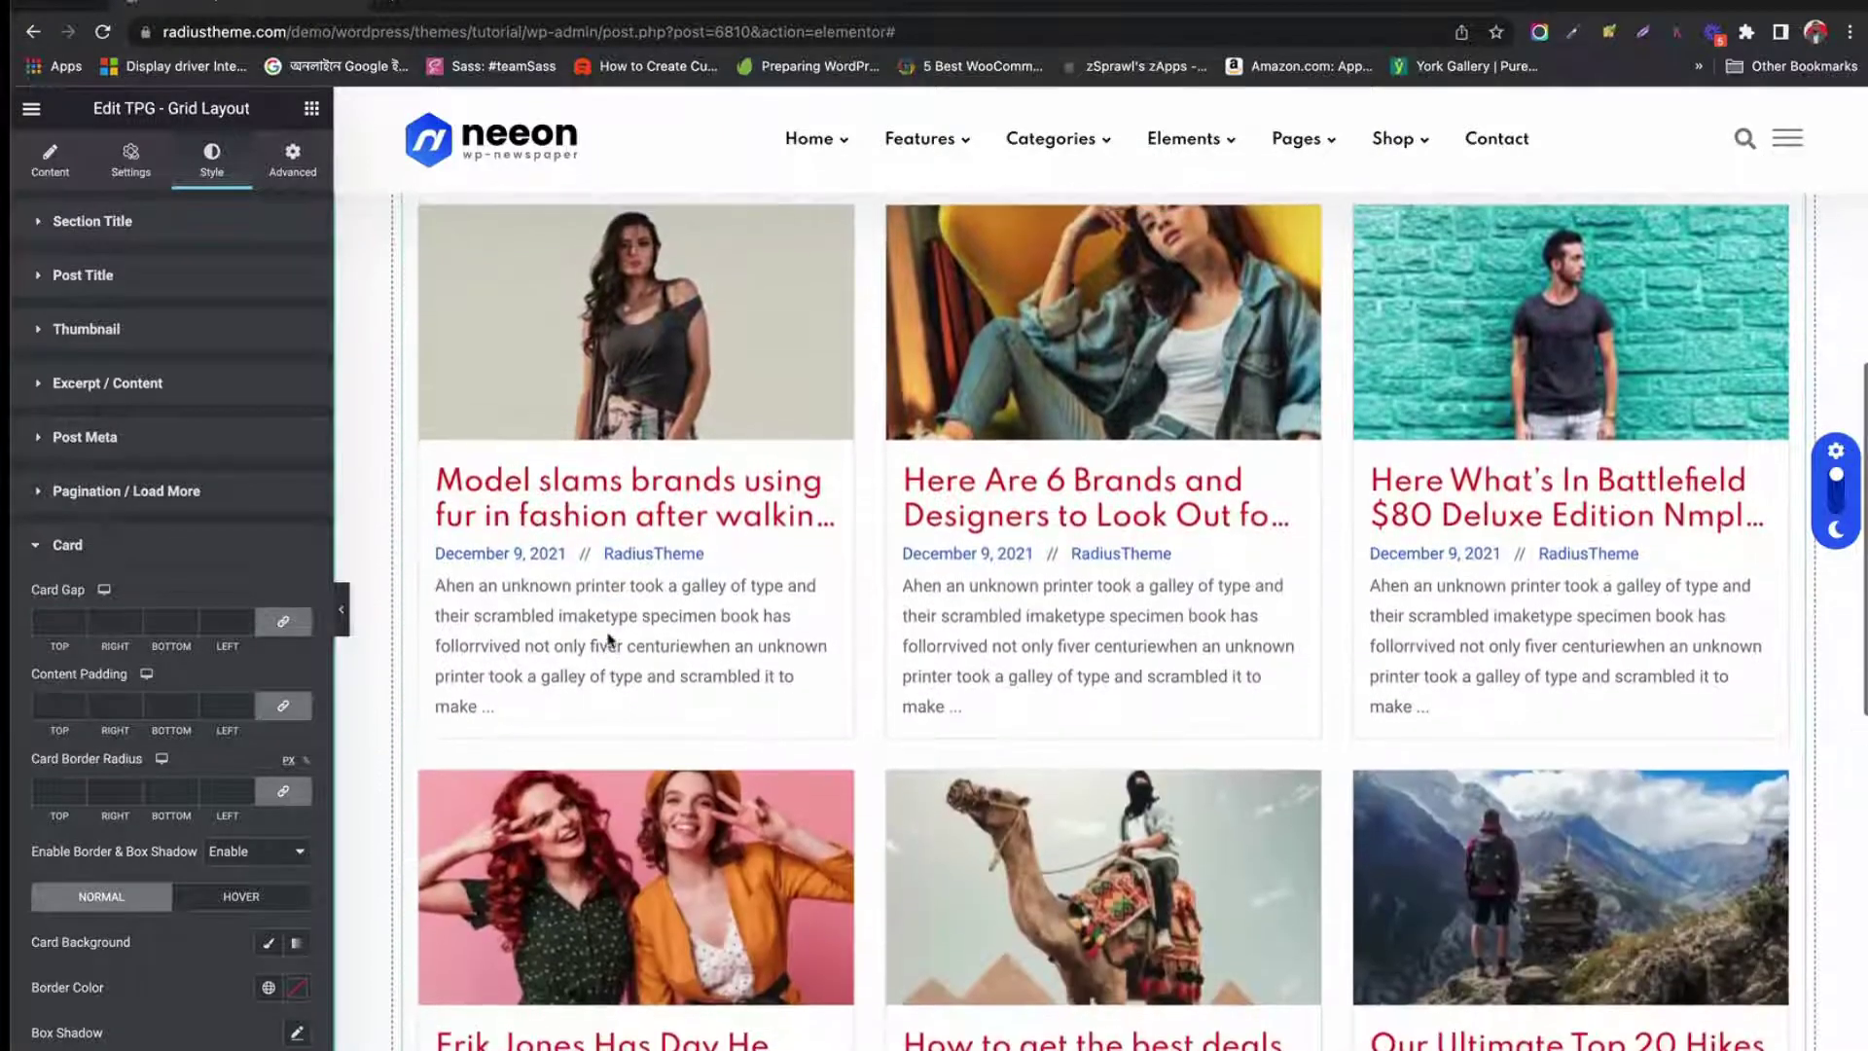
# Set Card Gap to 4, Content Padding to 15 and Card Border Radius to 5
pyautogui.click(39, 623)
pyautogui.write('4')
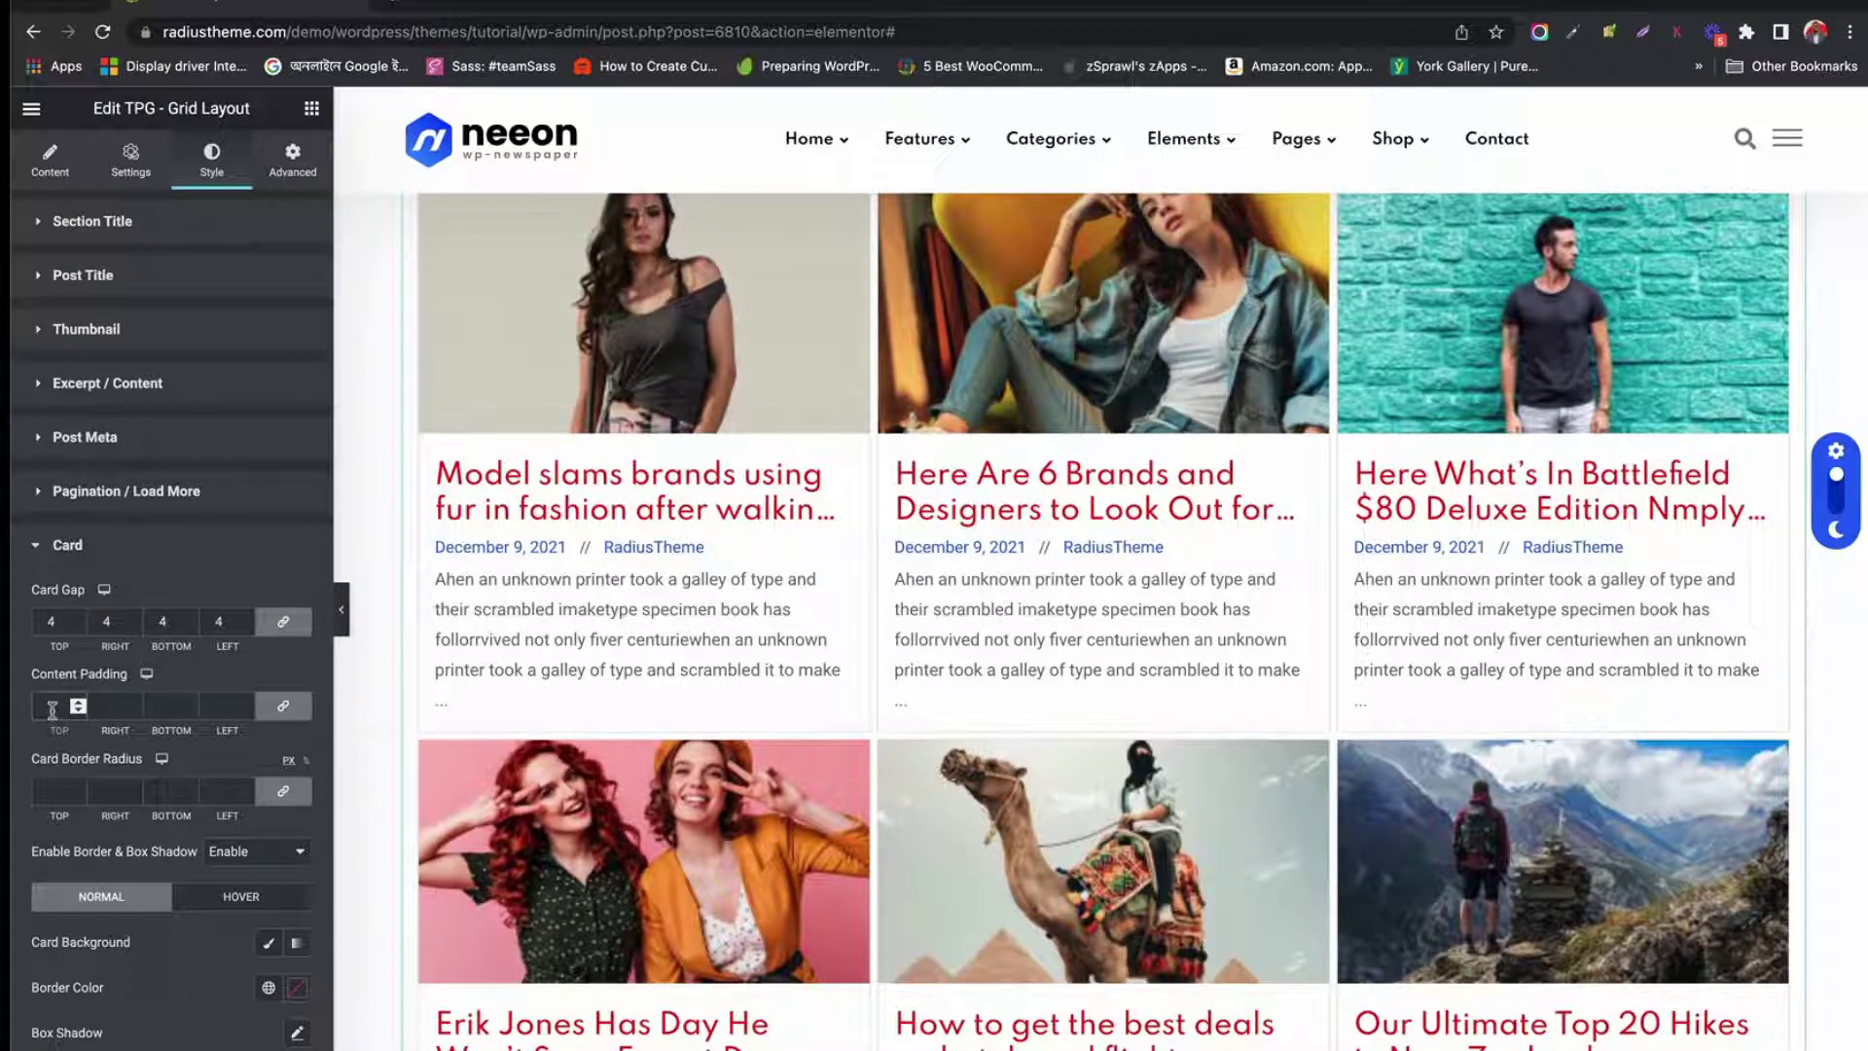
pyautogui.click(51, 706)
pyautogui.write('15')
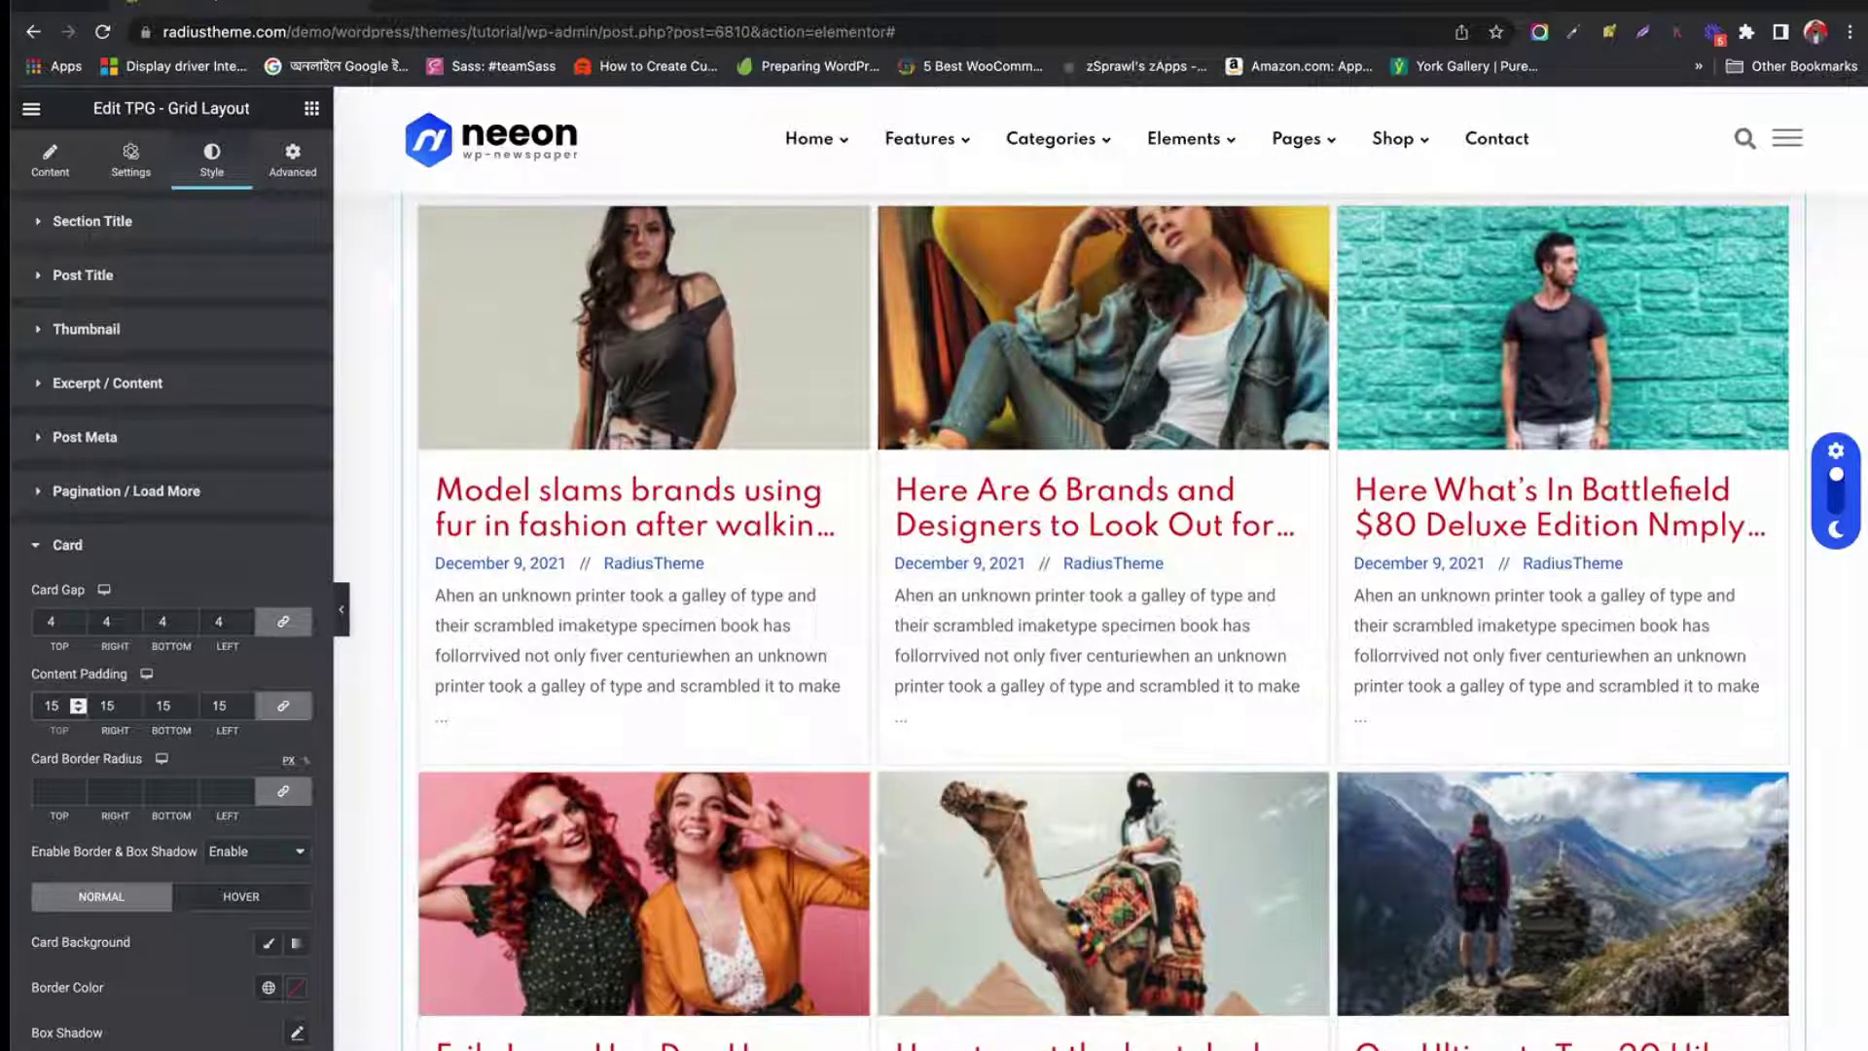
pyautogui.click(48, 790)
pyautogui.write('5')
pyautogui.scroll(8, 966, 435)
pyautogui.scroll(-10, 966, 434)
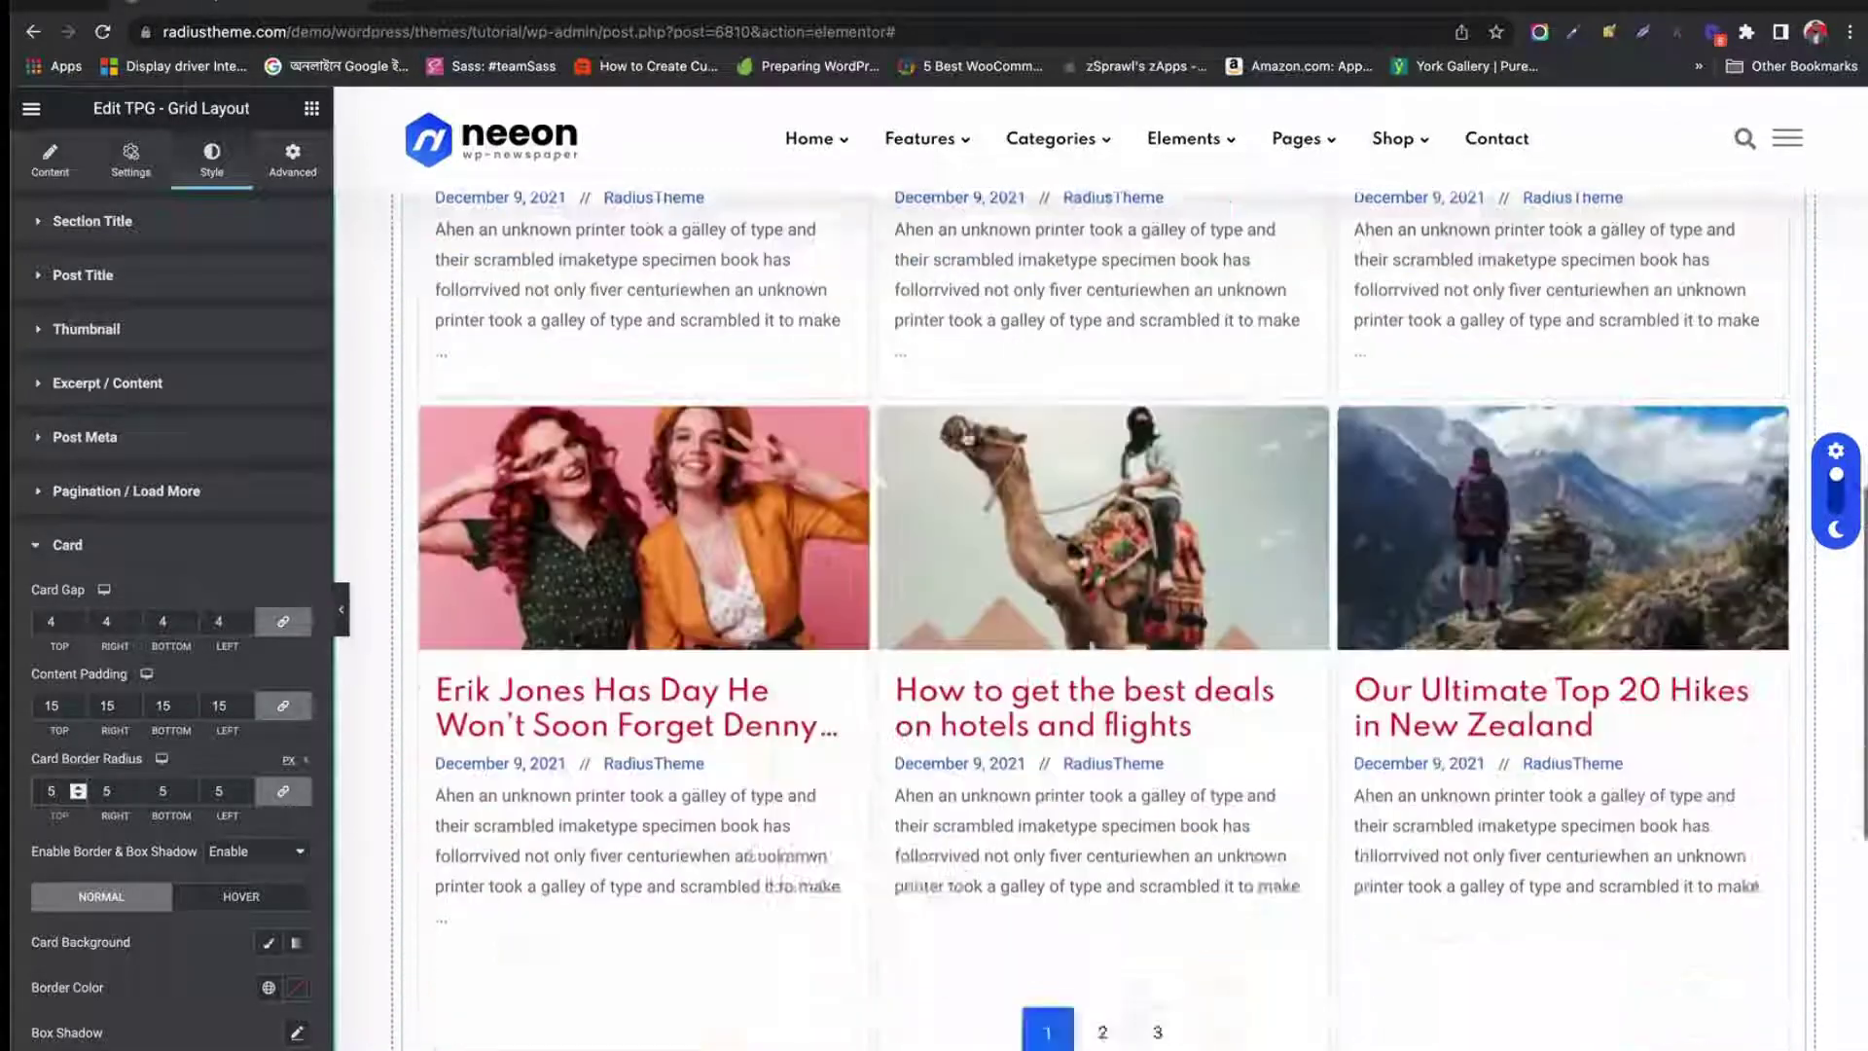
pyautogui.scroll(3, 678, 381)
pyautogui.scroll(8, 764, 457)
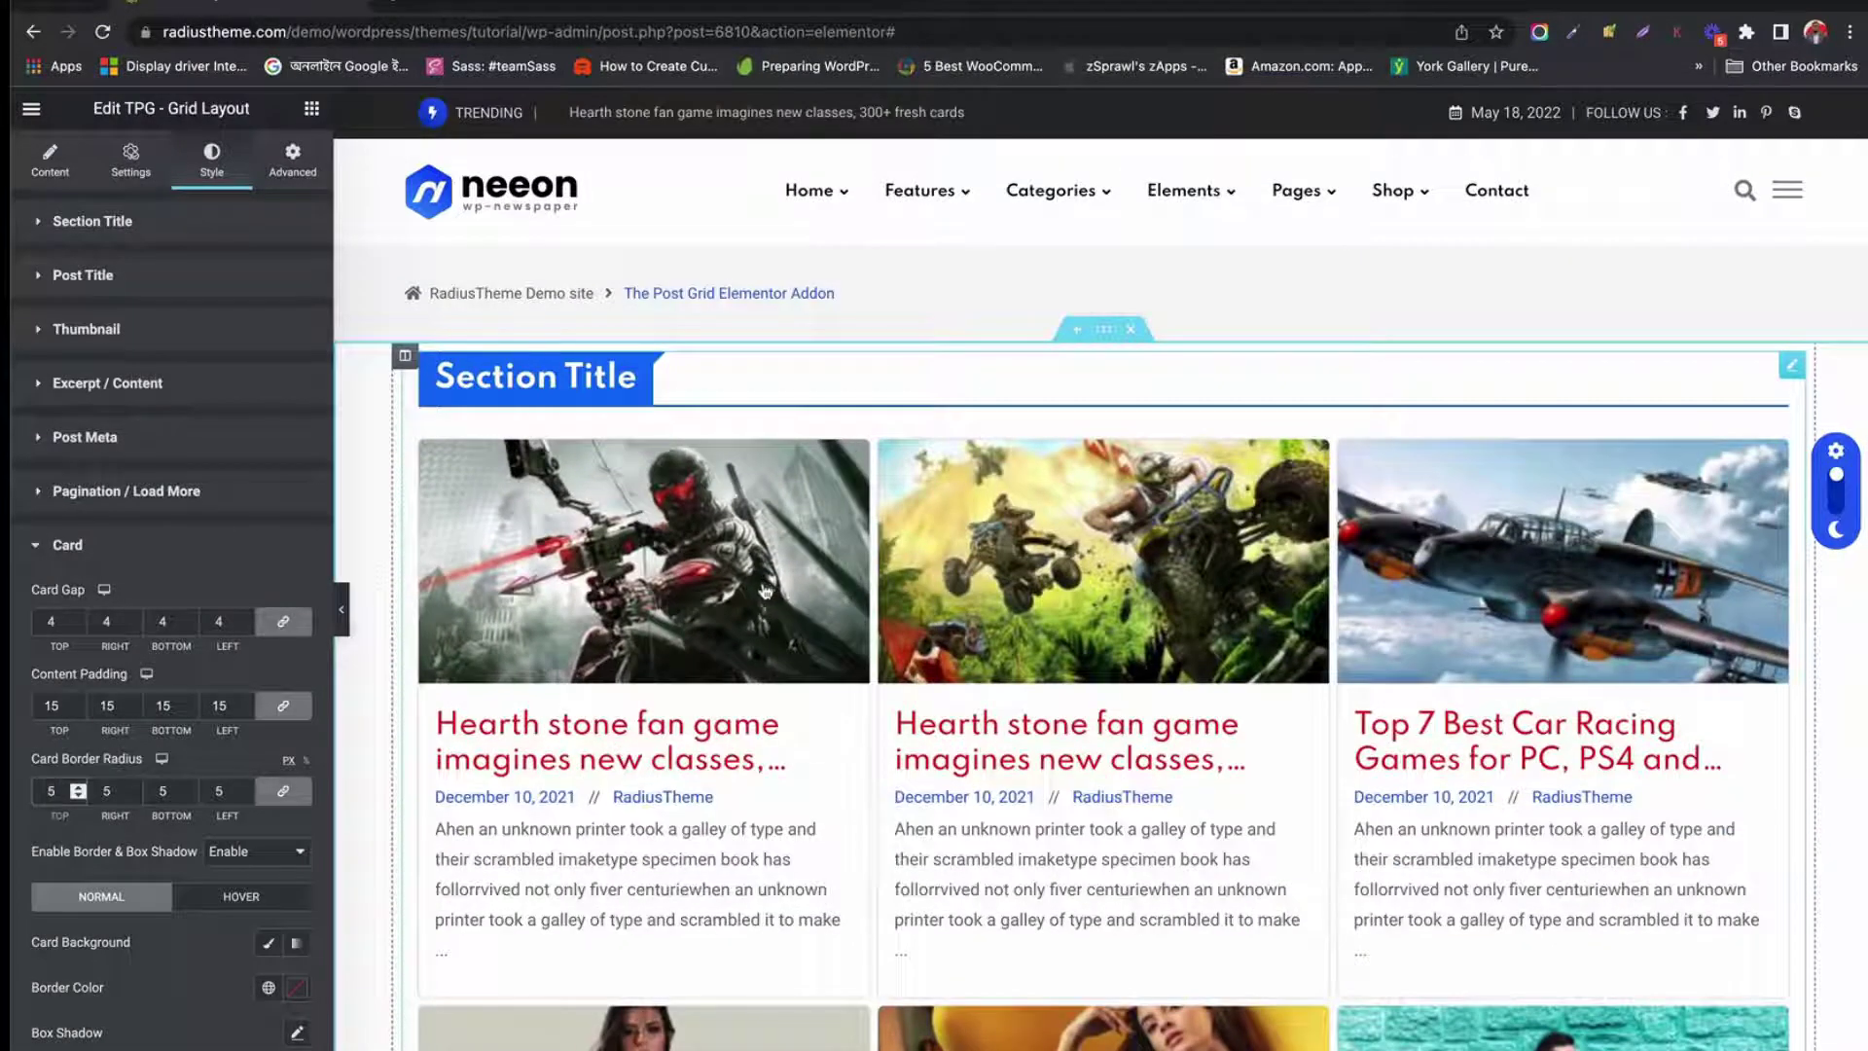
pyautogui.click(54, 167)
pyautogui.scroll(-7, 875, 667)
pyautogui.scroll(7, 869, 669)
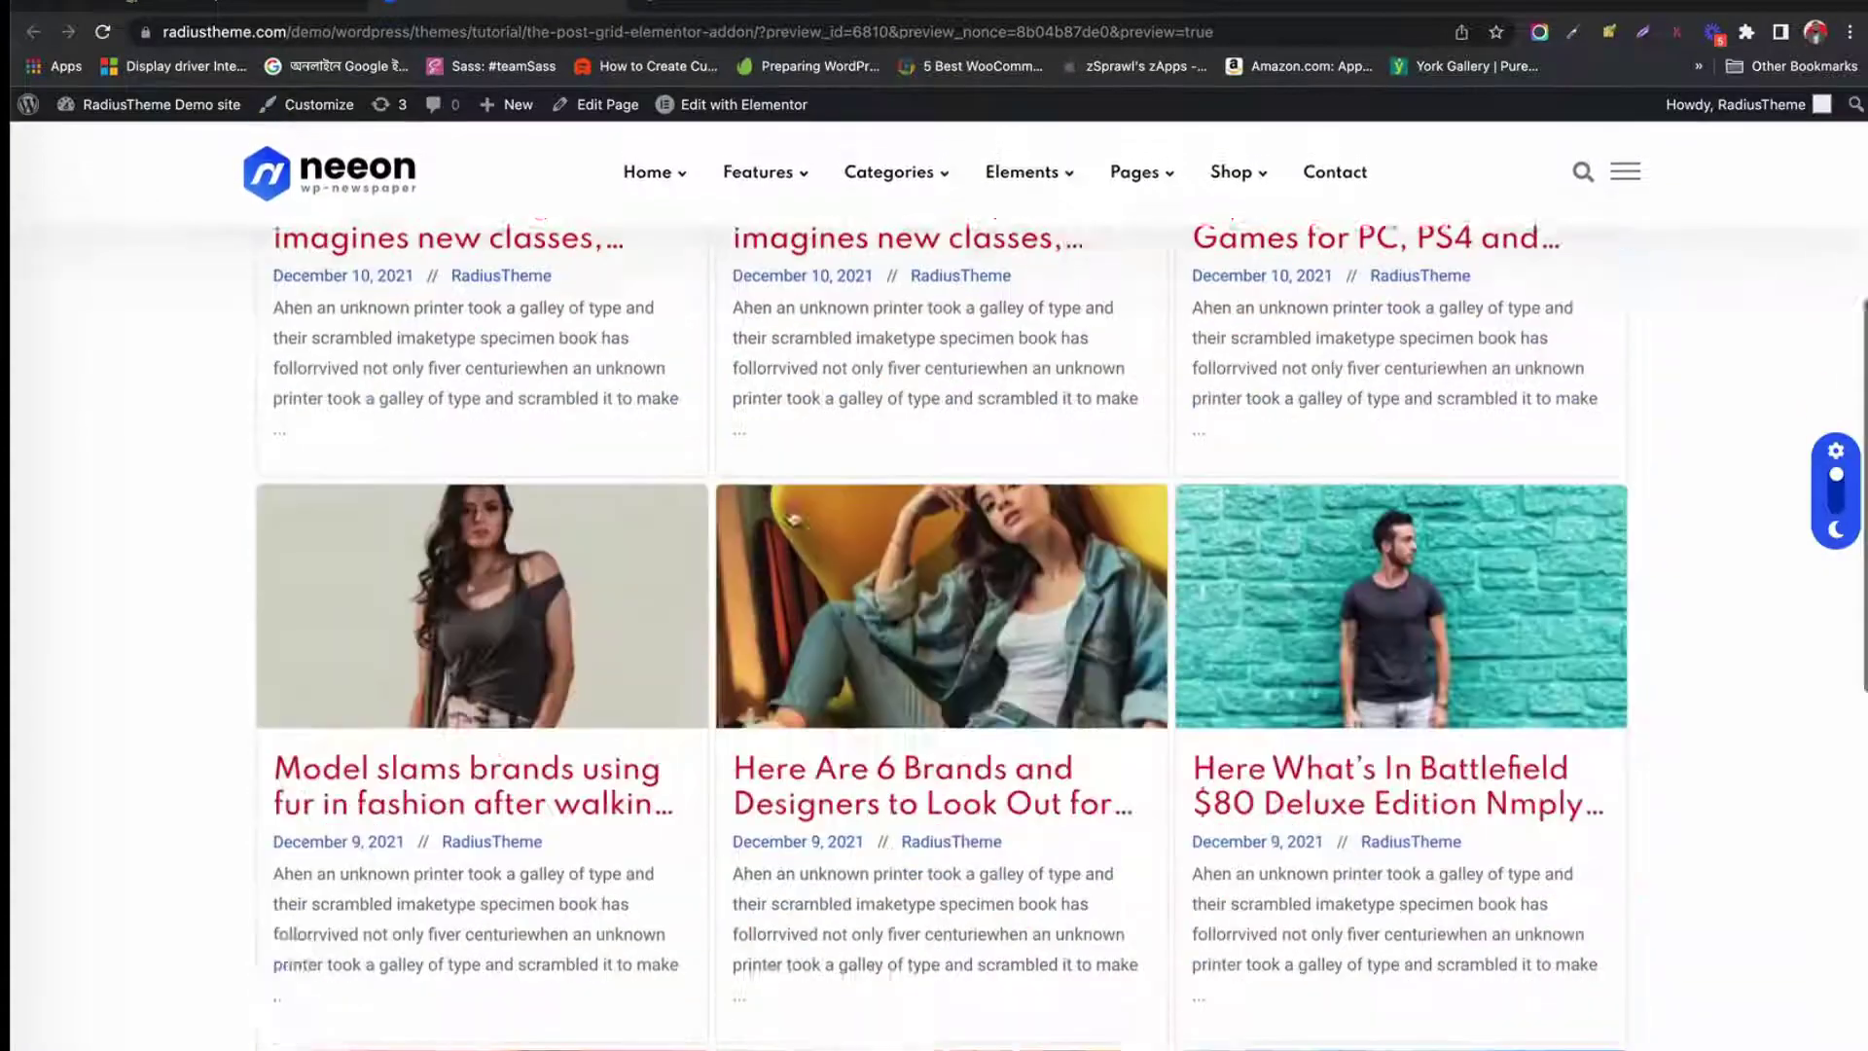
pyautogui.scroll(-8, 793, 518)
pyautogui.scroll(4, 792, 492)
pyautogui.scroll(-7, 792, 508)
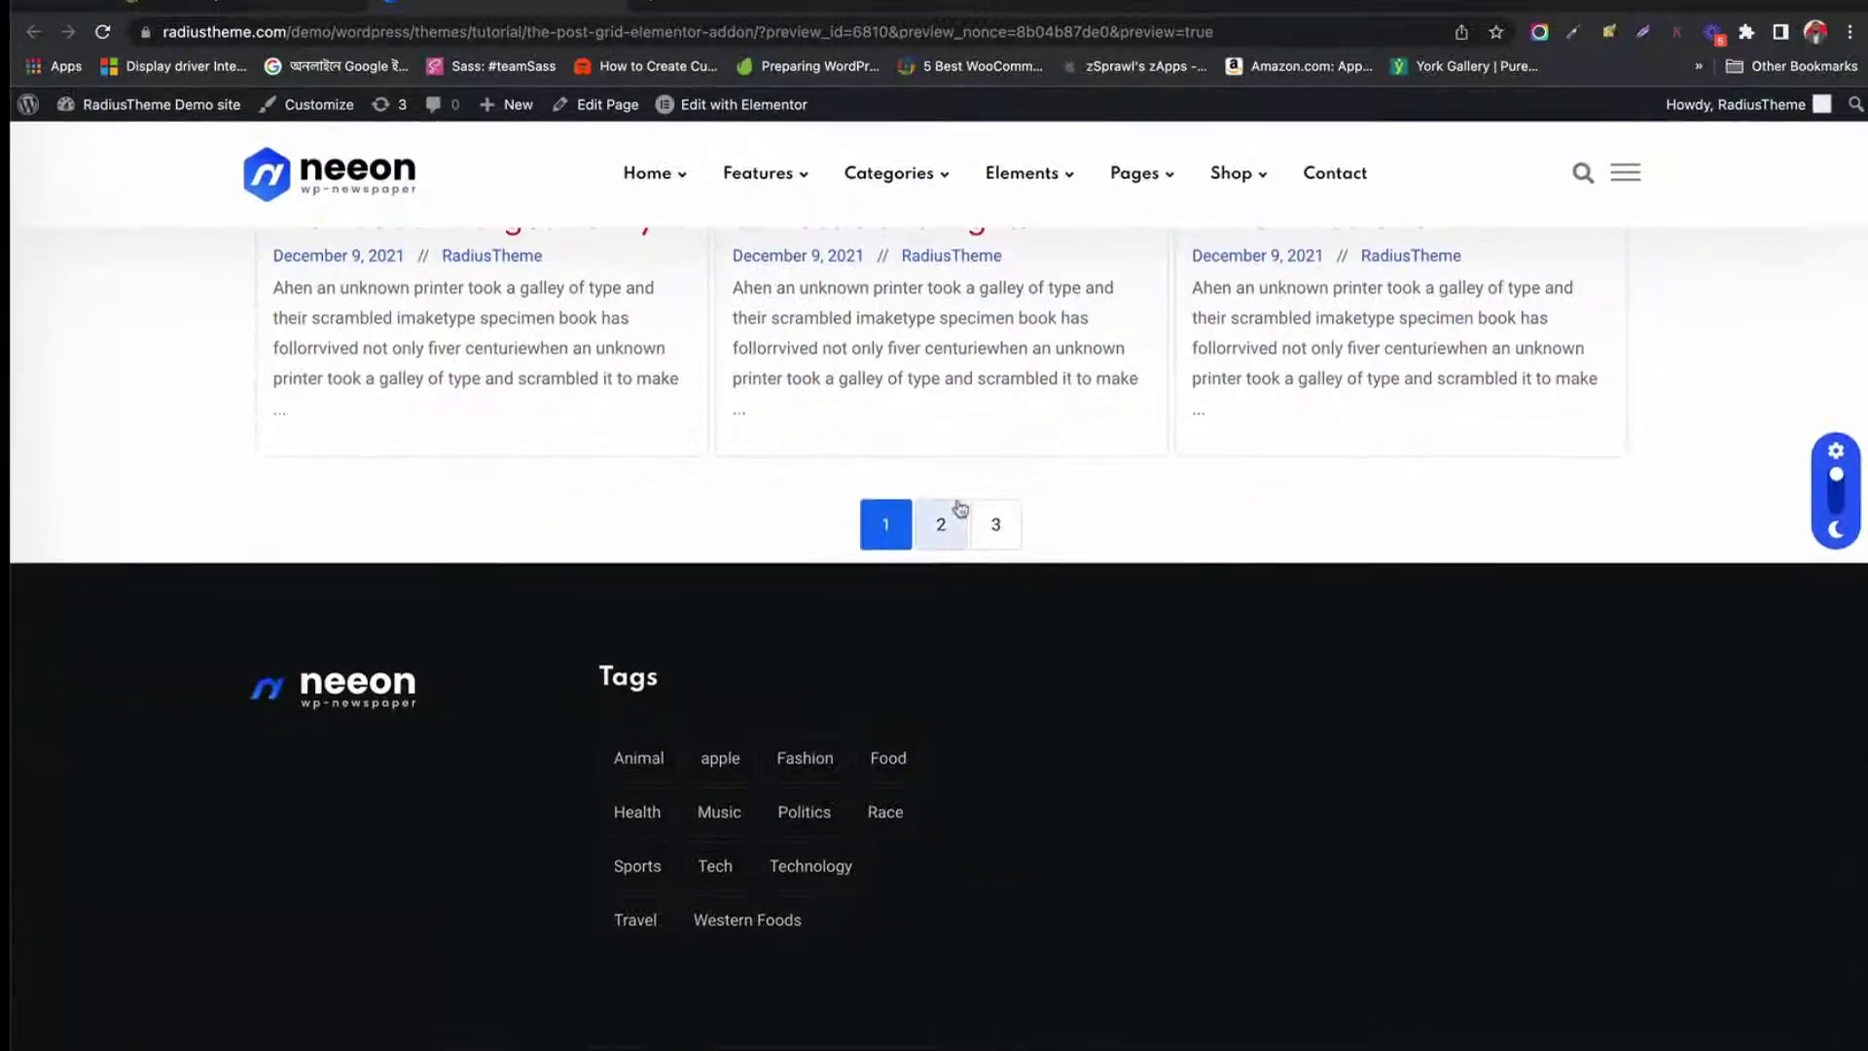
pyautogui.click(959, 508)
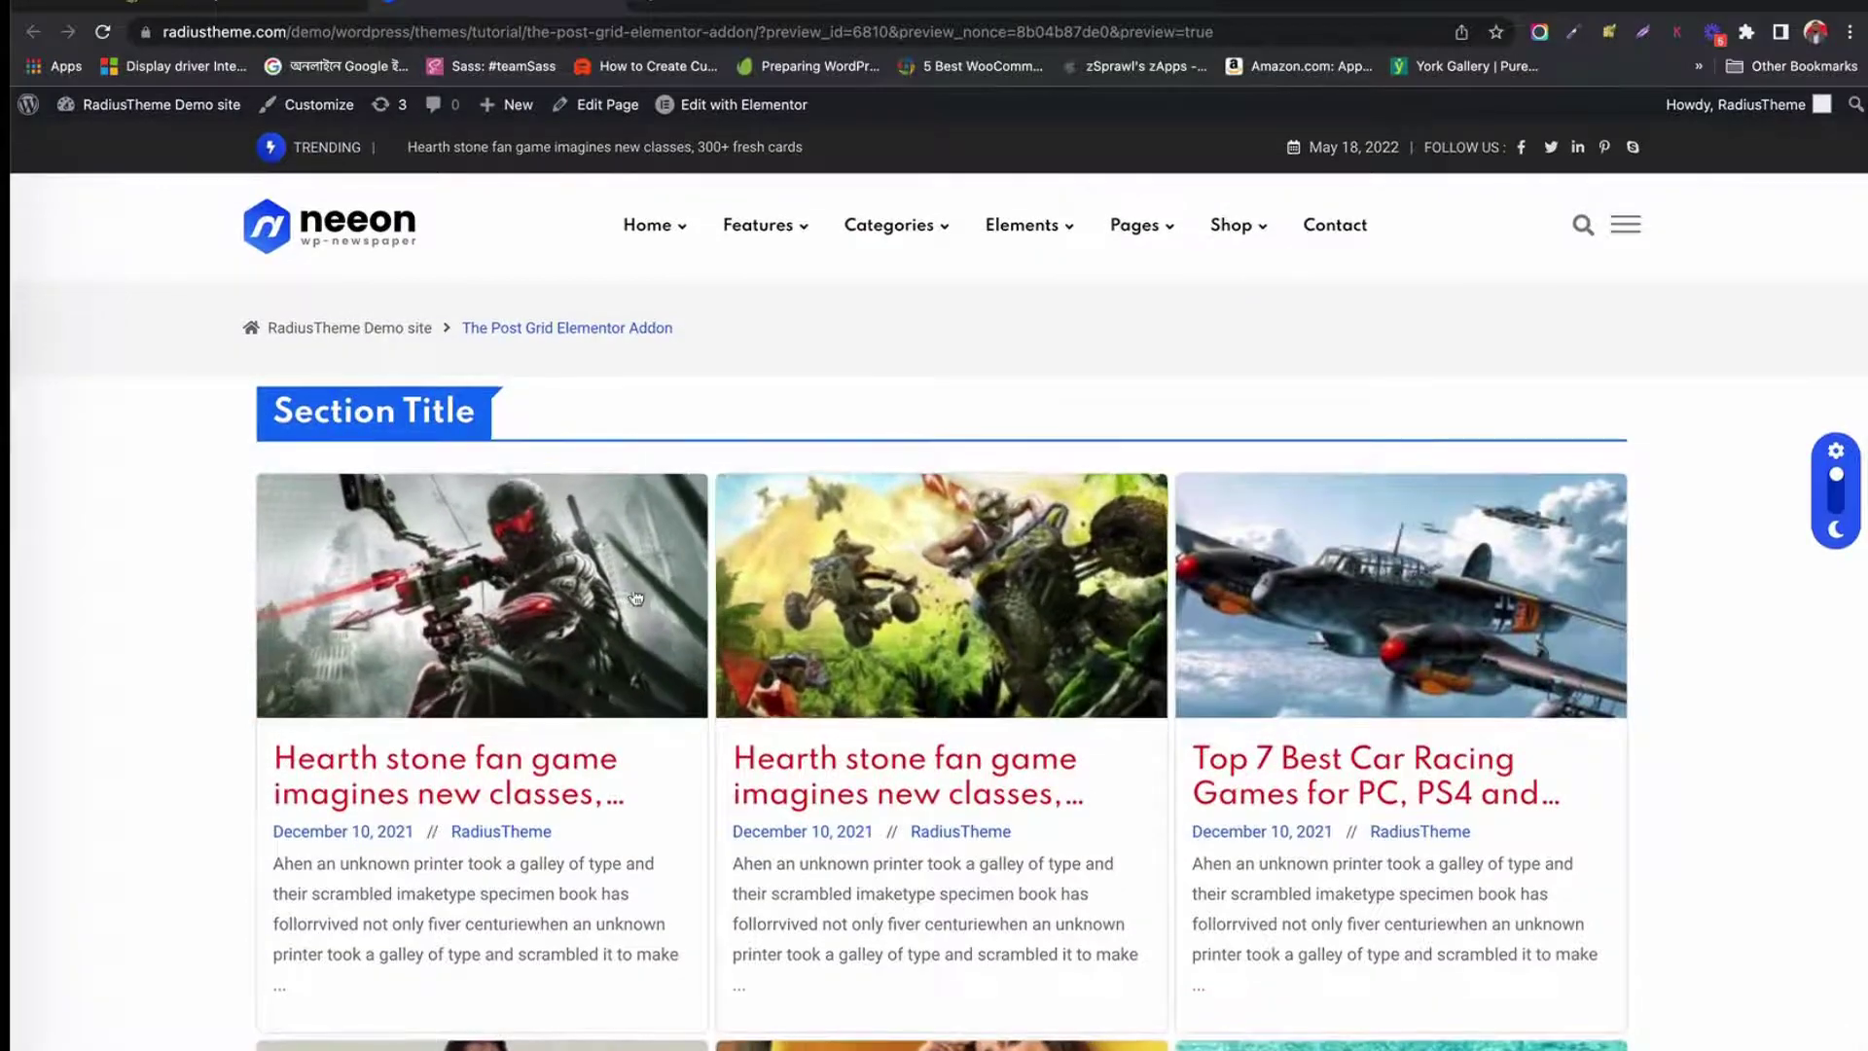
pyautogui.scroll(-10, 636, 597)
pyautogui.scroll(12, 407, 154)
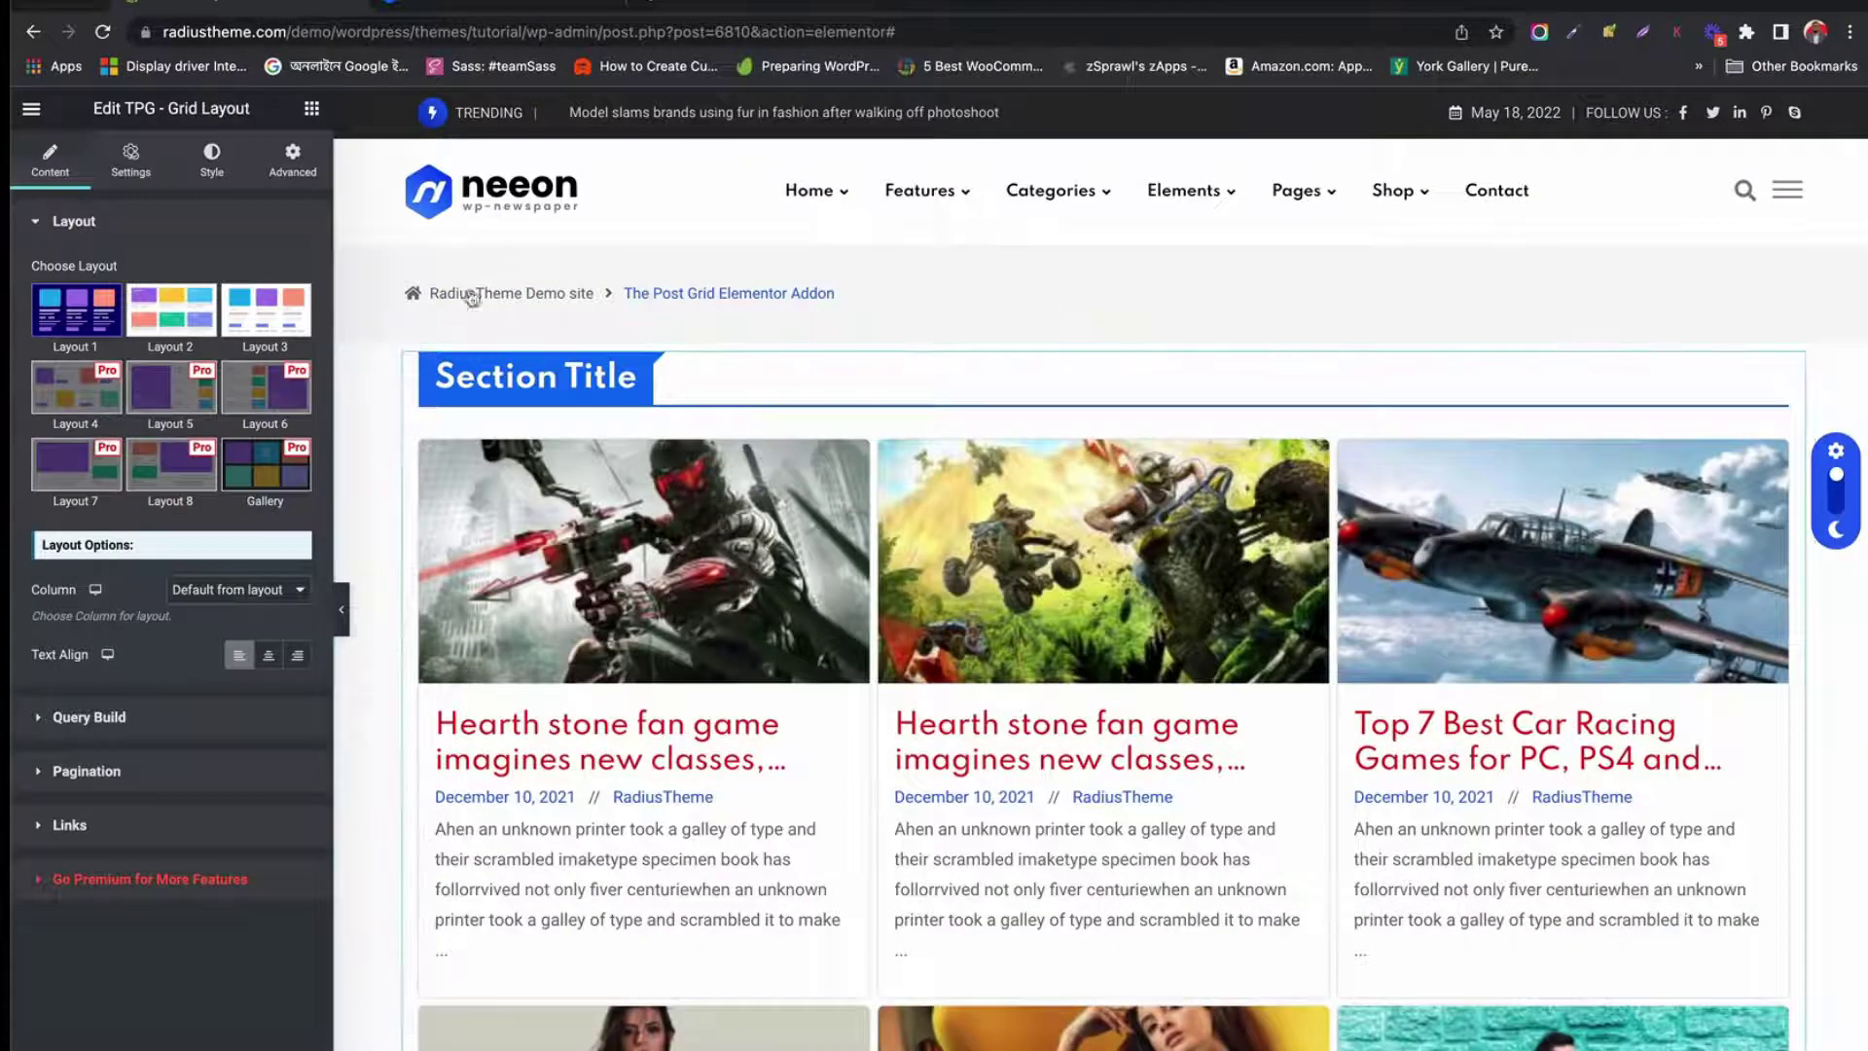
# Add a TPG - List Layout widget above the Section Title
pyautogui.click(311, 108)
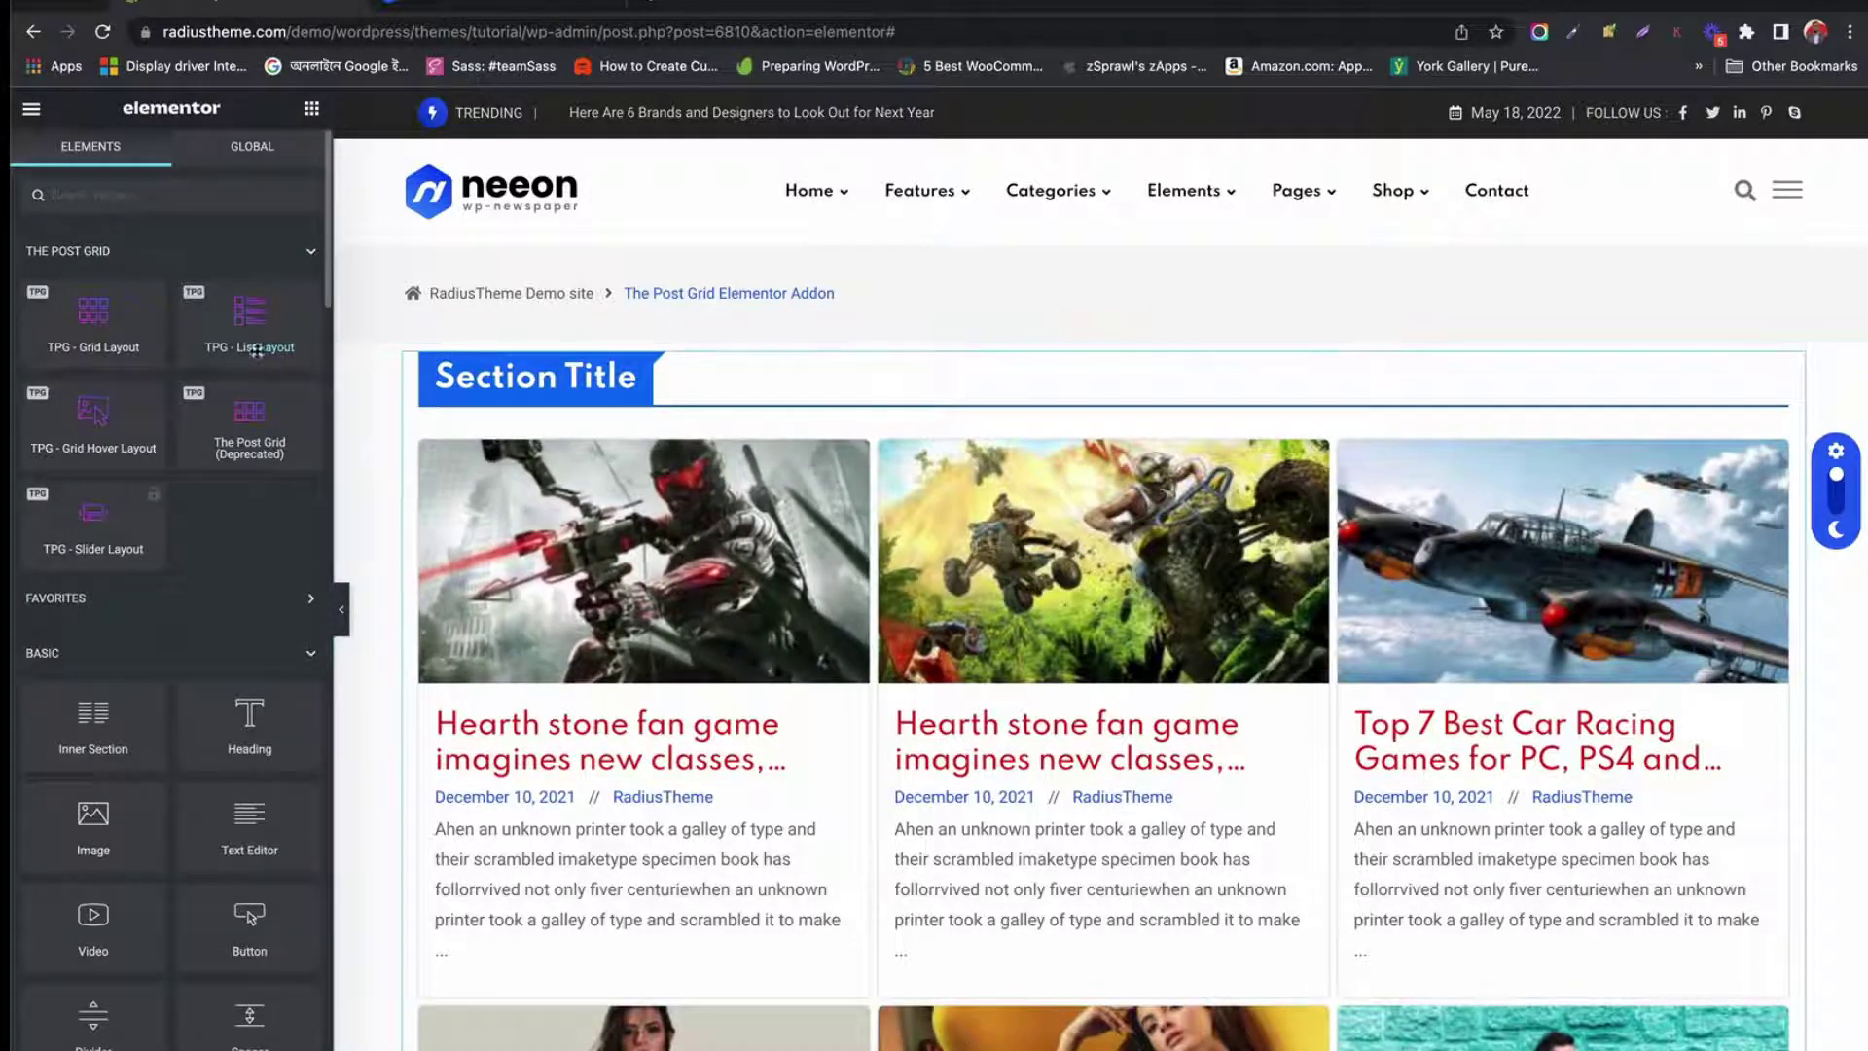
pyautogui.moveTo(239, 350); pyautogui.dragTo(787, 382)
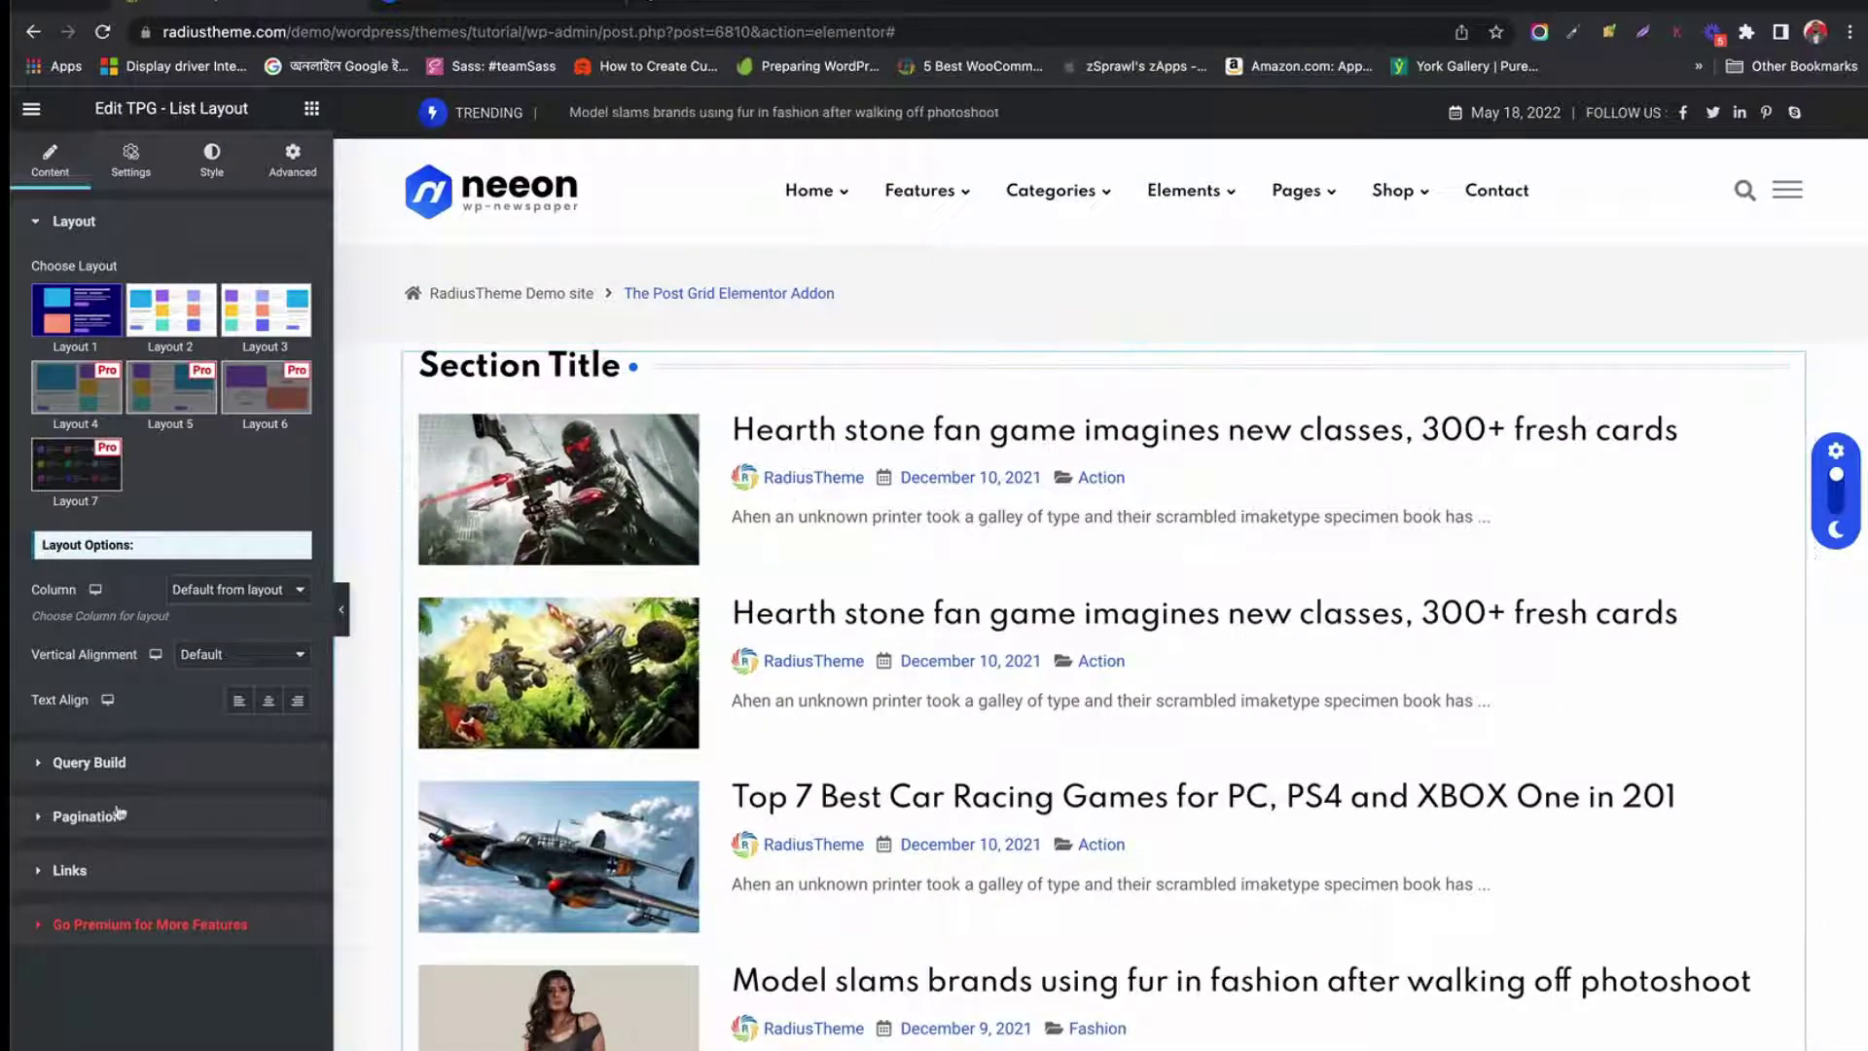
pyautogui.click(141, 176)
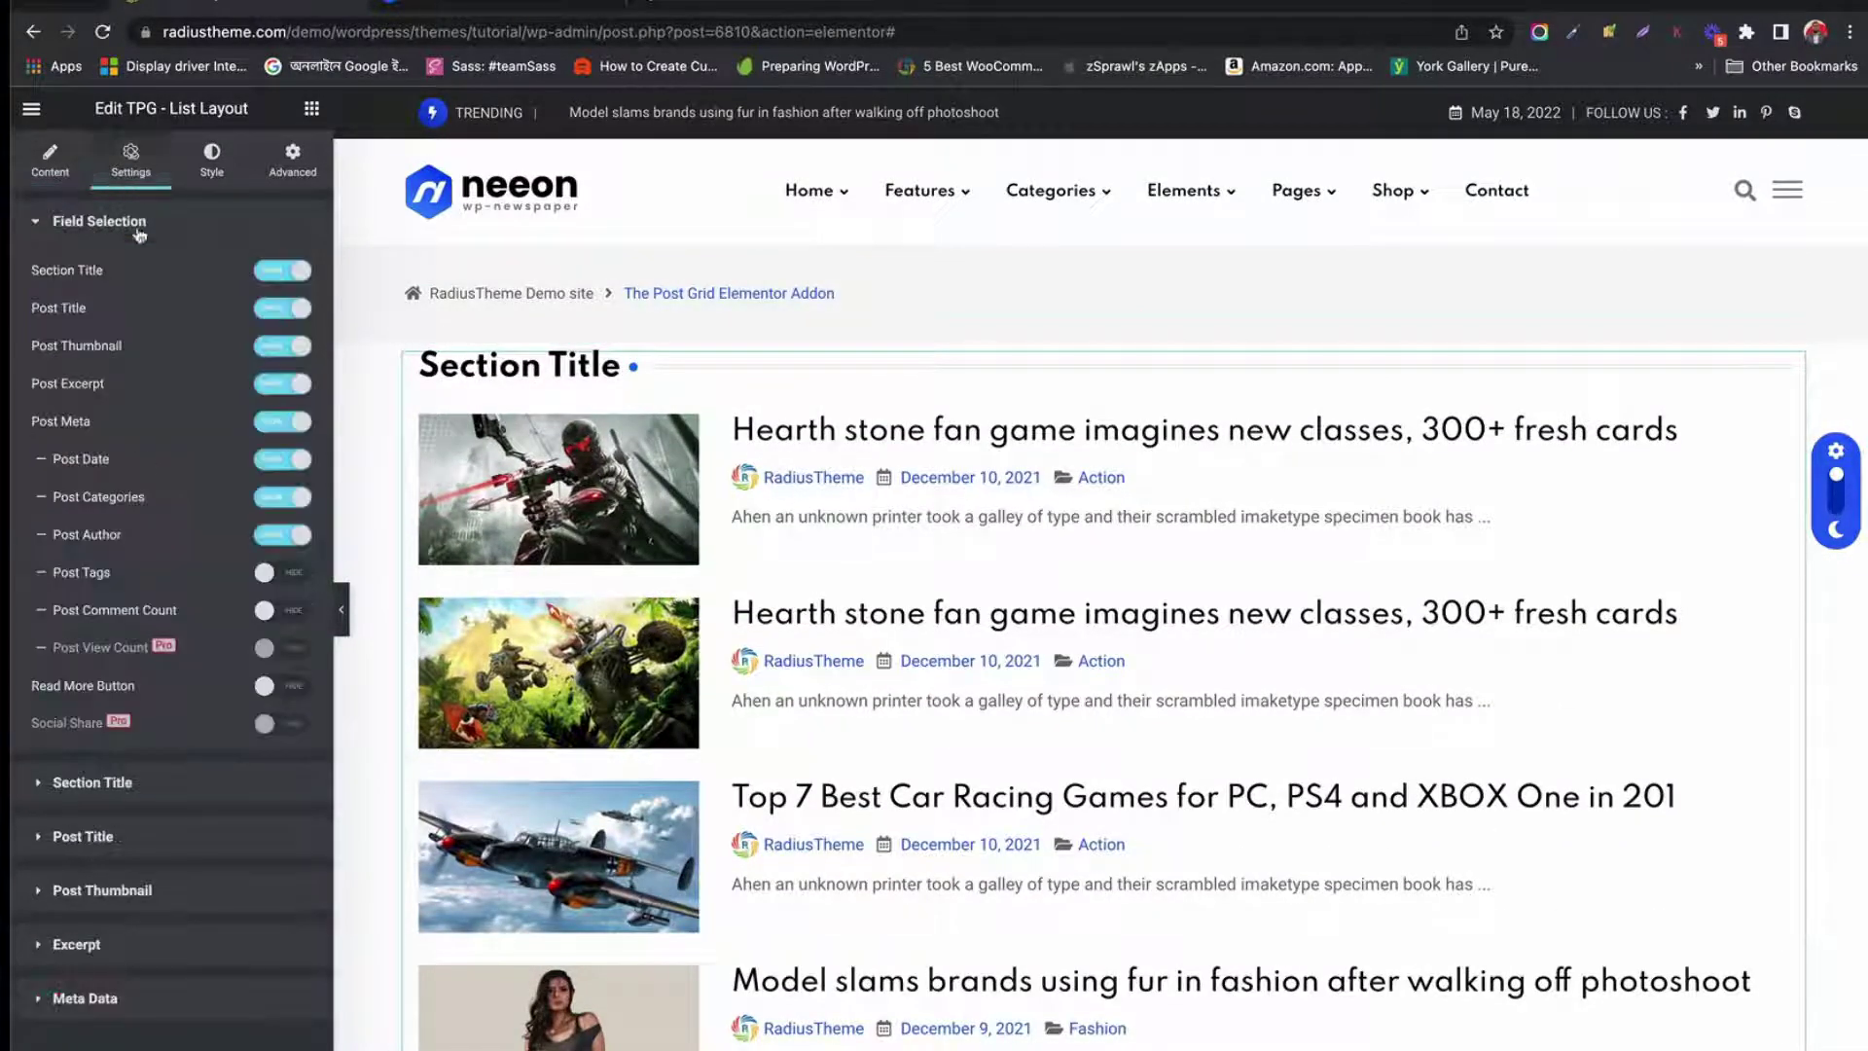
# Raise the list's Excerpt Limit to 200 characters and reselect the widget
pyautogui.click(109, 943)
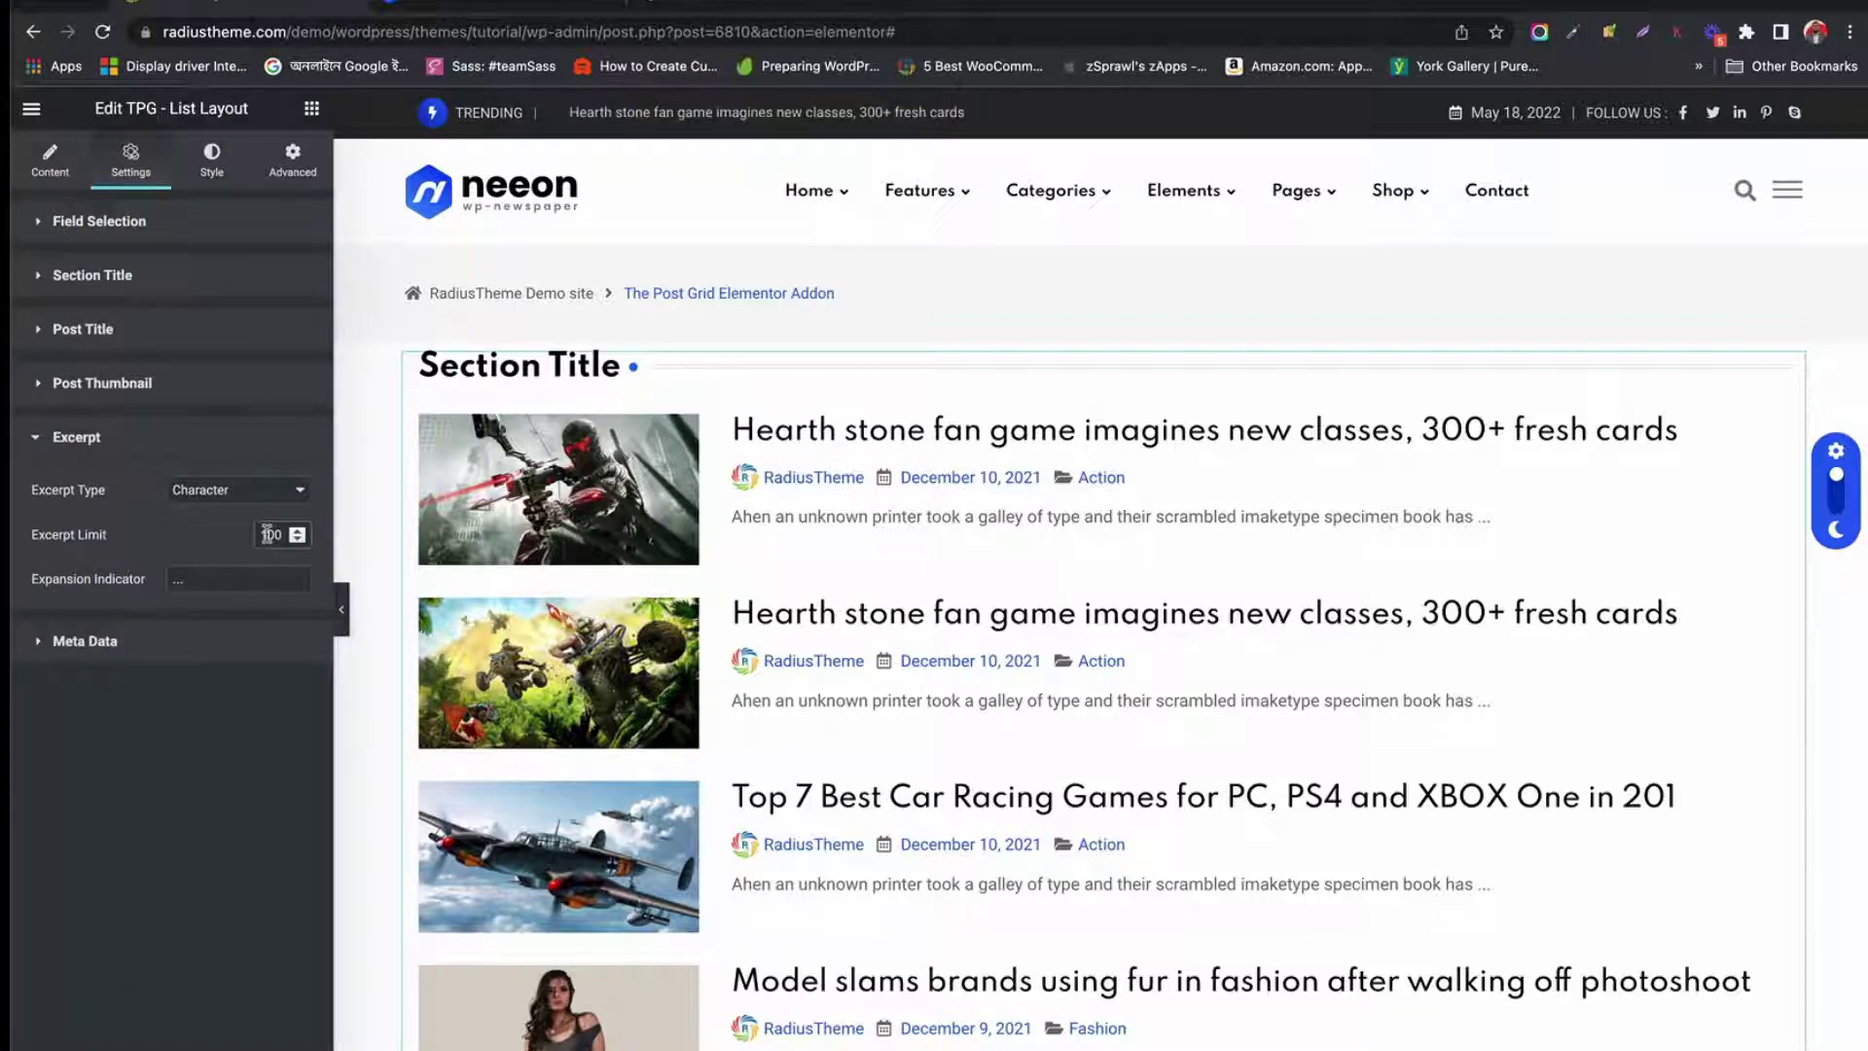
pyautogui.write('2')
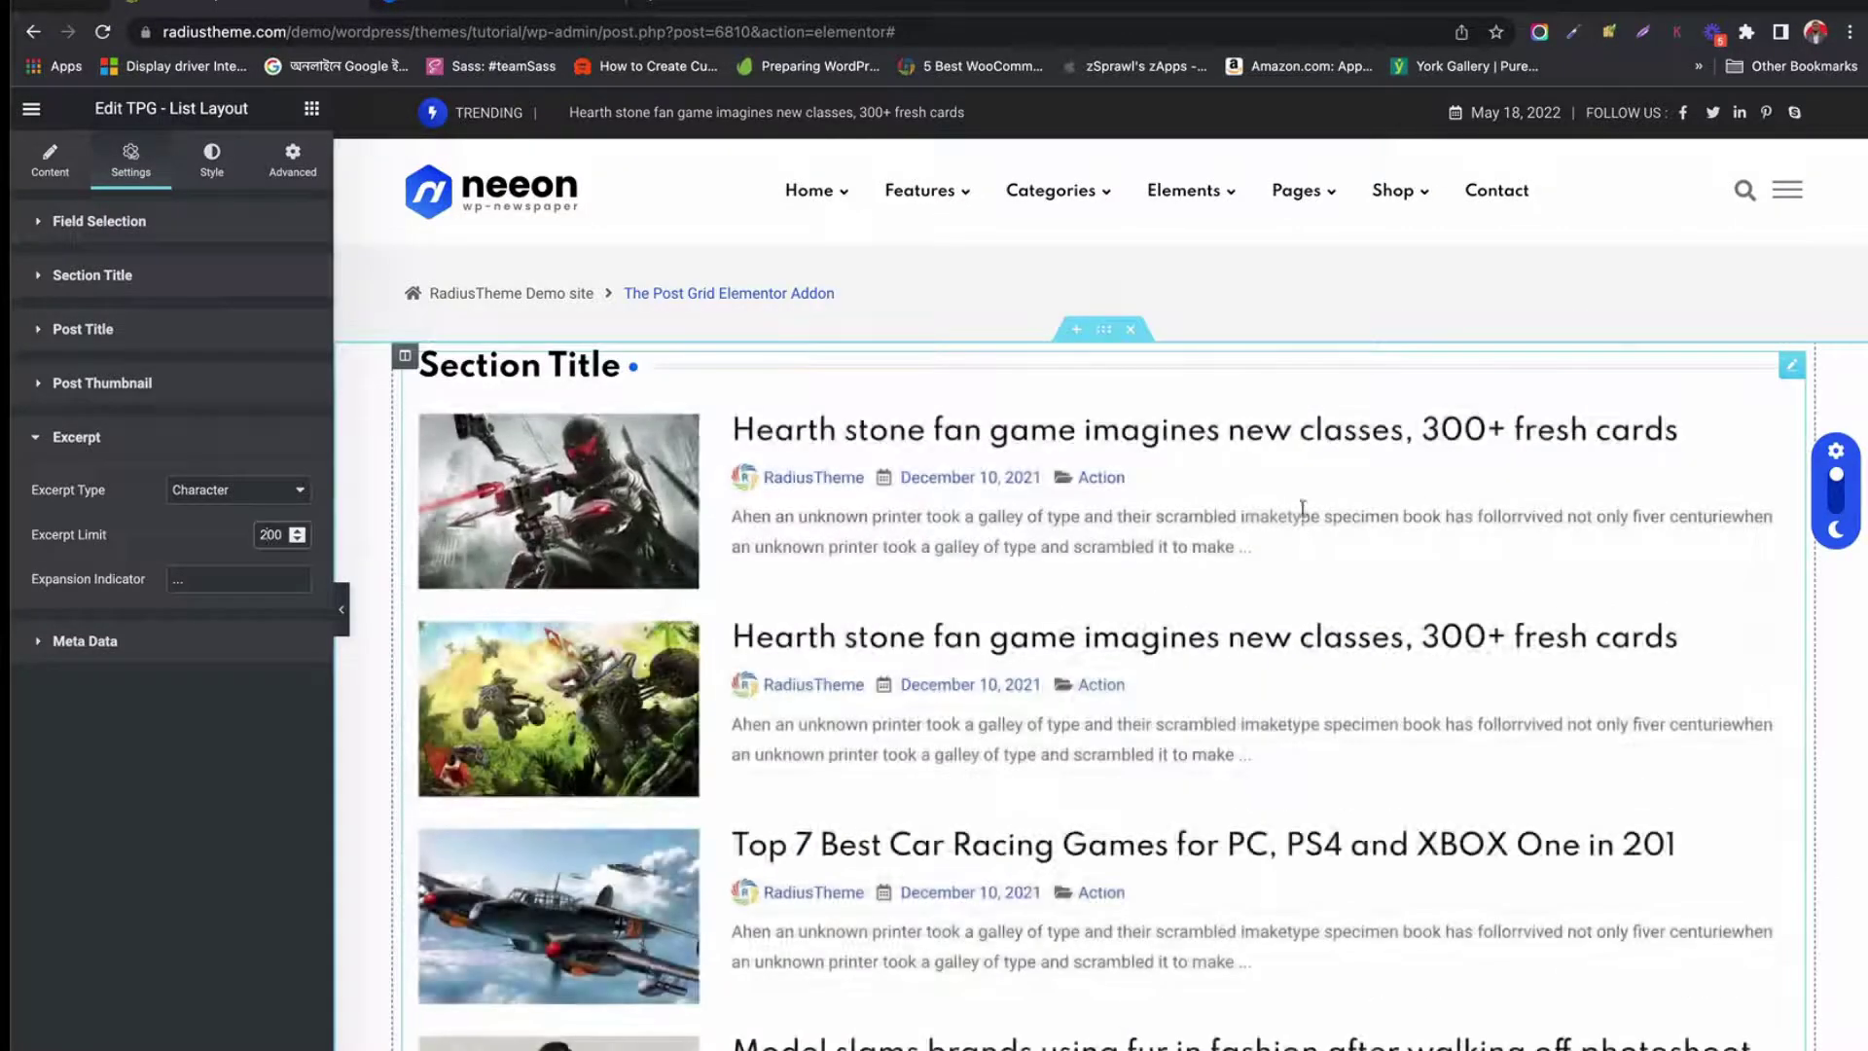
pyautogui.scroll(-9, 979, 669)
pyautogui.scroll(9, 979, 669)
pyautogui.scroll(-20, 979, 669)
pyautogui.scroll(12, 979, 667)
pyautogui.scroll(8, 862, 471)
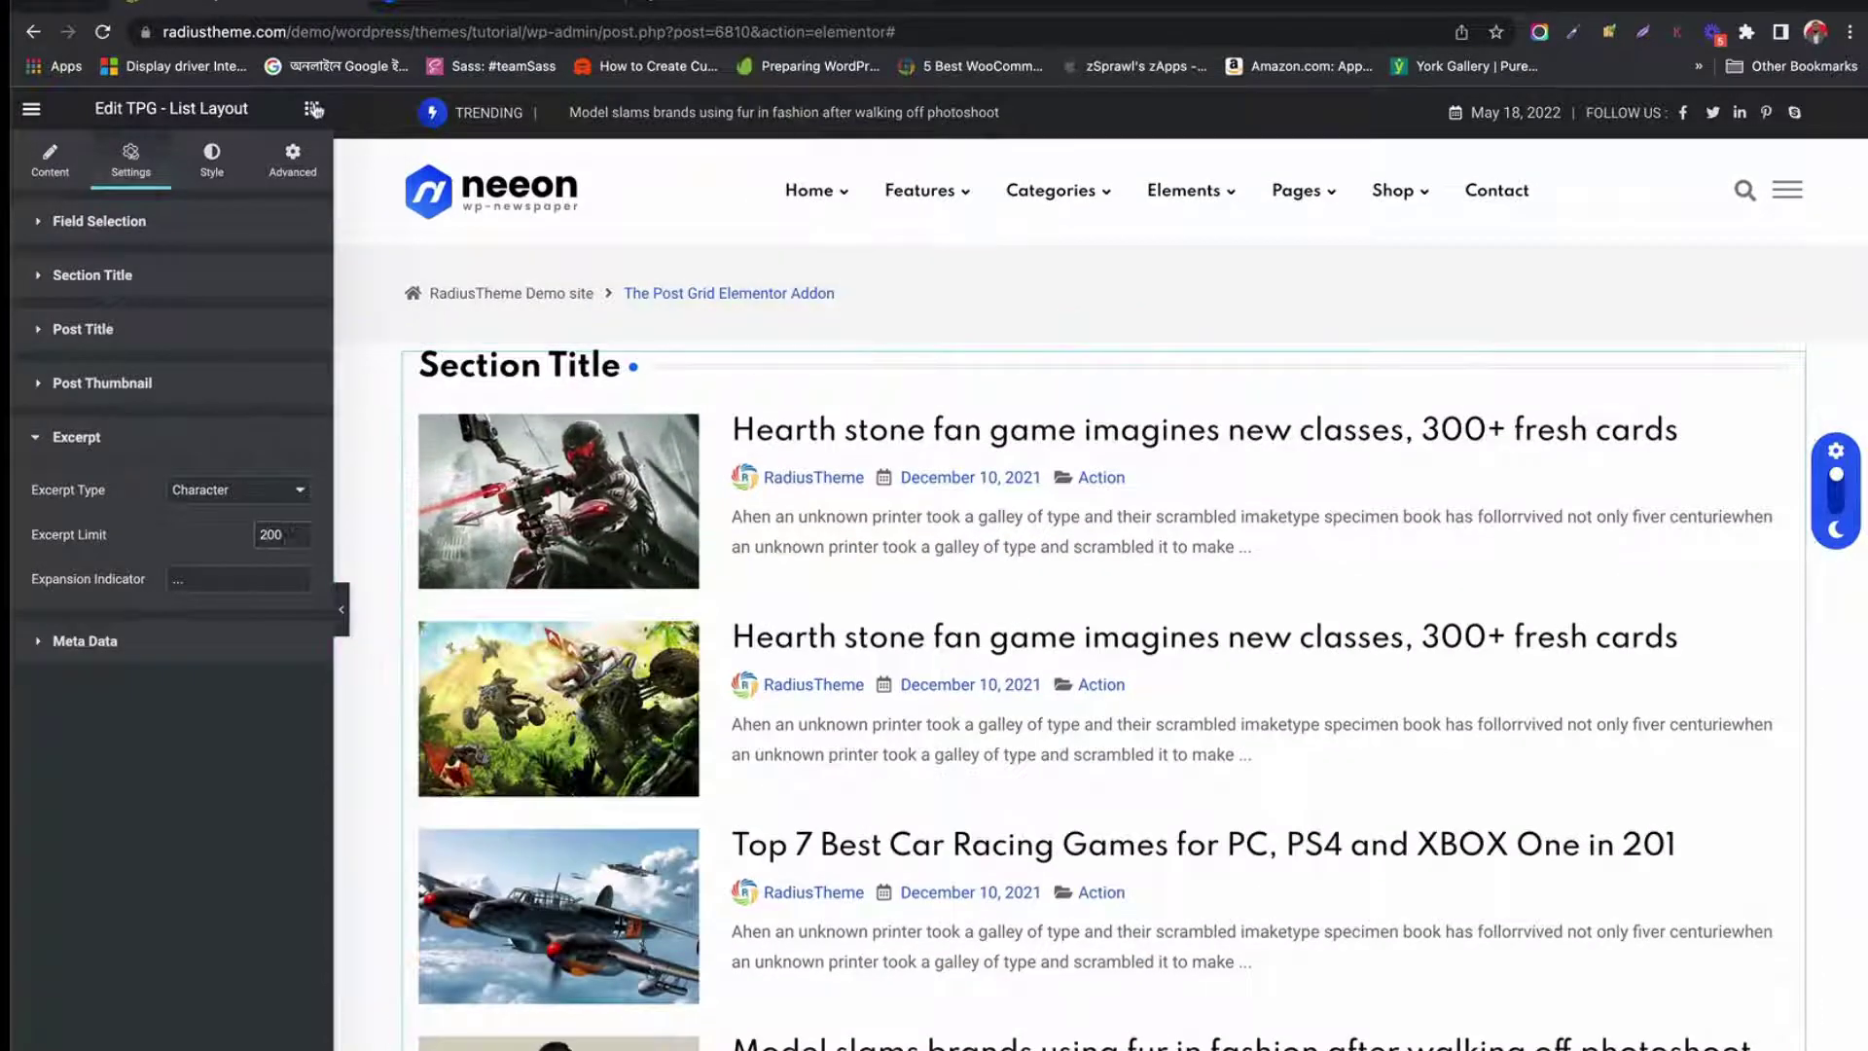
pyautogui.click(312, 109)
pyautogui.click(959, 596)
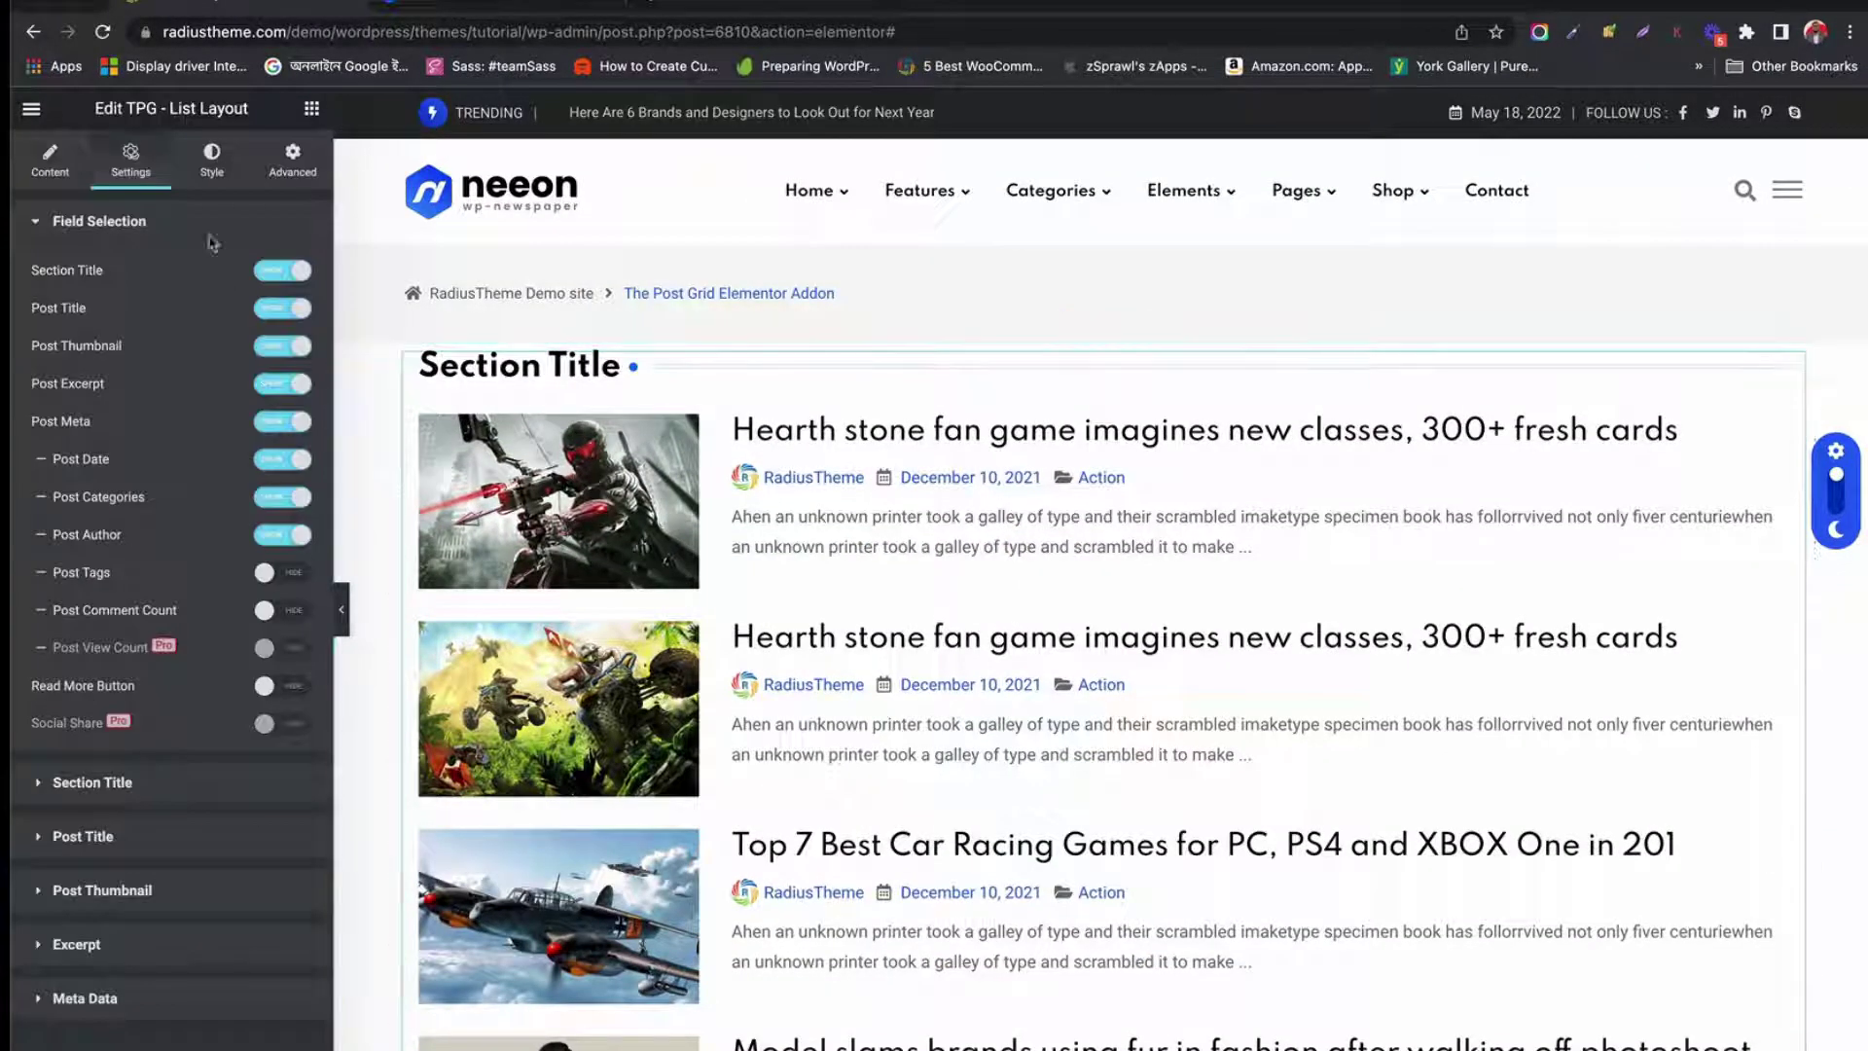
# Switch the list widget from Layout 2 to Layout 3 and review it on the page
pyautogui.click(43, 166)
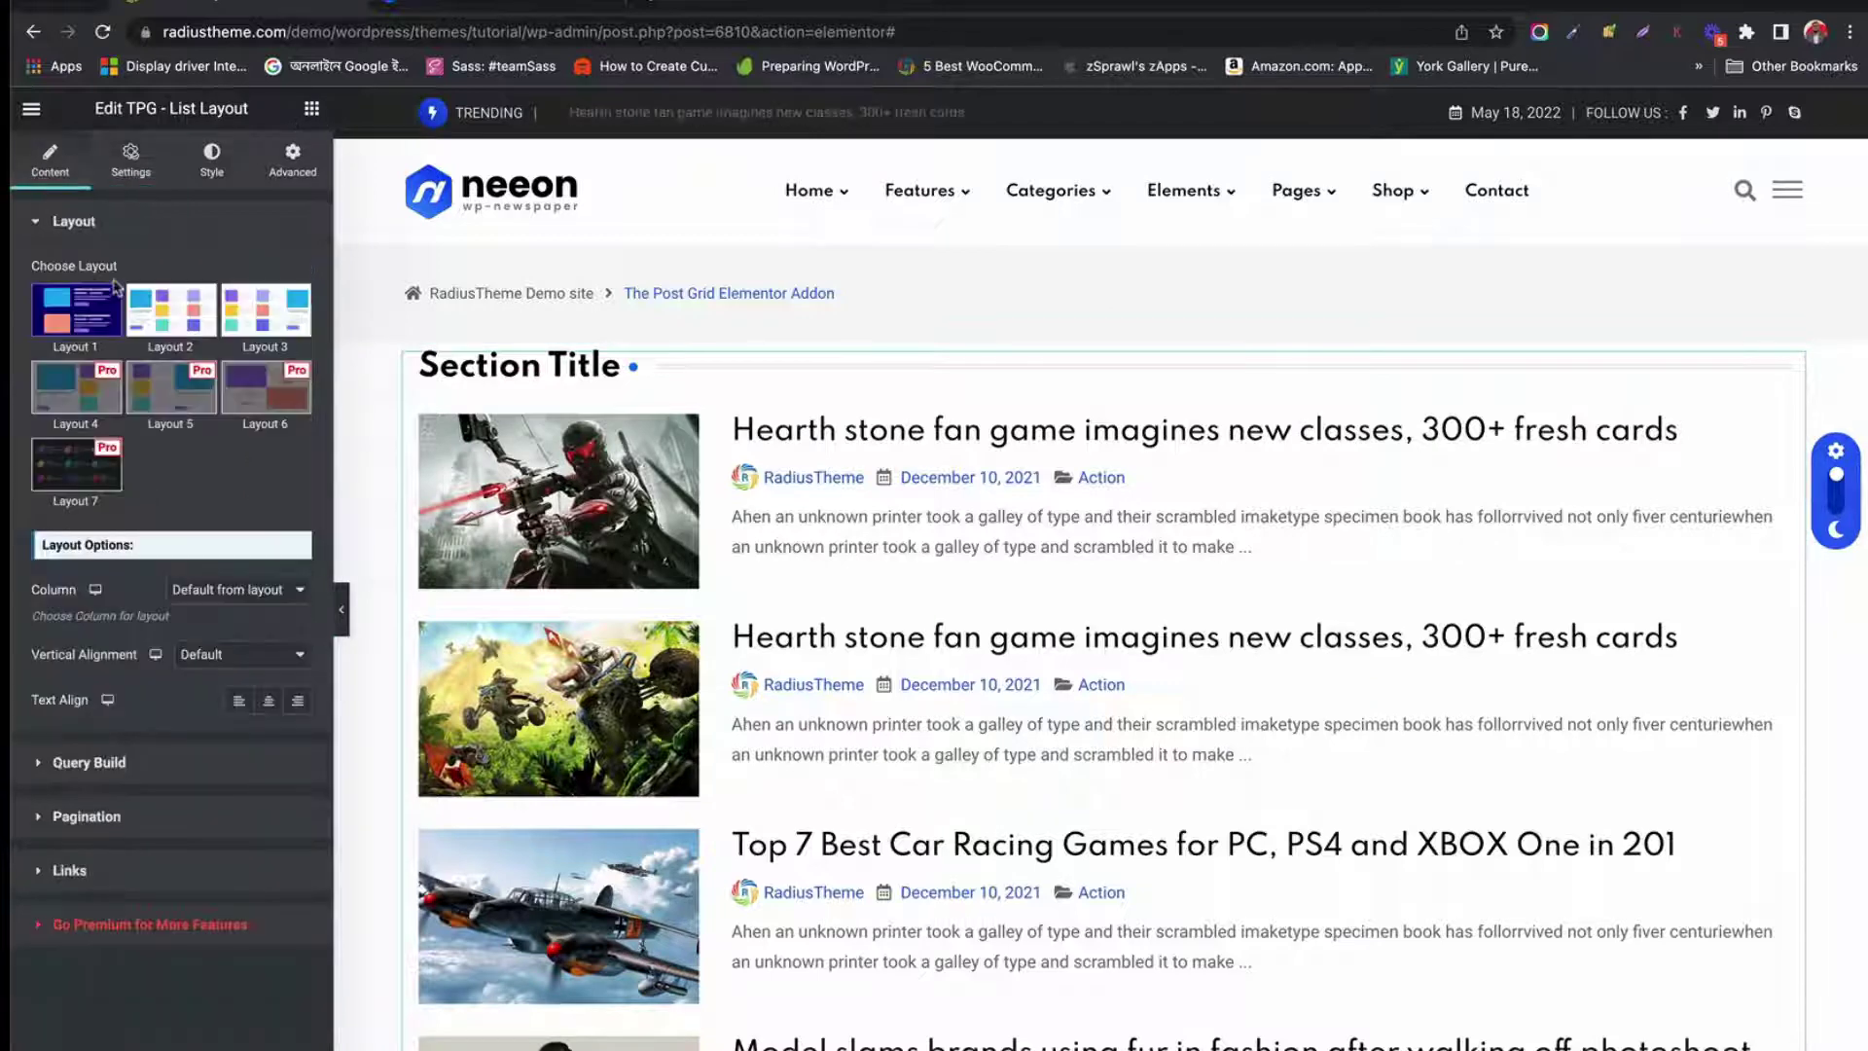
pyautogui.click(142, 308)
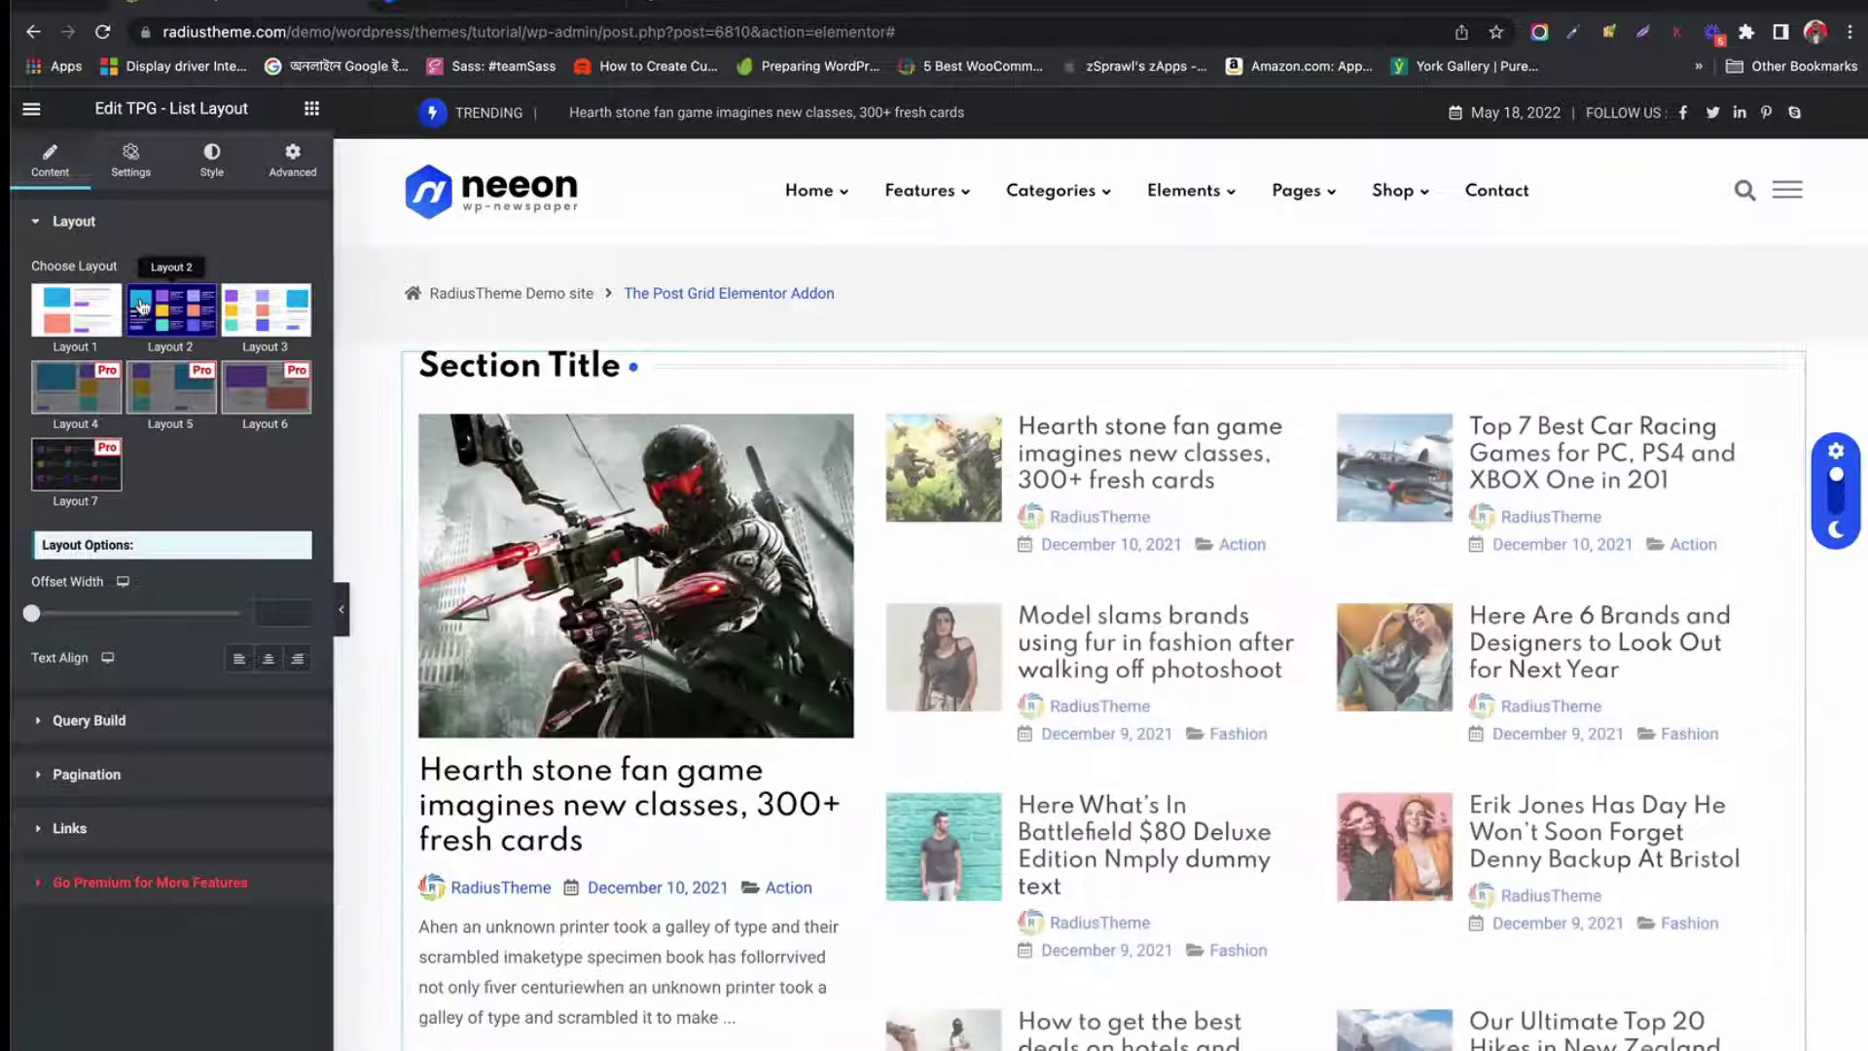
pyautogui.click(265, 309)
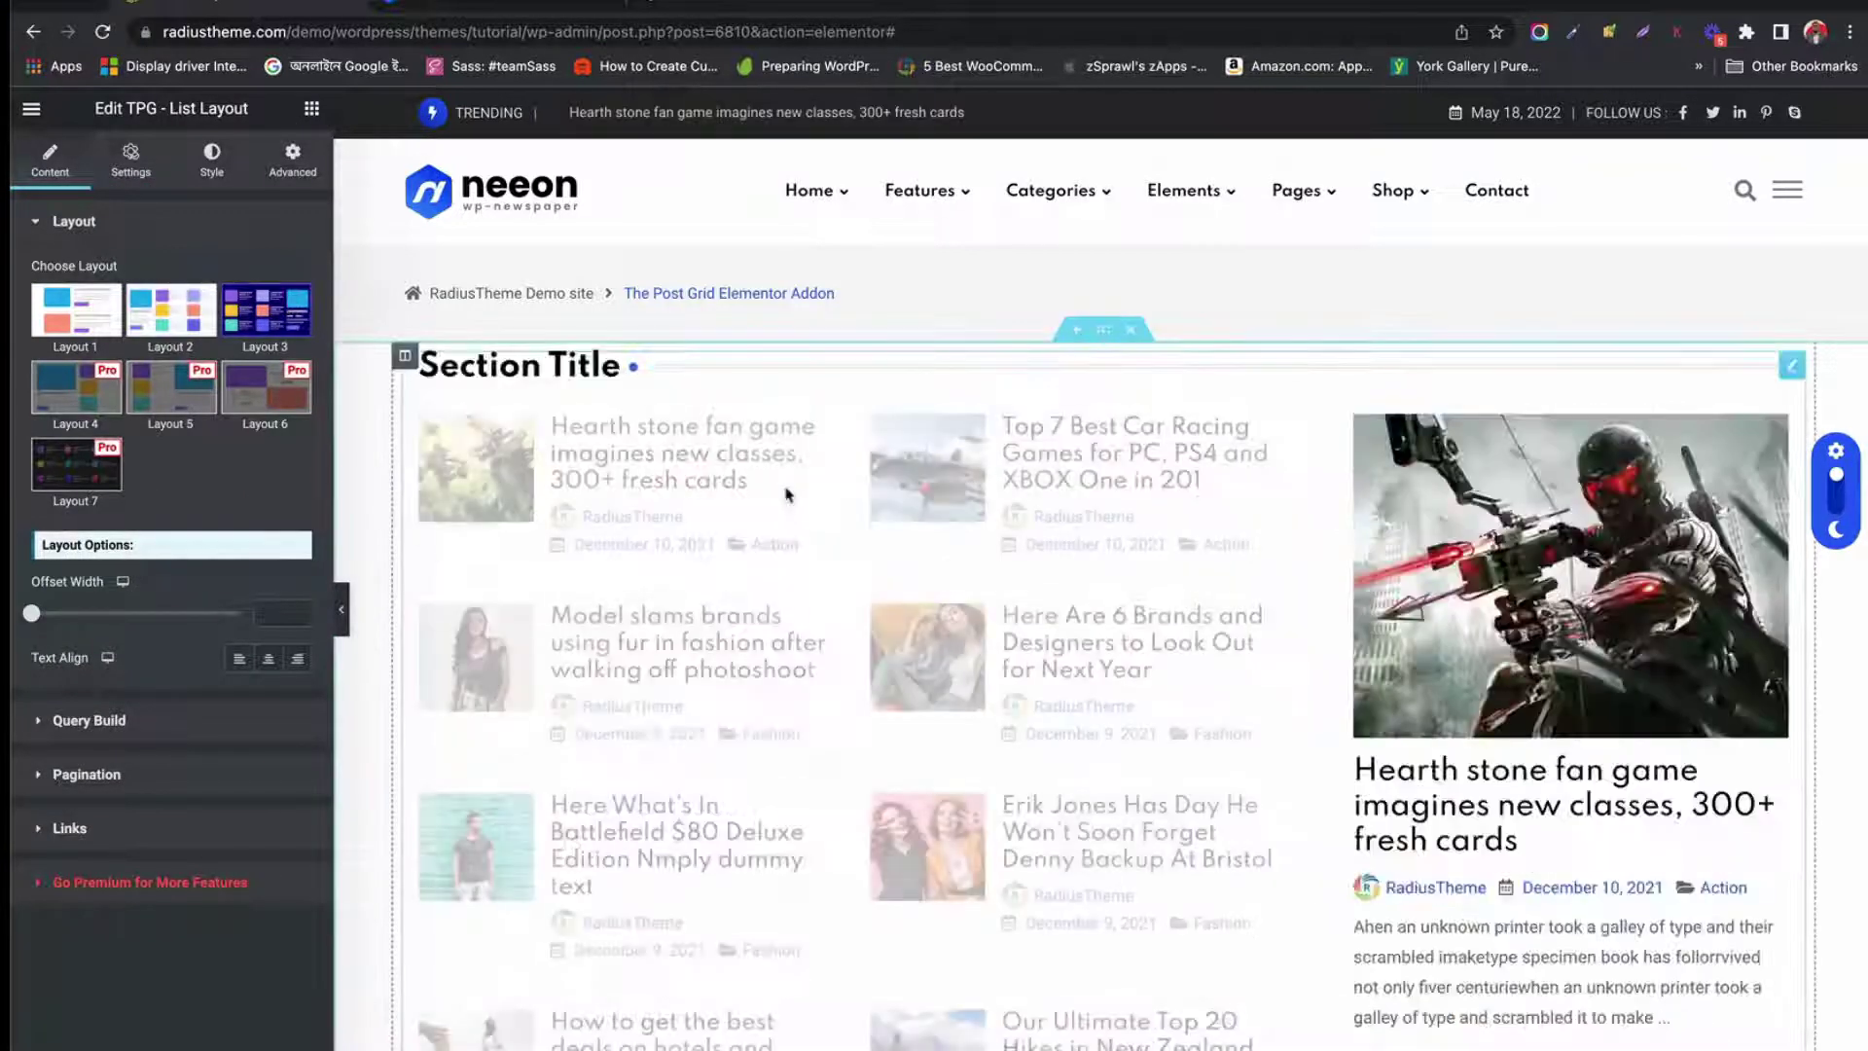
pyautogui.scroll(-3, 790, 492)
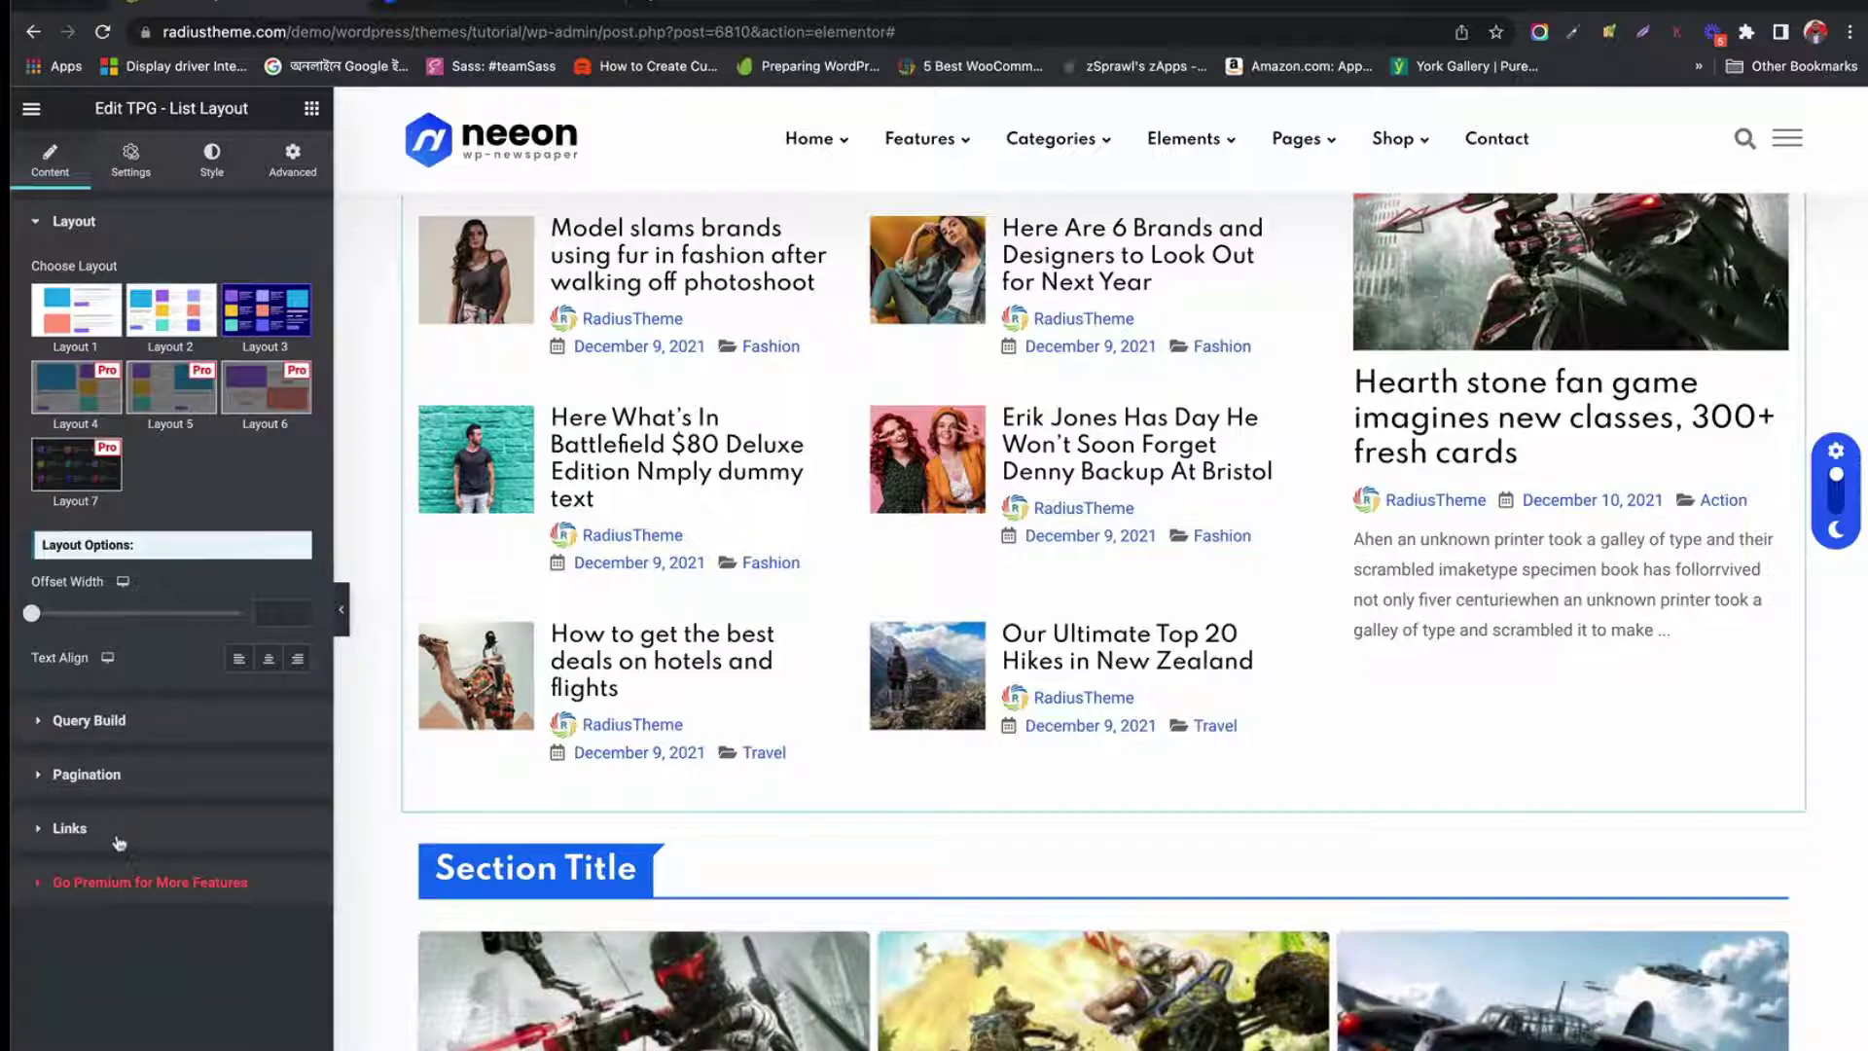
pyautogui.scroll(-5, 1033, 618)
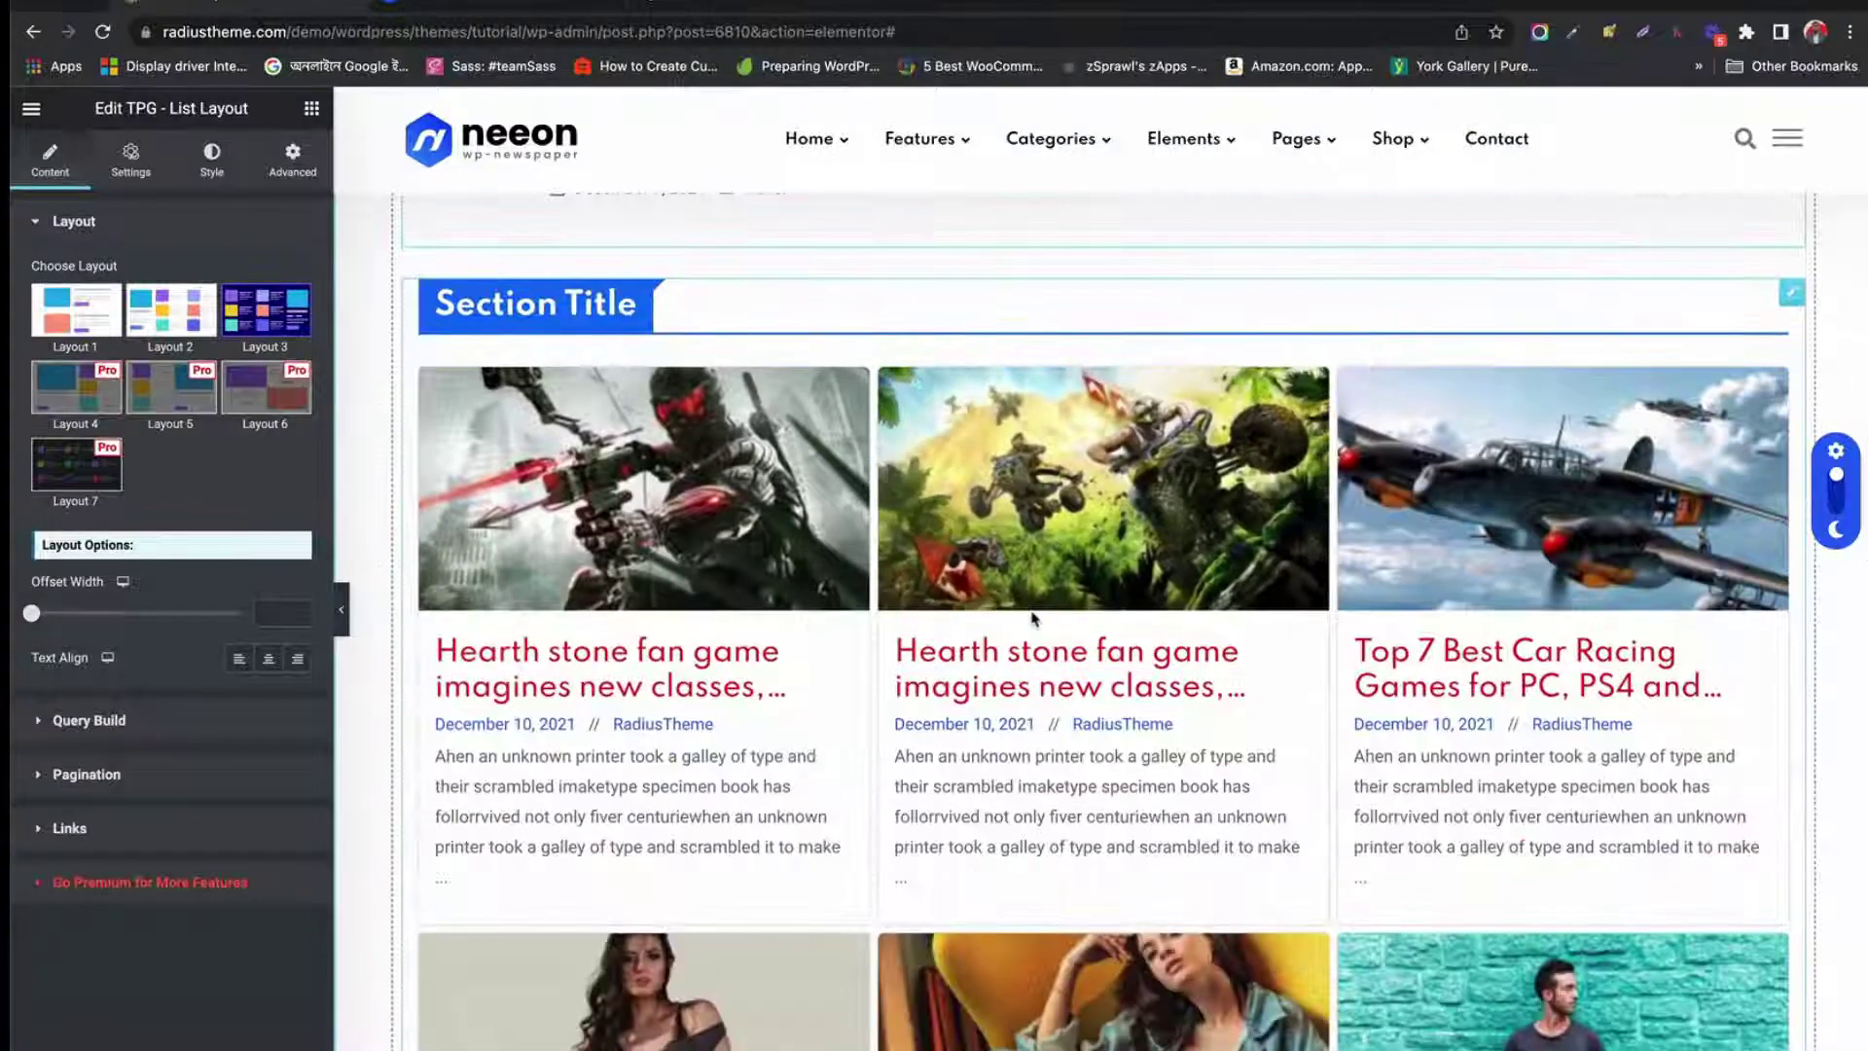
pyautogui.scroll(-15, 1033, 618)
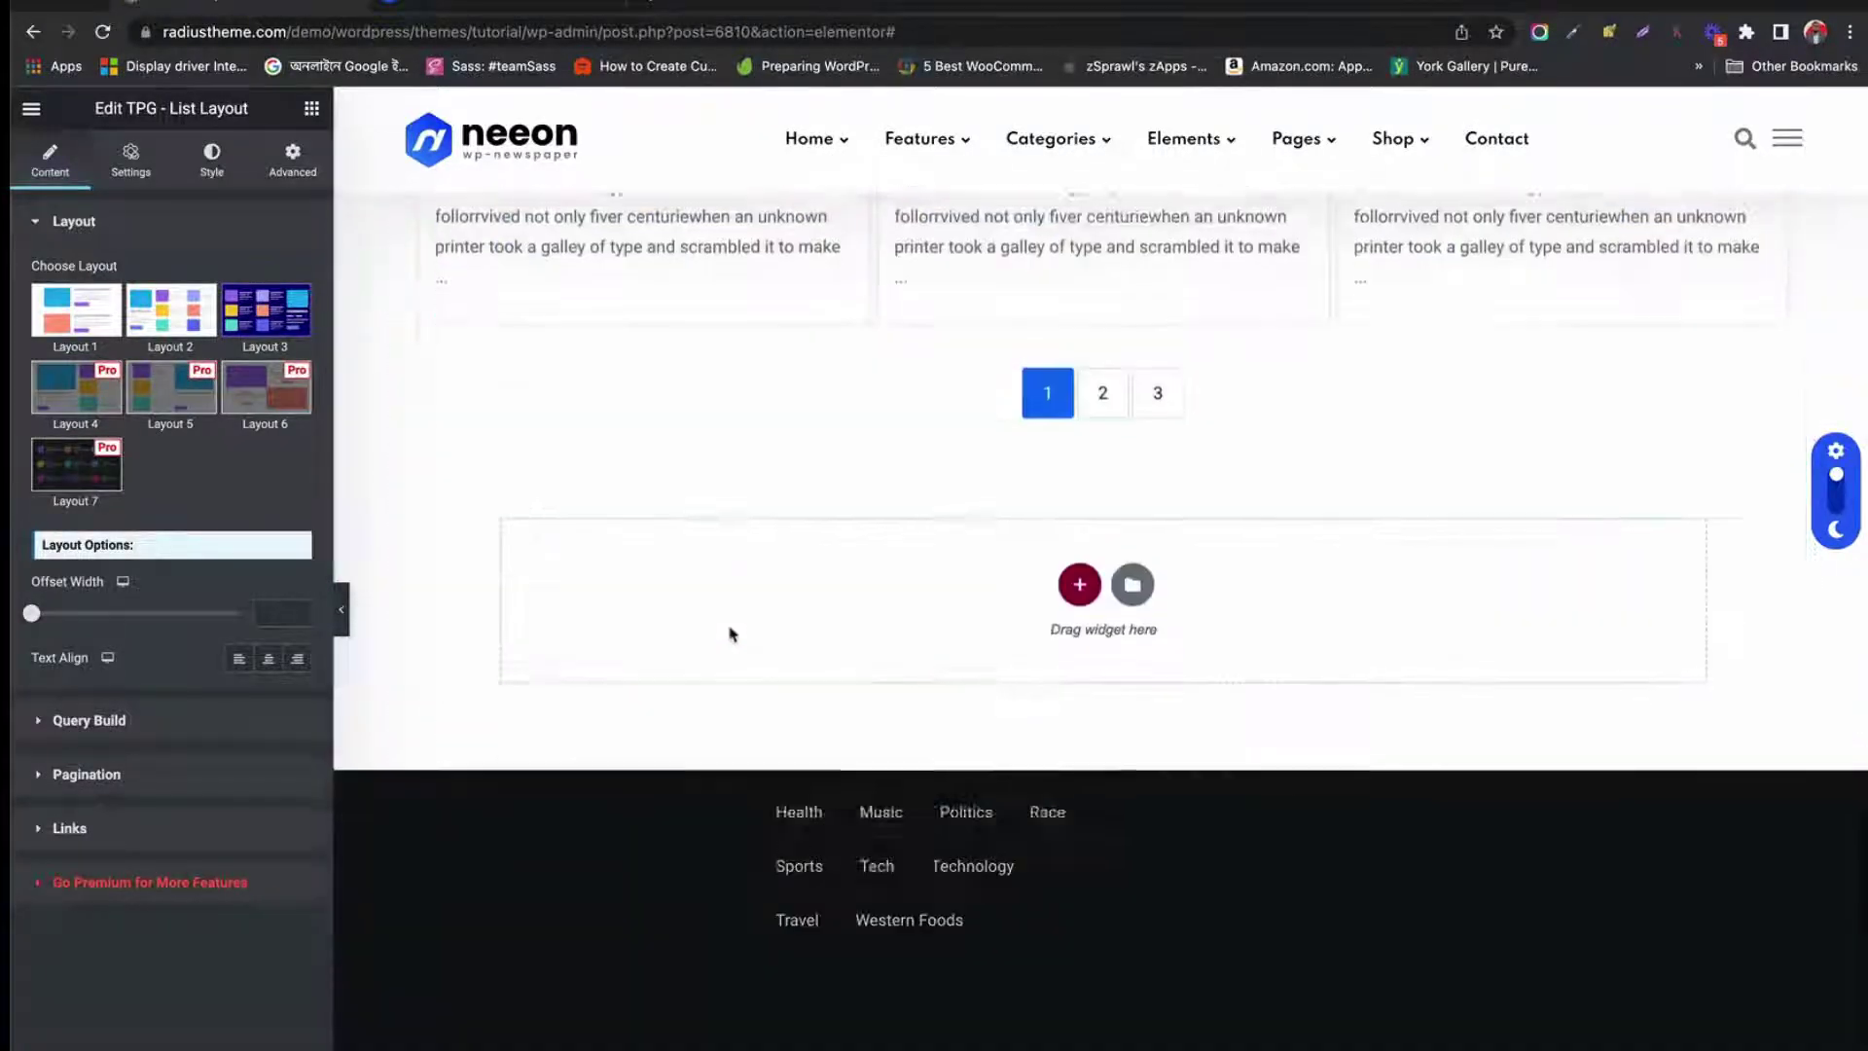
pyautogui.scroll(20, 733, 634)
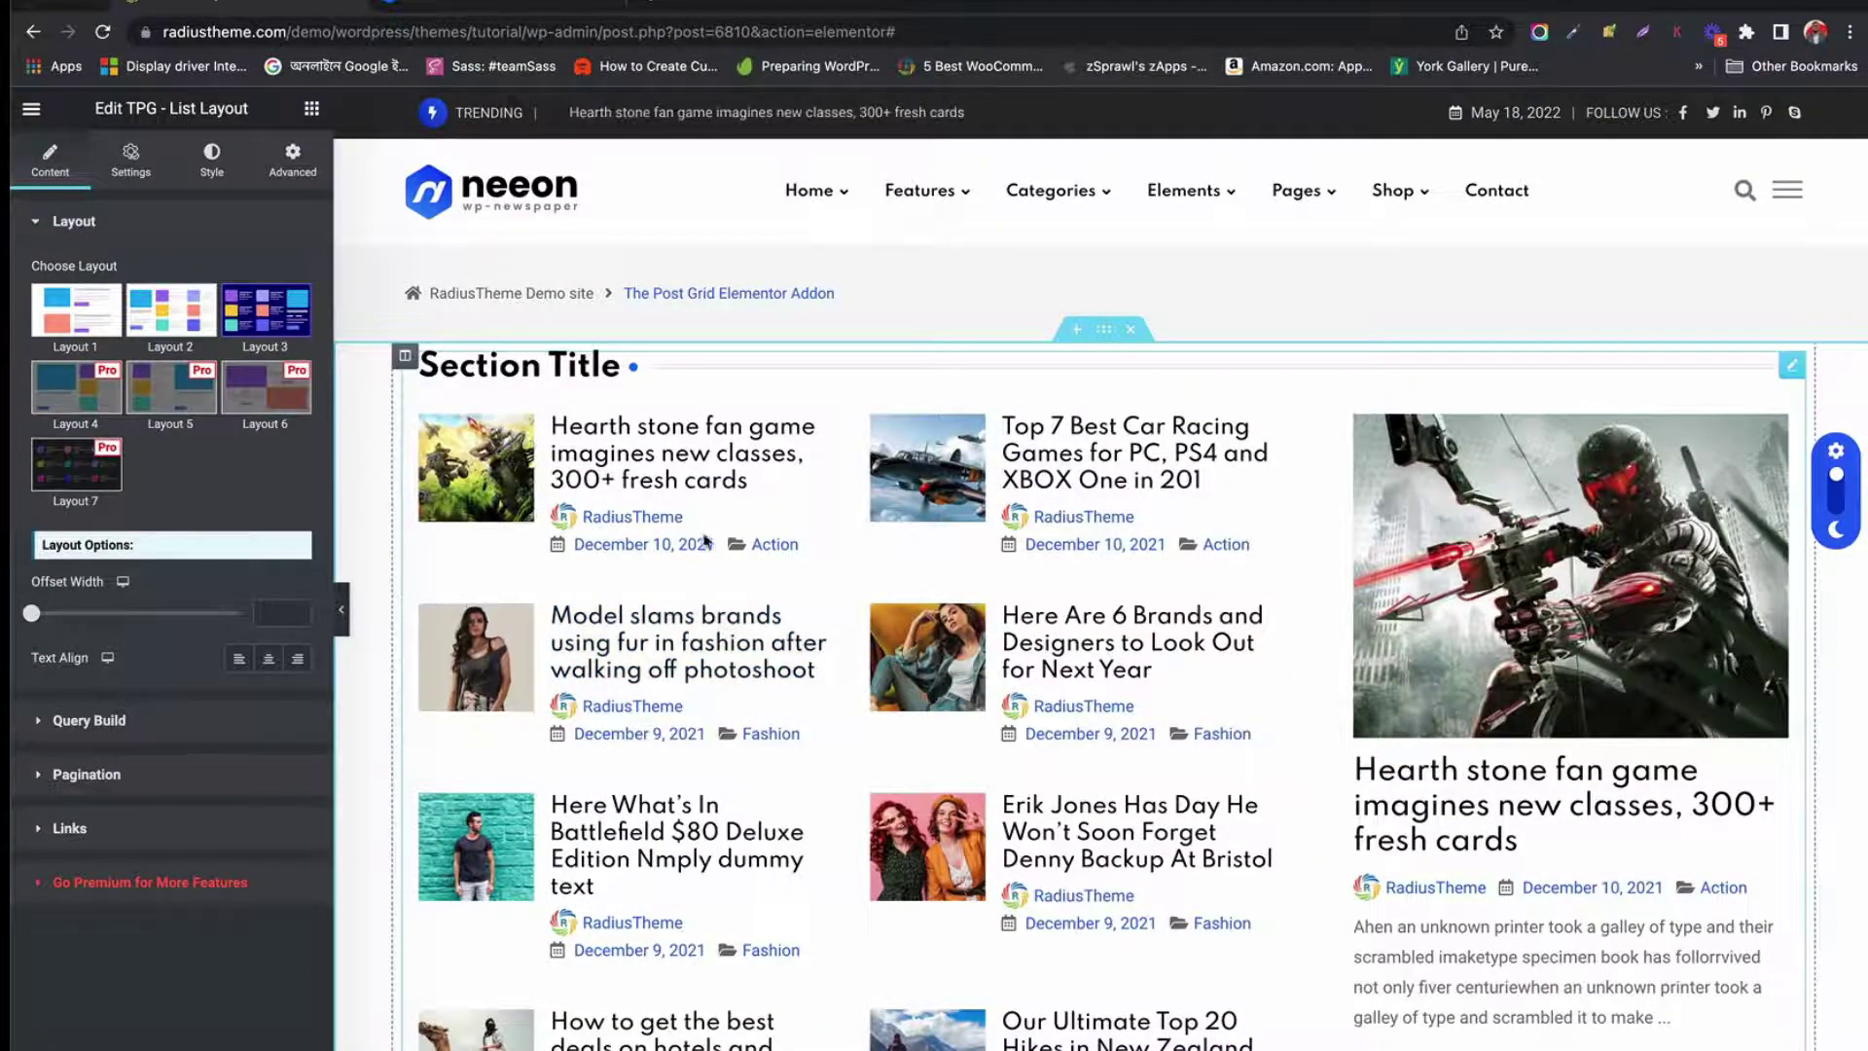
pyautogui.scroll(-3, 706, 553)
pyautogui.scroll(3, 706, 553)
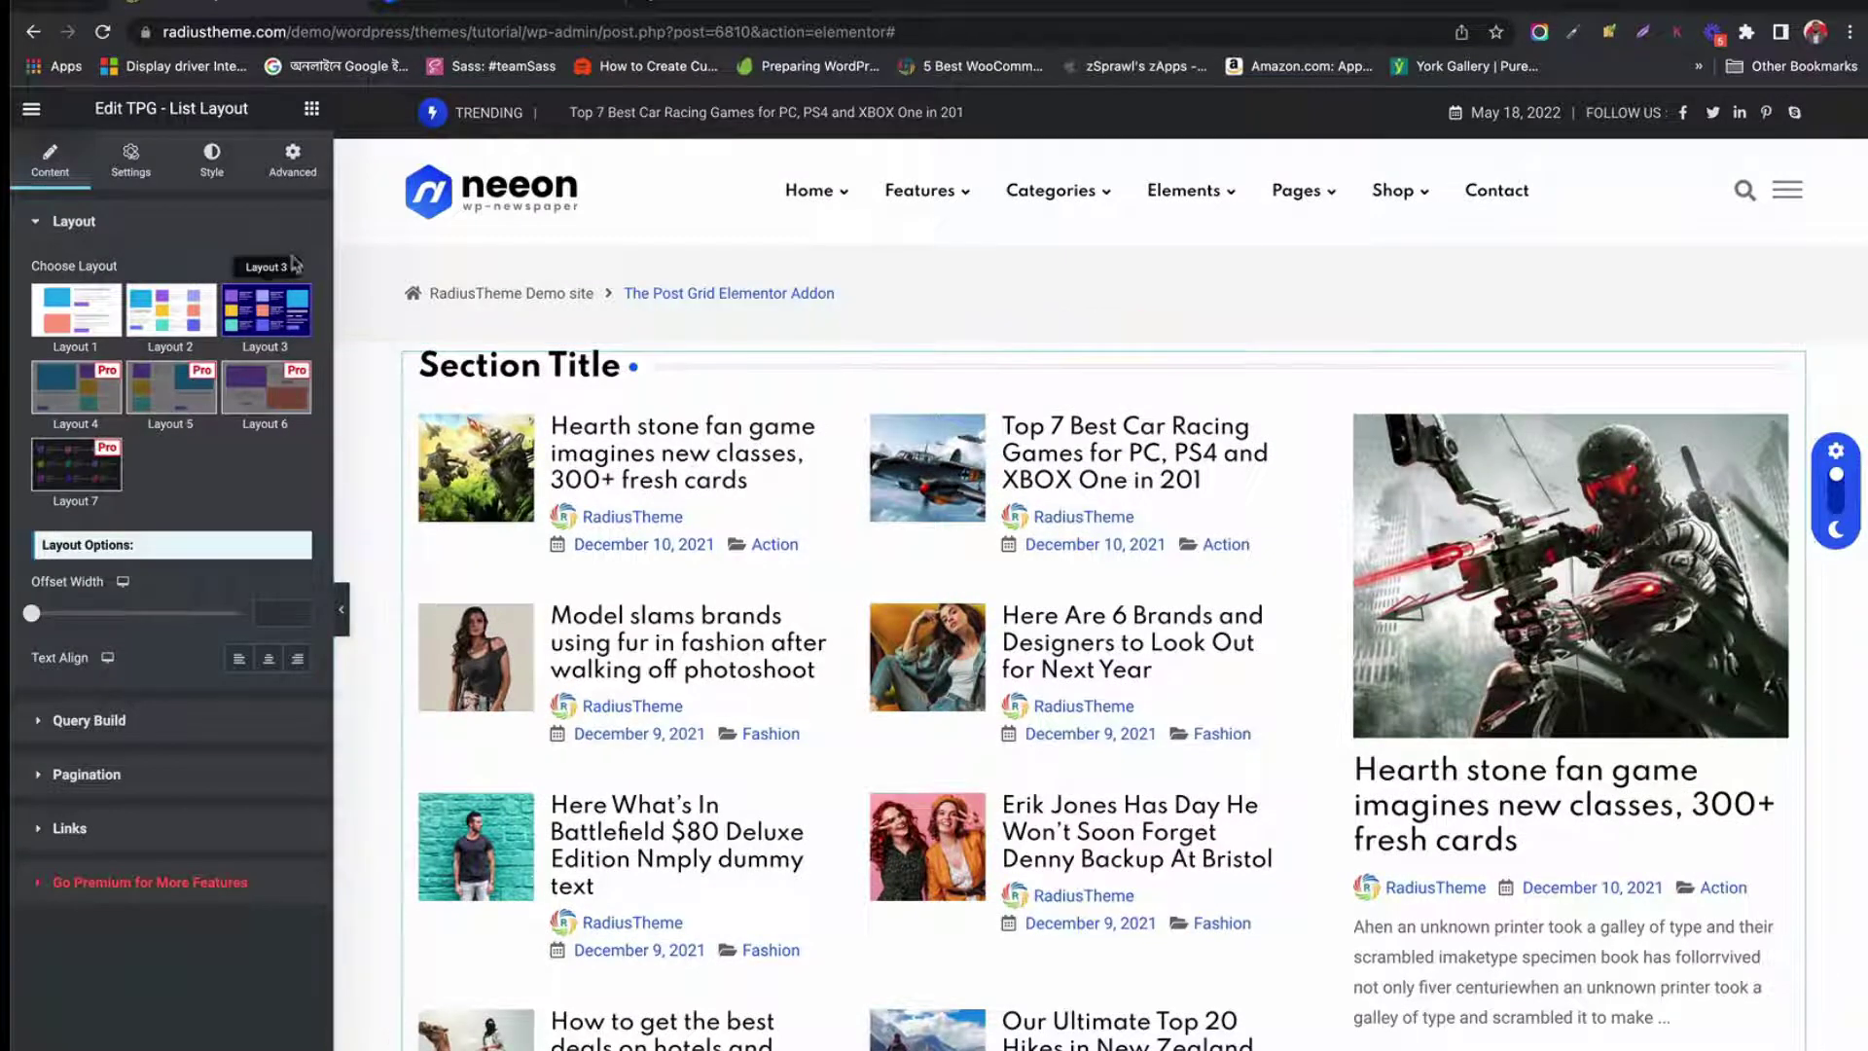
pyautogui.click(311, 110)
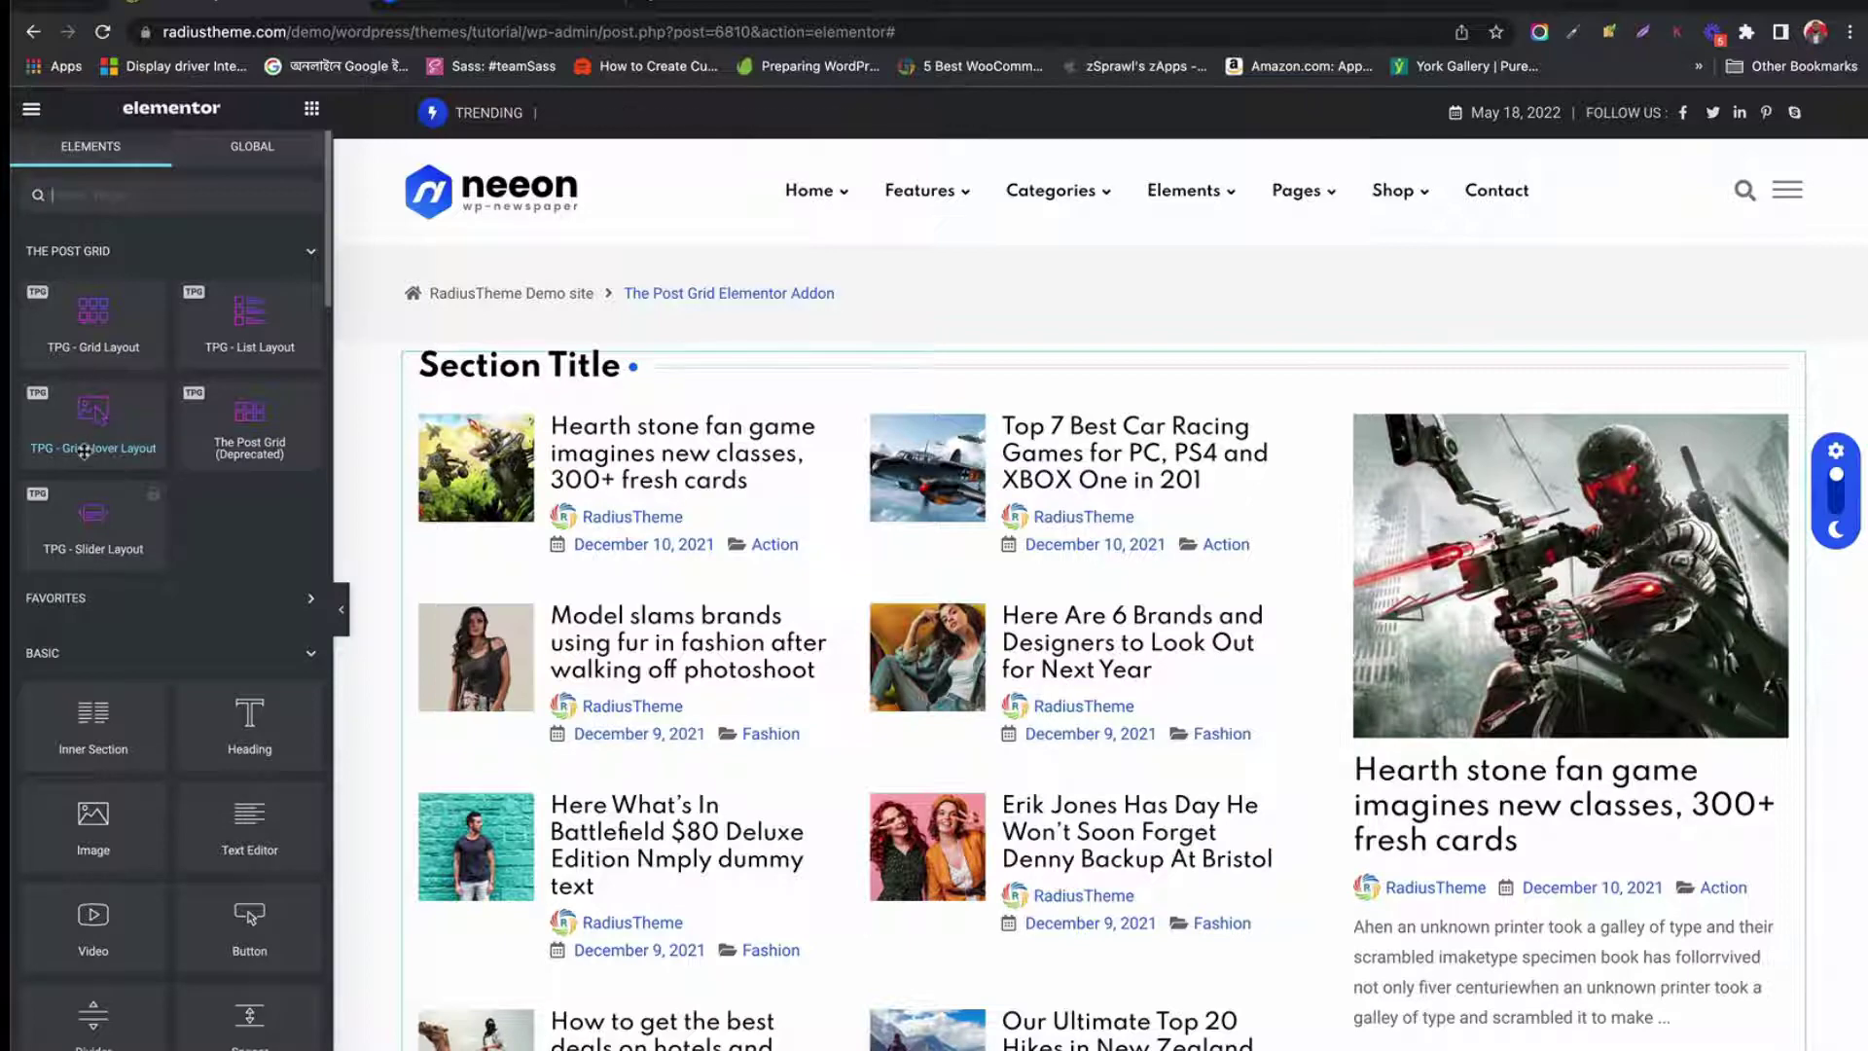
# Place a TPG - Grid Hover Layout widget above the list and browse its Settings and Style tabs
pyautogui.moveTo(84, 450); pyautogui.dragTo(833, 379)
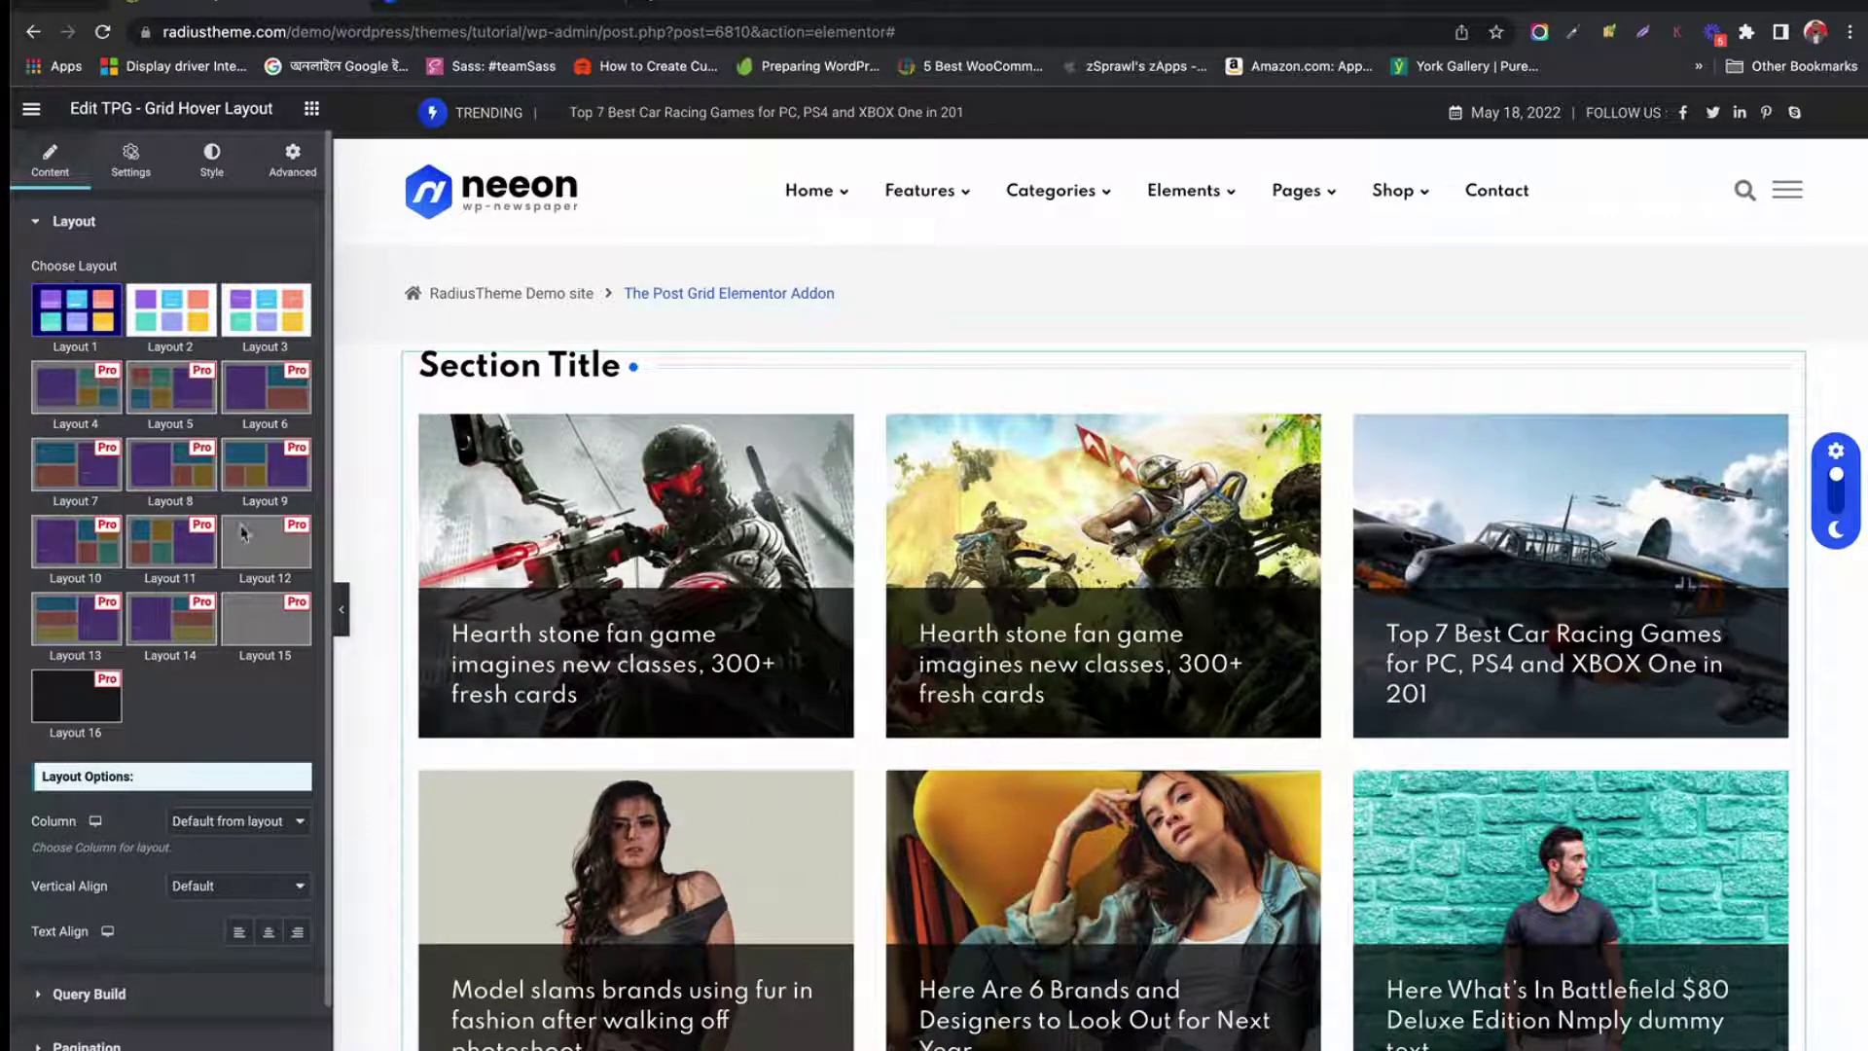
pyautogui.scroll(-2, 234, 554)
pyautogui.scroll(2, 180, 396)
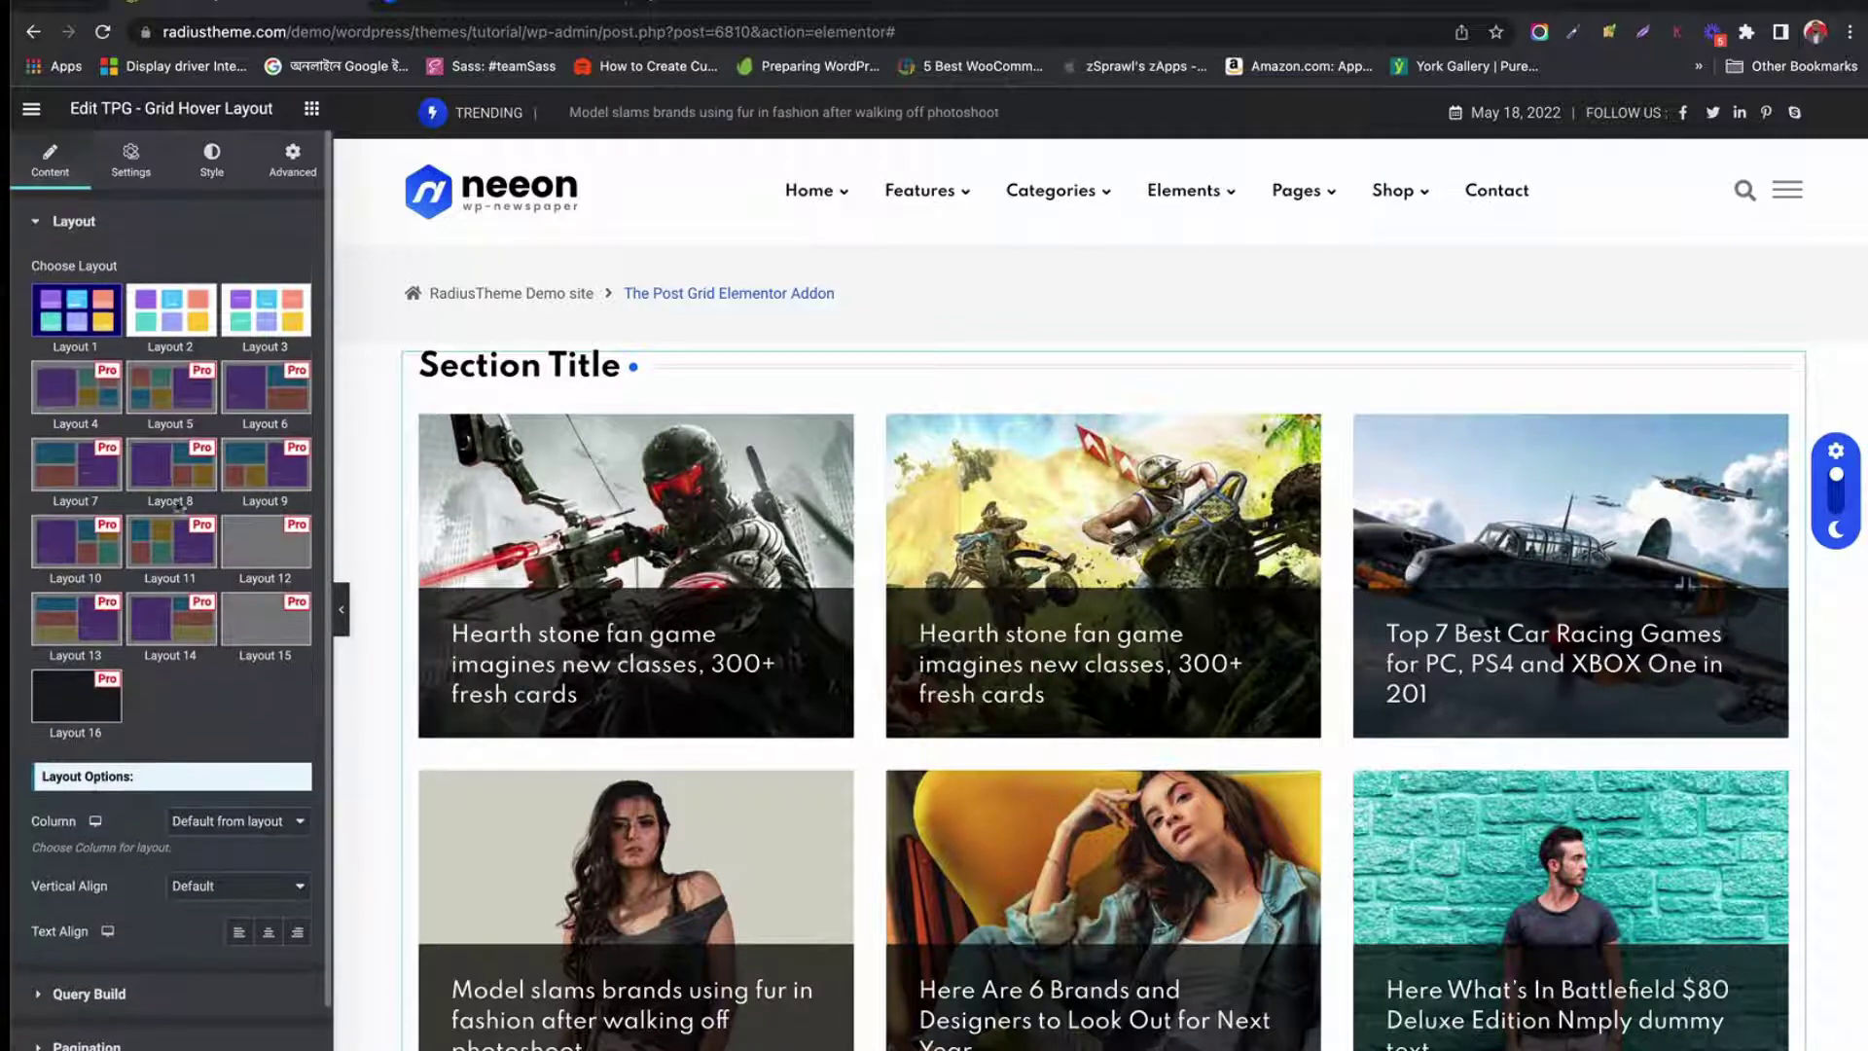
pyautogui.click(129, 177)
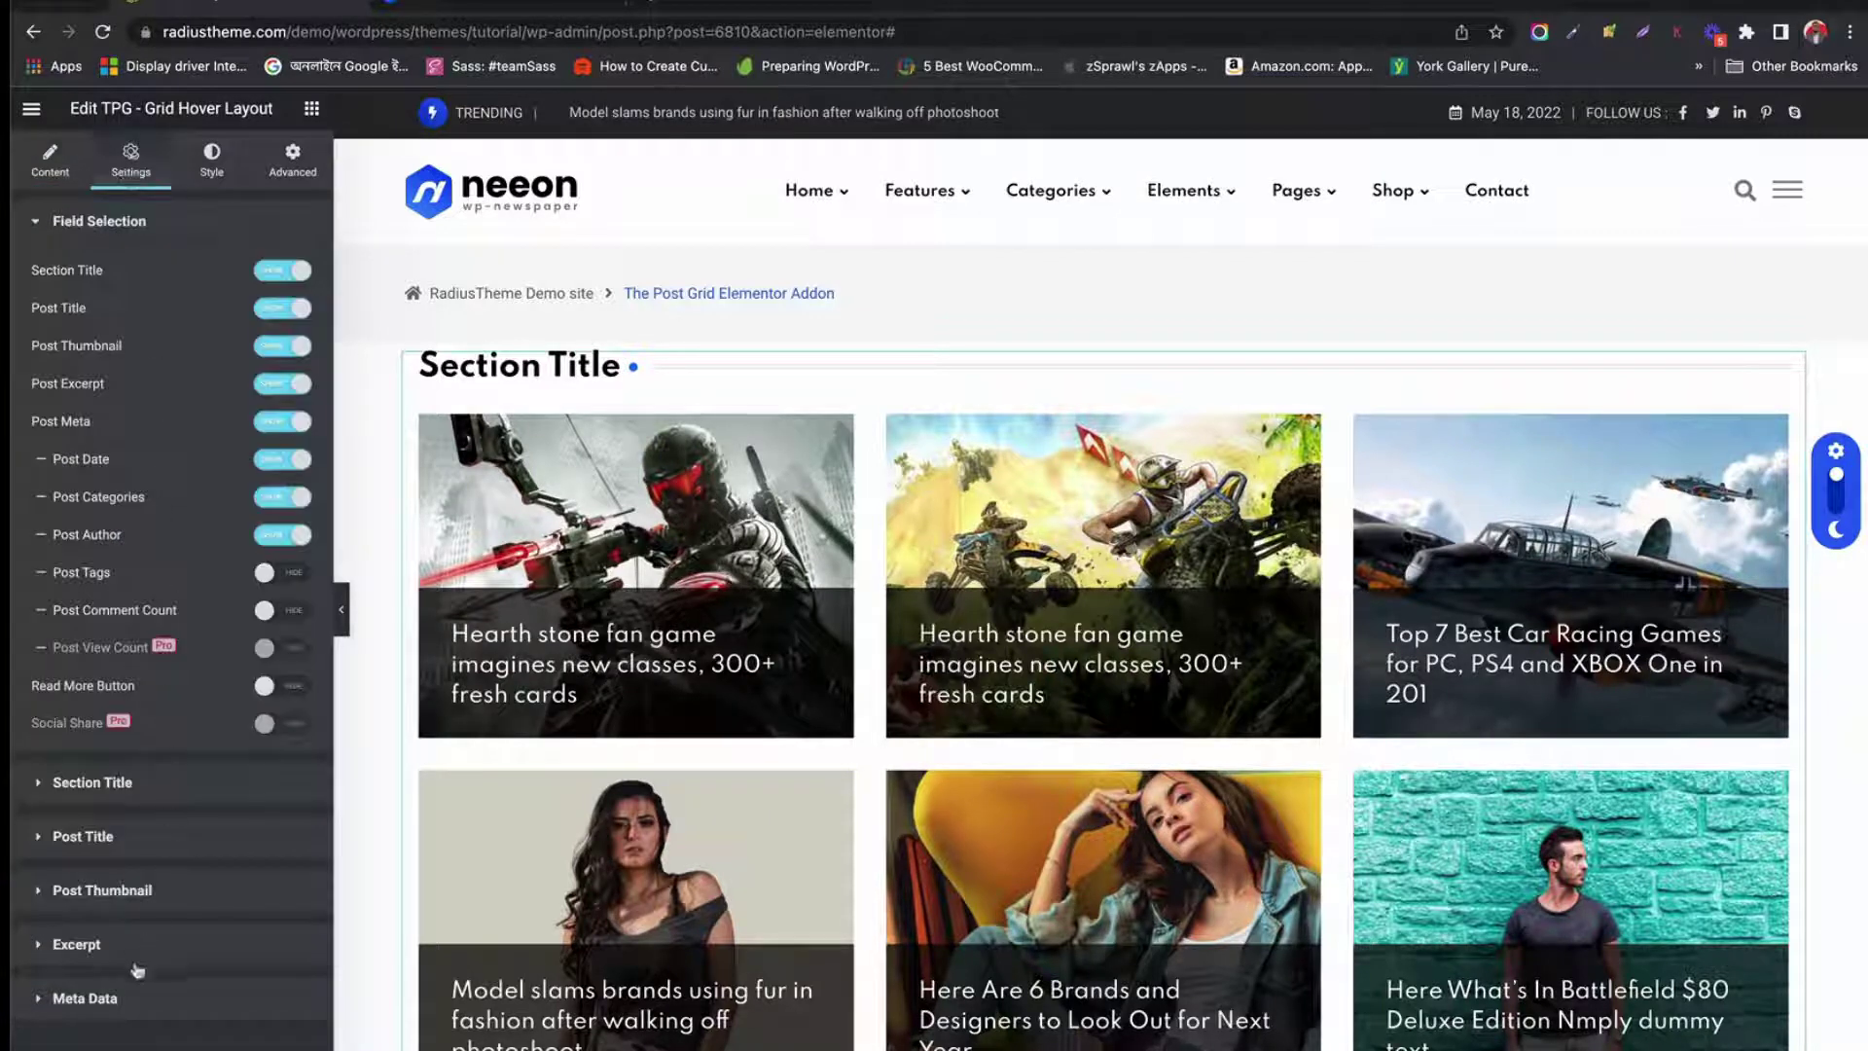
pyautogui.click(207, 170)
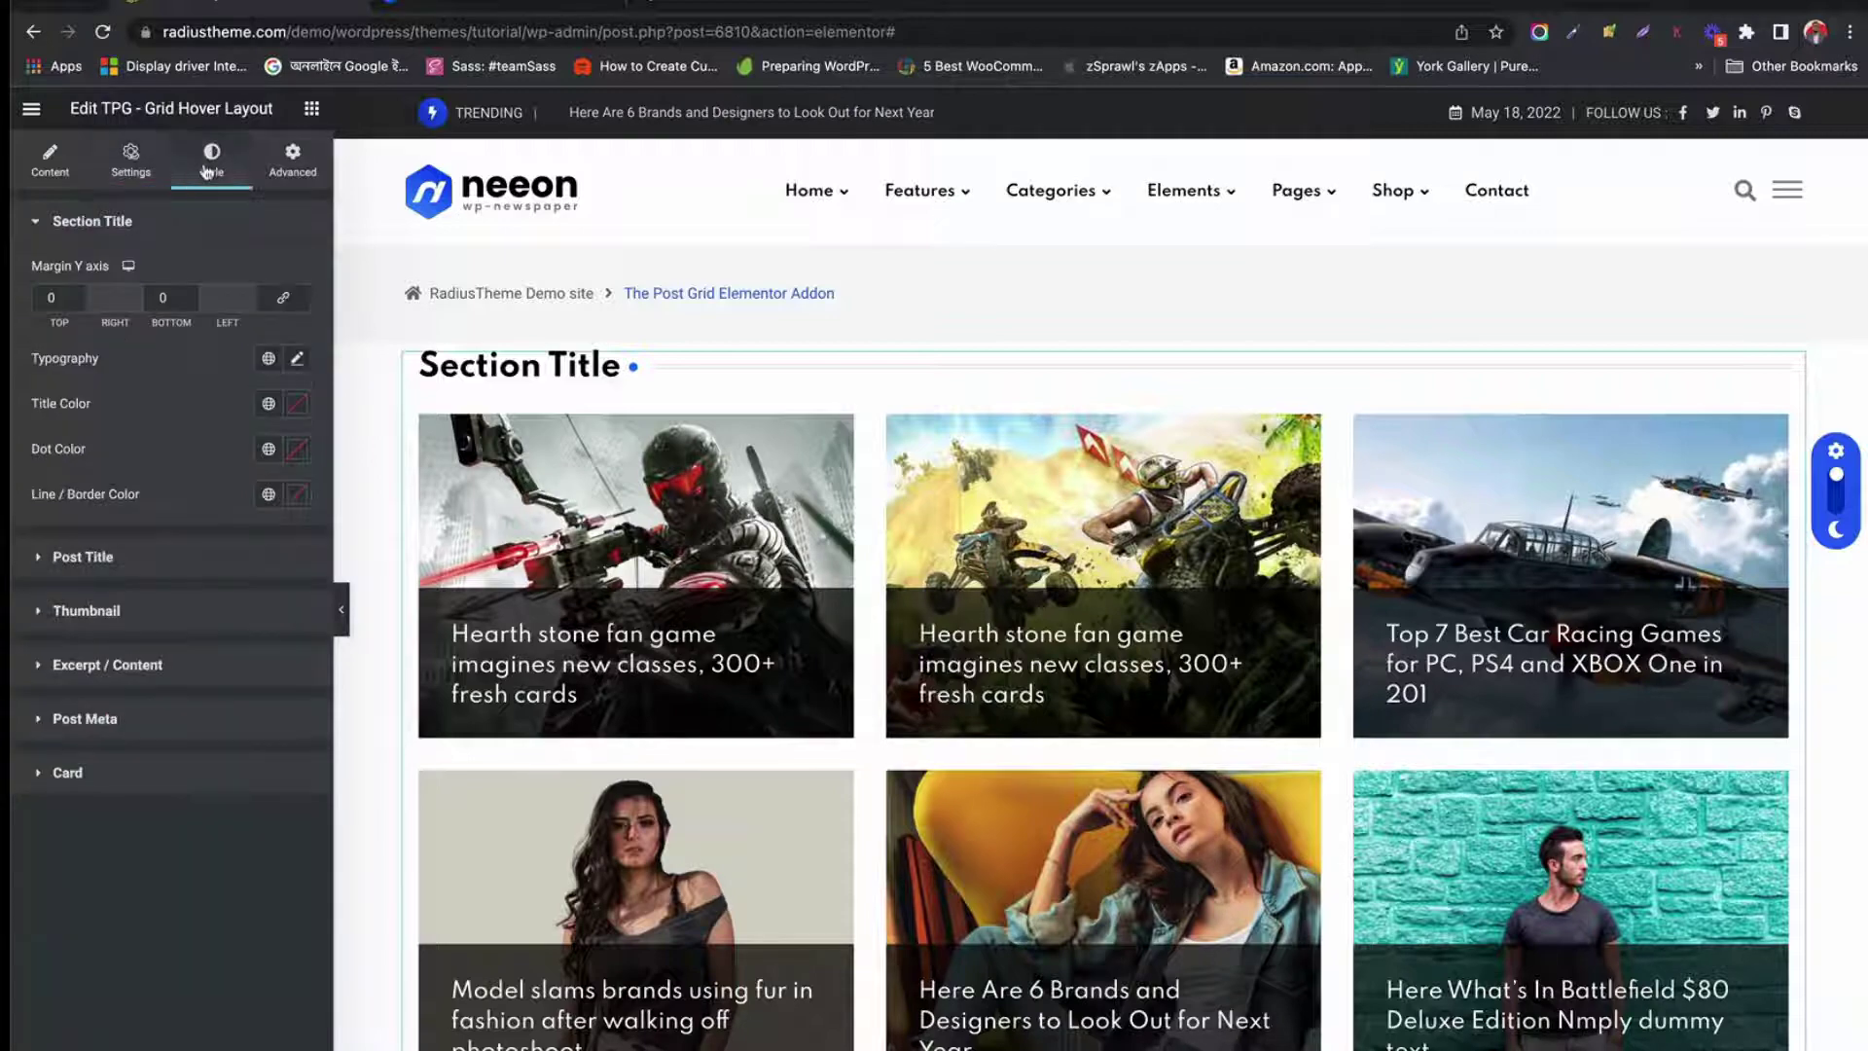
pyautogui.click(47, 170)
pyautogui.scroll(-10, 817, 522)
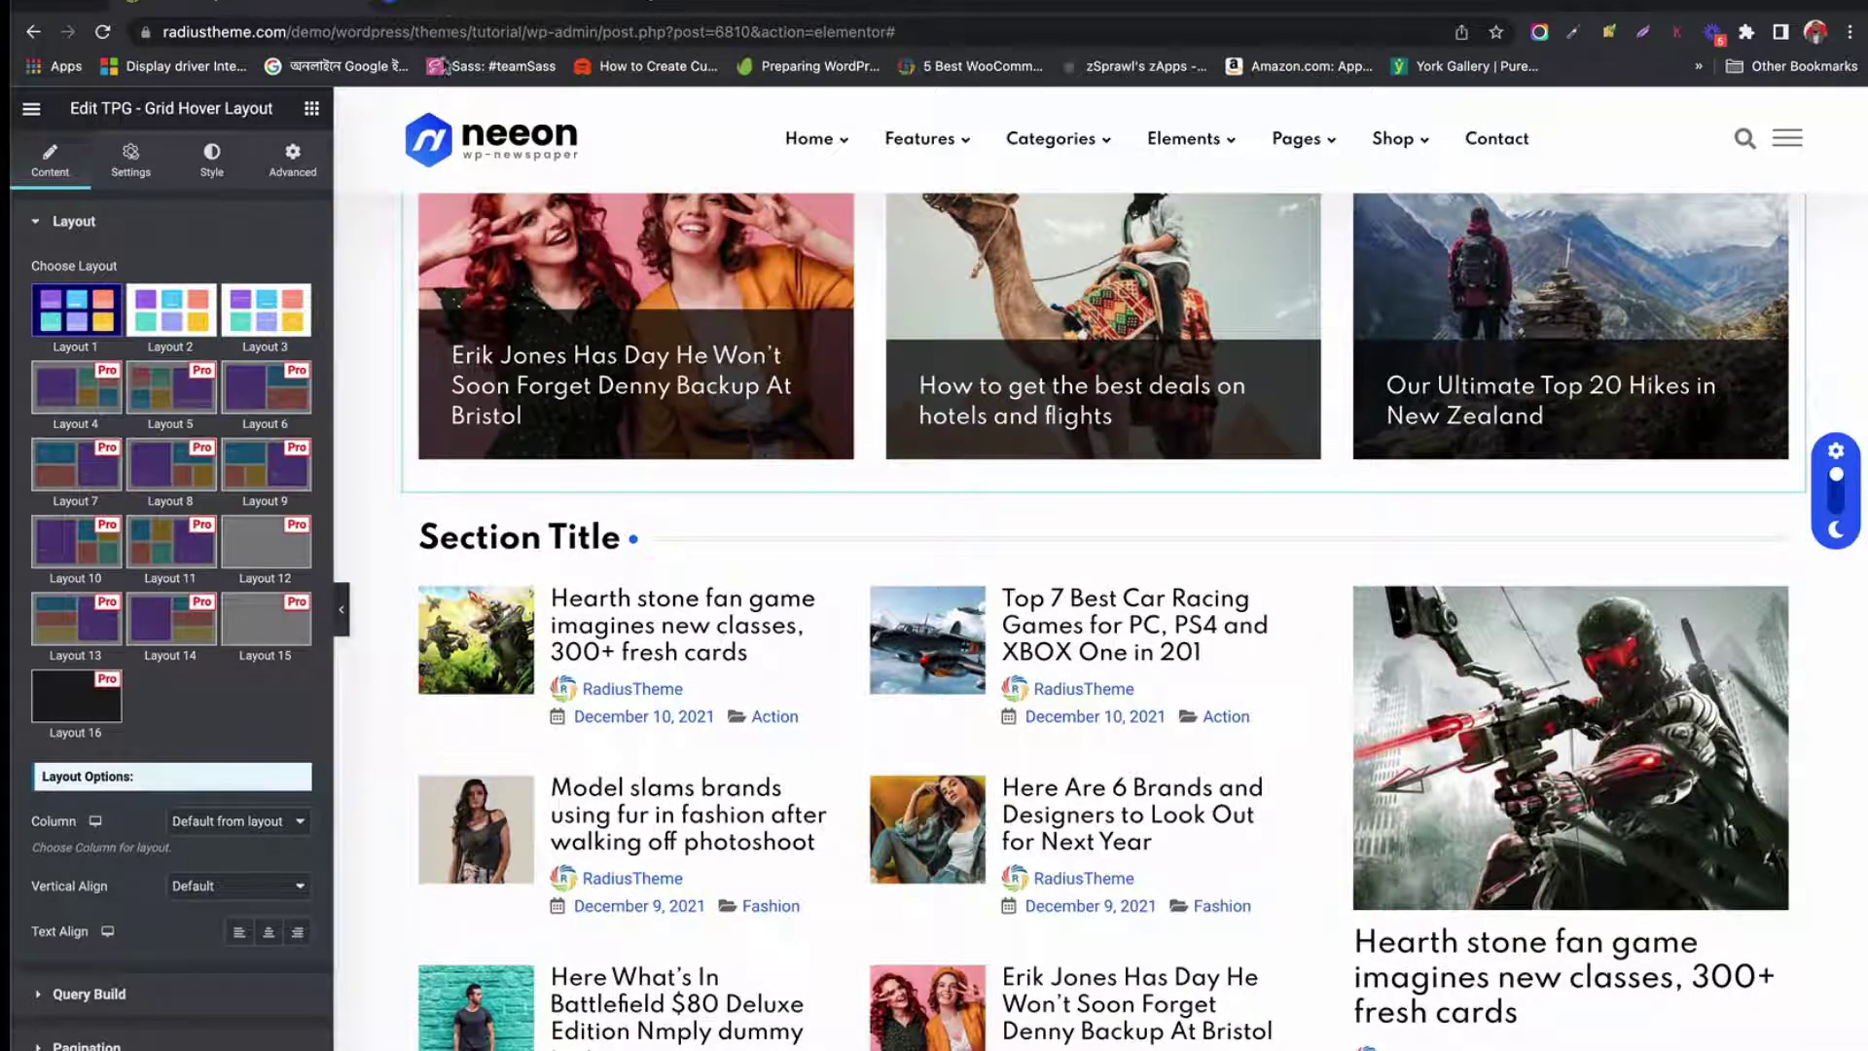
pyautogui.click(440, 5)
pyautogui.scroll(-7, 474, 389)
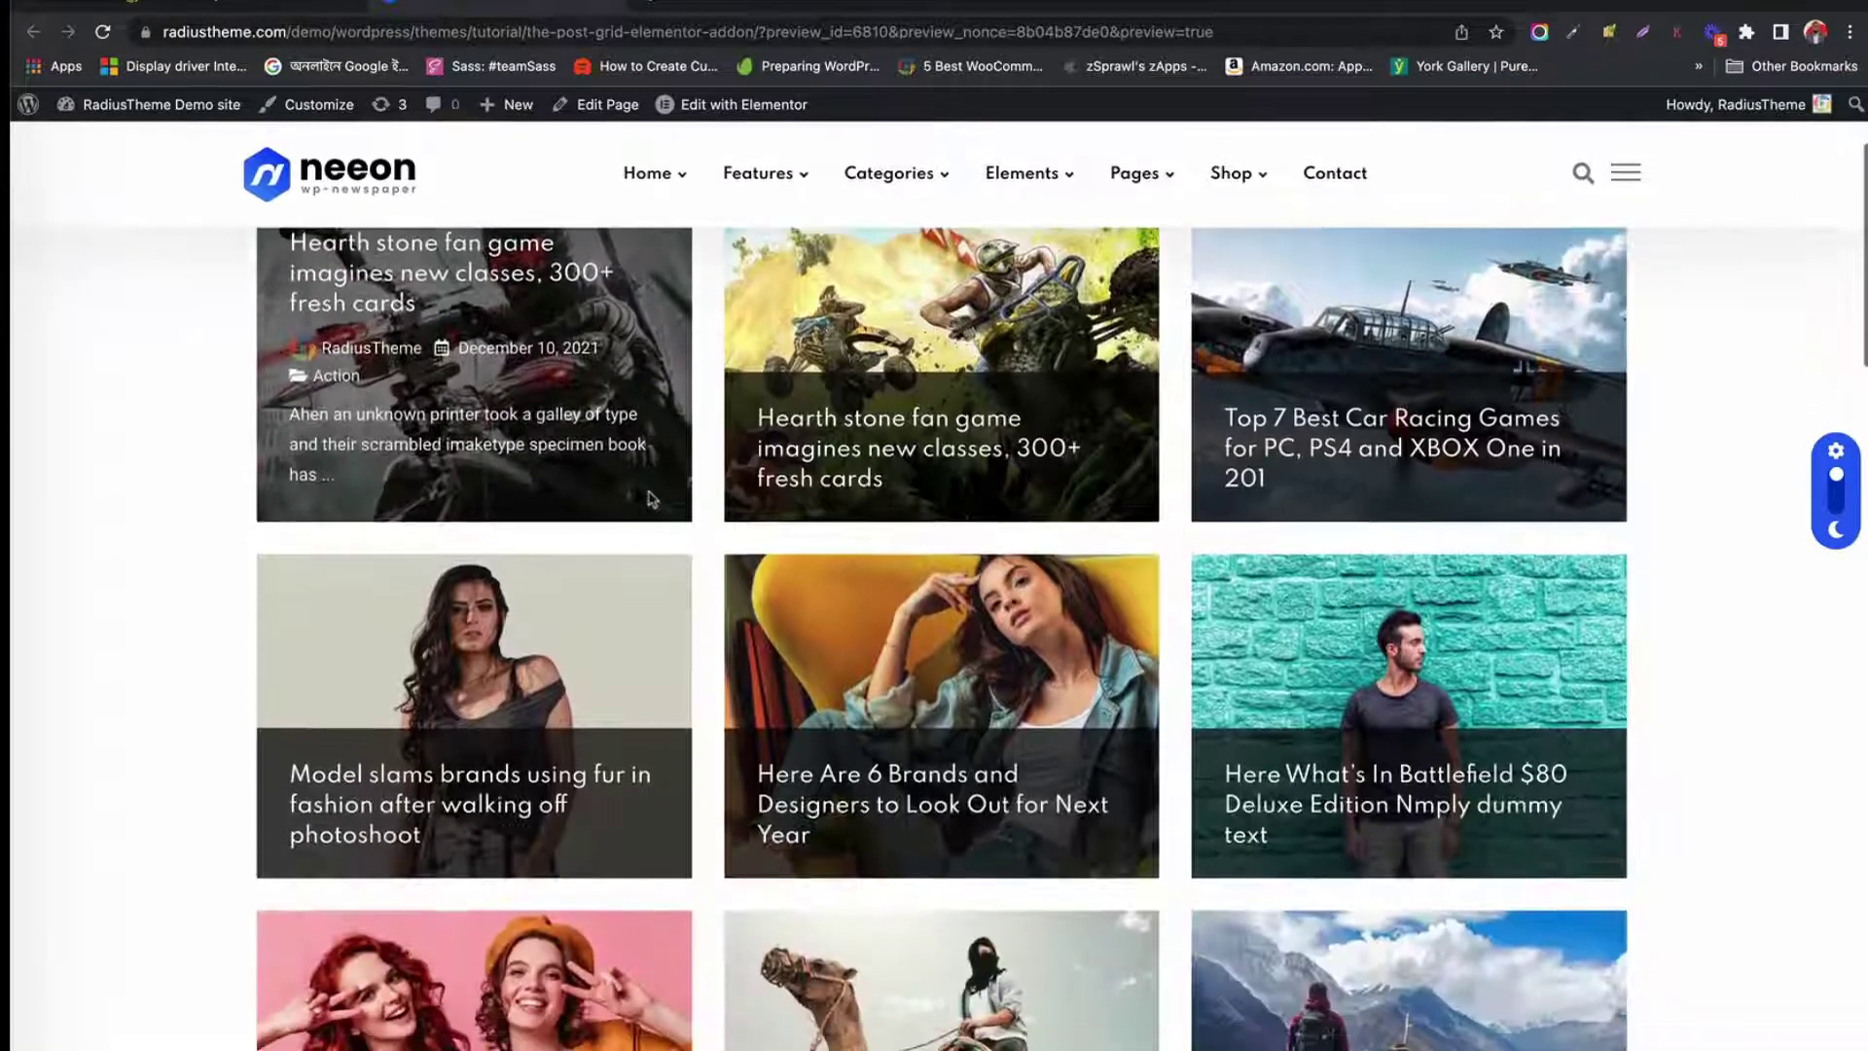
pyautogui.scroll(-20, 650, 499)
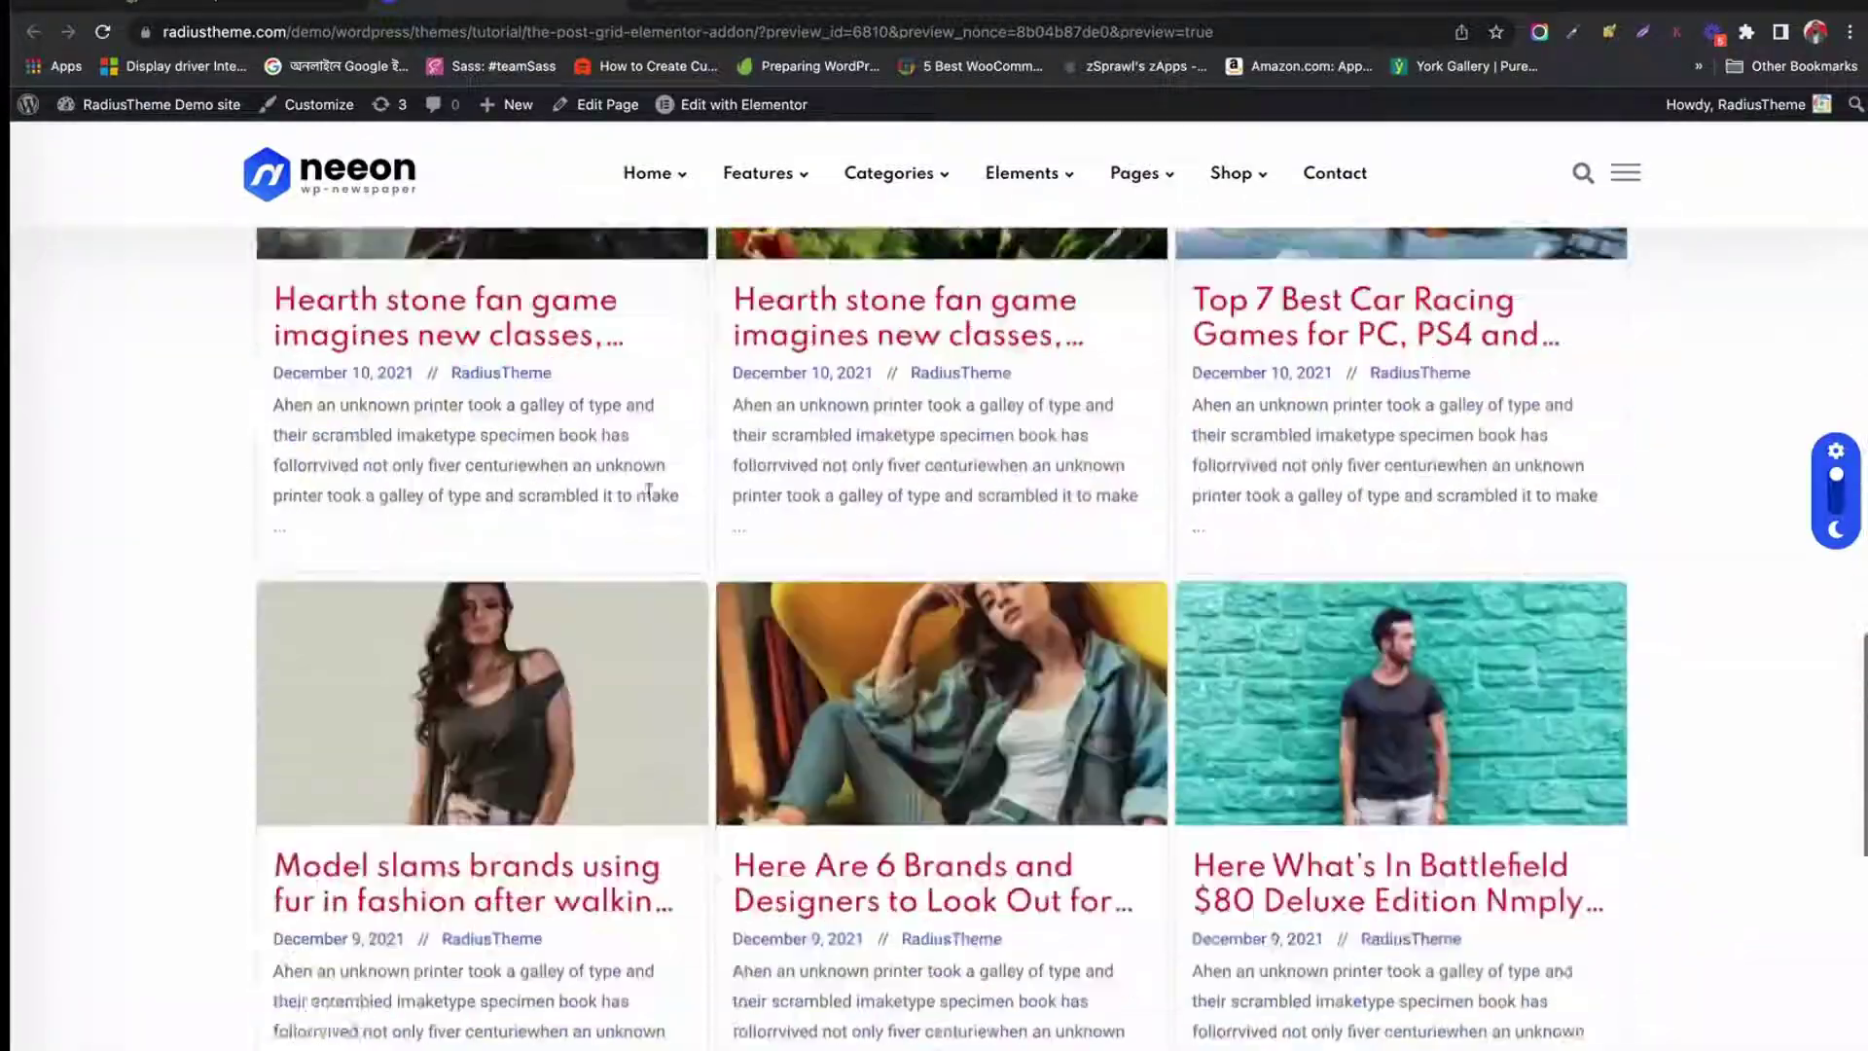
pyautogui.scroll(15, 650, 499)
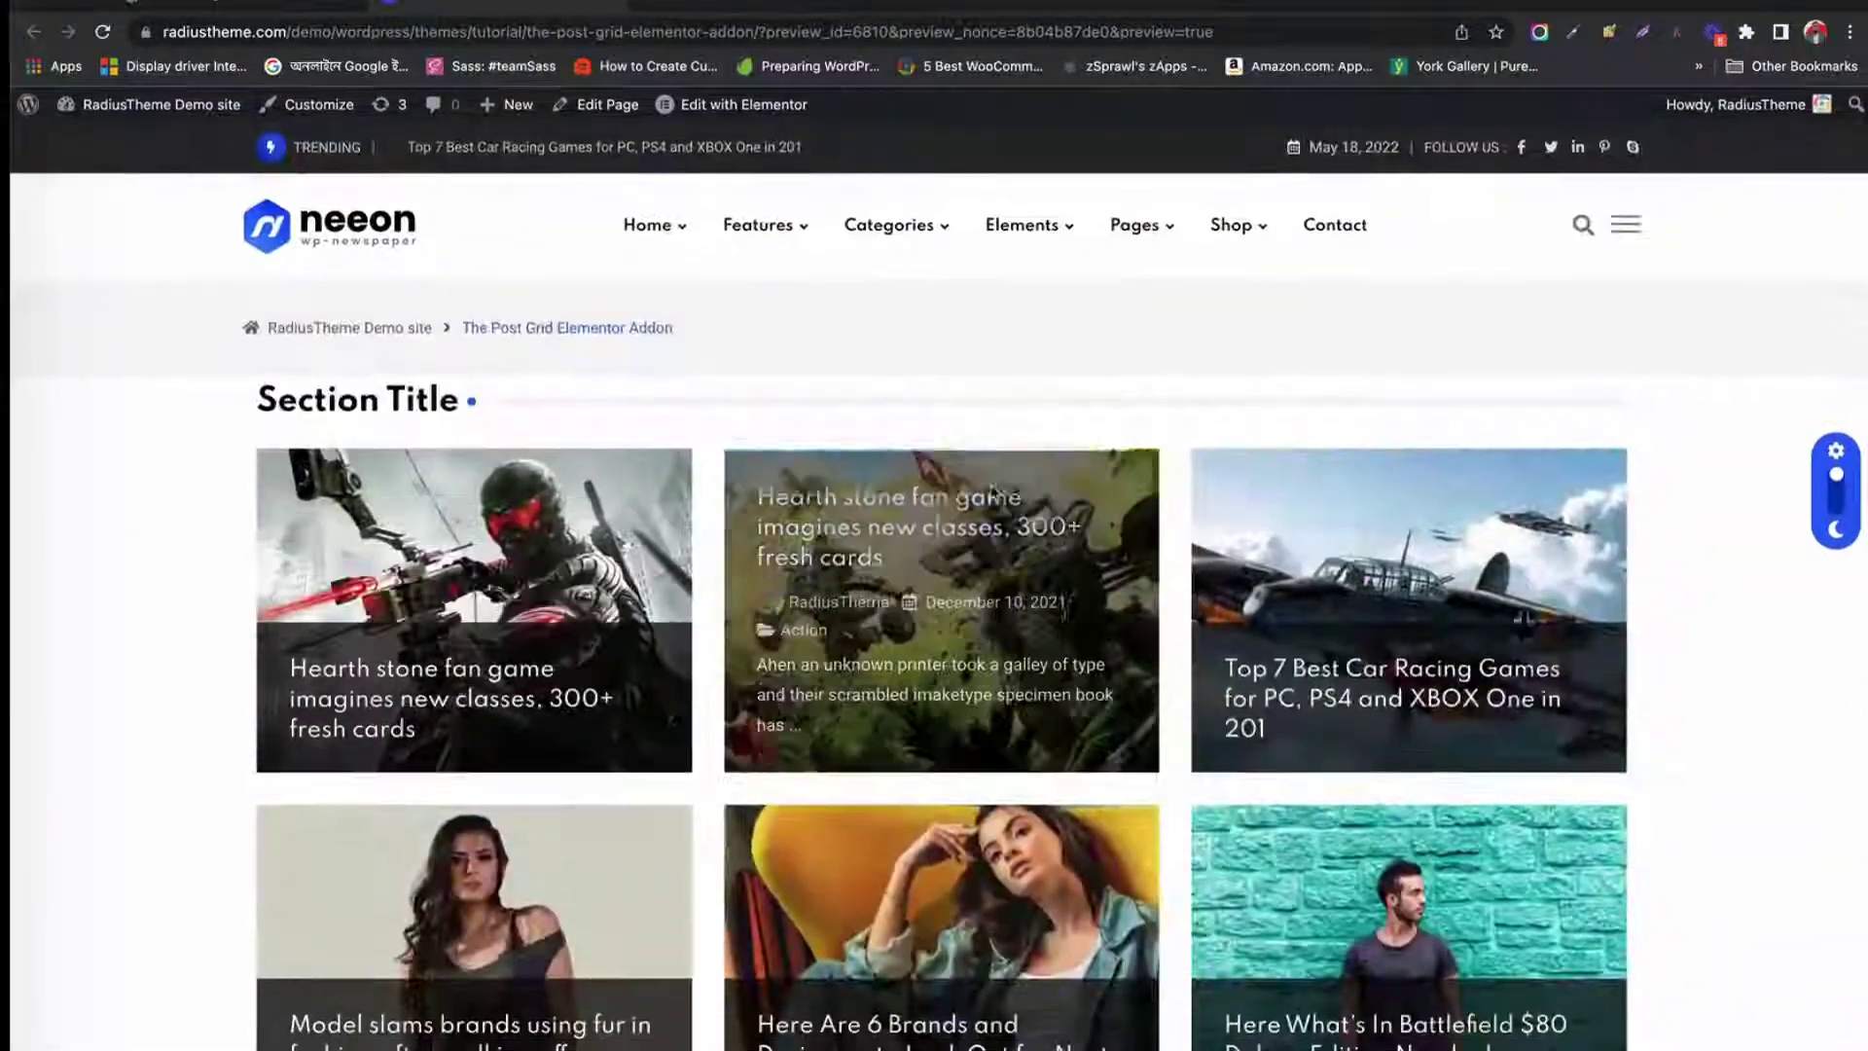
pyautogui.scroll(-3, 1005, 498)
pyautogui.scroll(-12, 1005, 498)
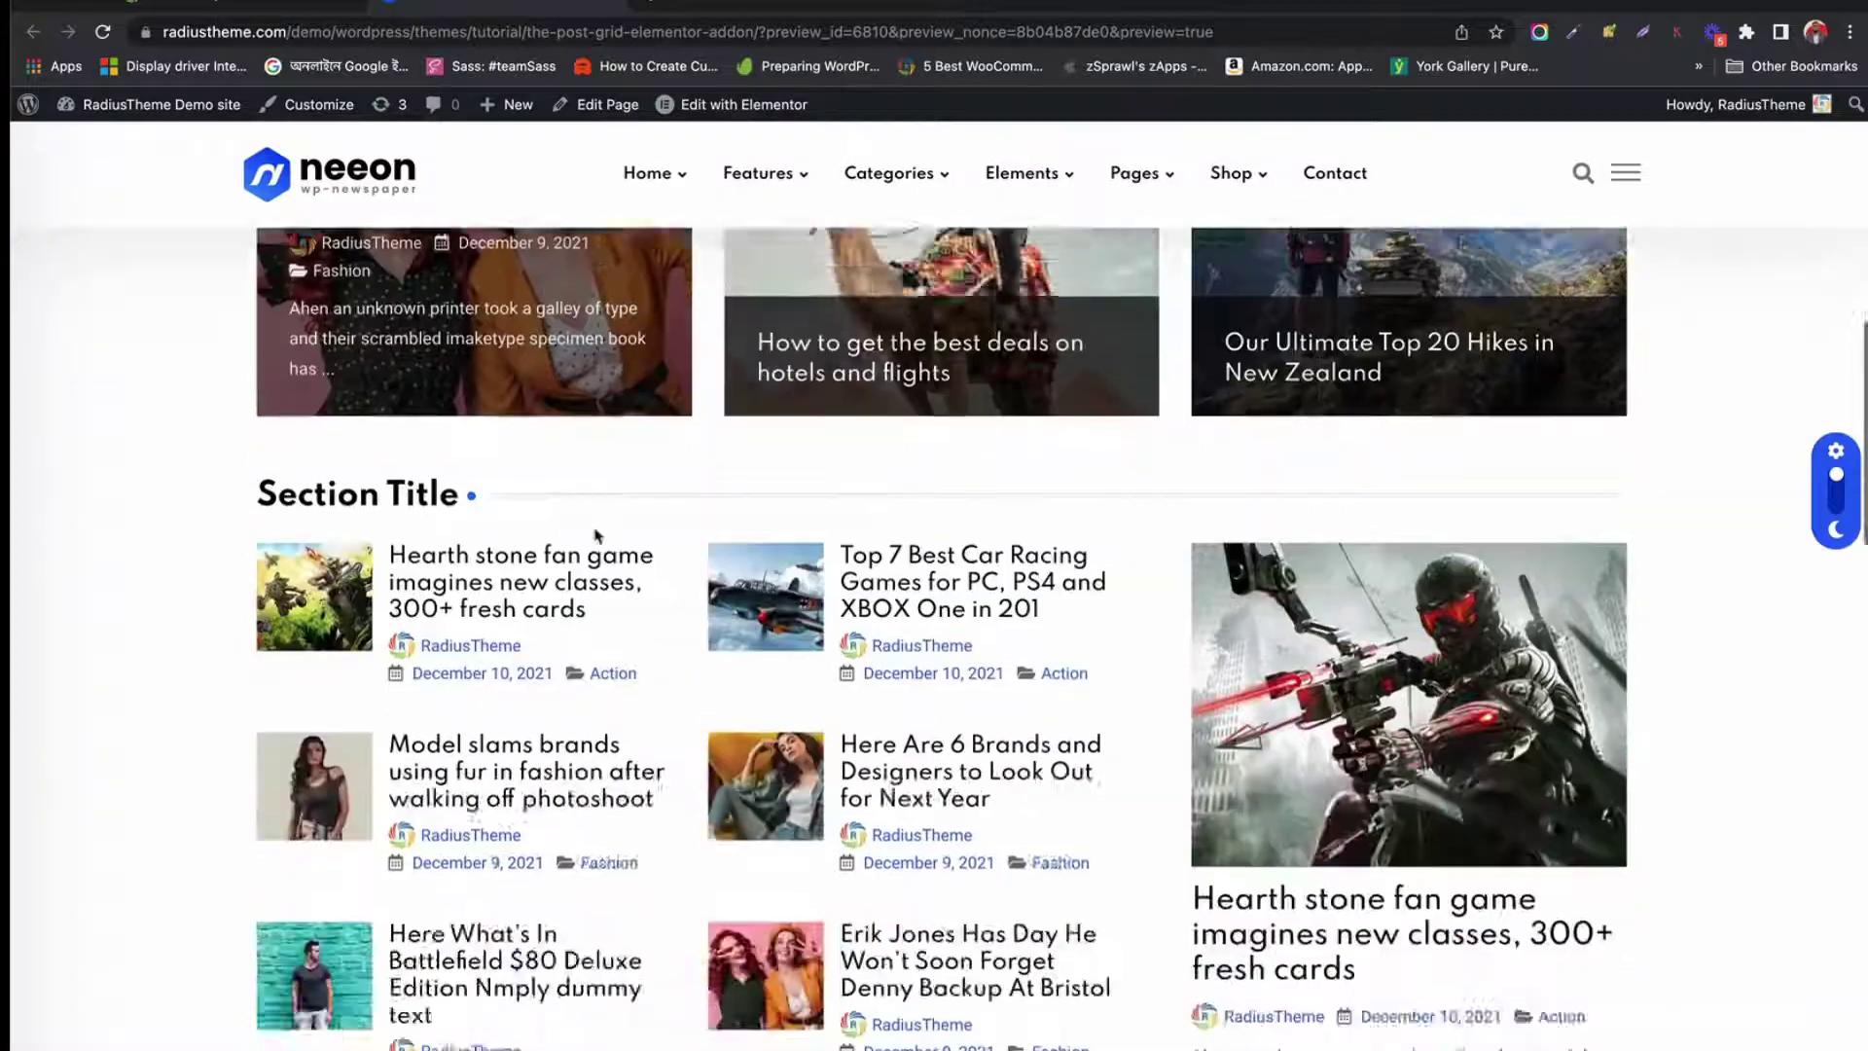
pyautogui.scroll(-10, 597, 535)
pyautogui.scroll(20, 596, 535)
pyautogui.scroll(7, 597, 536)
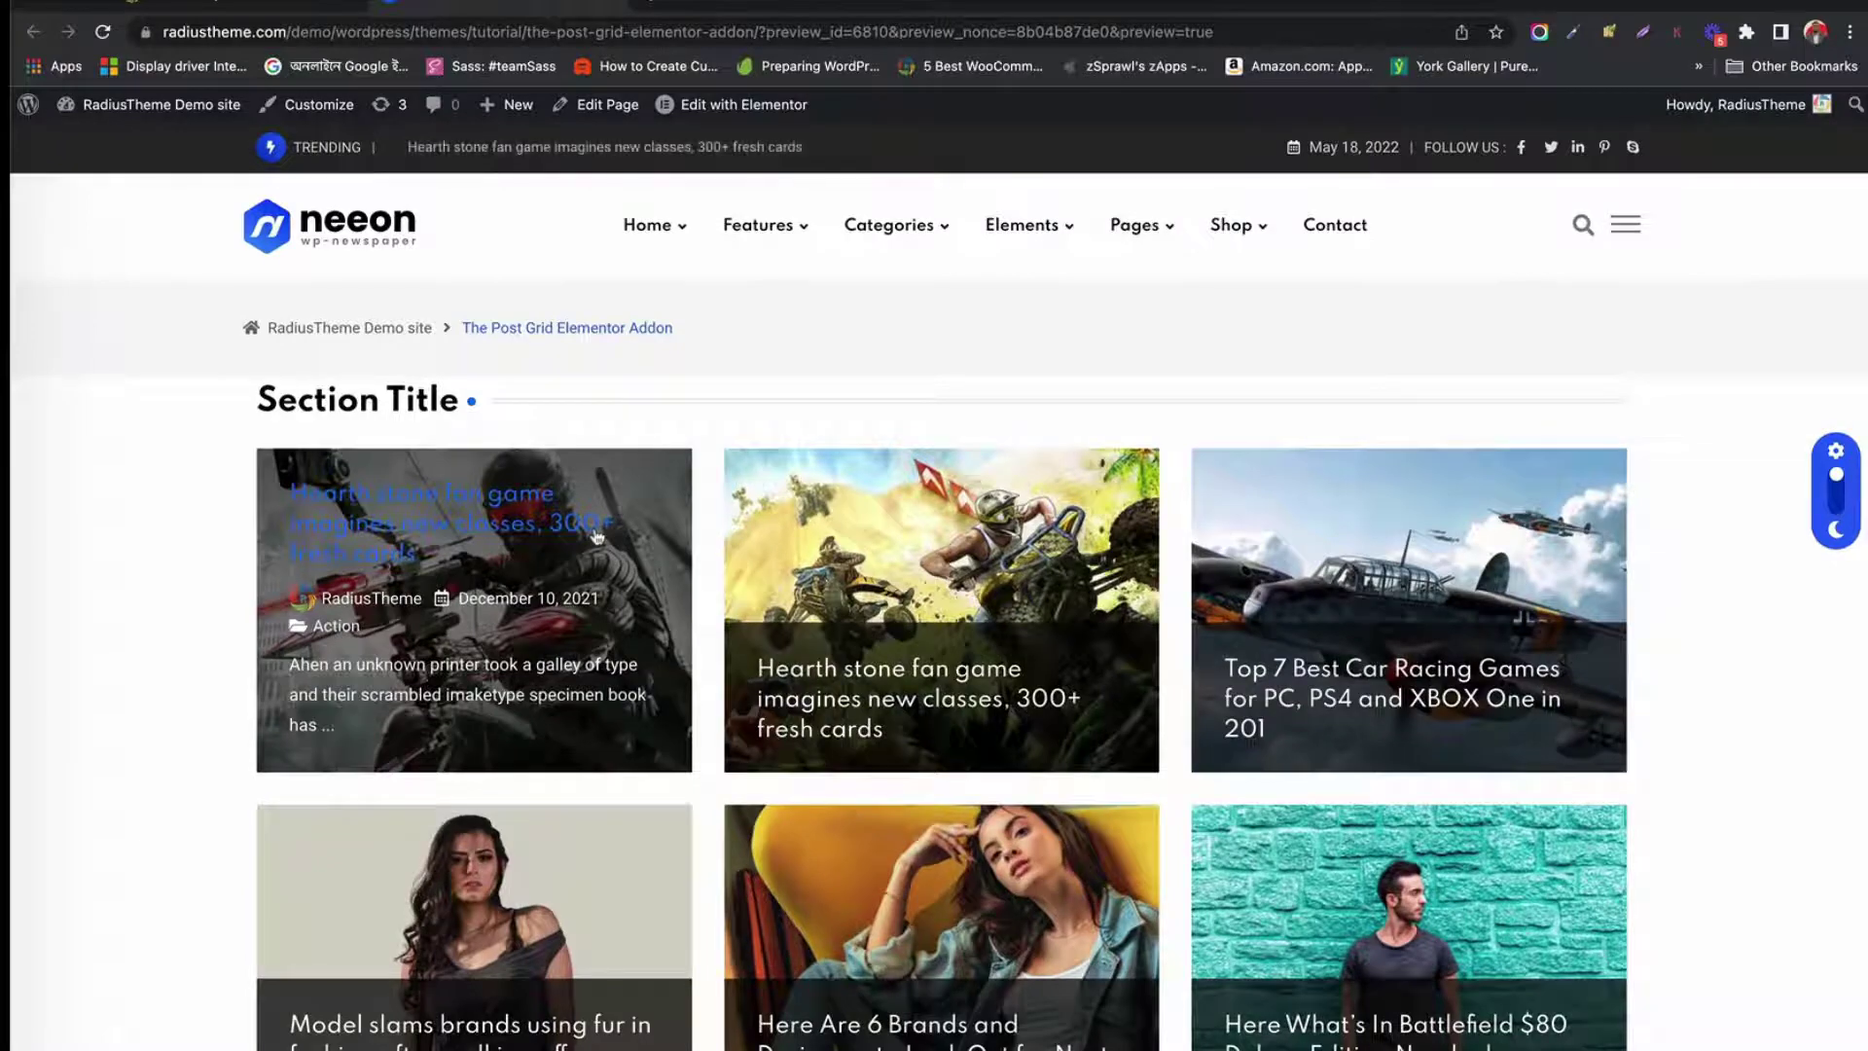
# Back in the Elementor editor, expand Query Build and Pagination on the Grid Hover Layout widget, leaving Show Pagination off
pyautogui.hotkey('ctrl', 'shift', 'Tab')
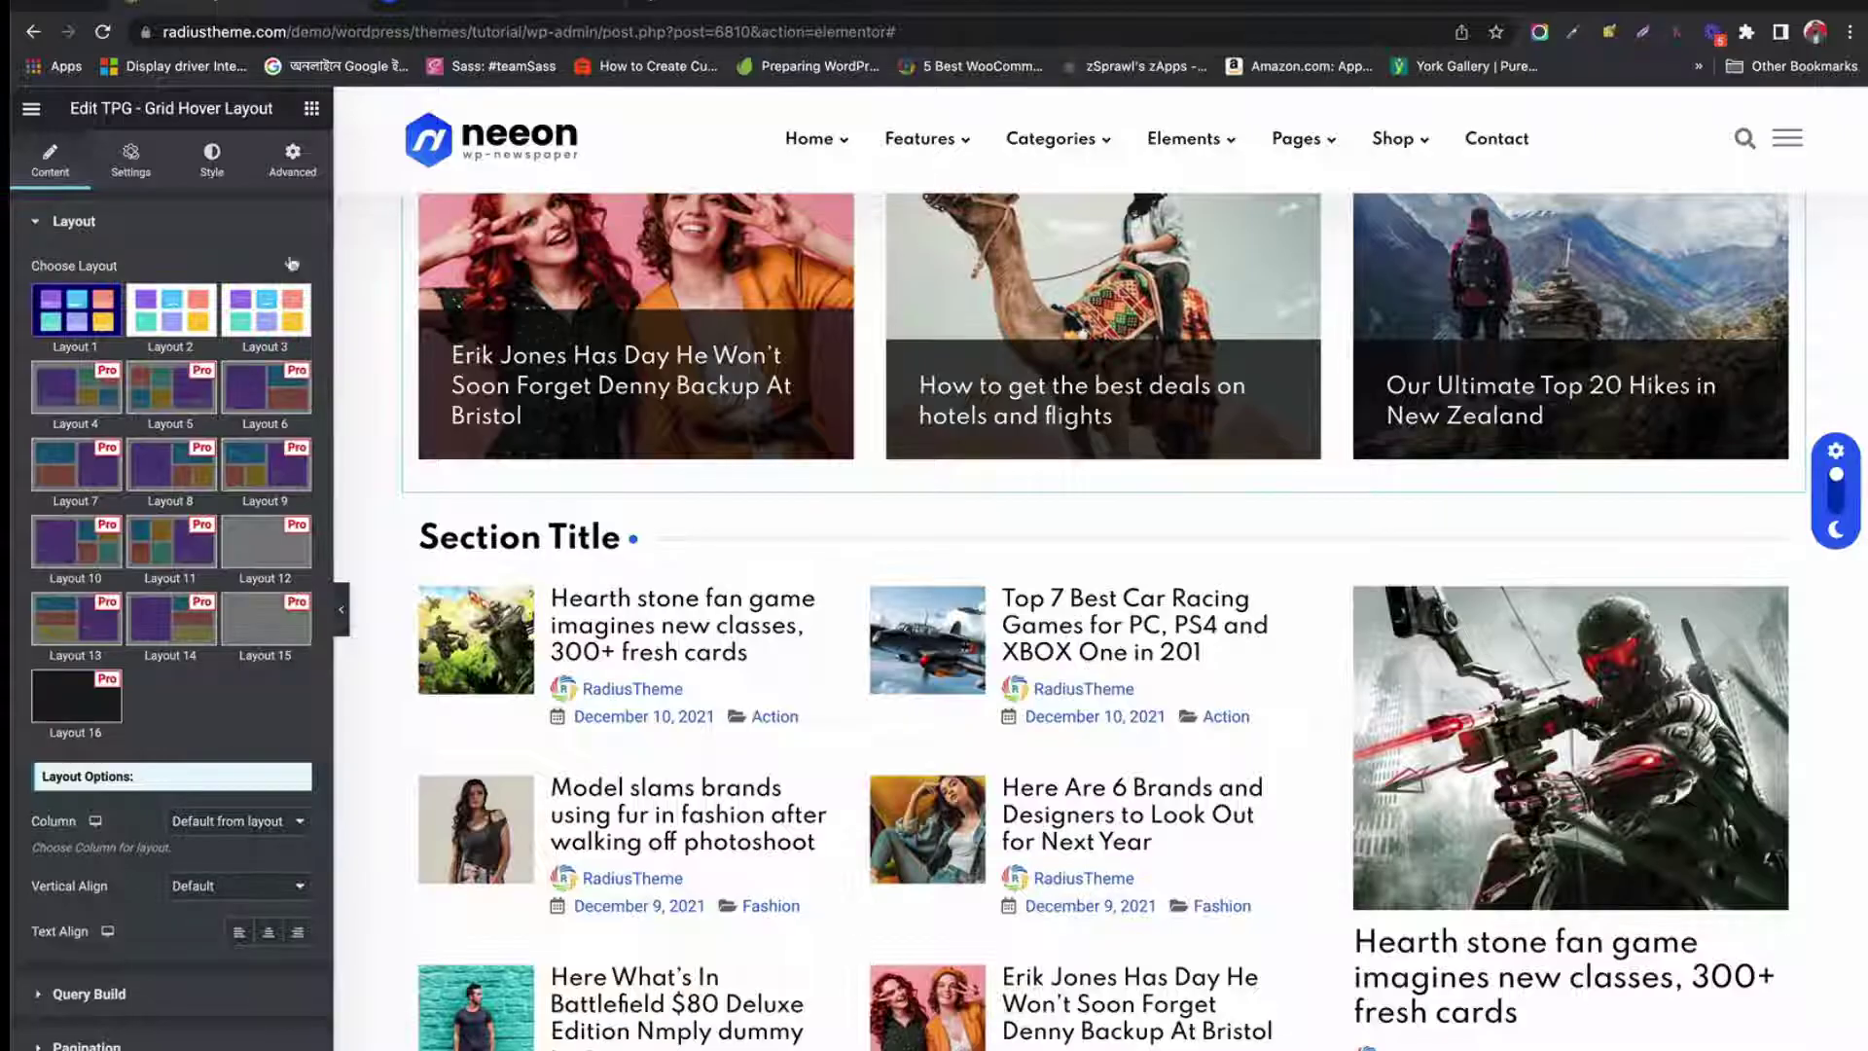
pyautogui.scroll(-1, 170, 750)
pyautogui.click(89, 904)
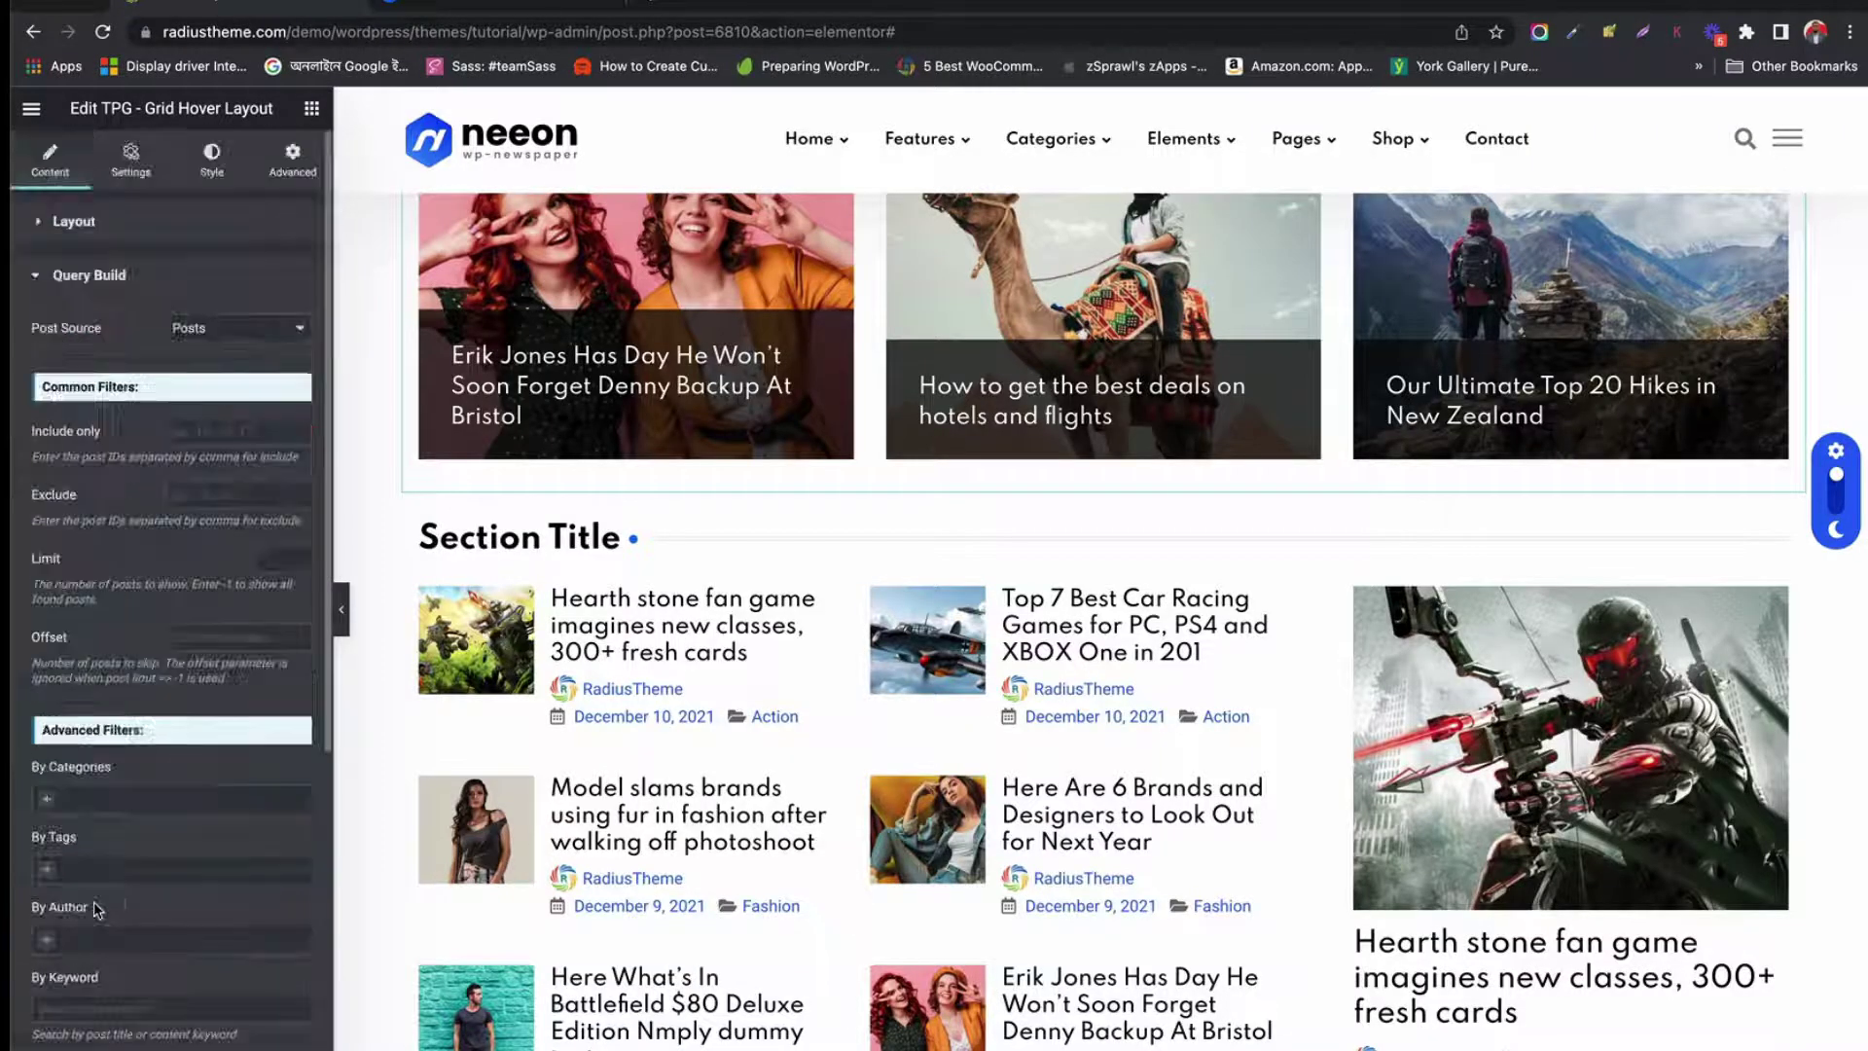
pyautogui.scroll(-5, 98, 910)
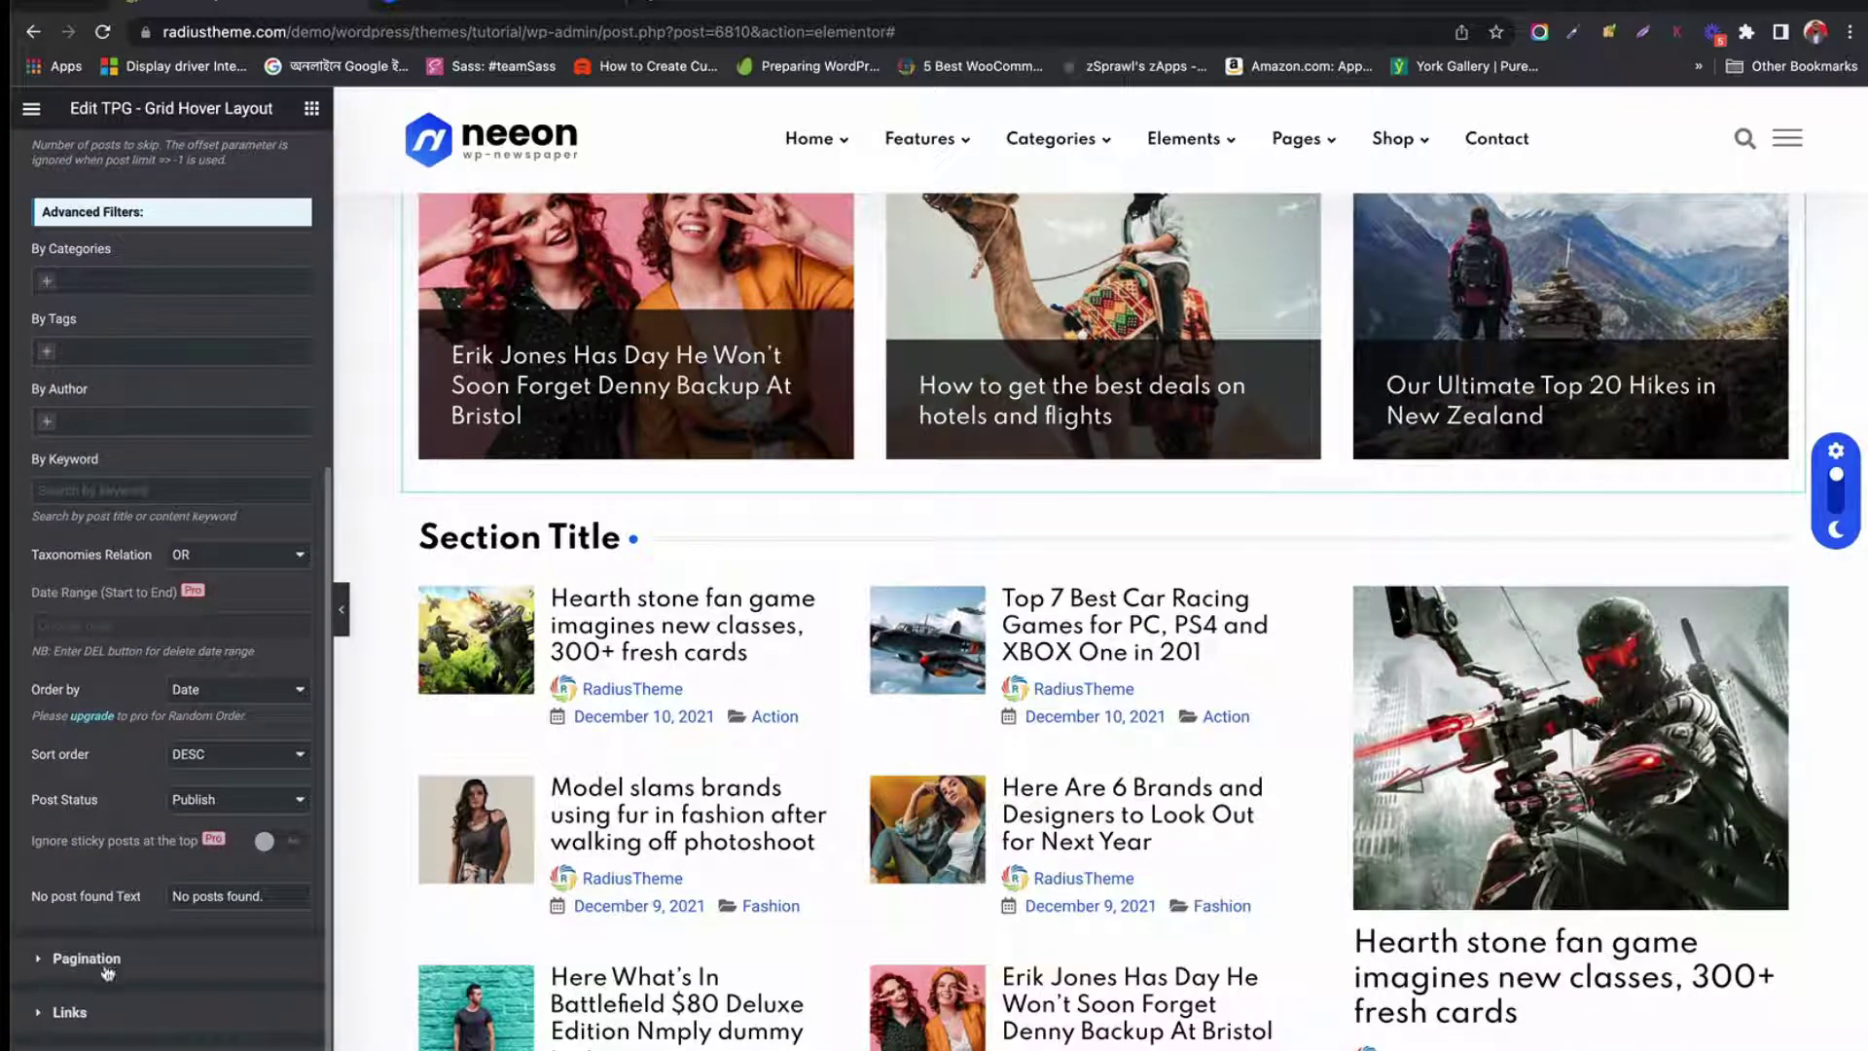
pyautogui.click(86, 959)
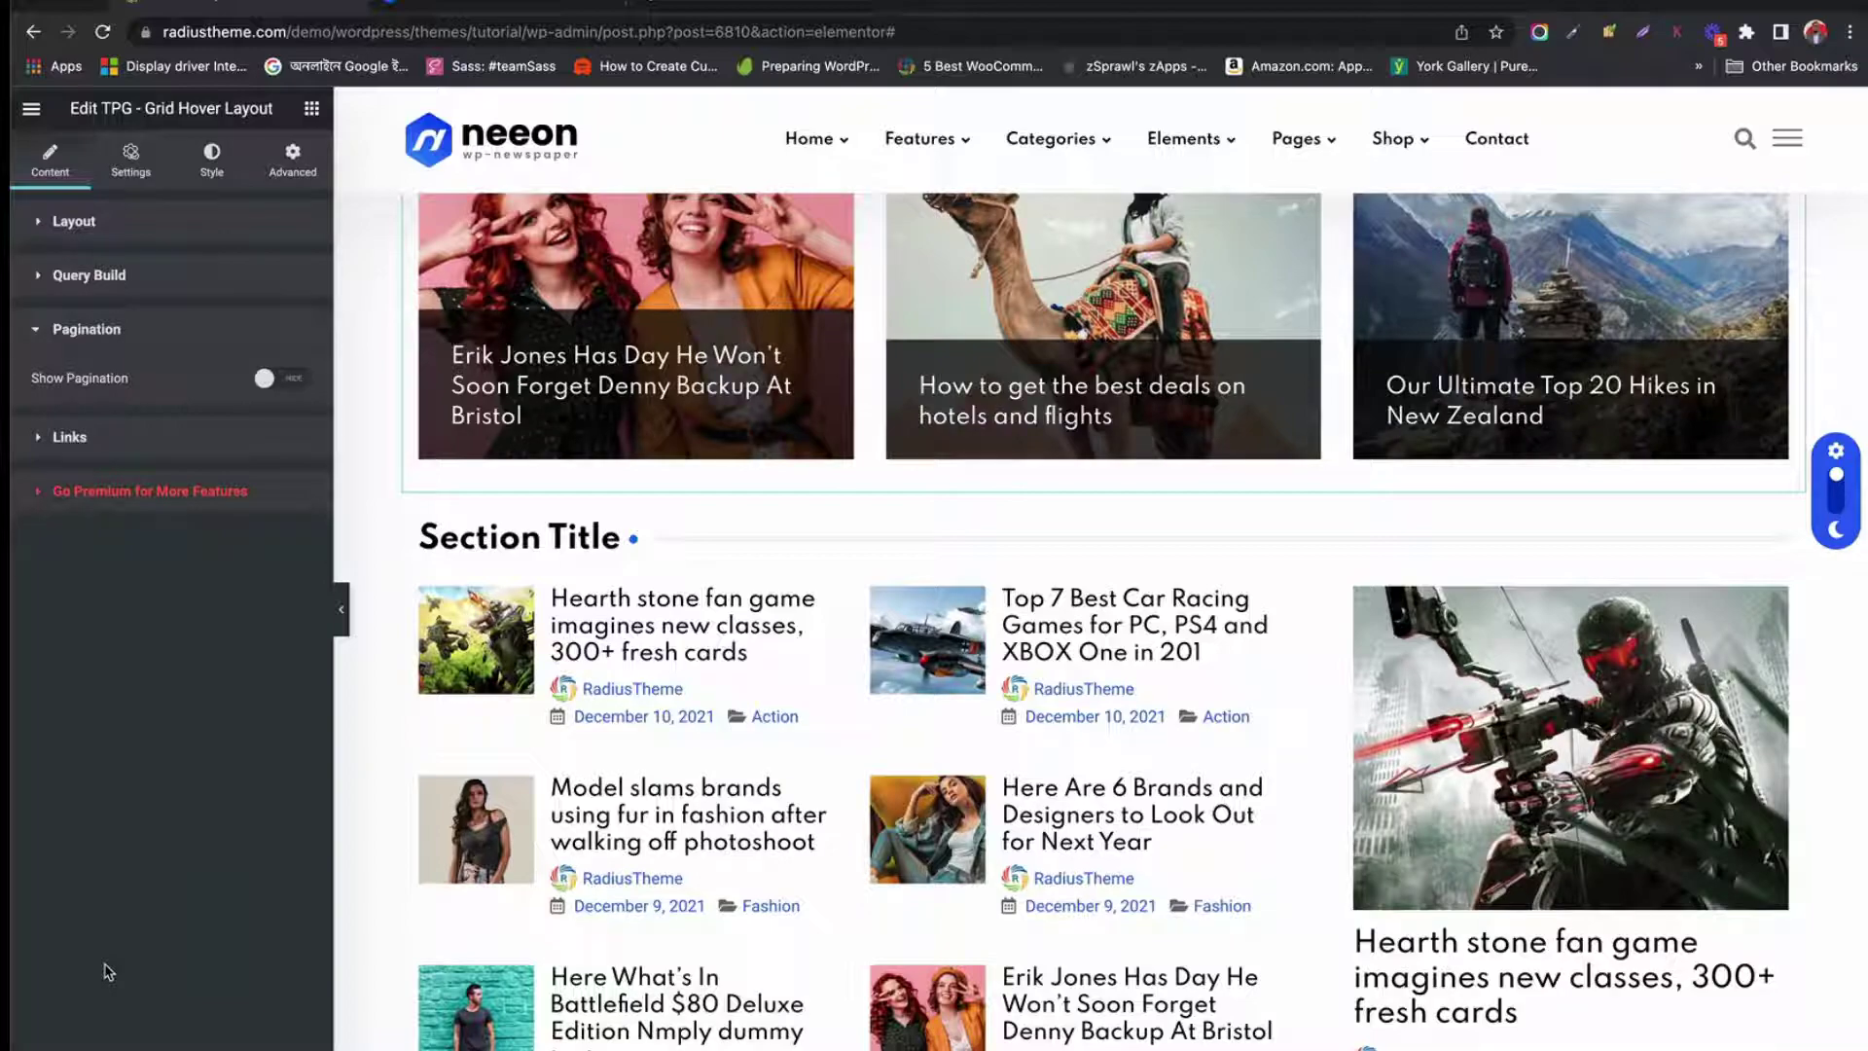
pyautogui.scroll(10, 818, 763)
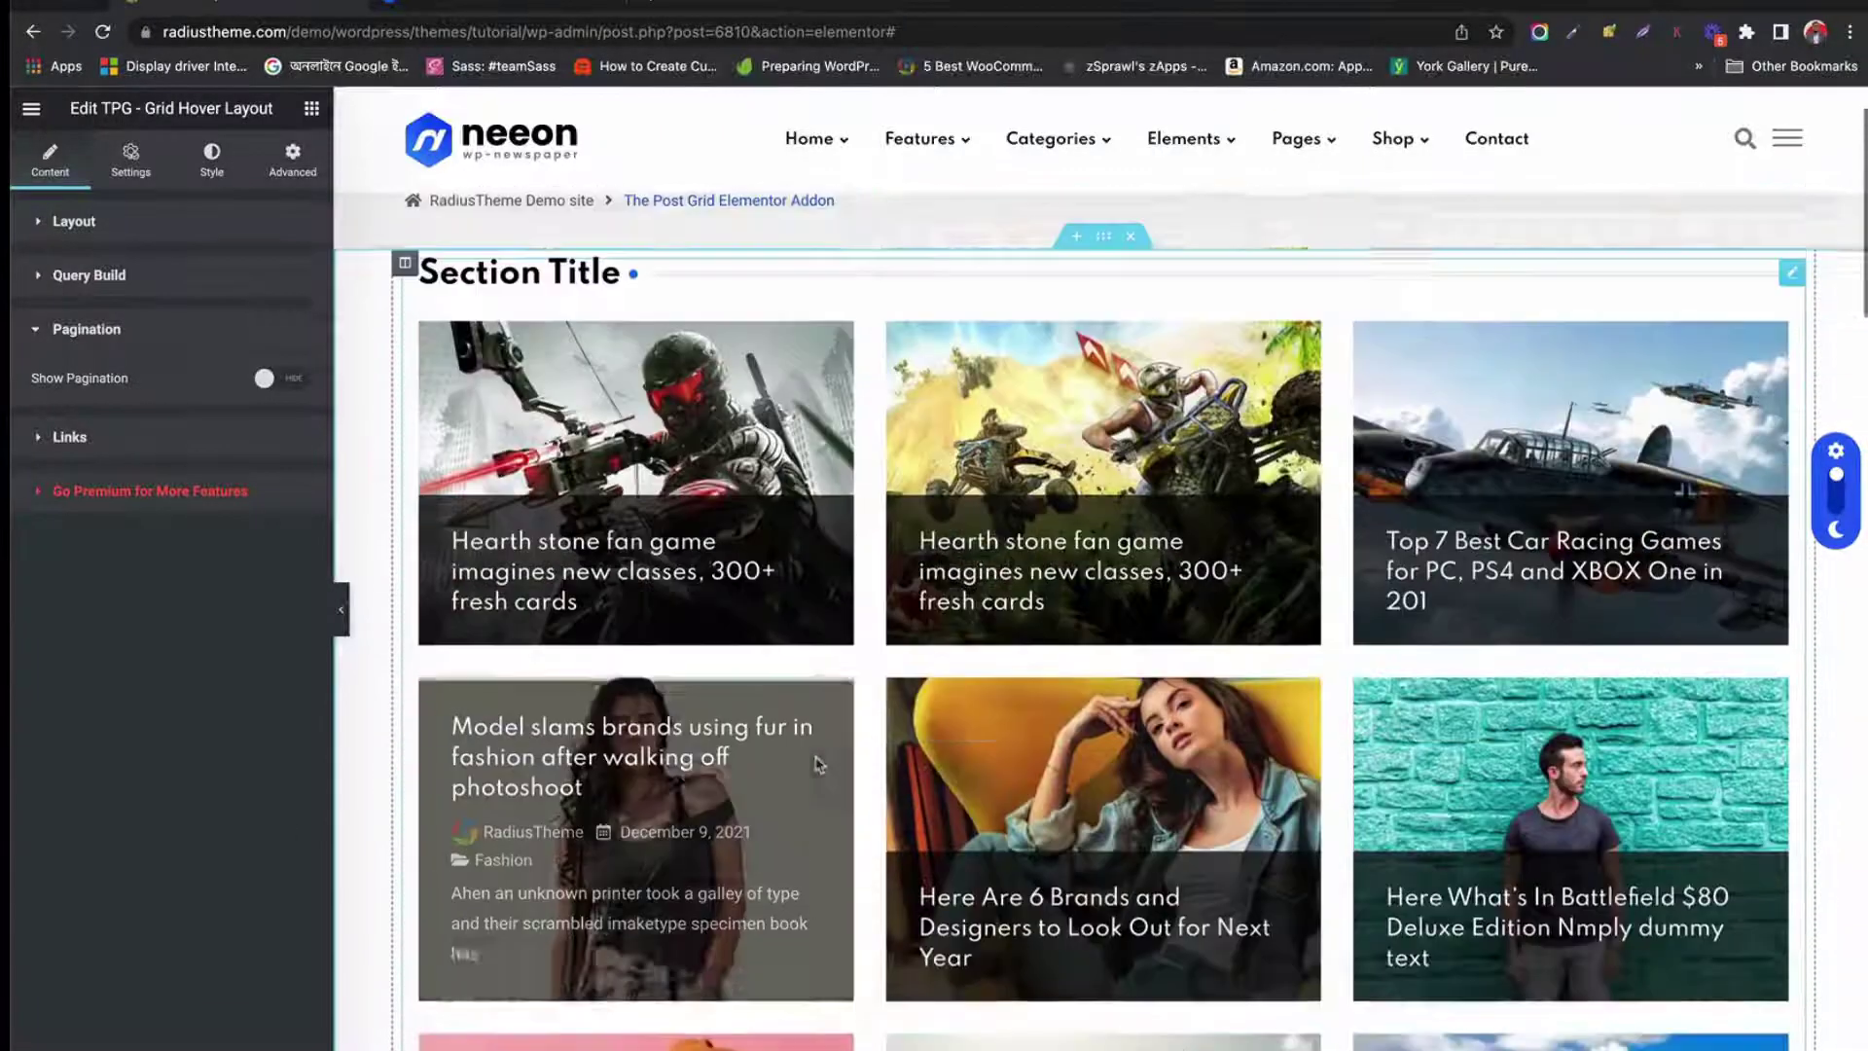
pyautogui.scroll(-10, 817, 763)
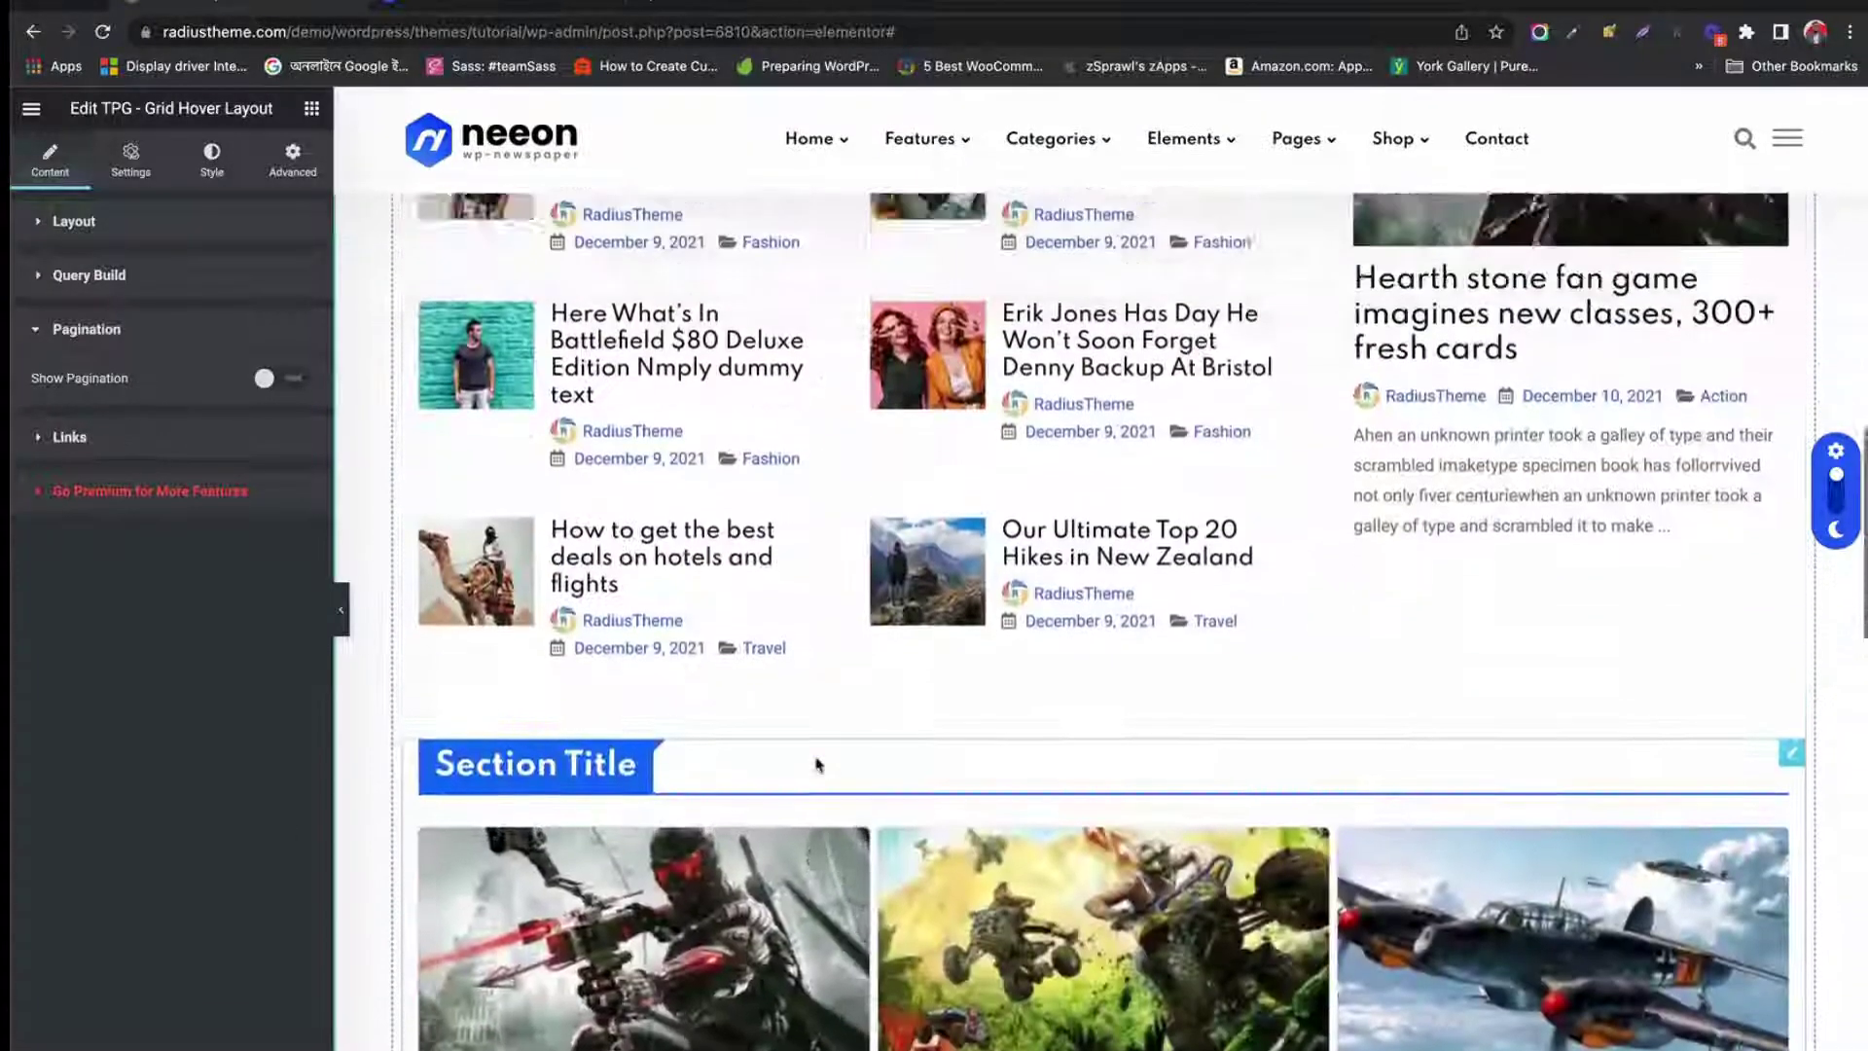